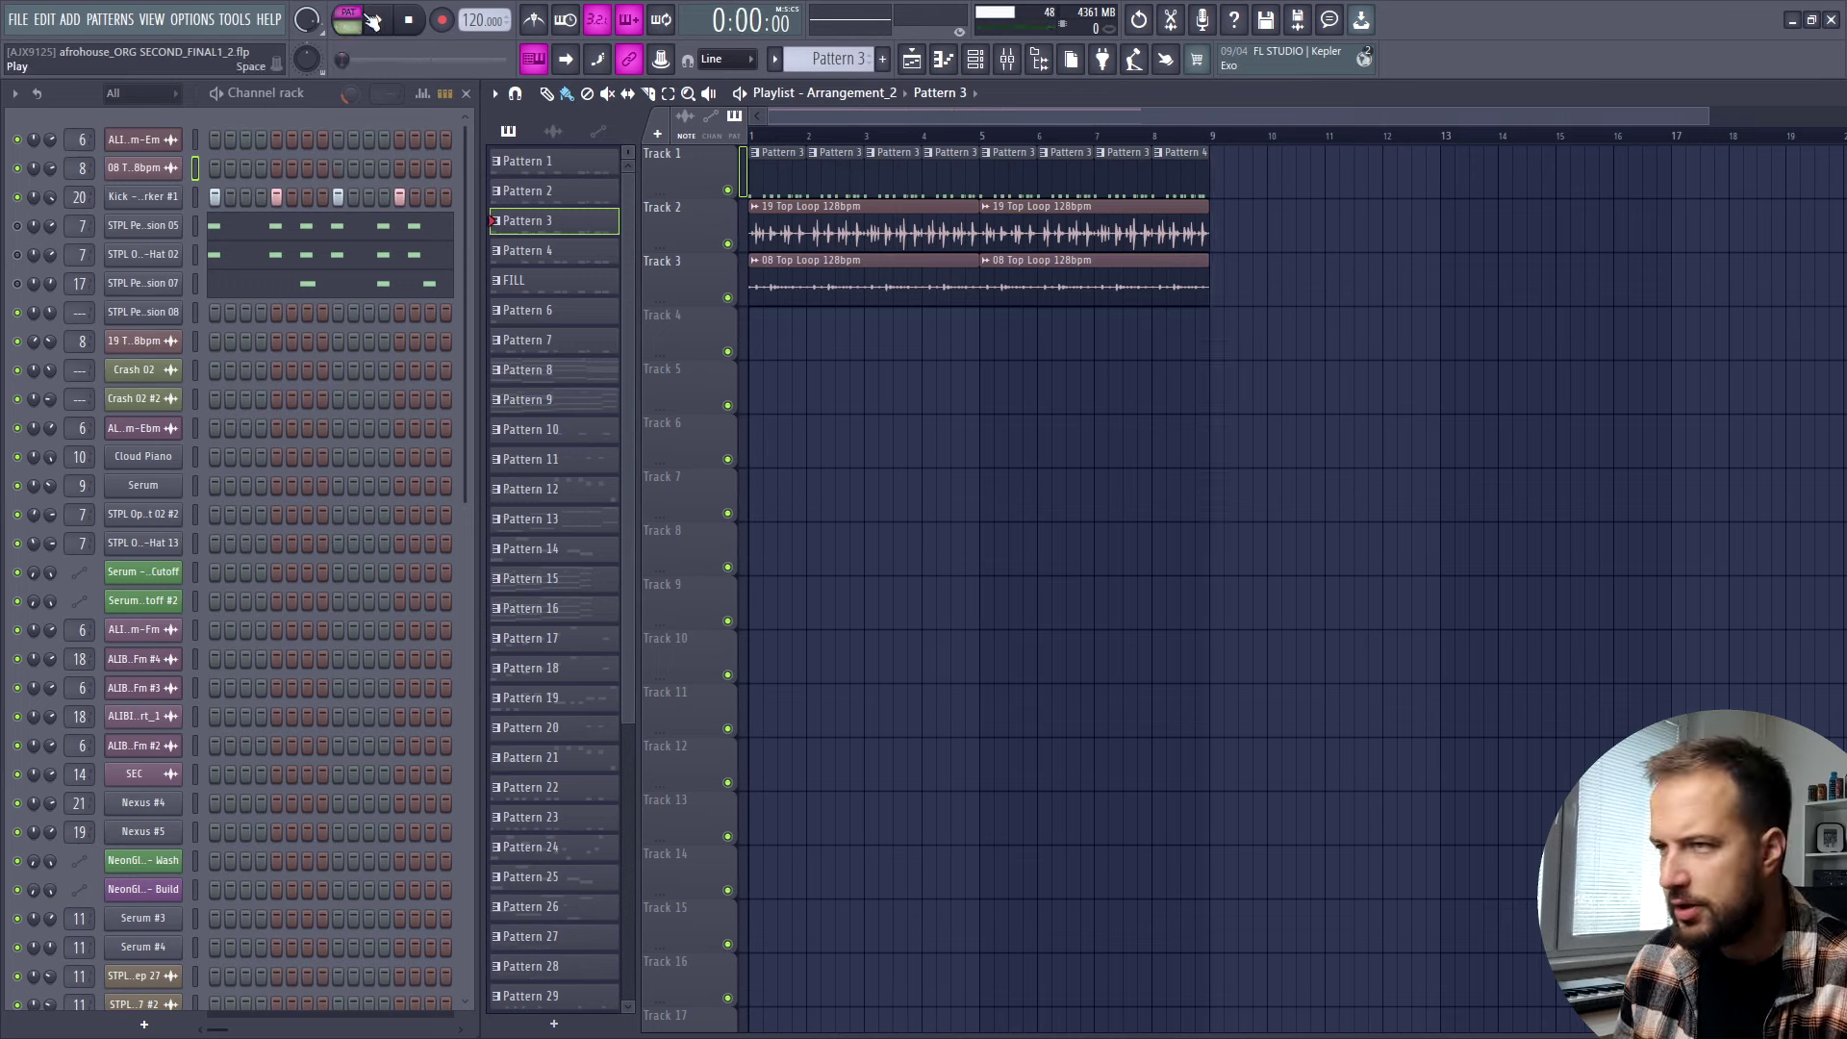
Lower the Kick - Marker #1 Mod X filter frequency from 100% to about 74% and audition it.
key("space")
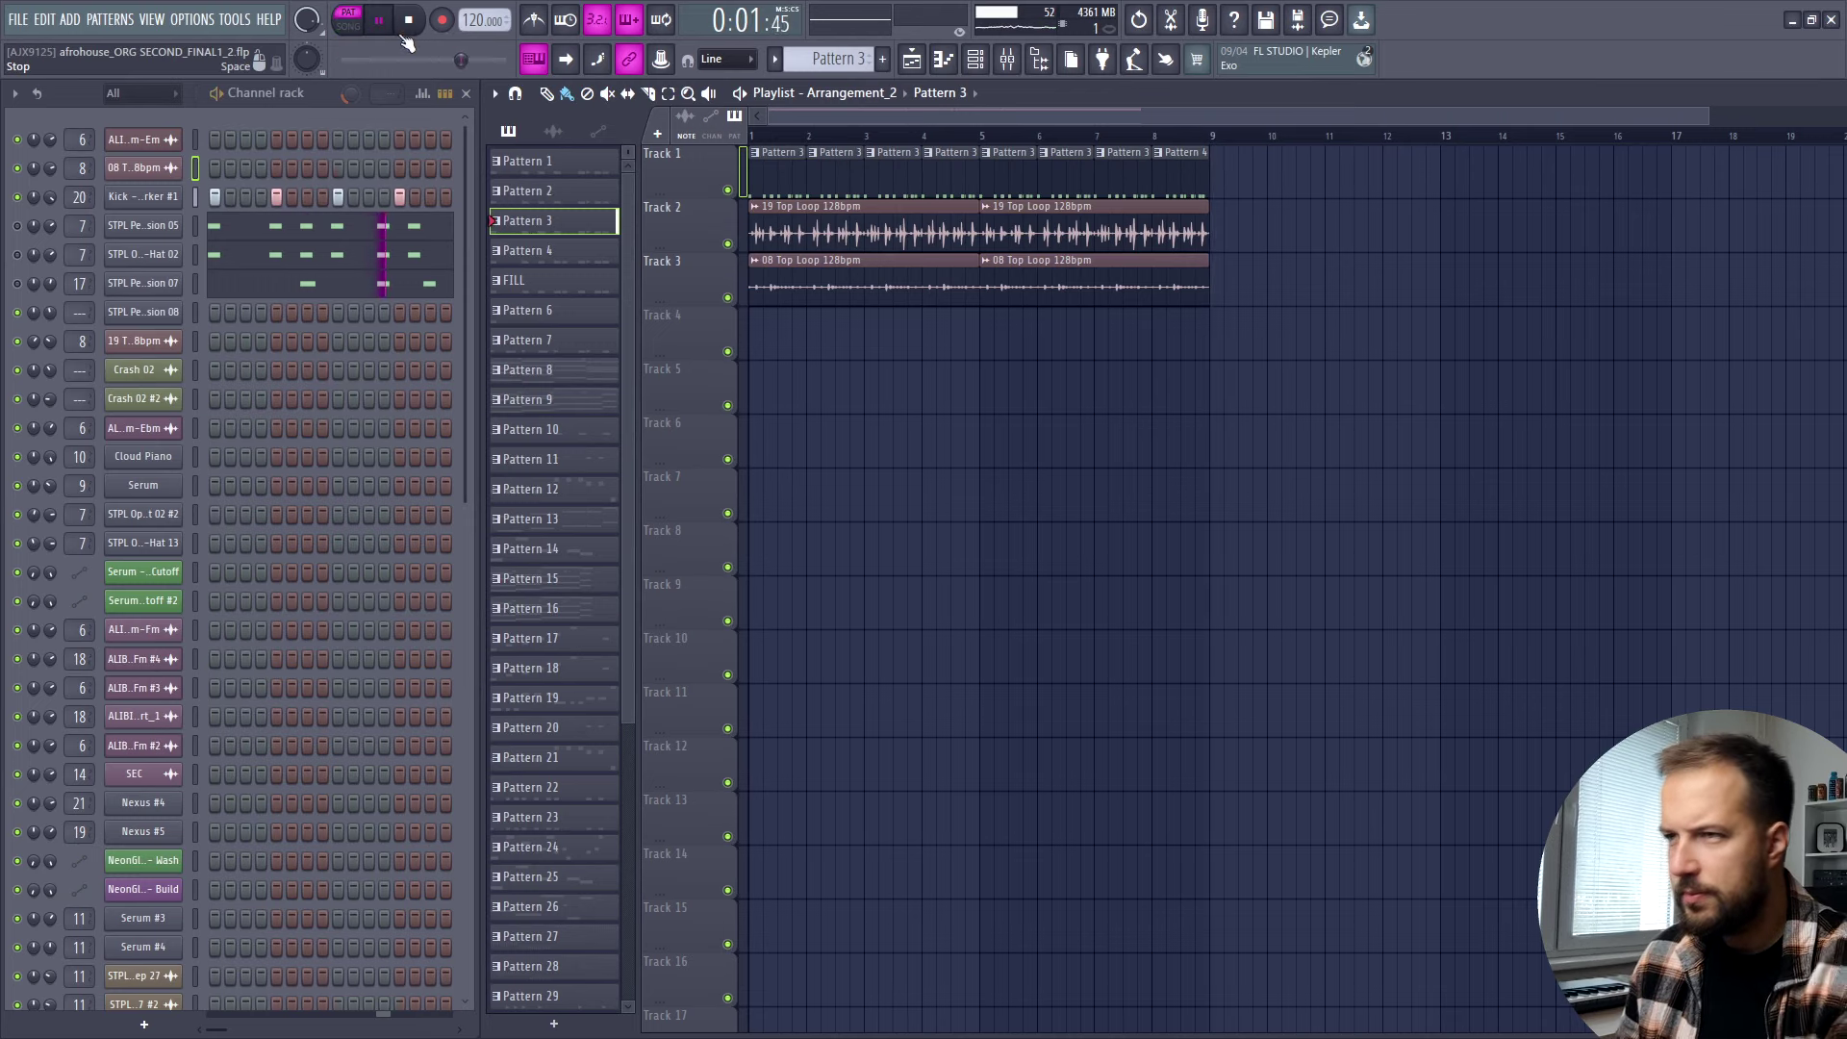
key("space")
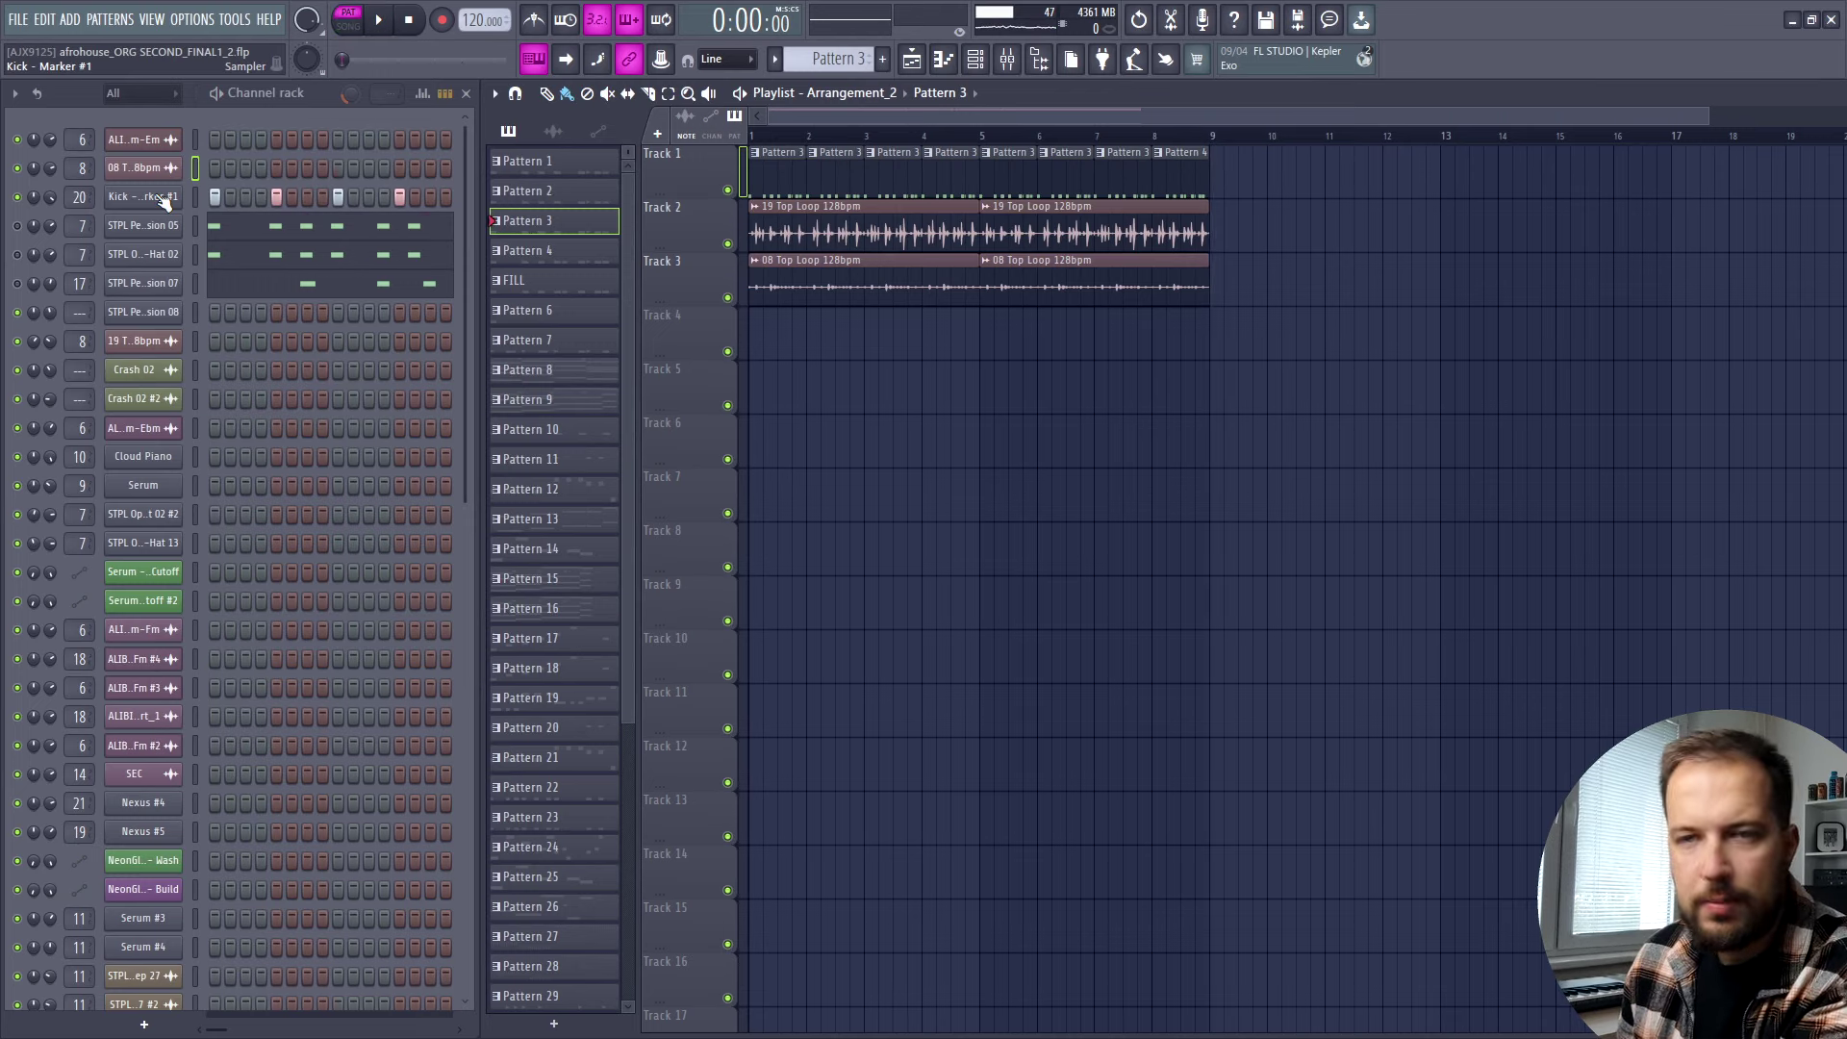
left_click(166, 199)
left_click(227, 365)
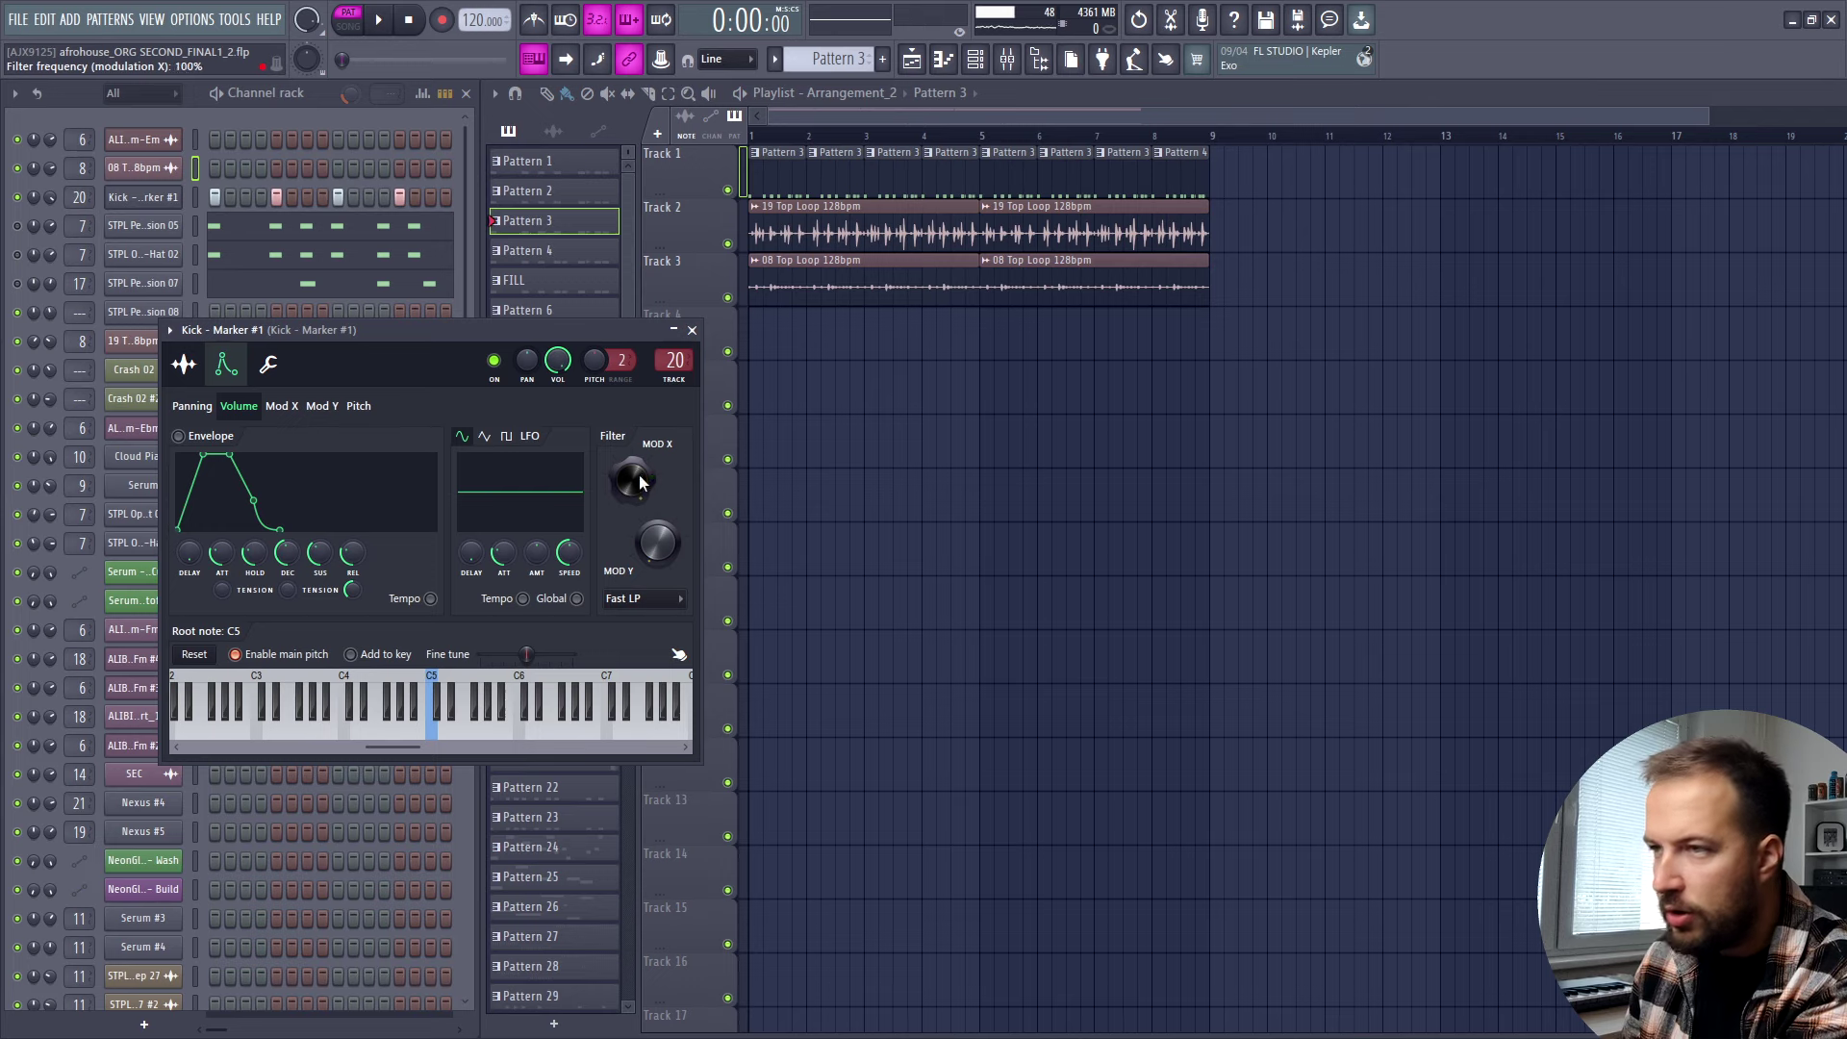
left_click_drag(642, 483, 632, 493)
key("space")
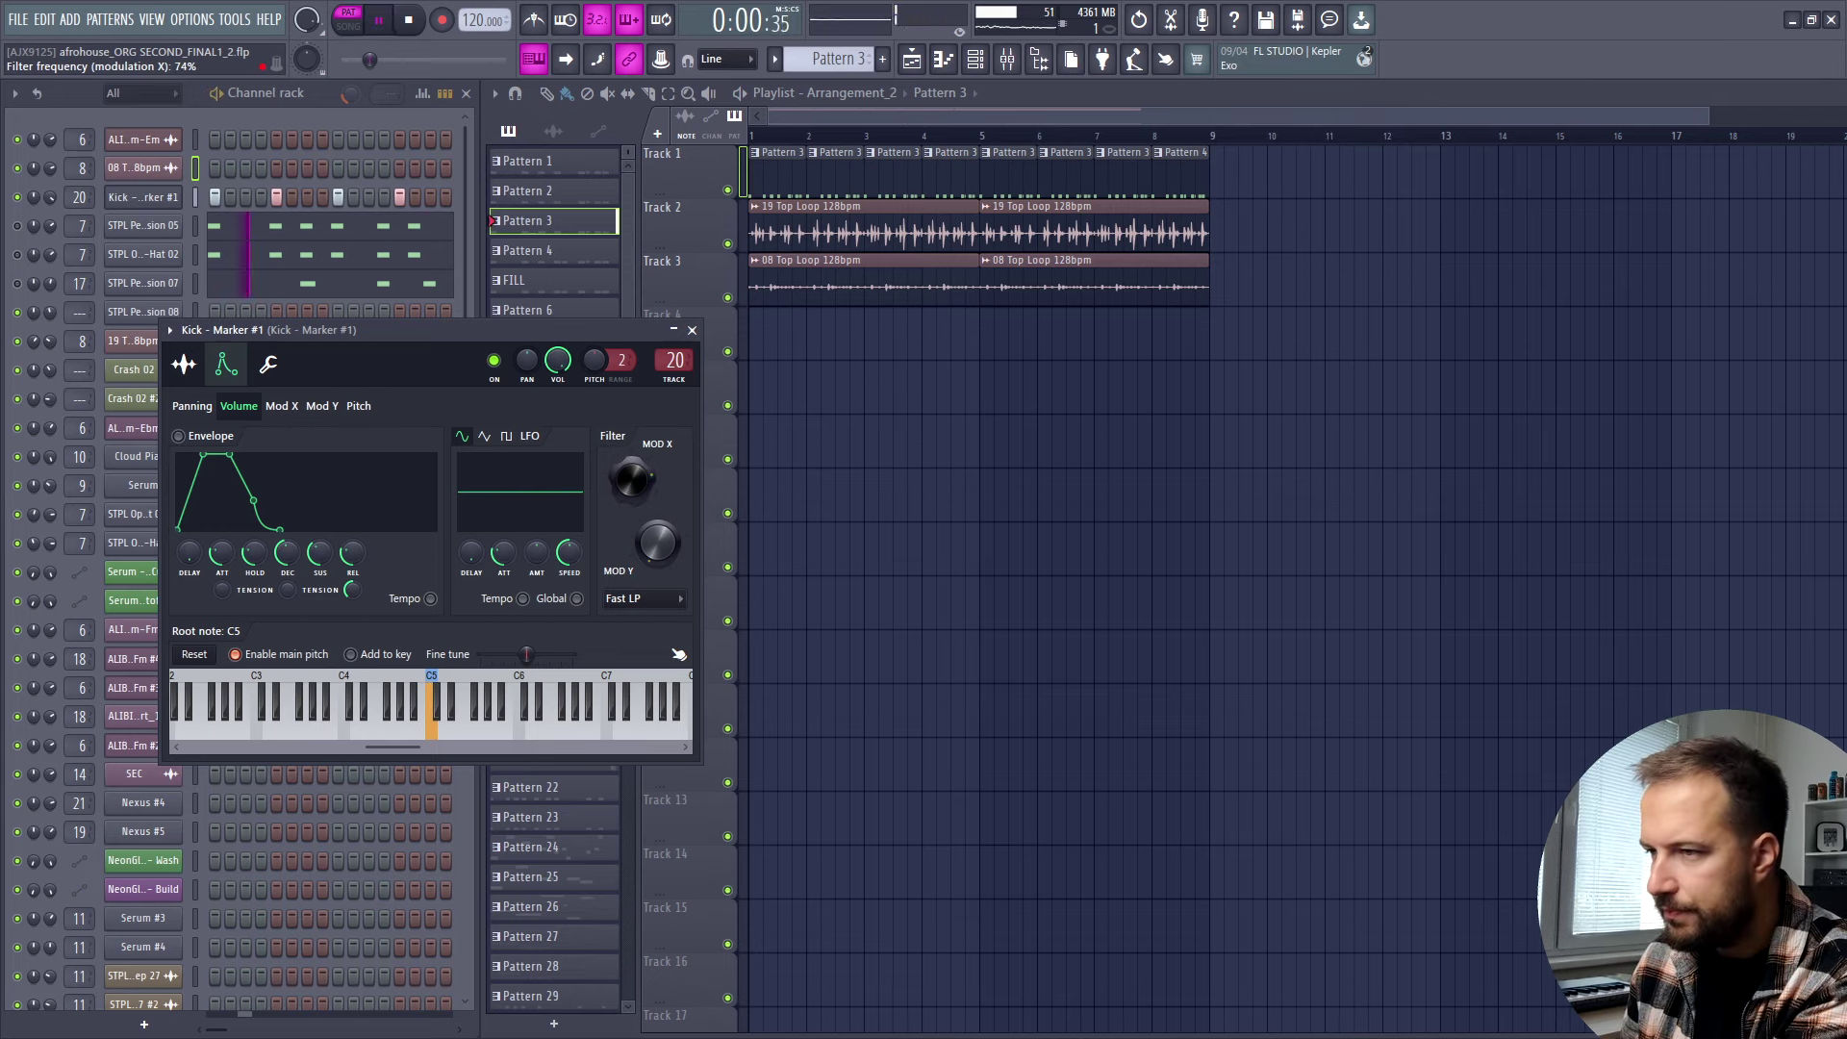
left_click(691, 330)
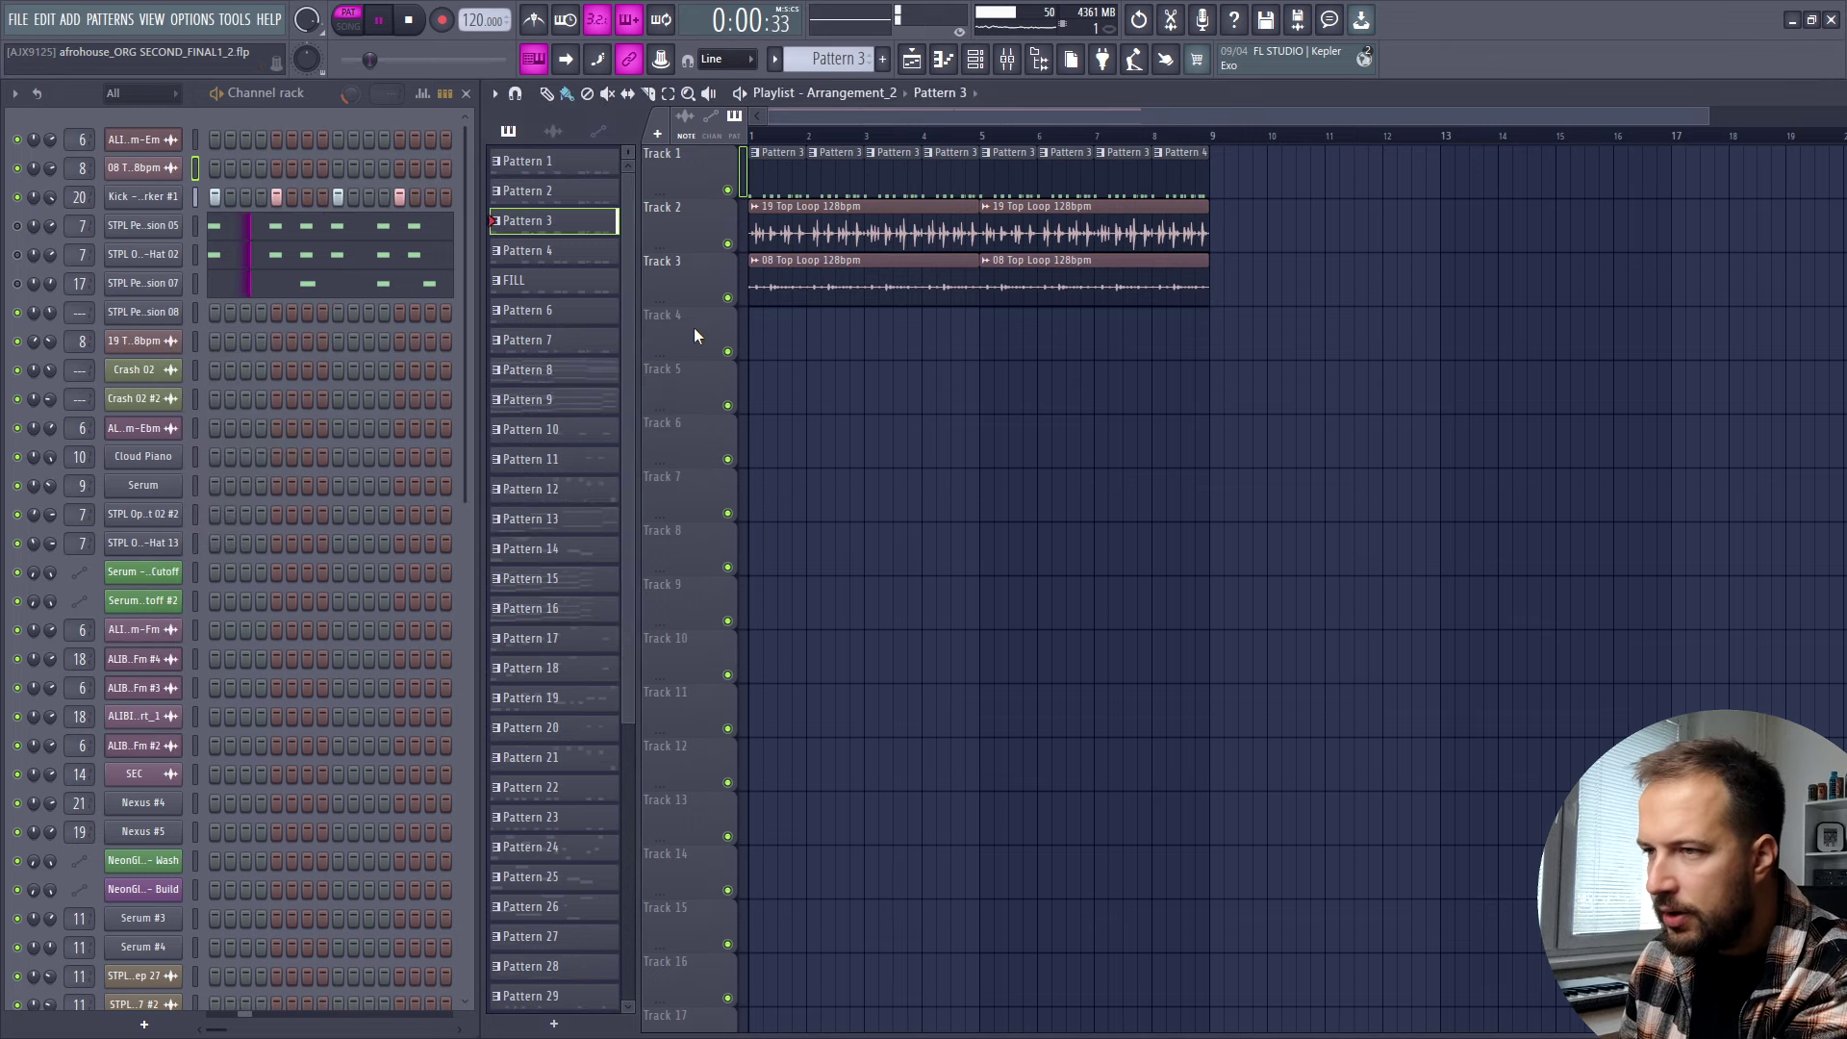
key("space")
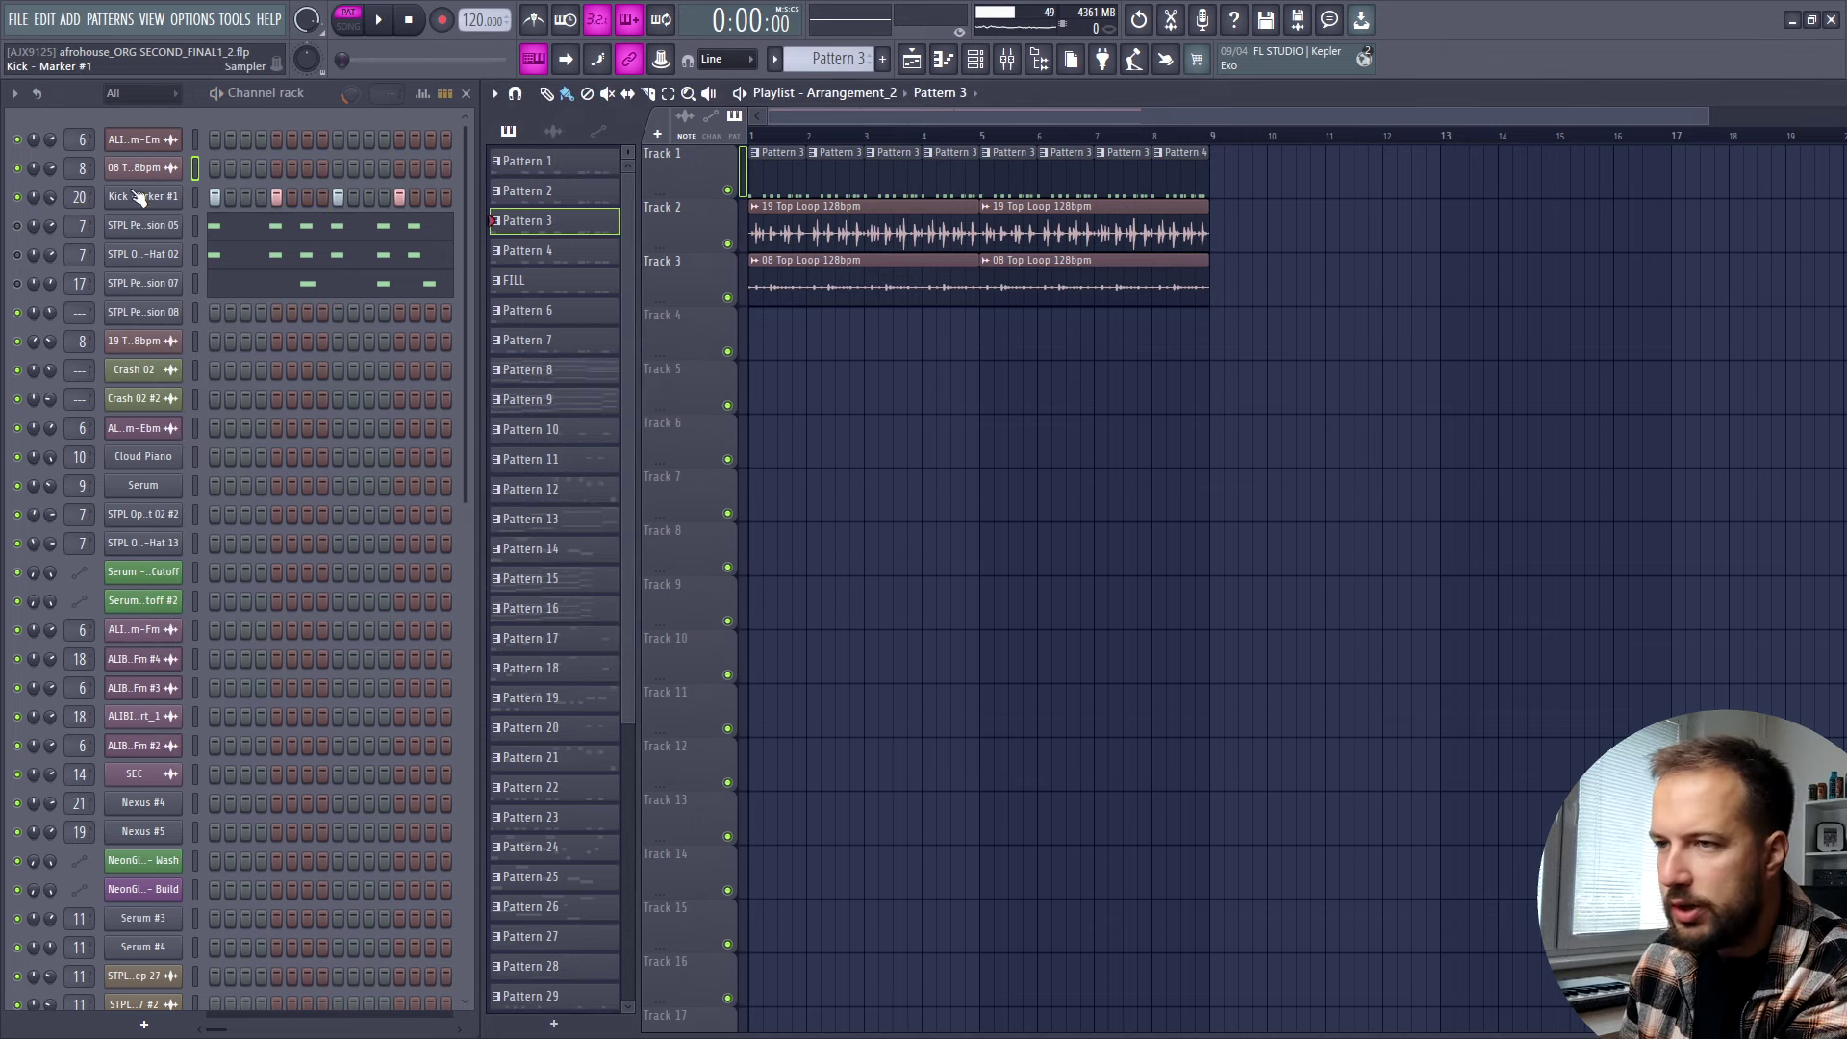
key("l")
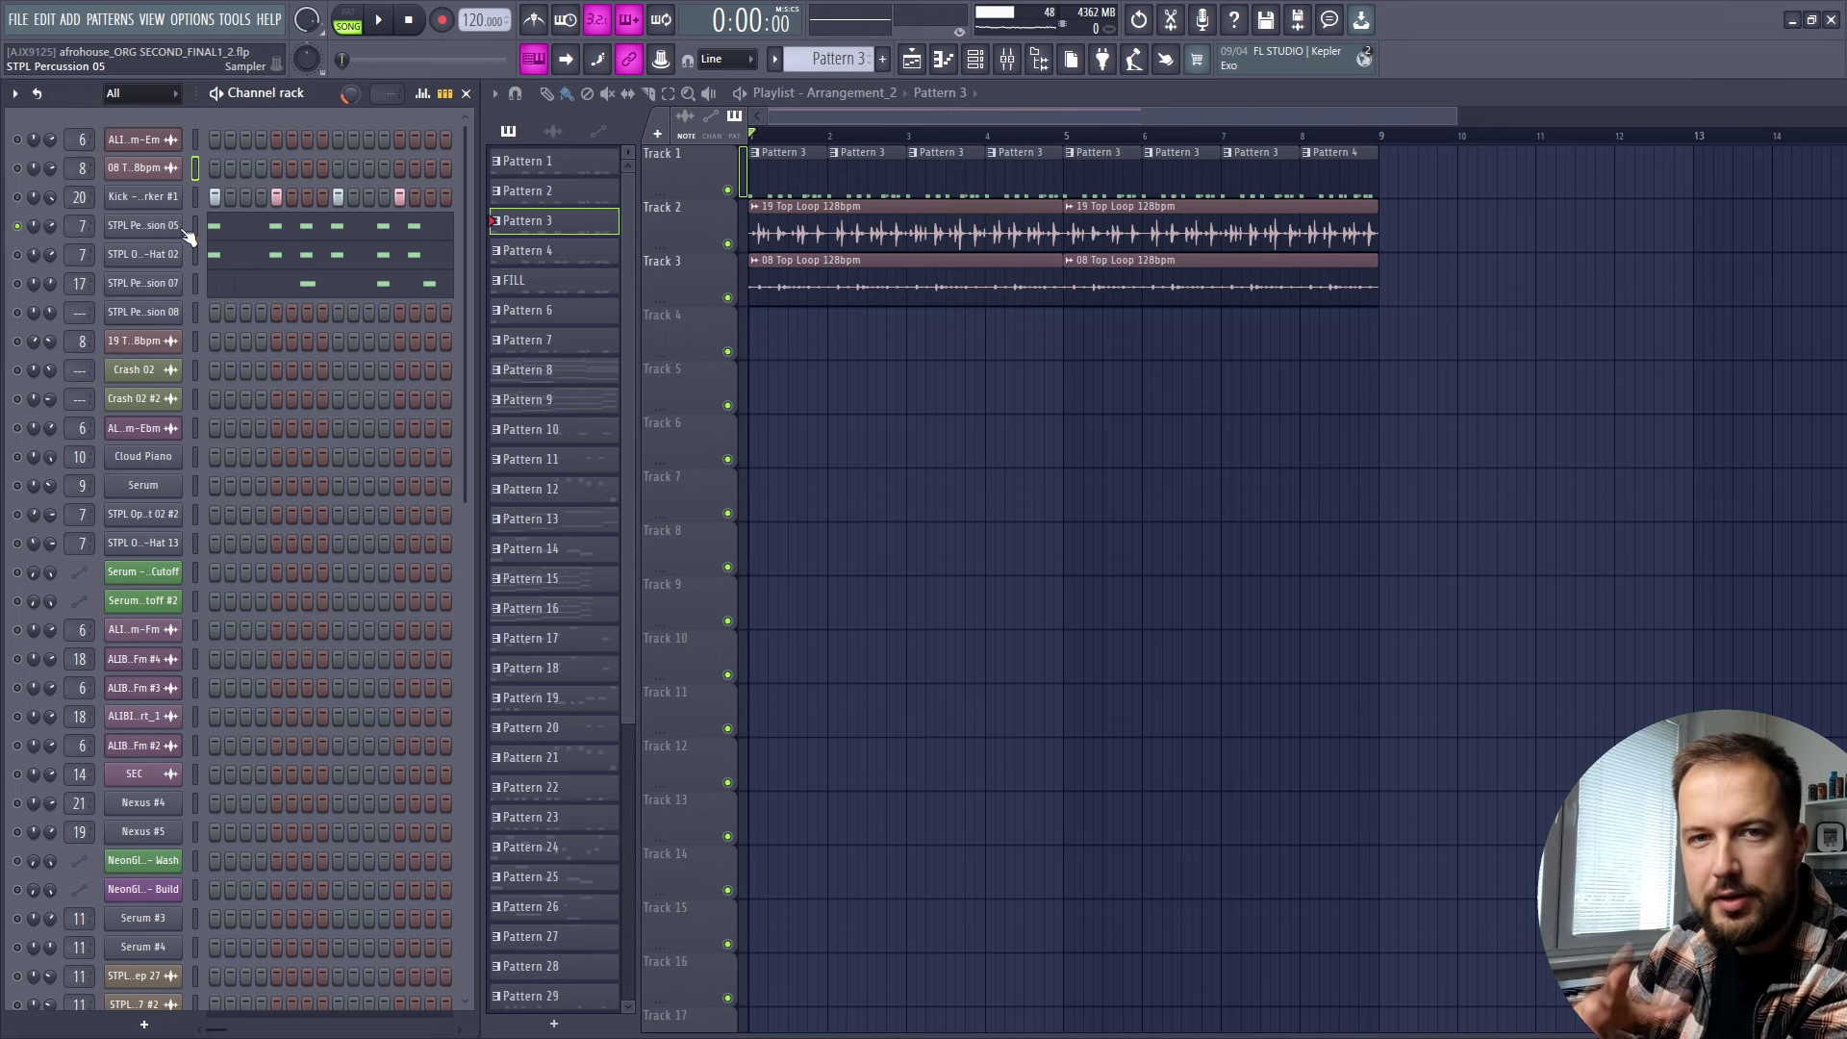
left_click(185, 233)
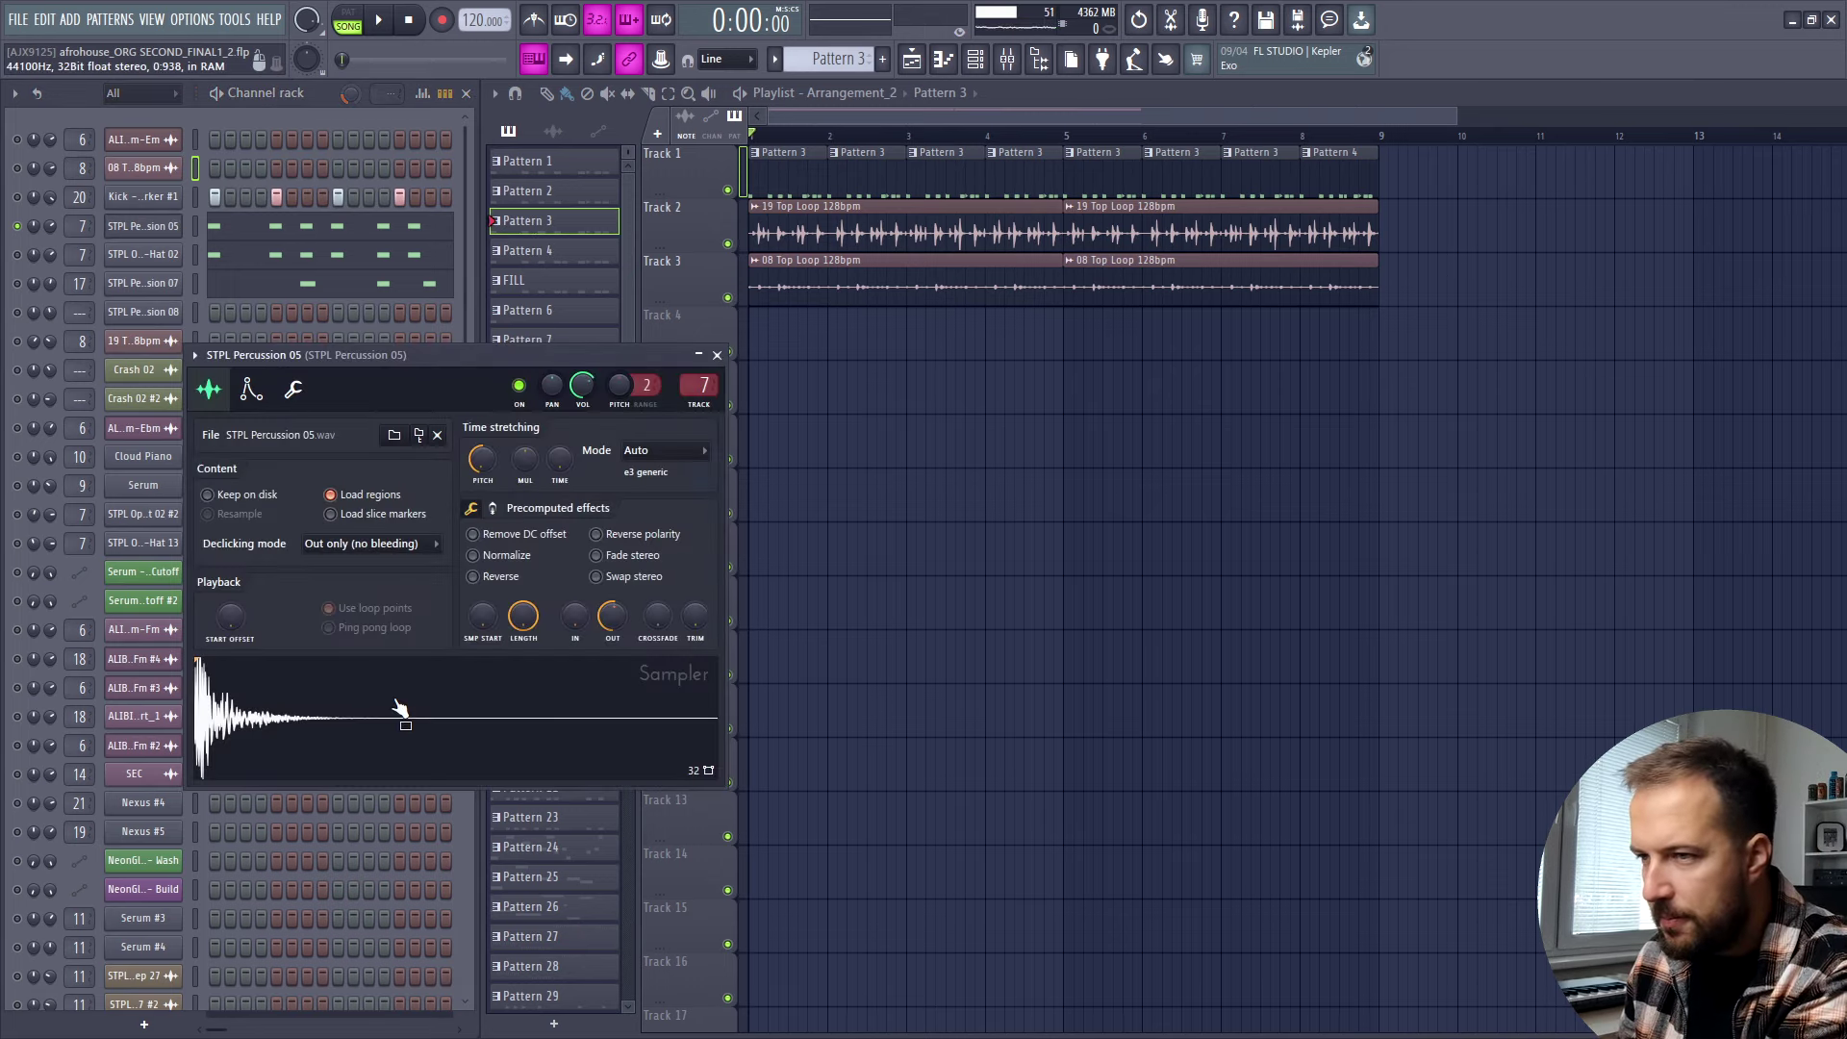
key("Escape")
key("F7")
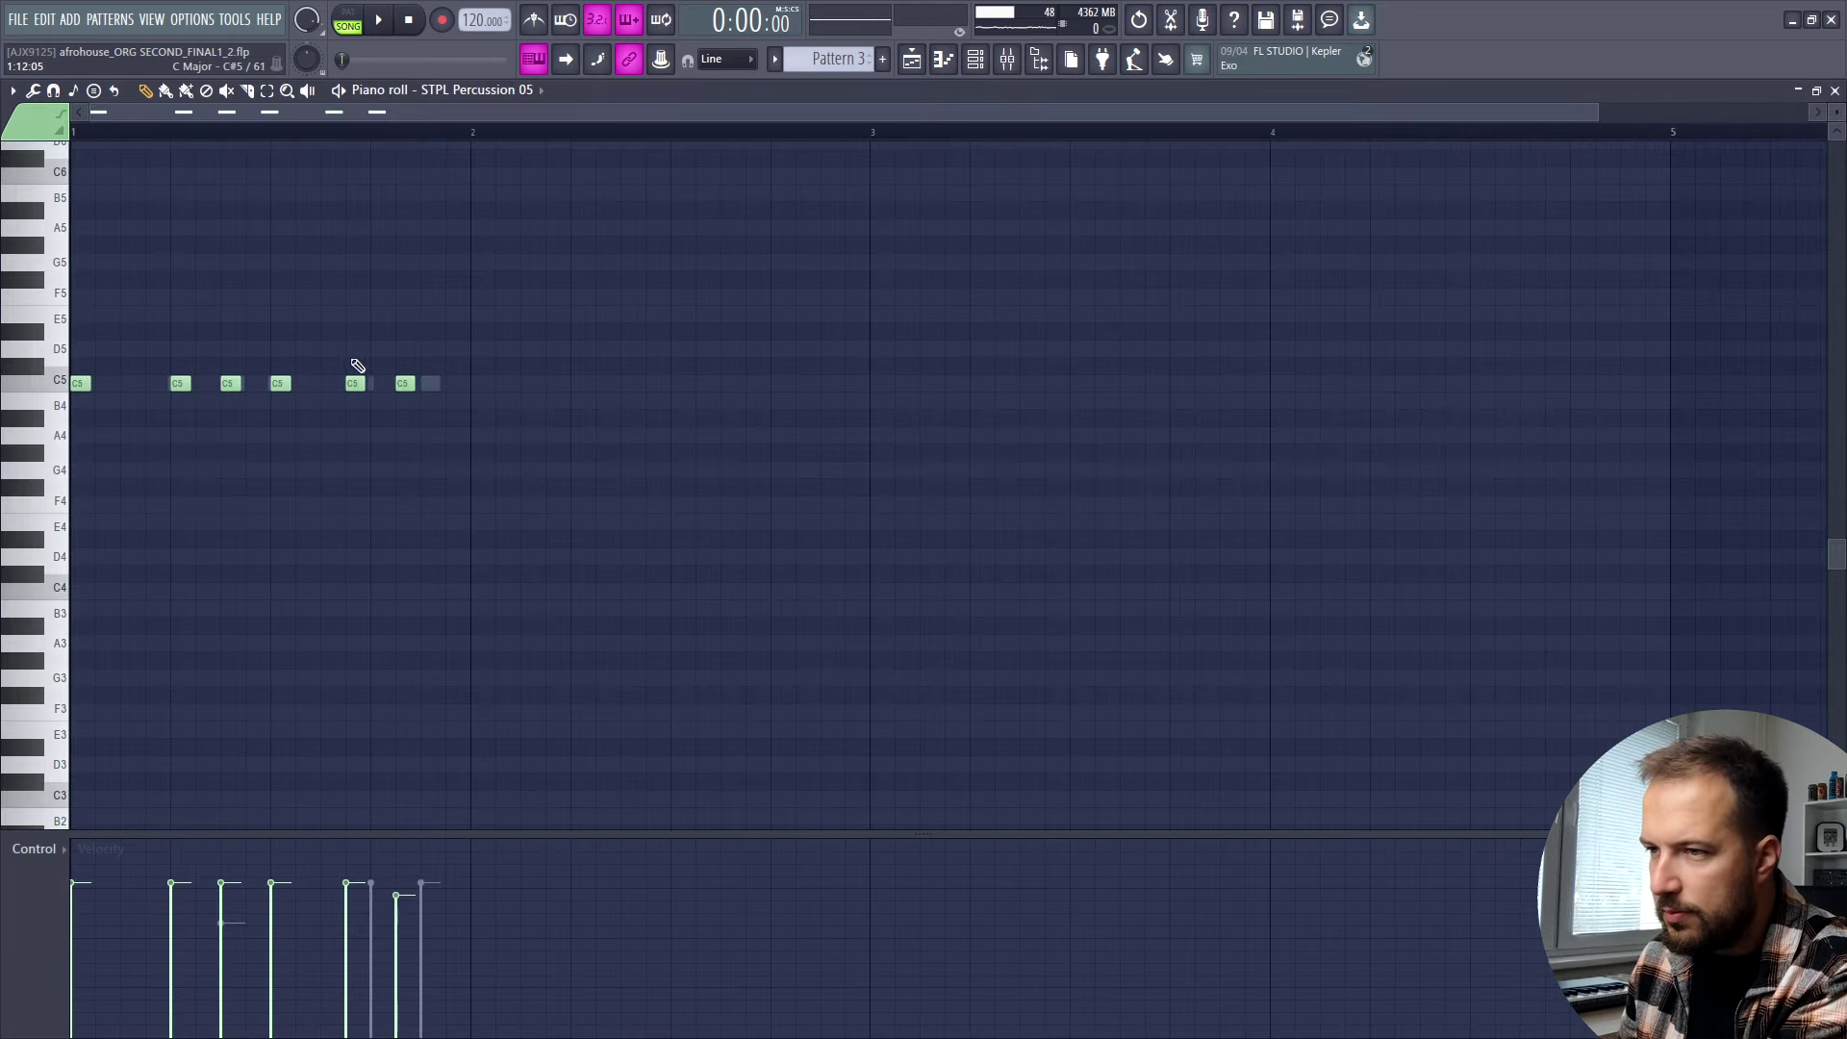
scroll(375, 457, "up", 2)
key("space")
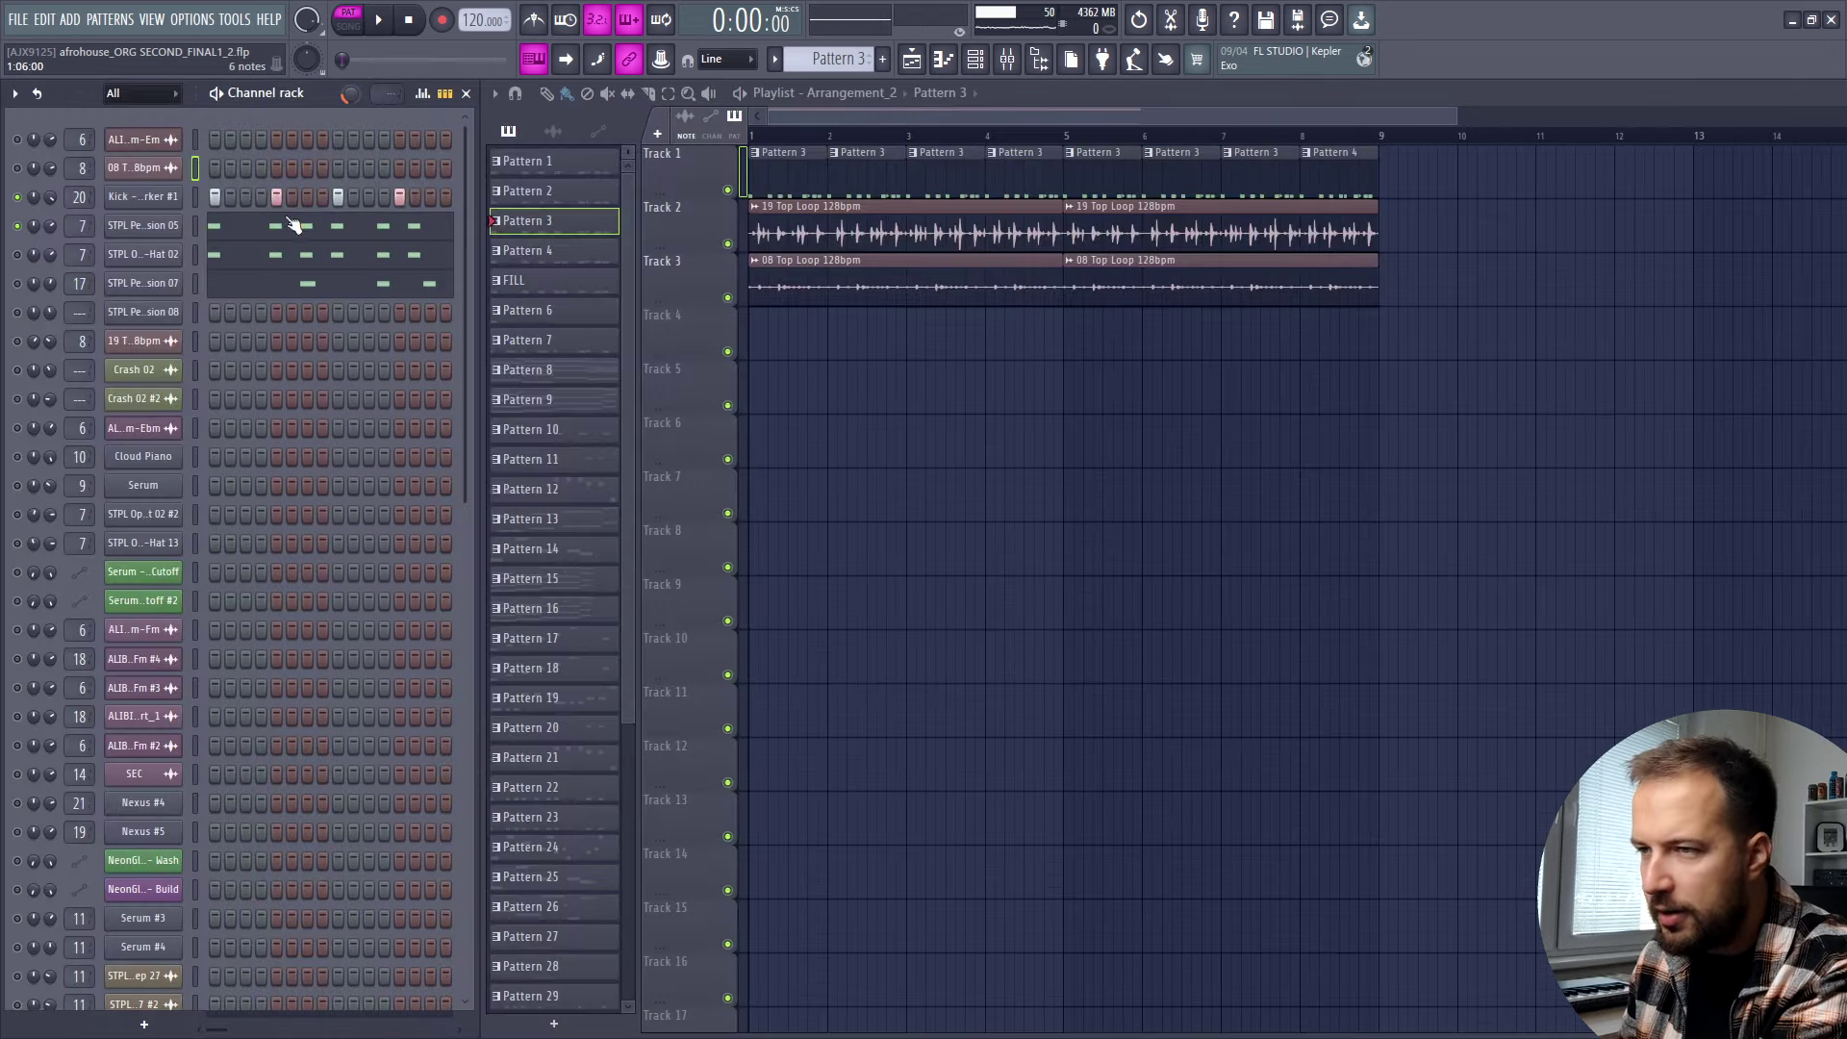
key("space")
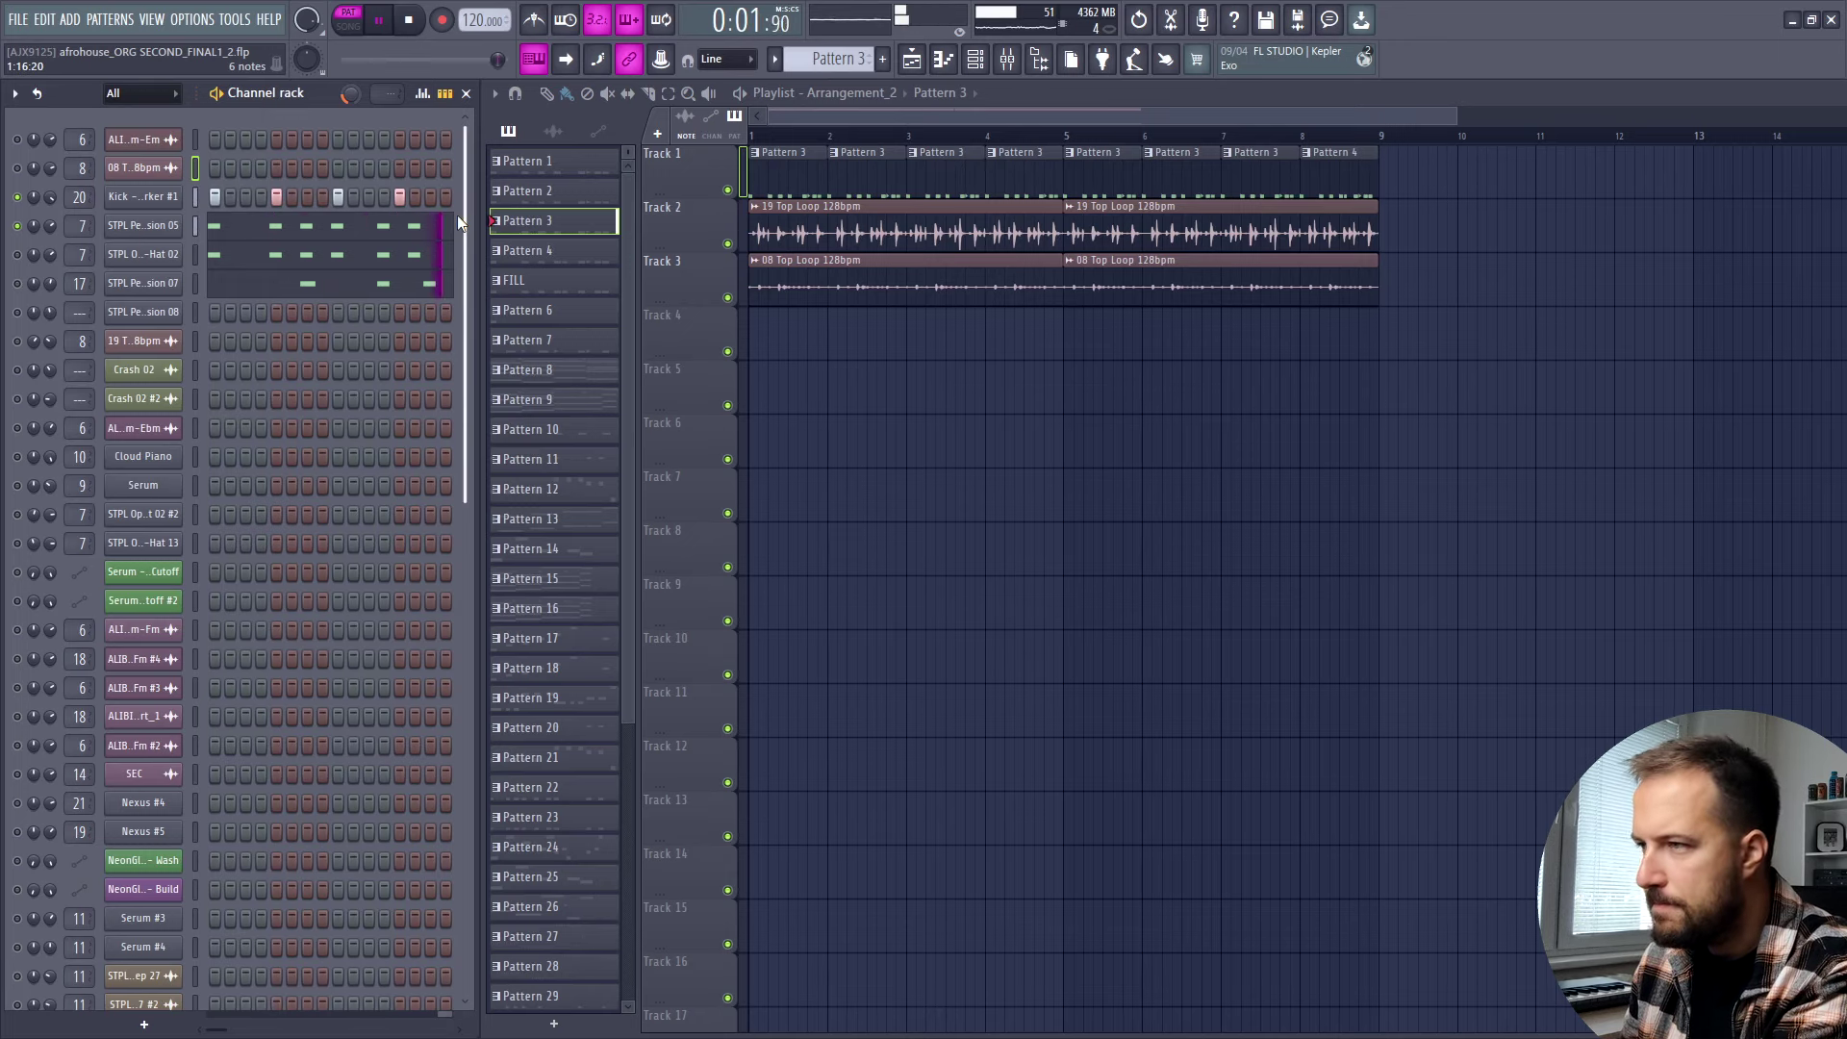
key("space")
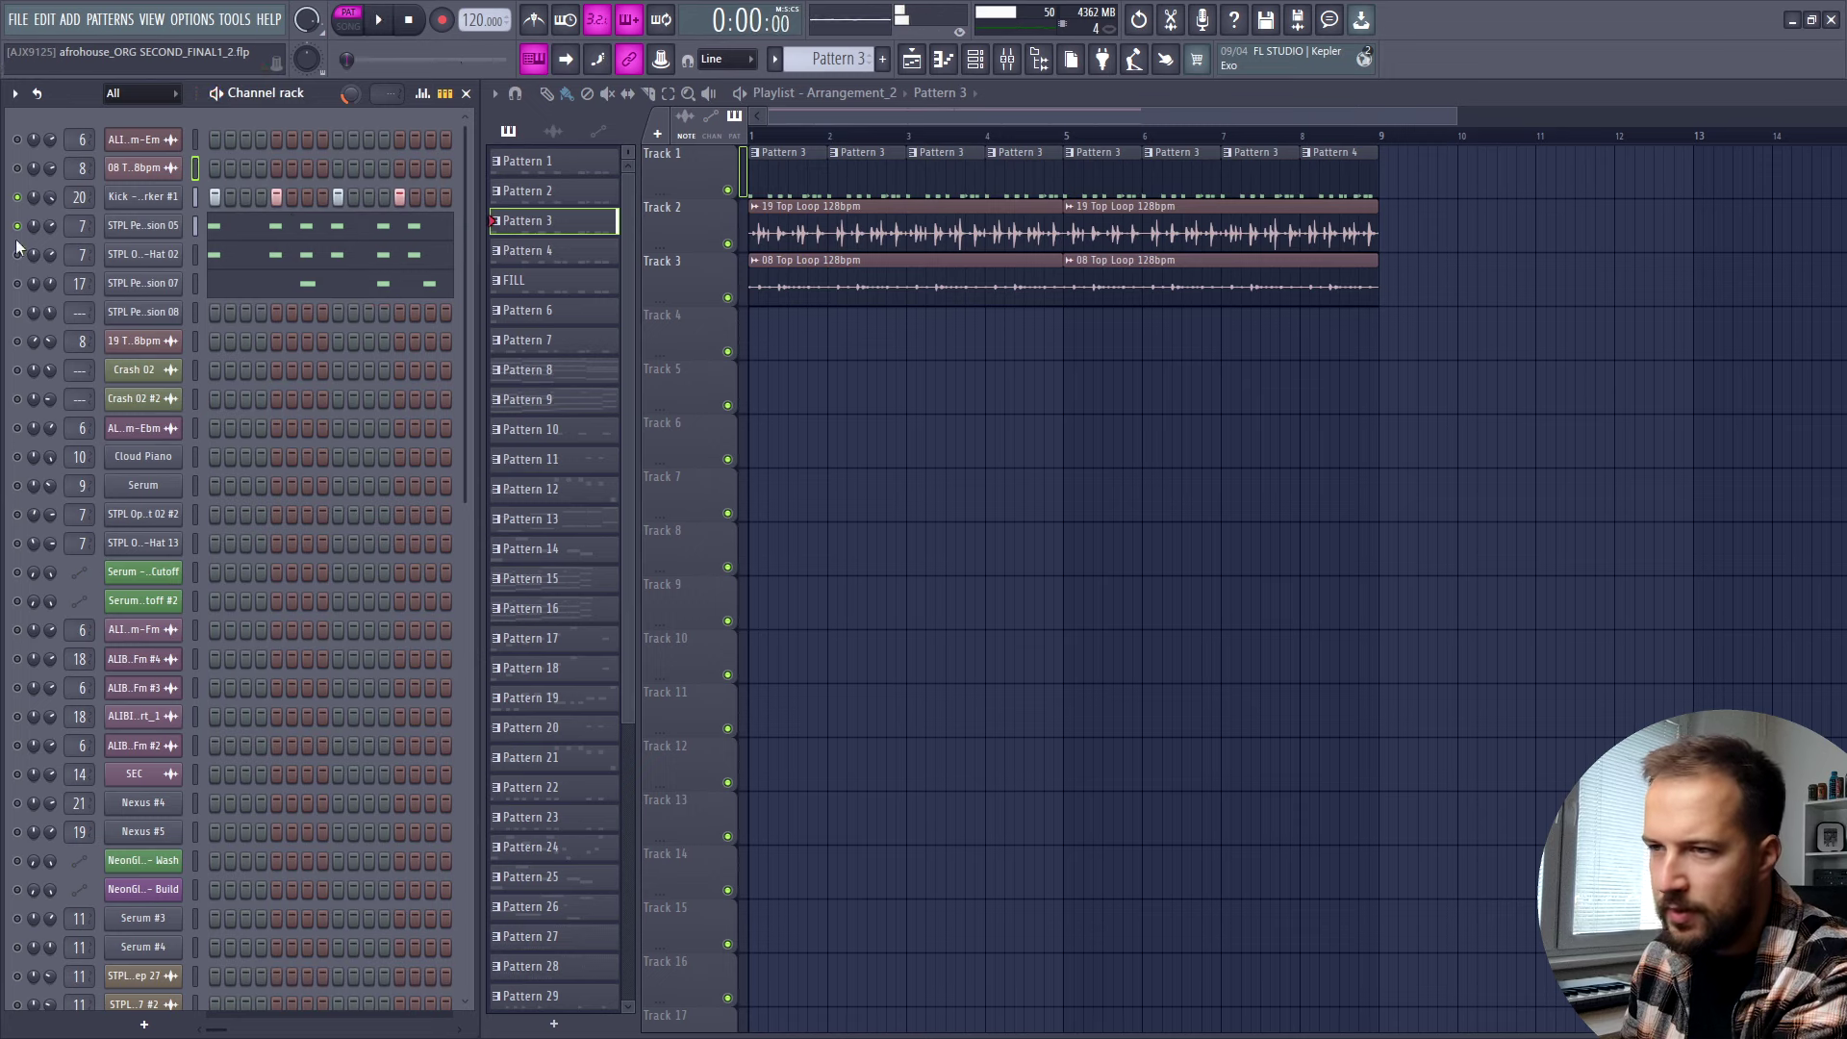
left_click(166, 256)
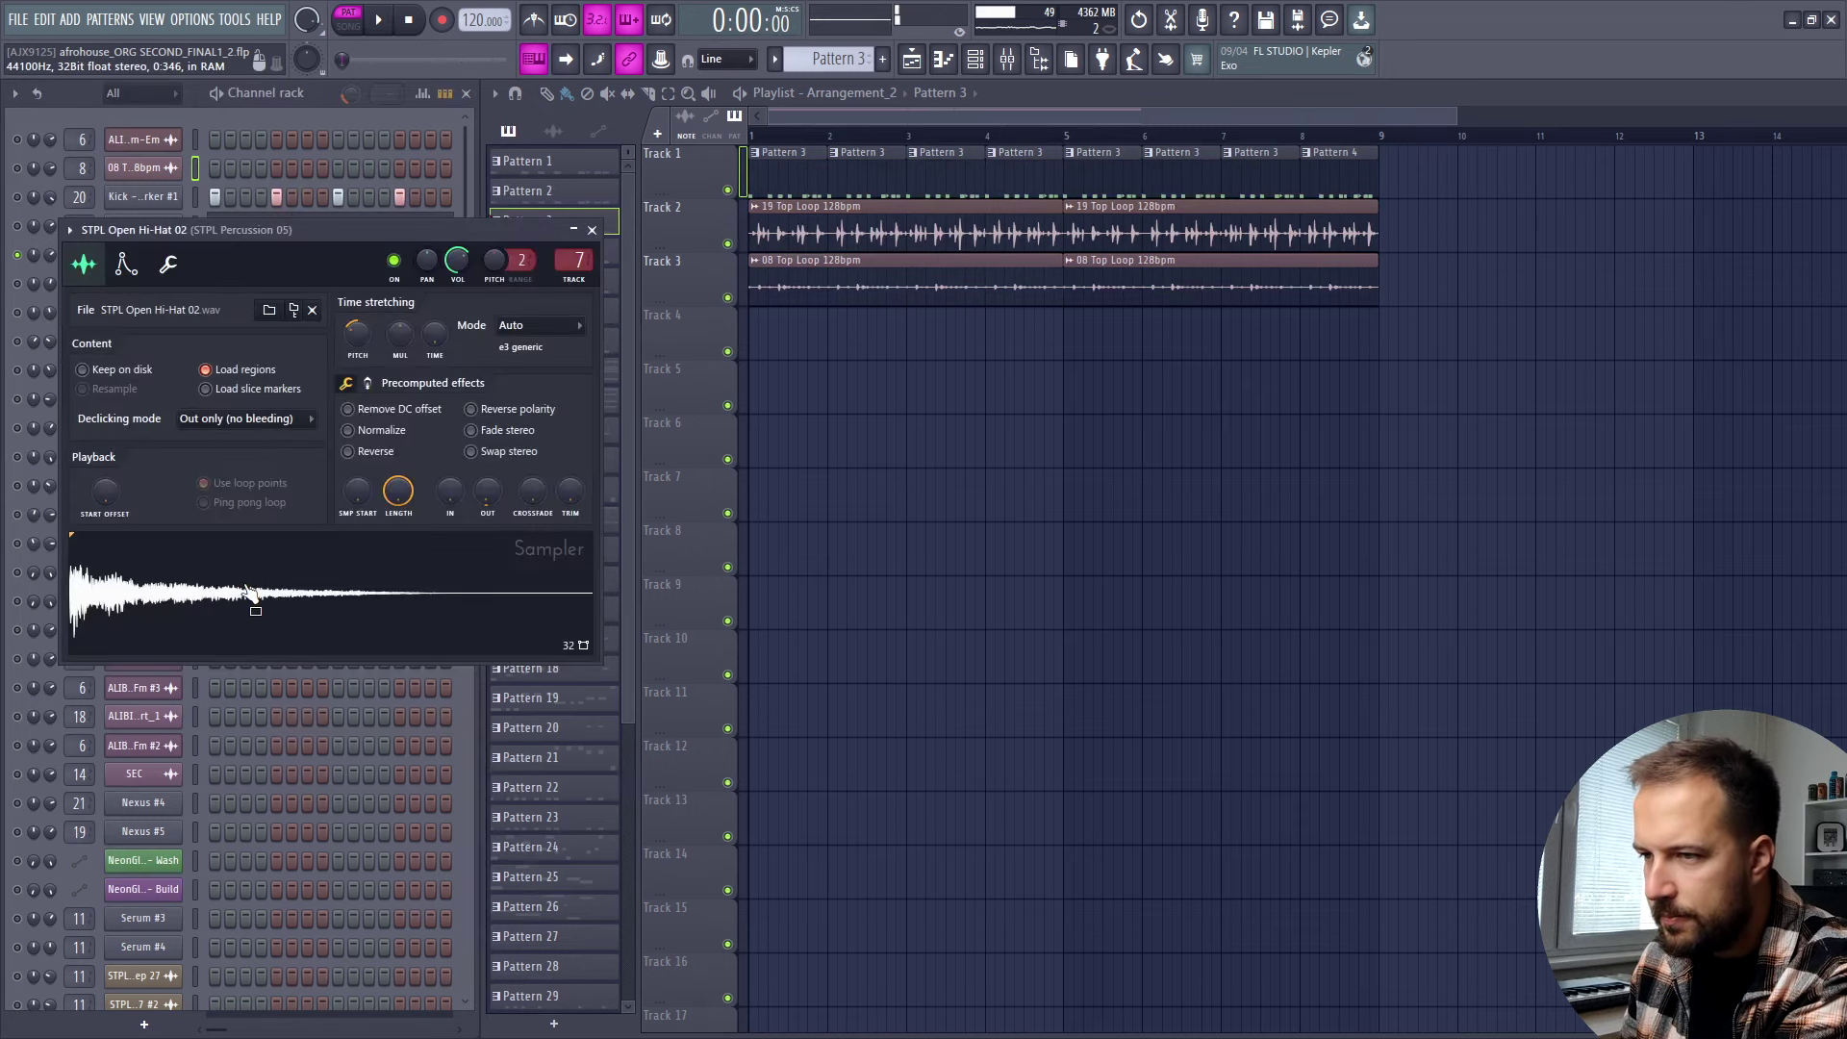
key("Down")
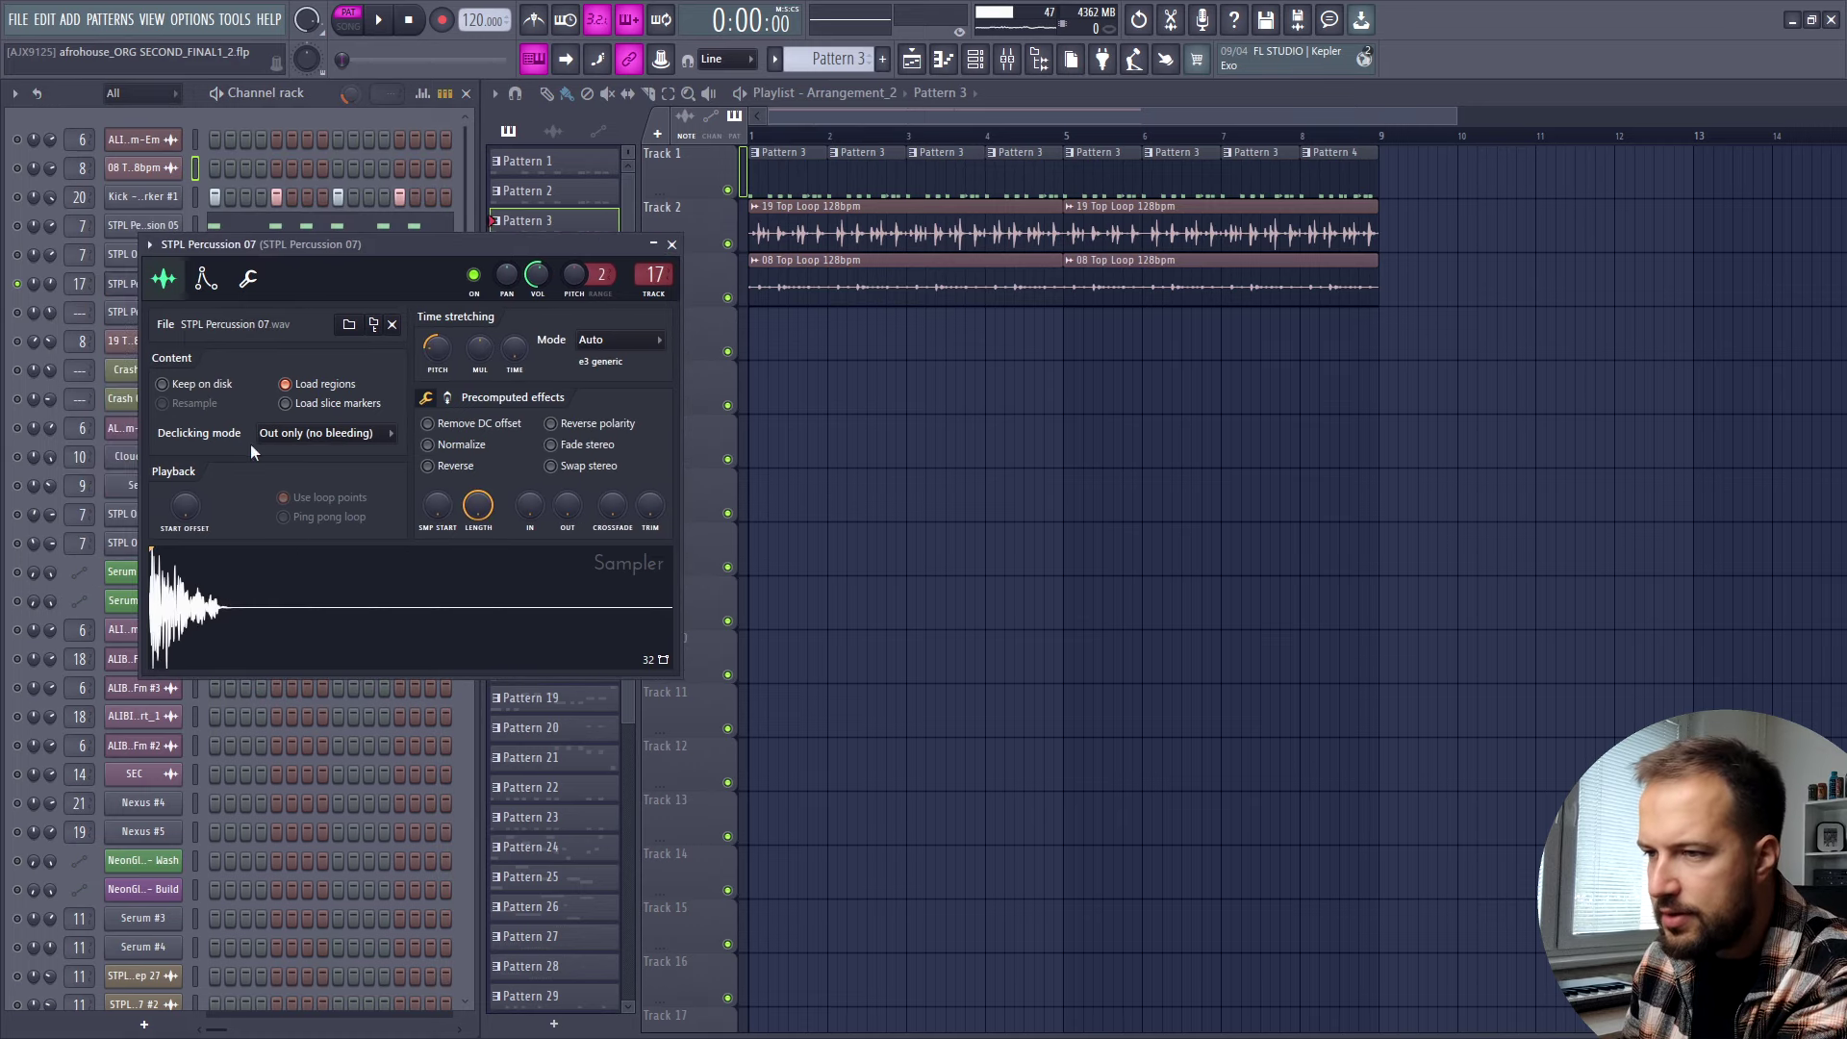
key("F7")
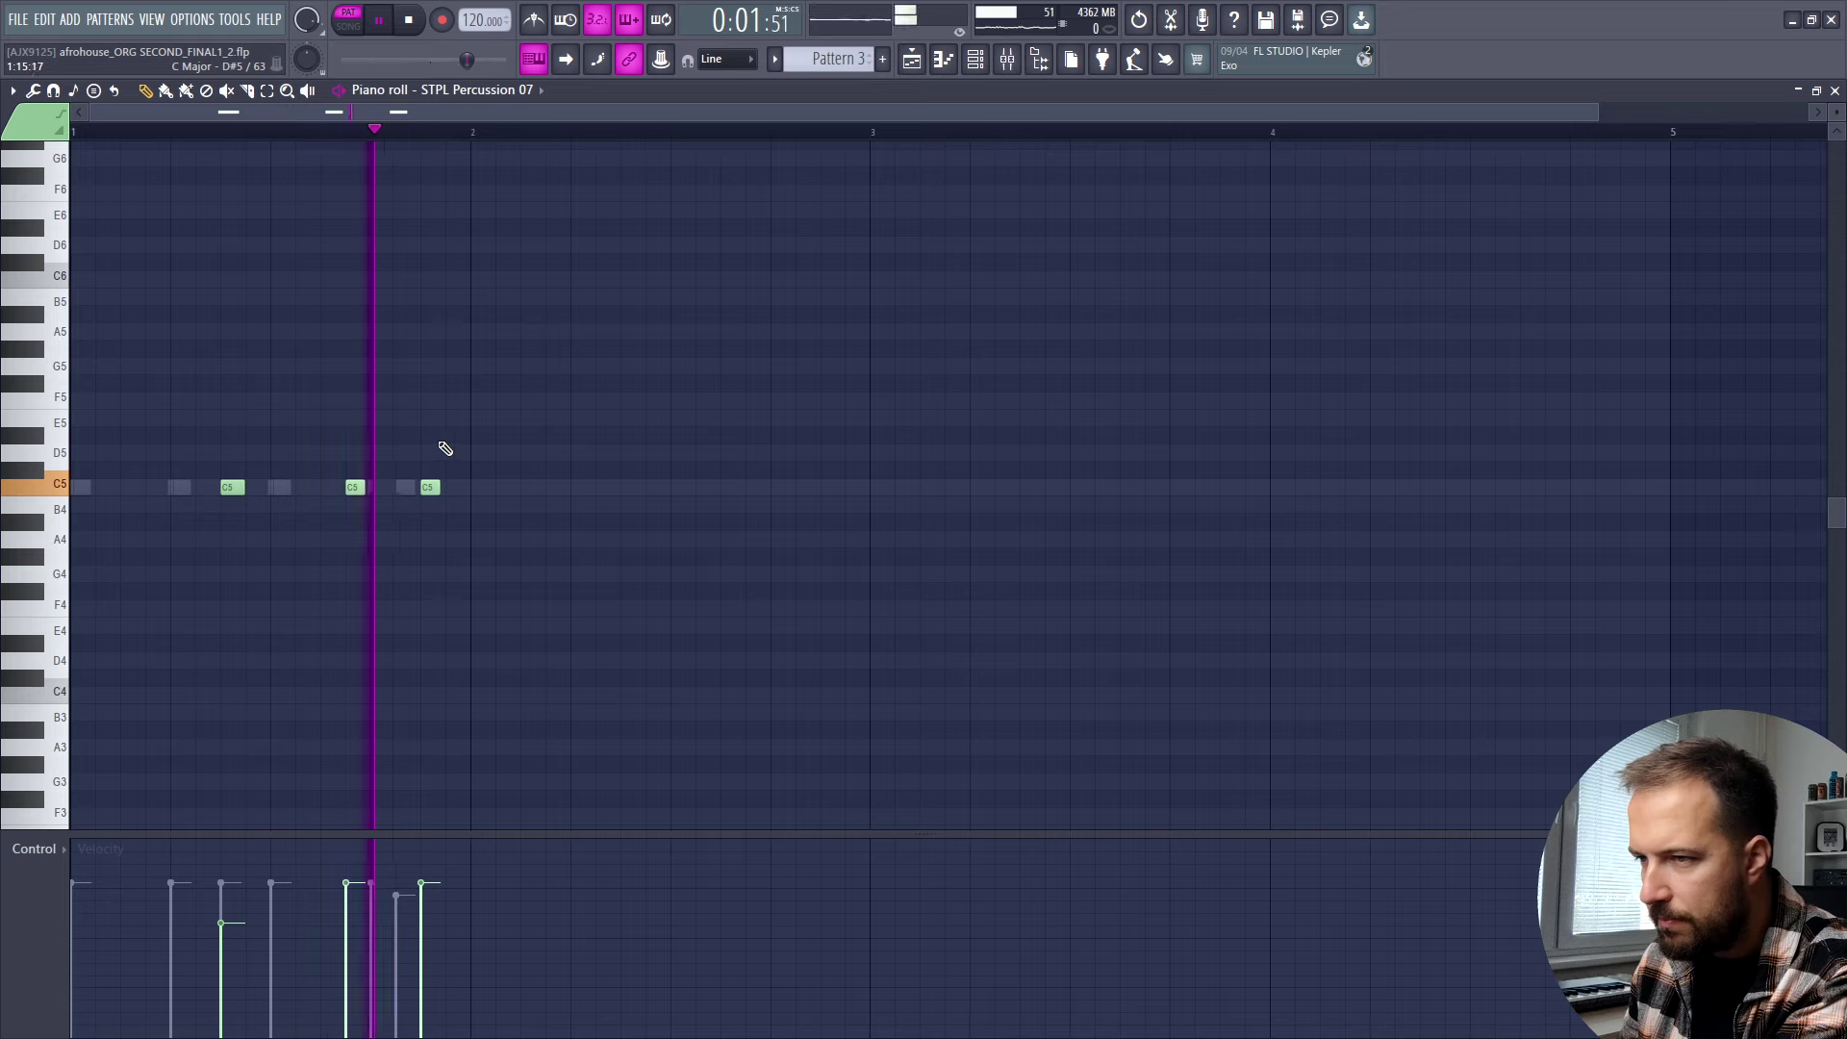
key("F7")
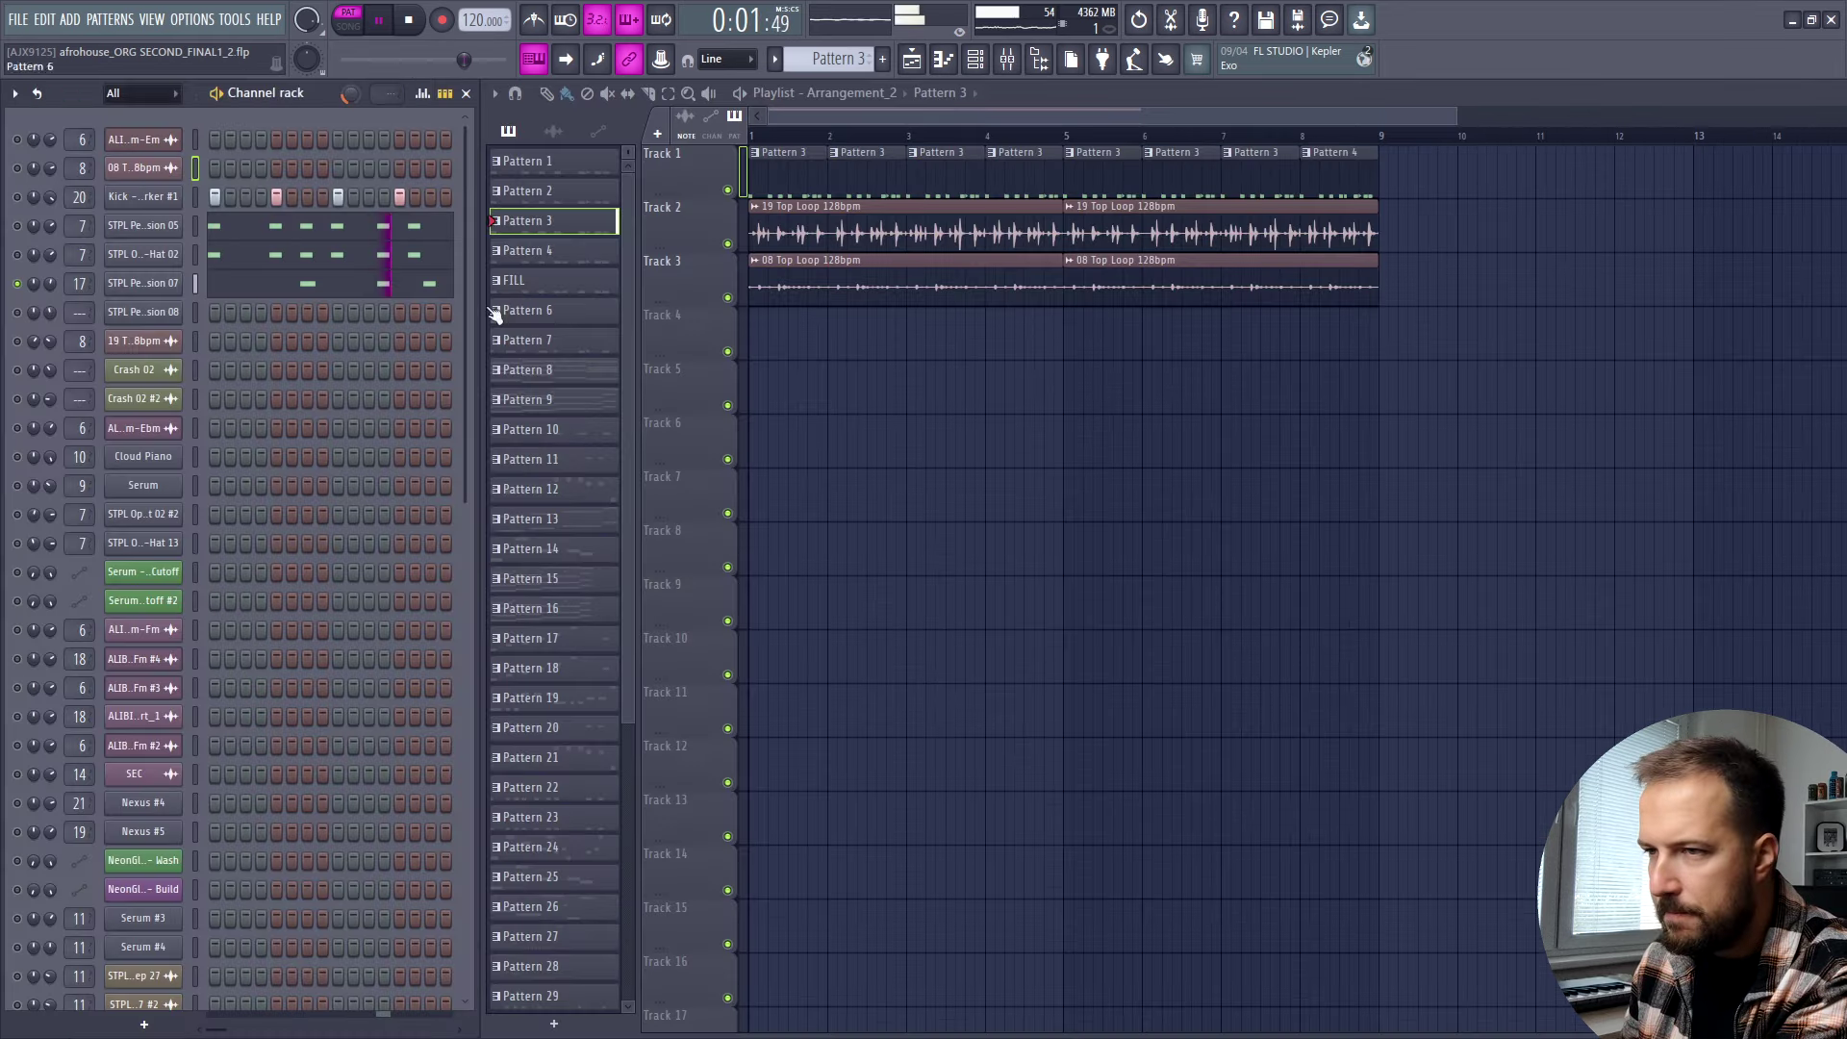
key("space")
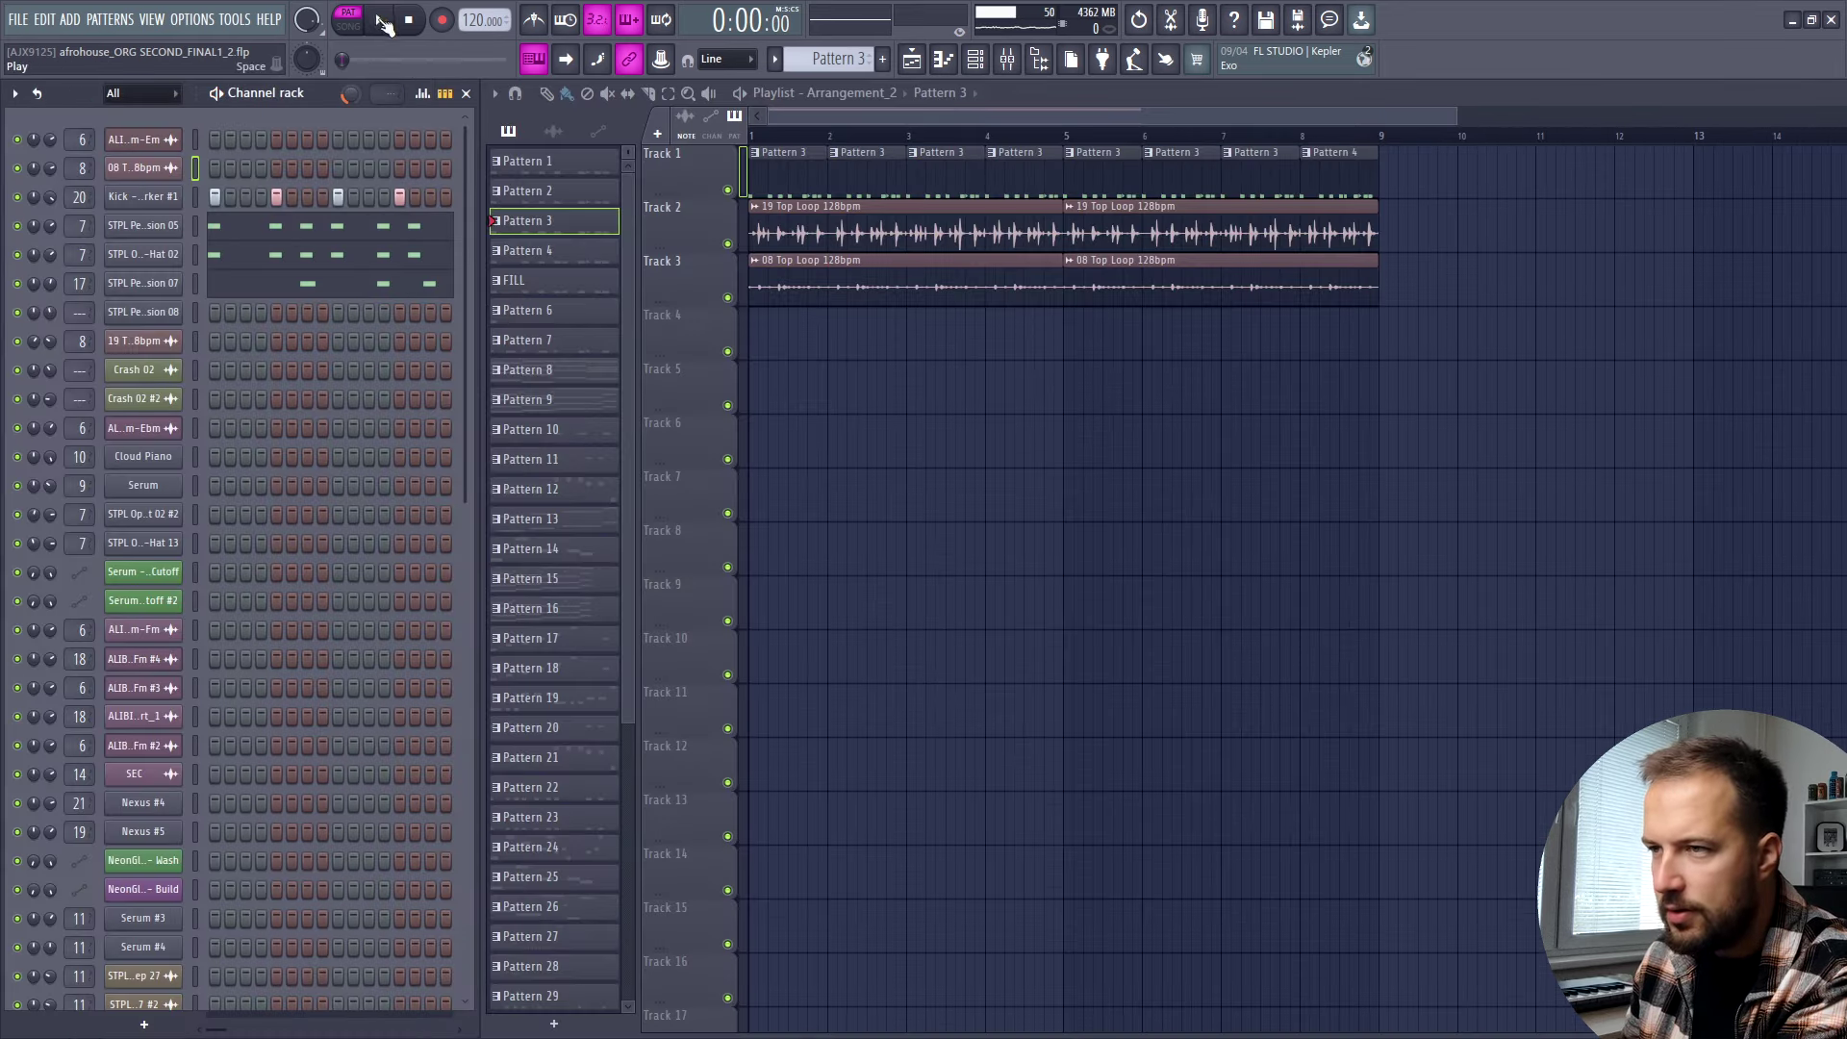
left_click(382, 24)
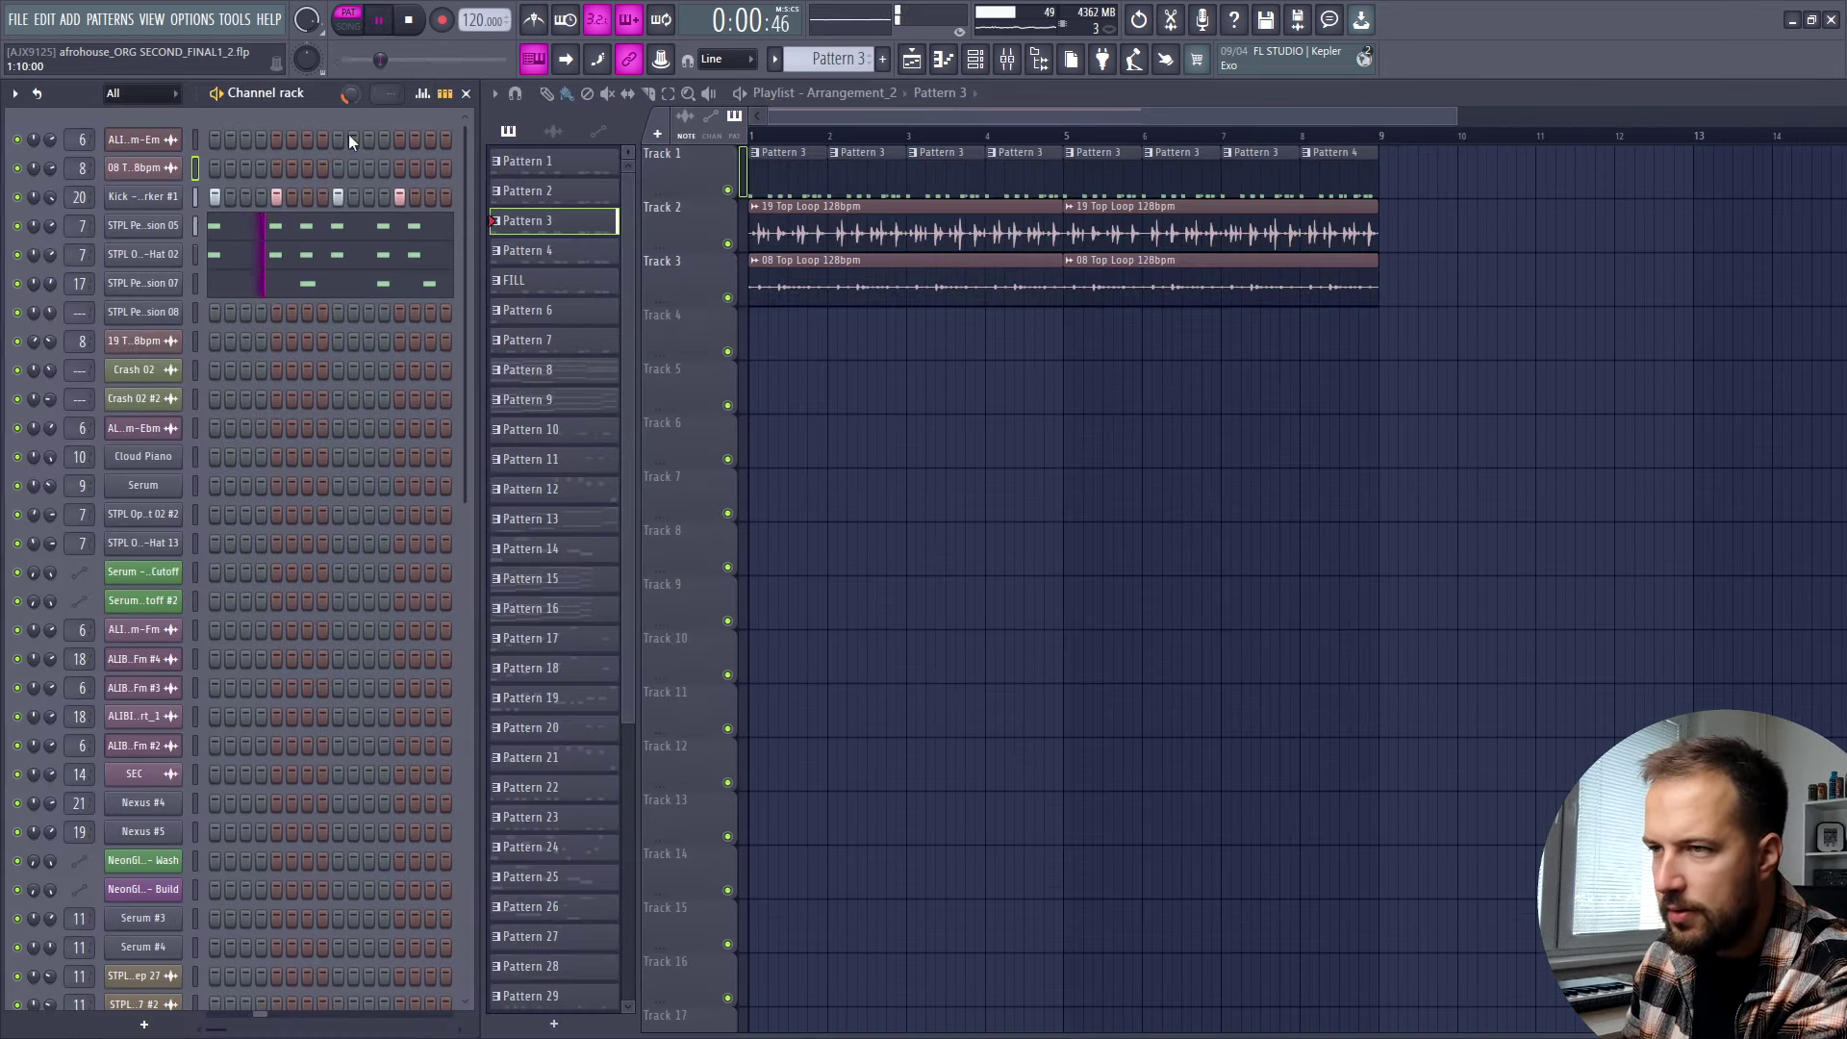
Switch playback to SONG mode and audition Track 2's 19 Top Loop soloed.
left_click(414, 24)
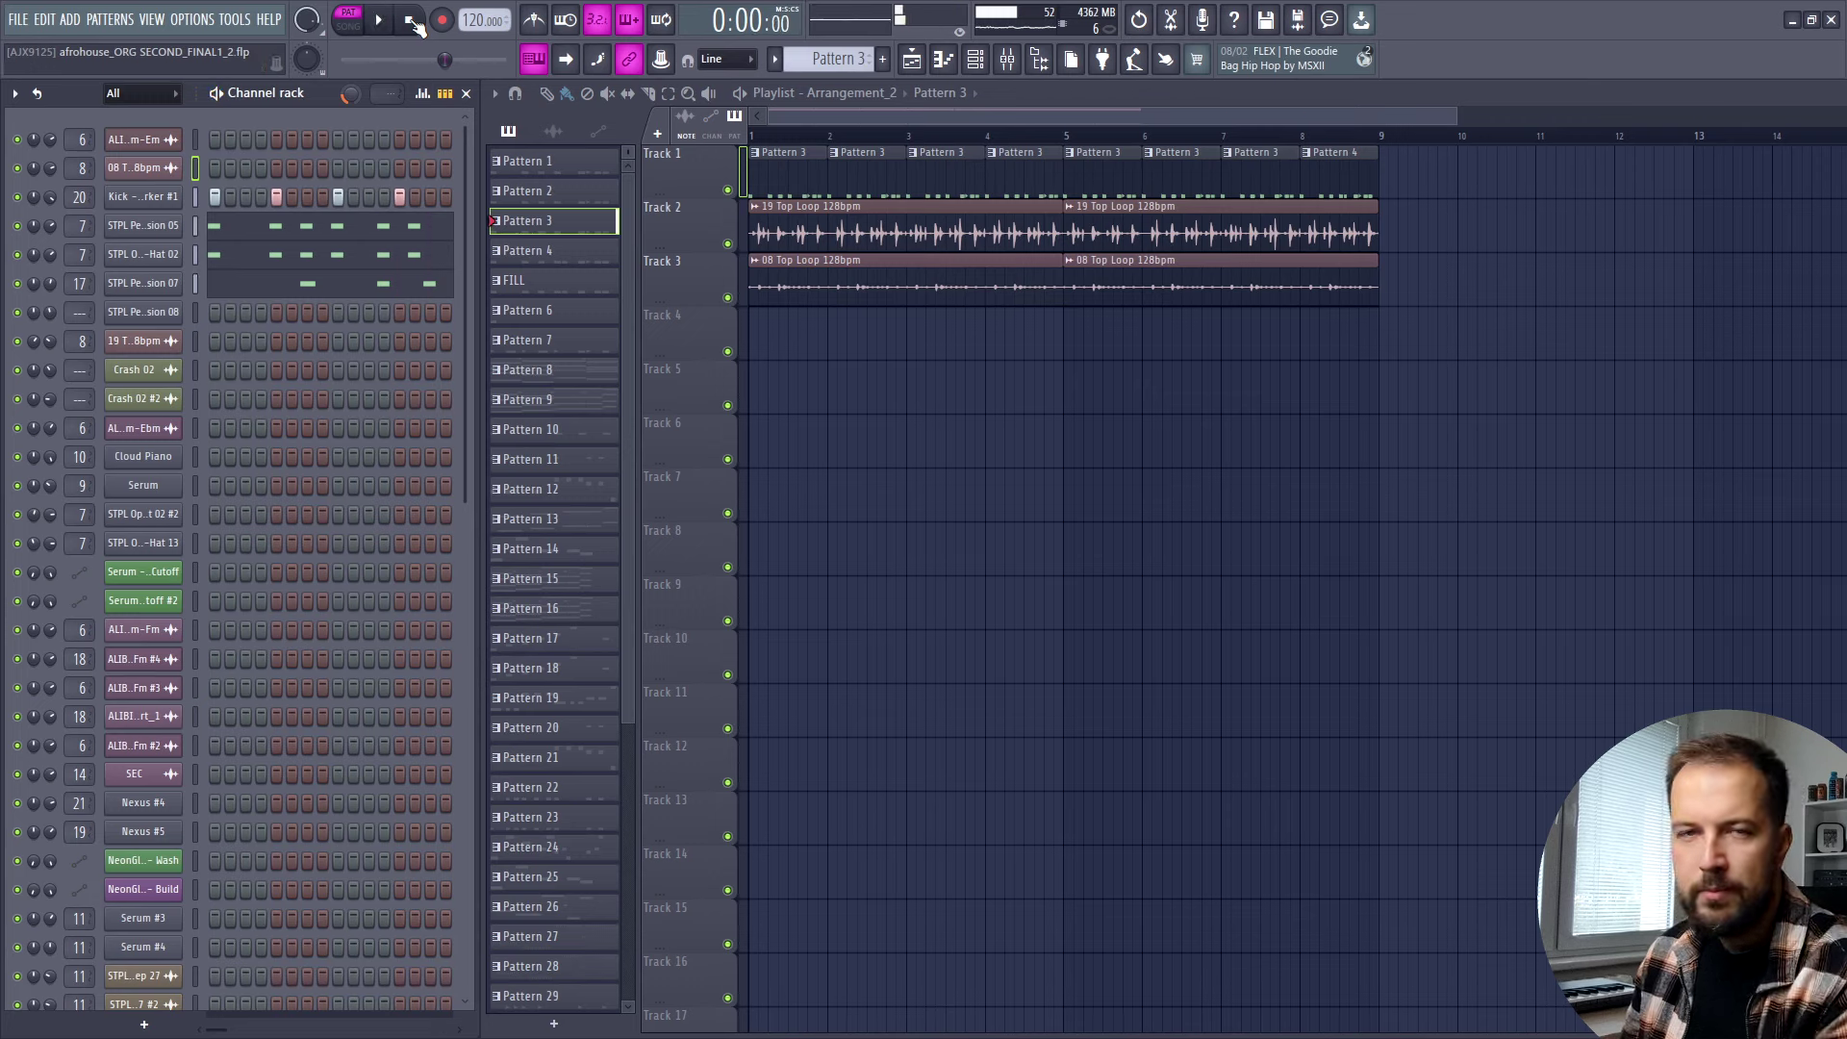
left_click(827, 193)
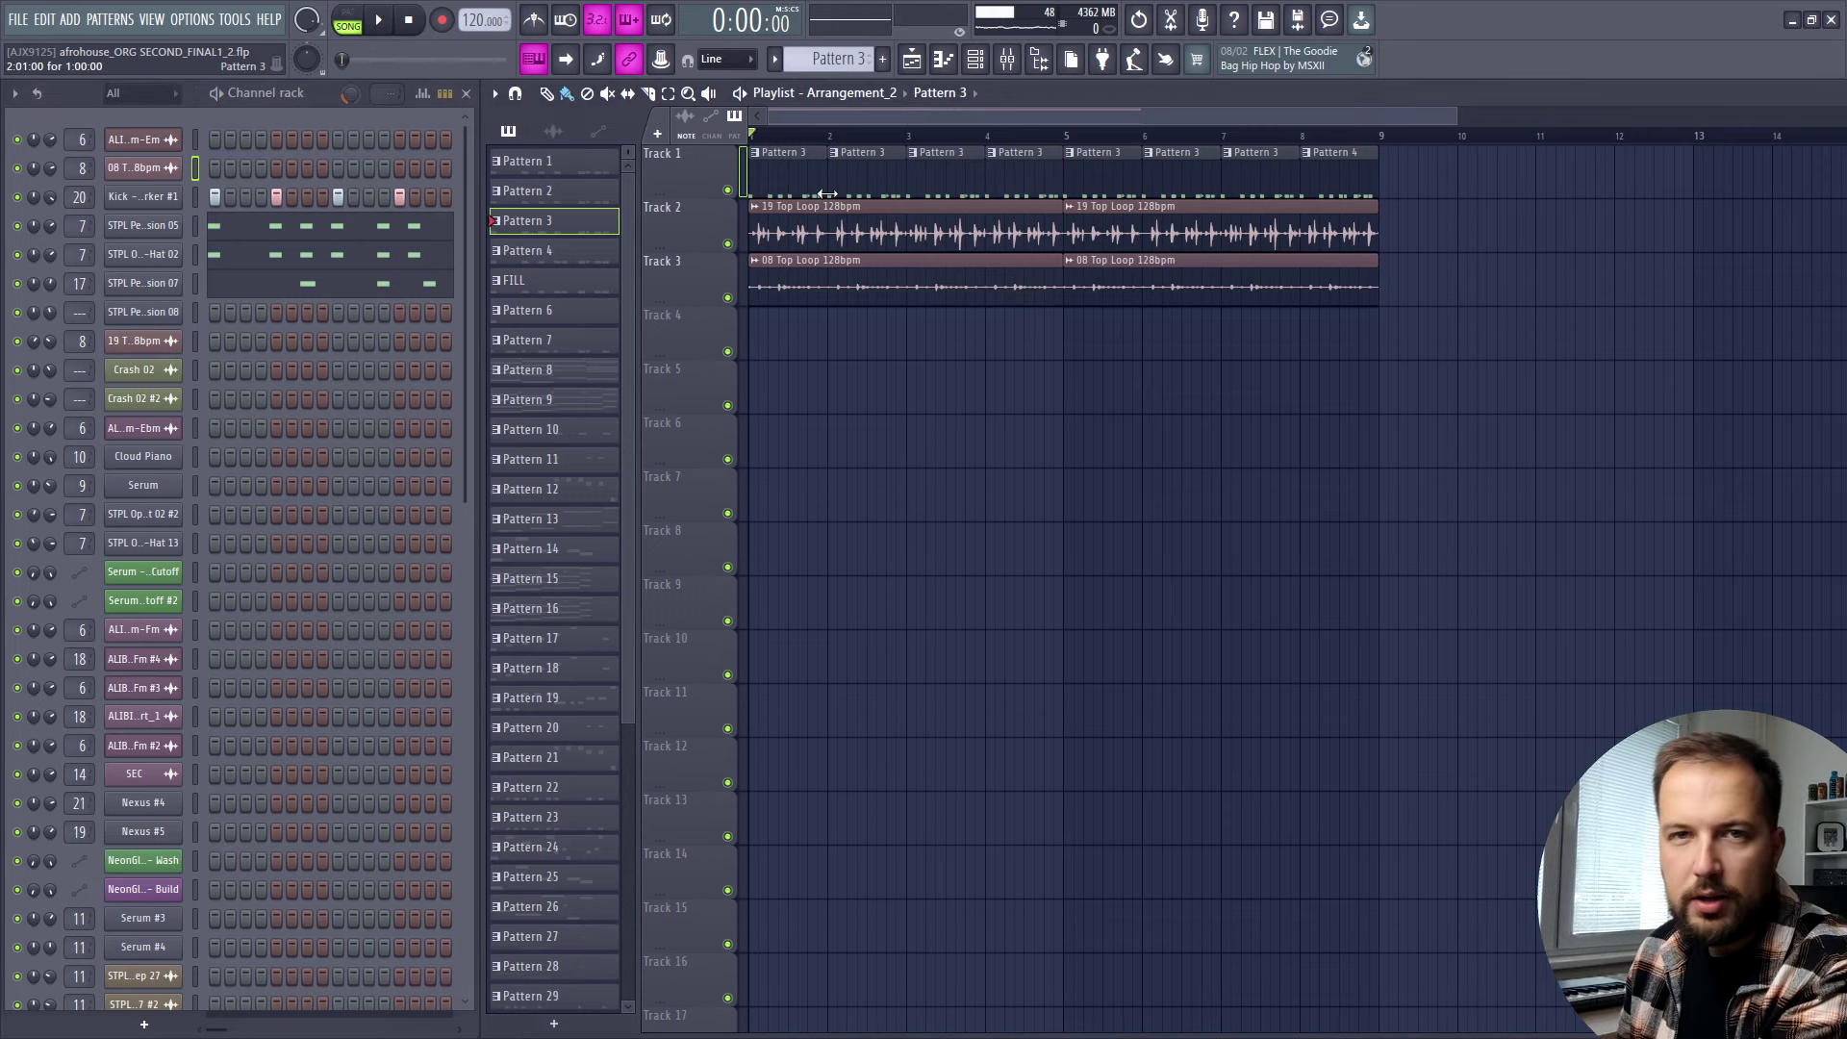
right_click(728, 244)
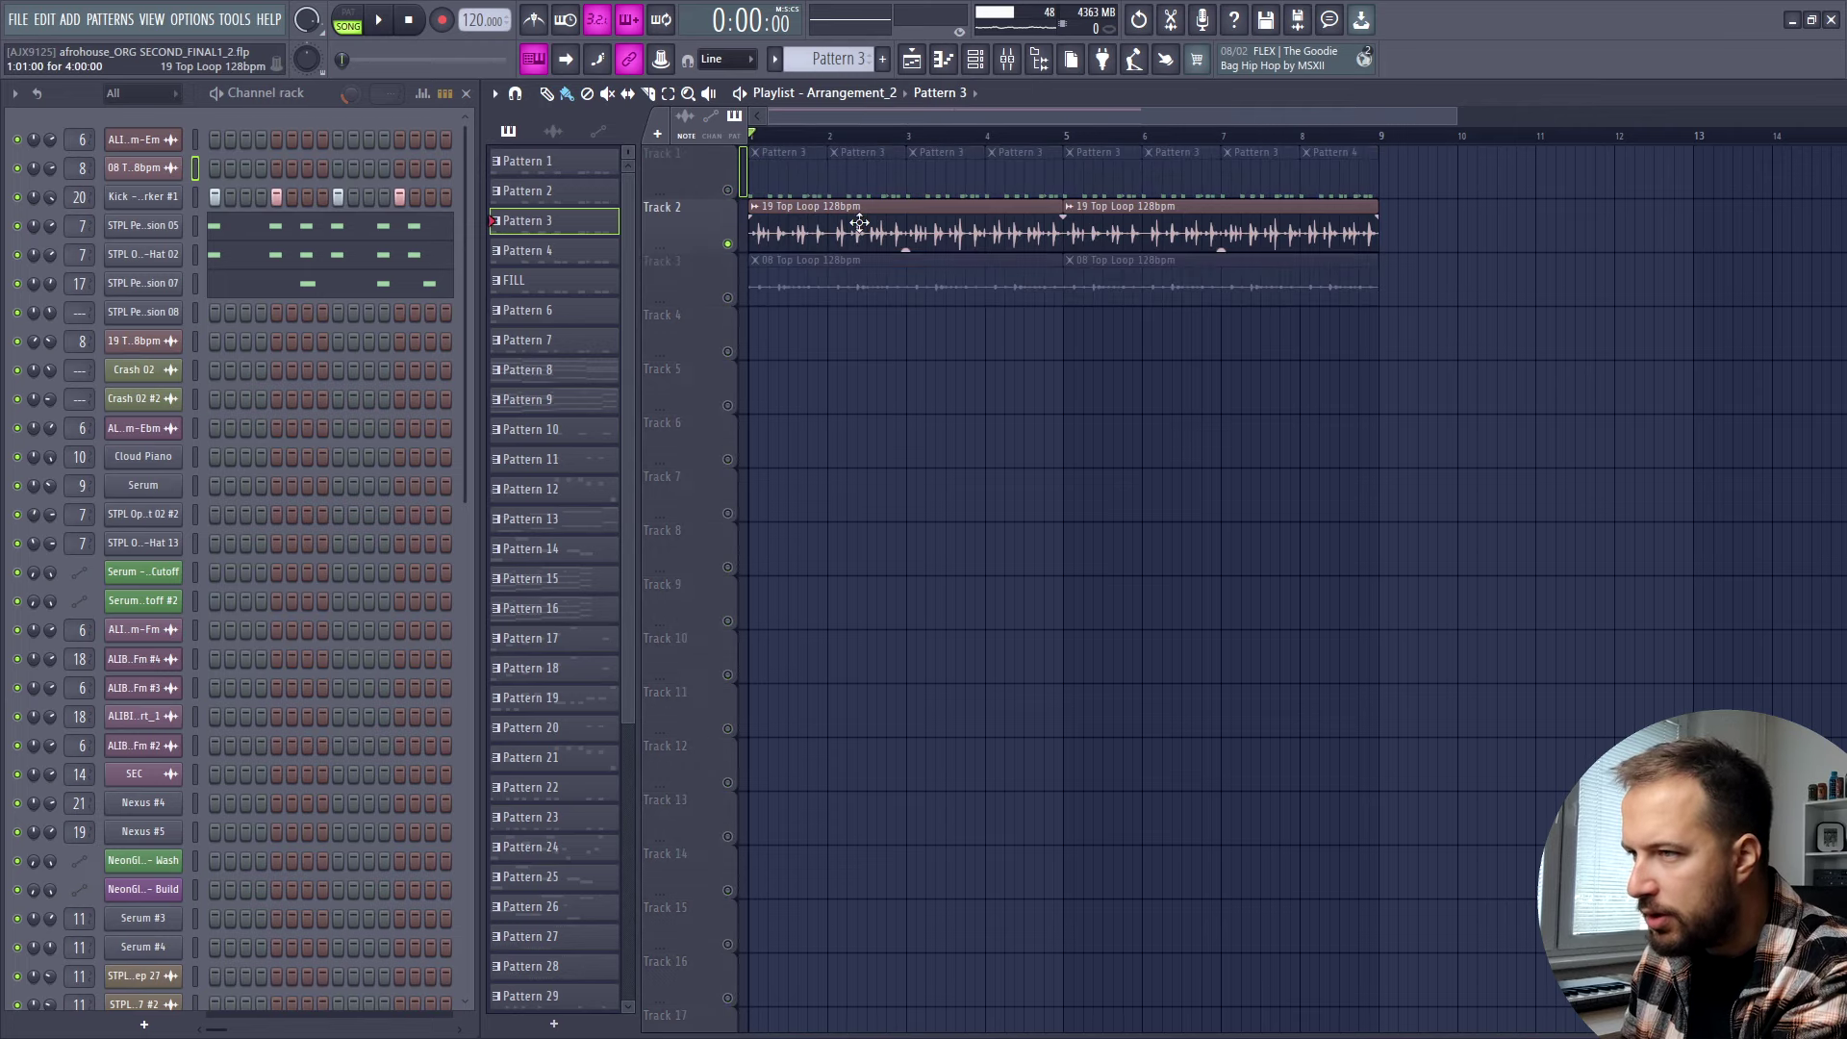
key("space")
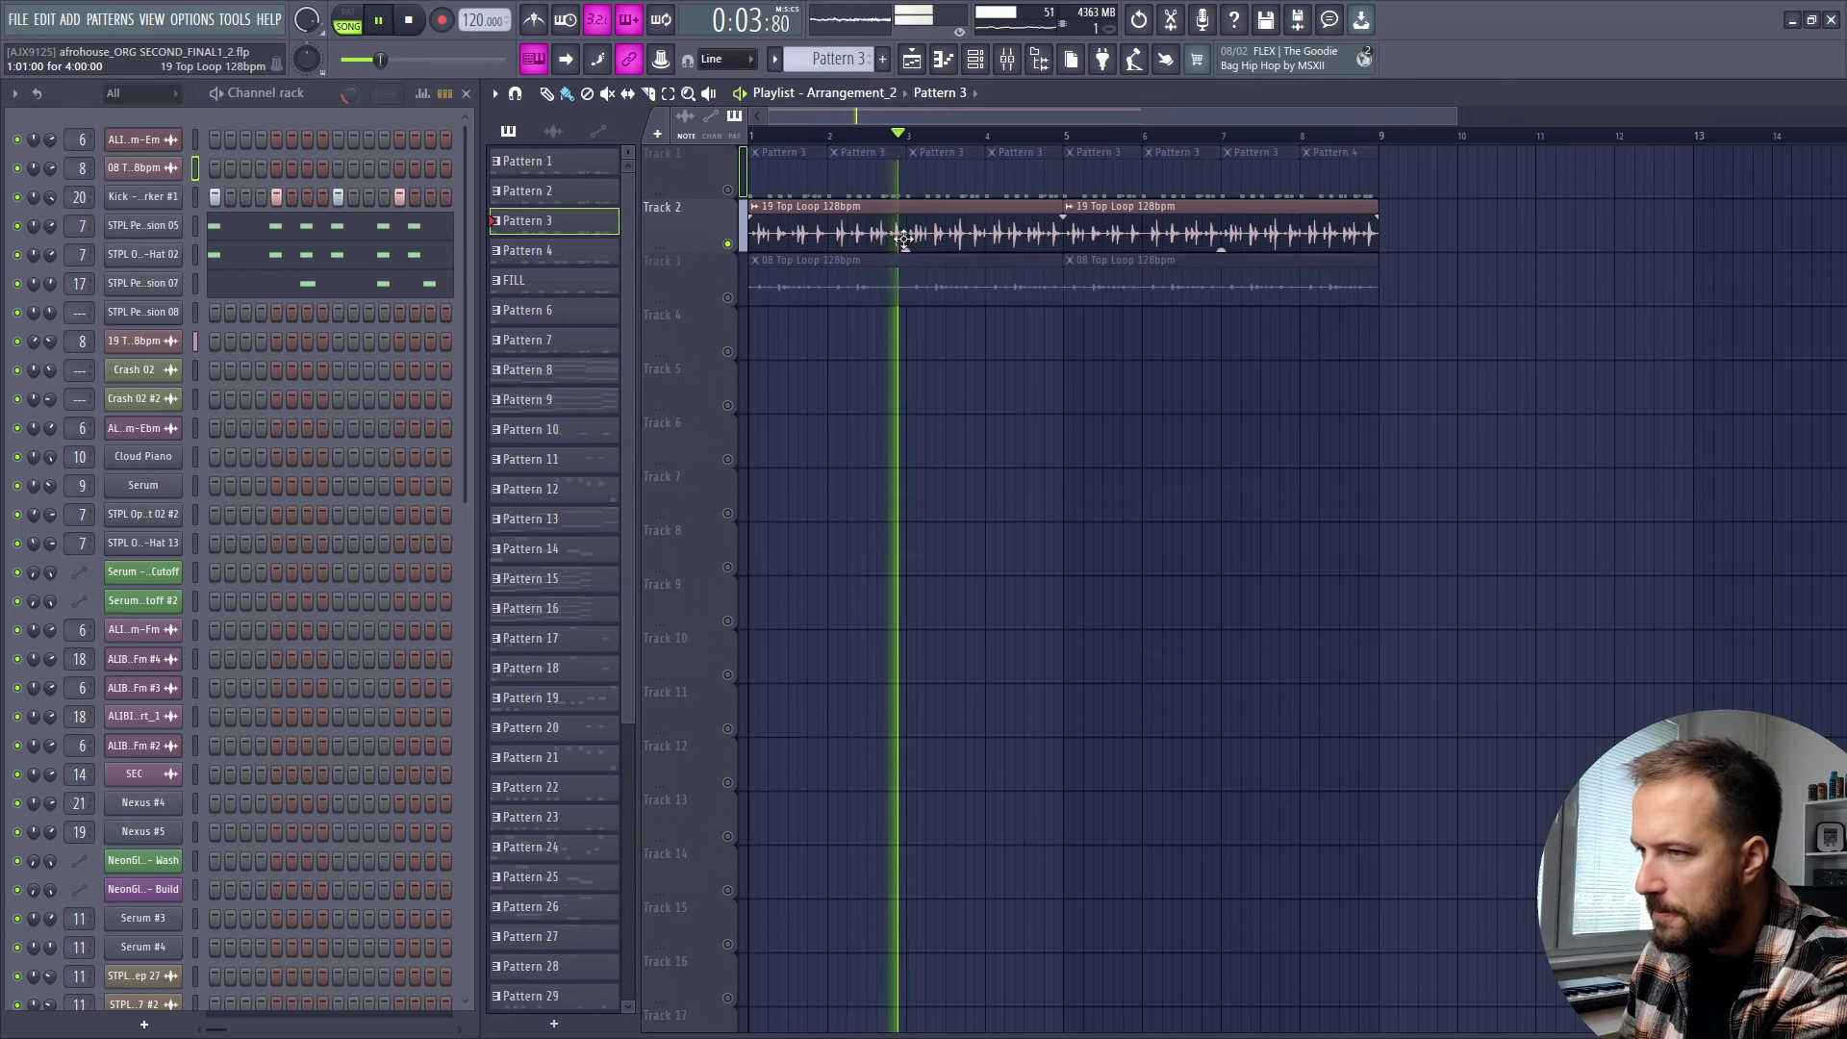
Audition Track 3's 08 Top Loop soloed, then unsolo it and play all tracks together.
right_click(729, 298)
key("space")
key("space")
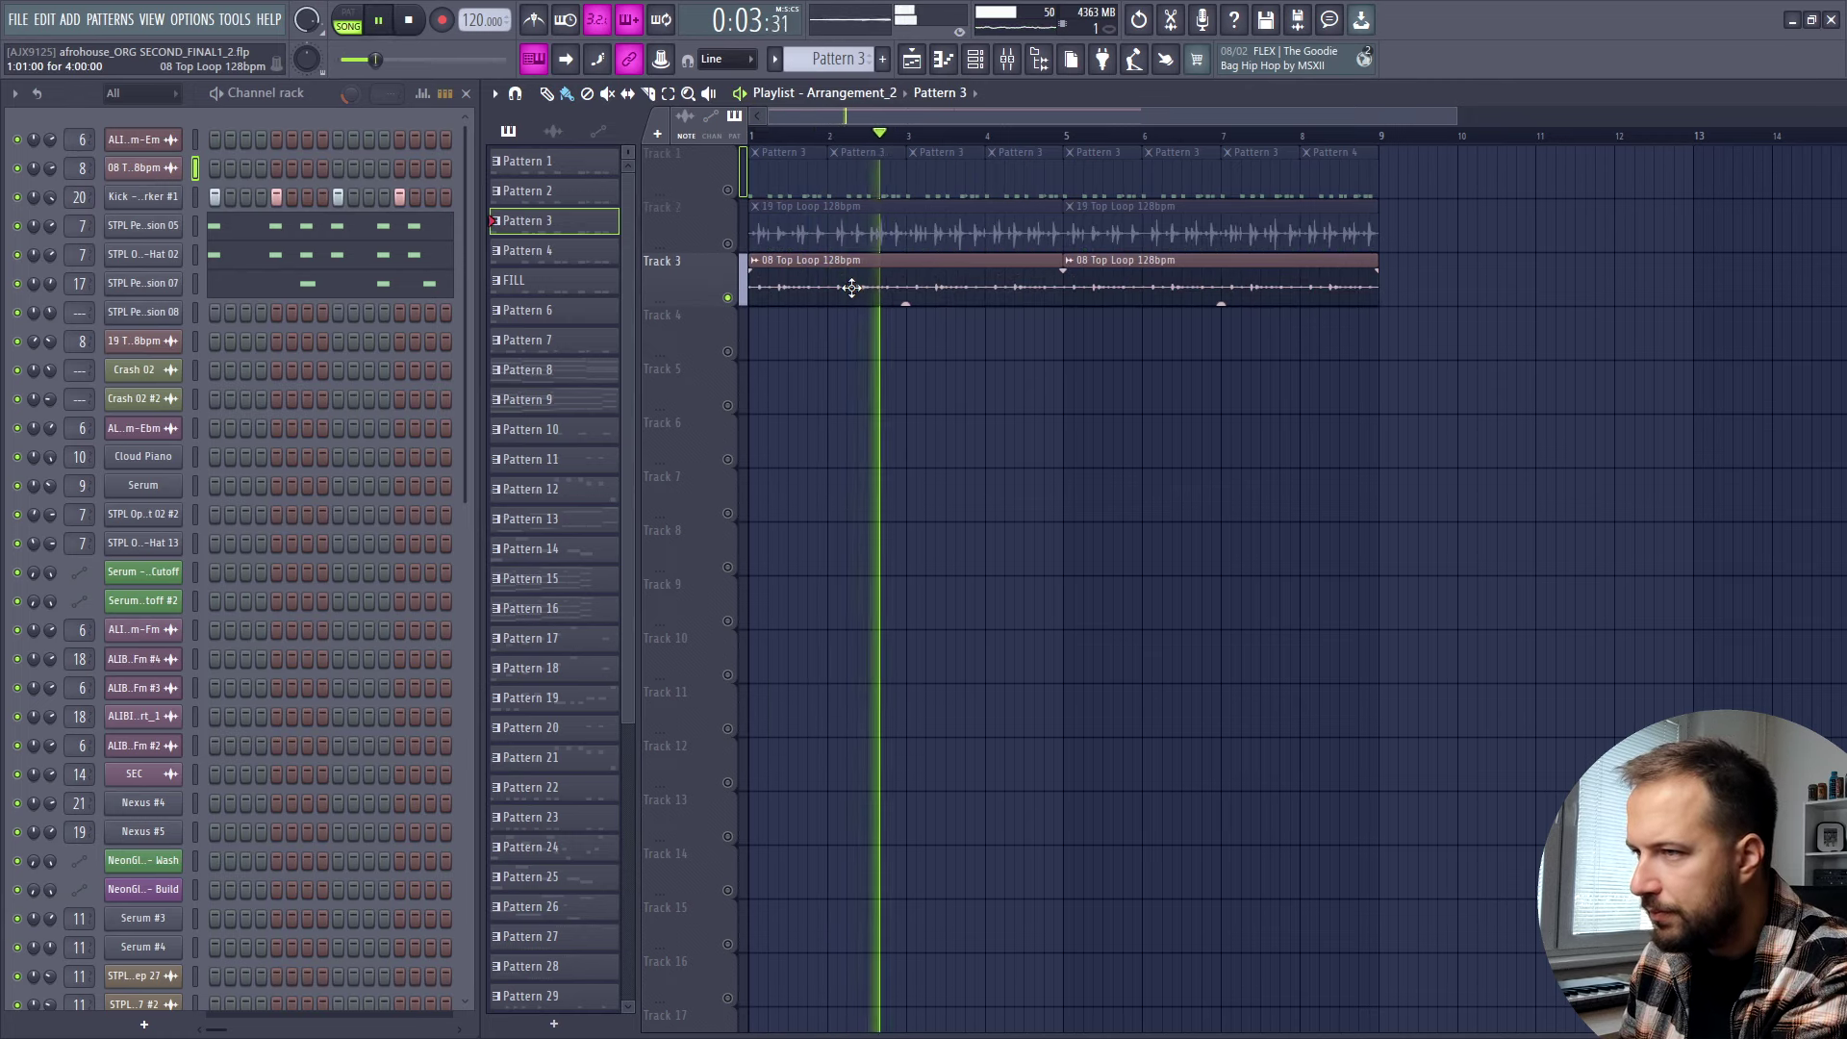
key("space")
right_click(728, 297)
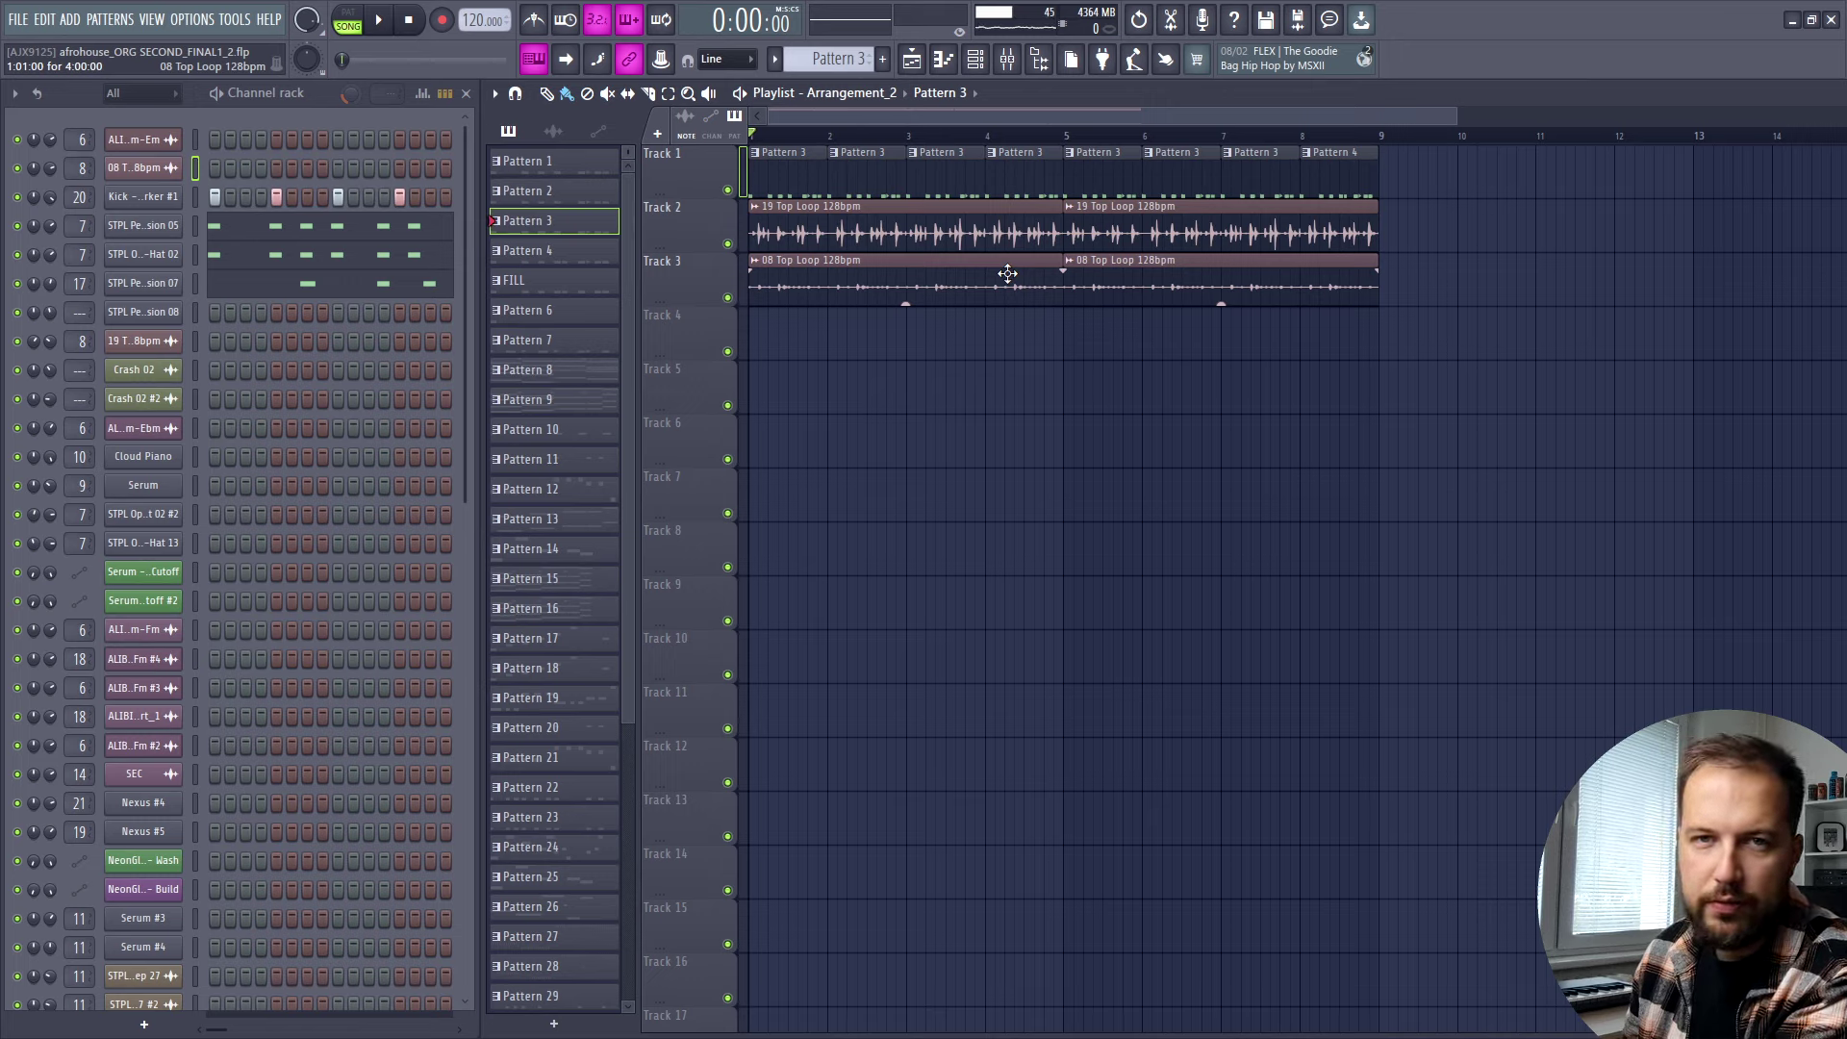
key("space")
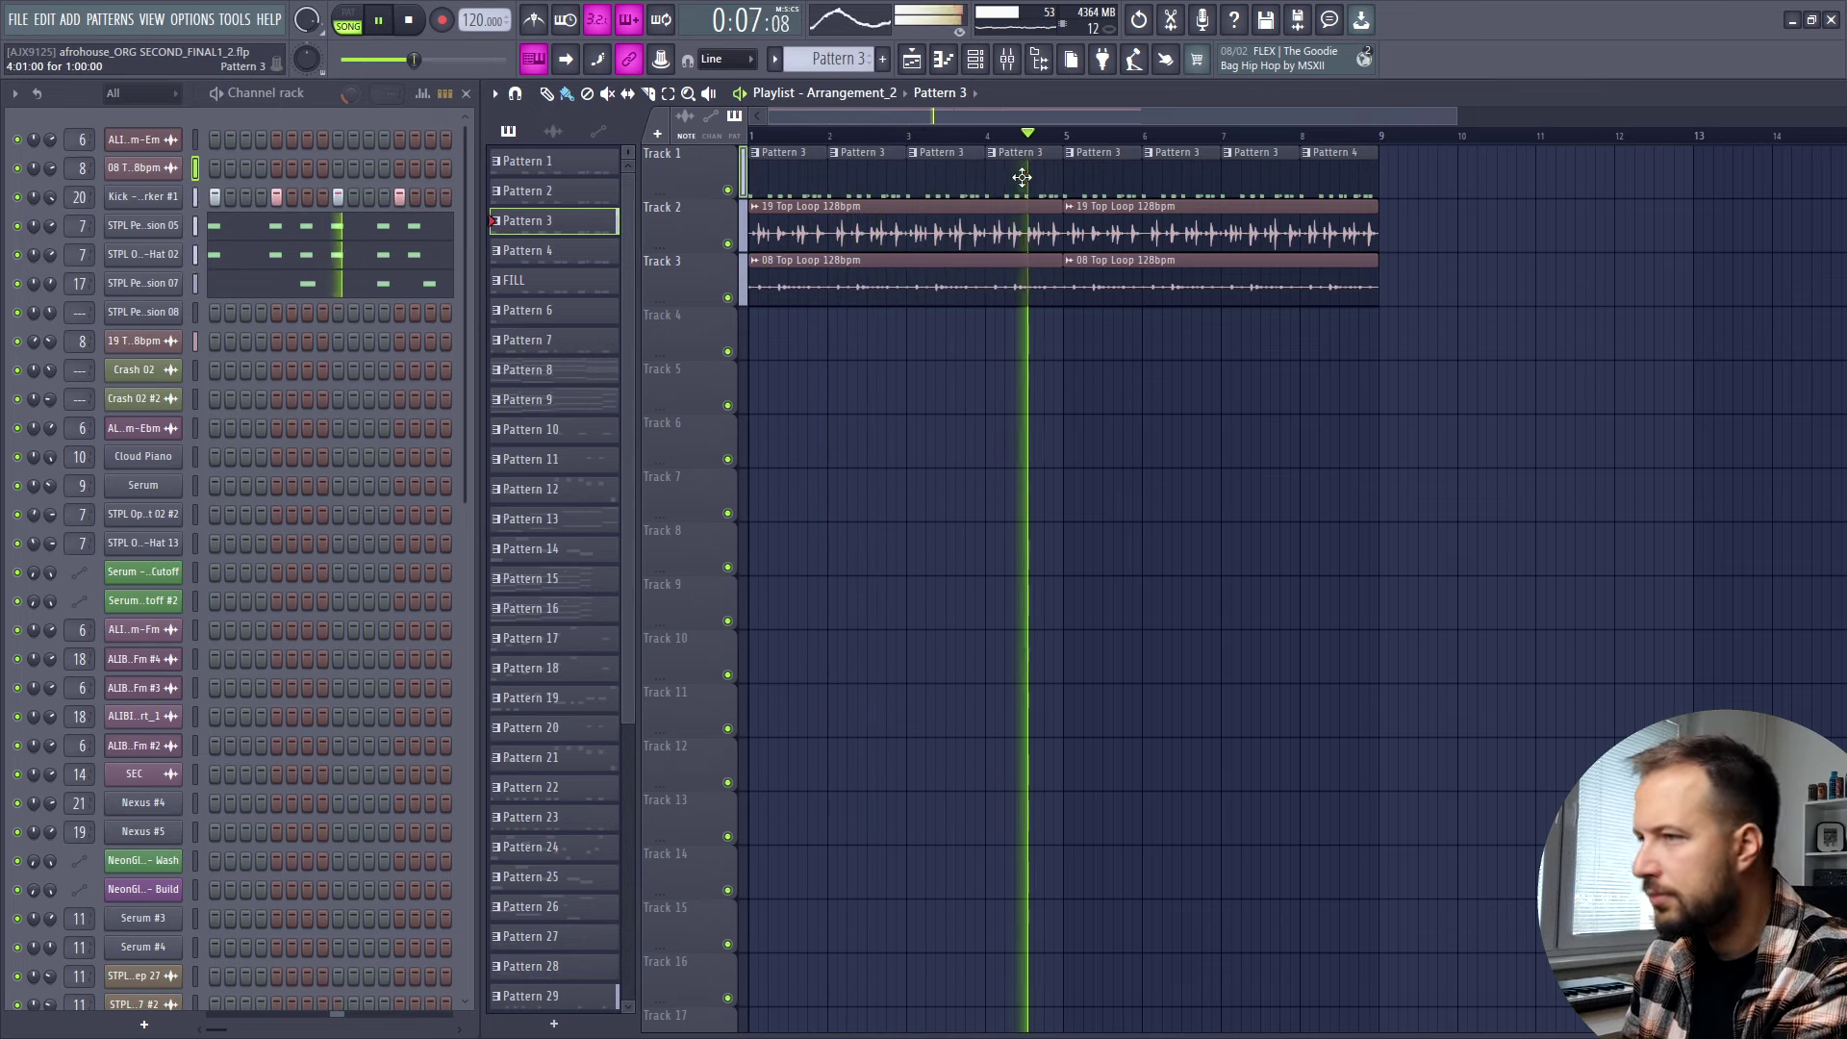
Open the STPL Percussion 05 notes and set the event lane's control target to Note pan.
key("space")
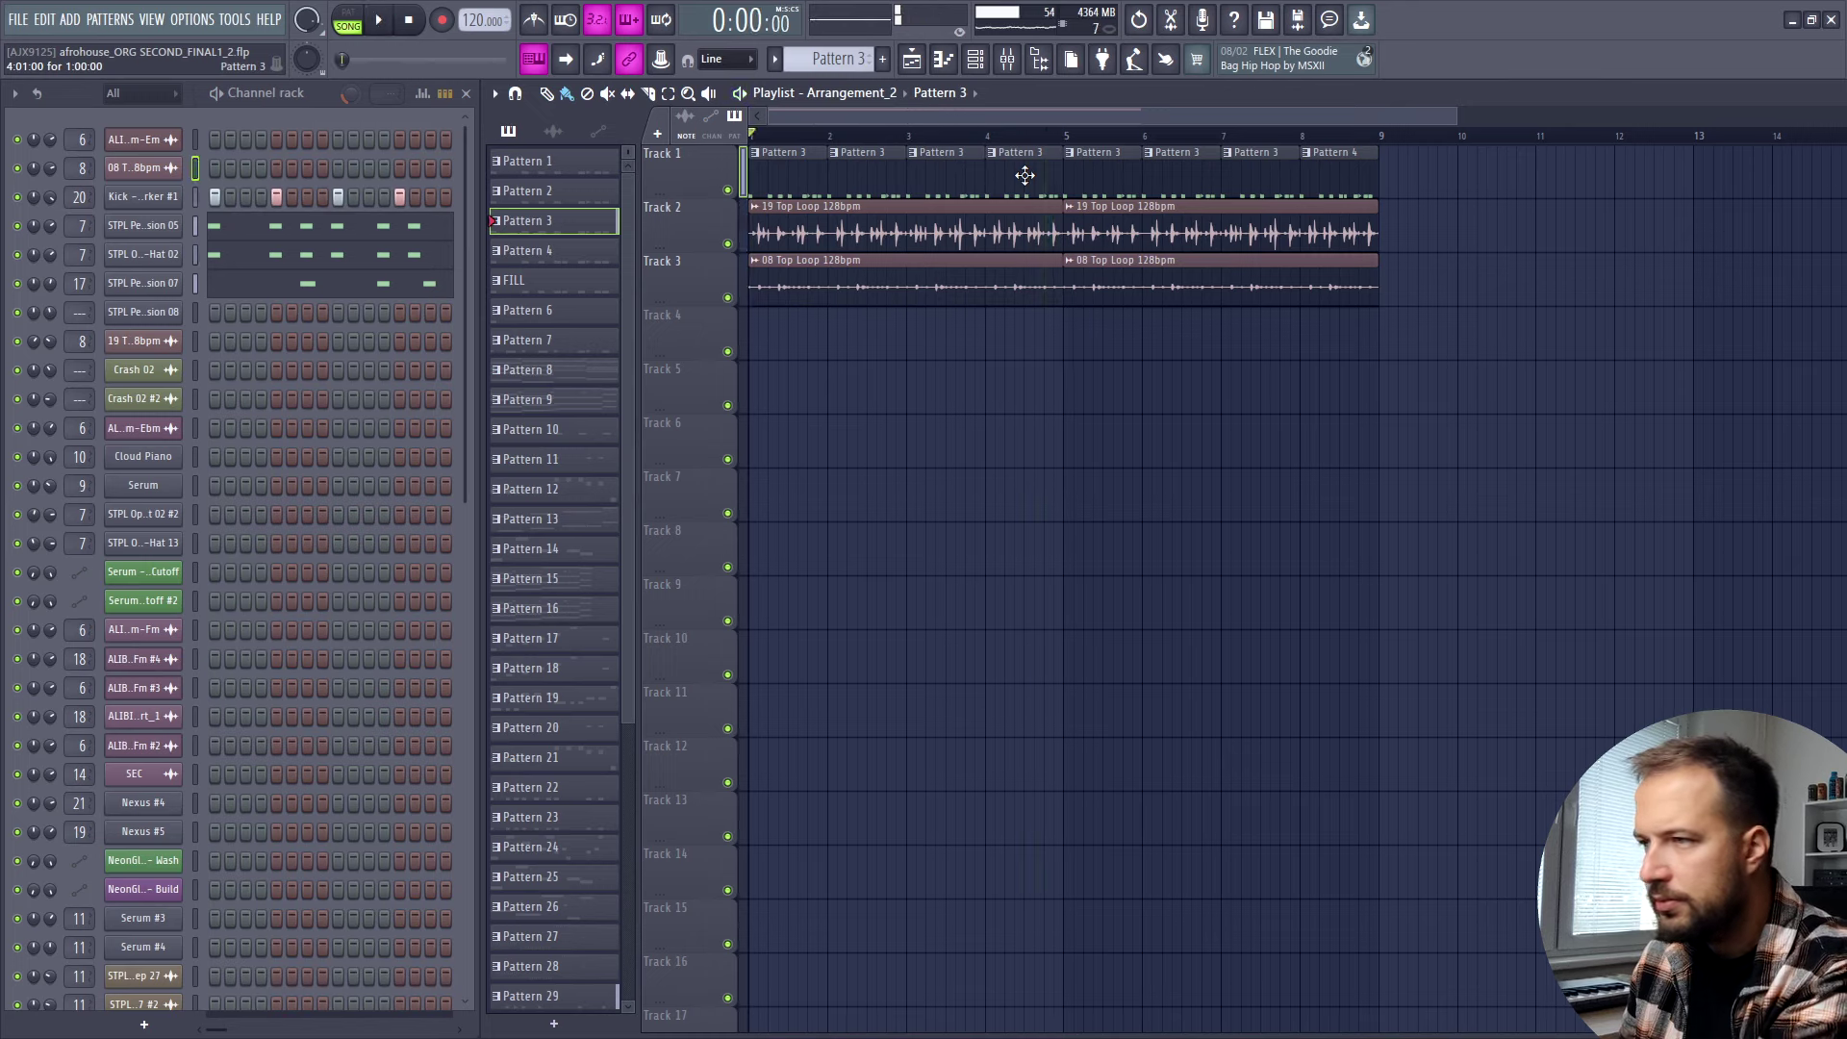
double_click(308, 228)
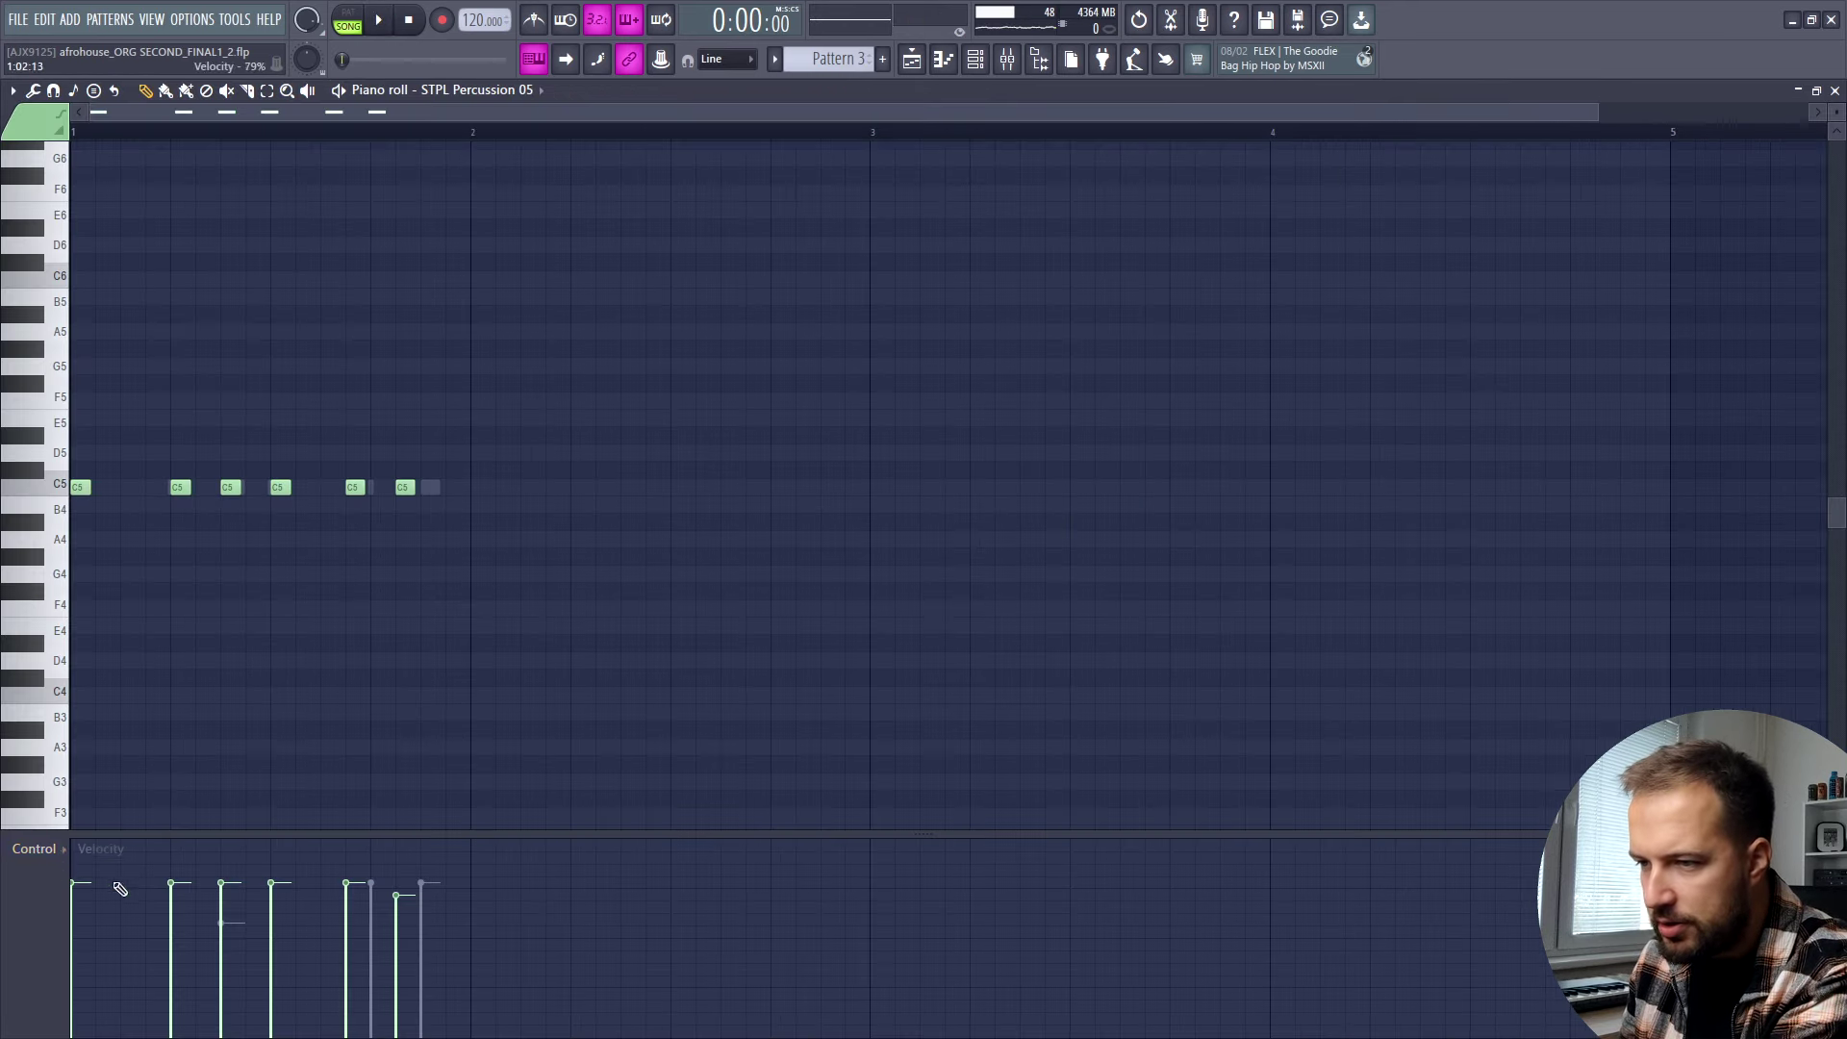
scroll(135, 894, "down", 1)
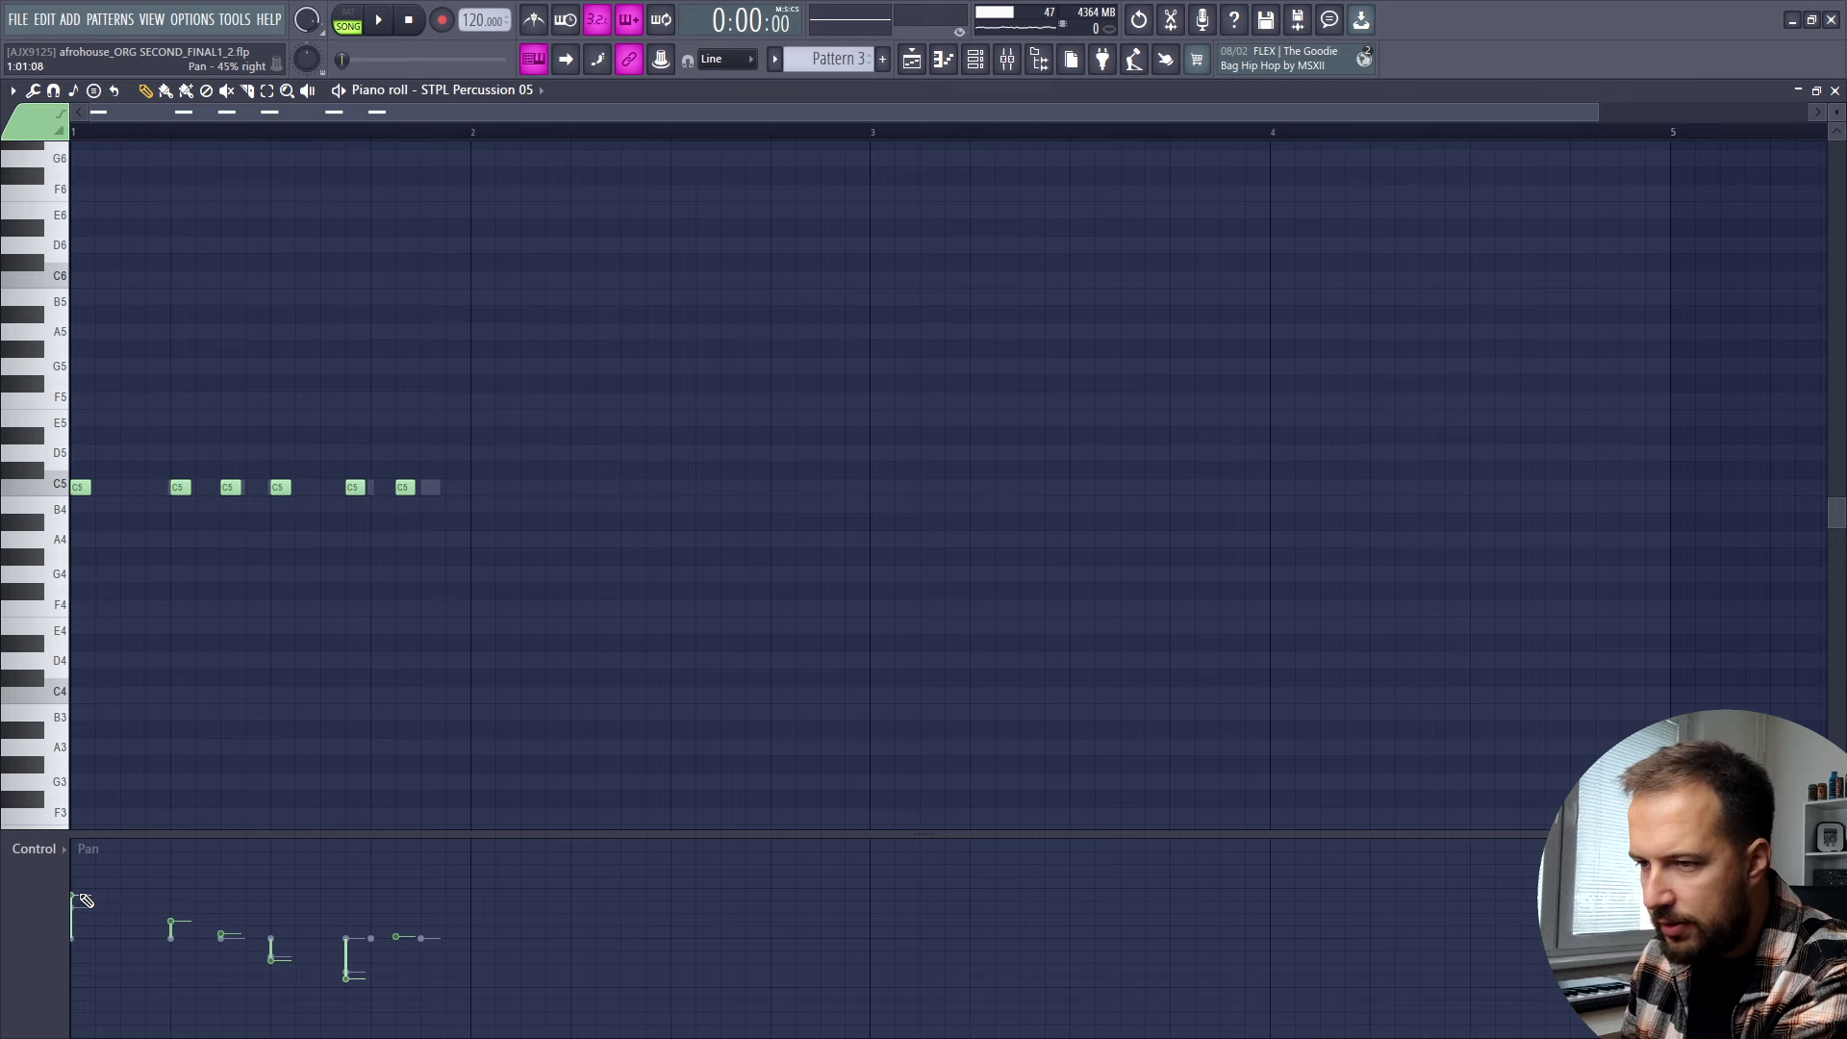
left_click(32, 848)
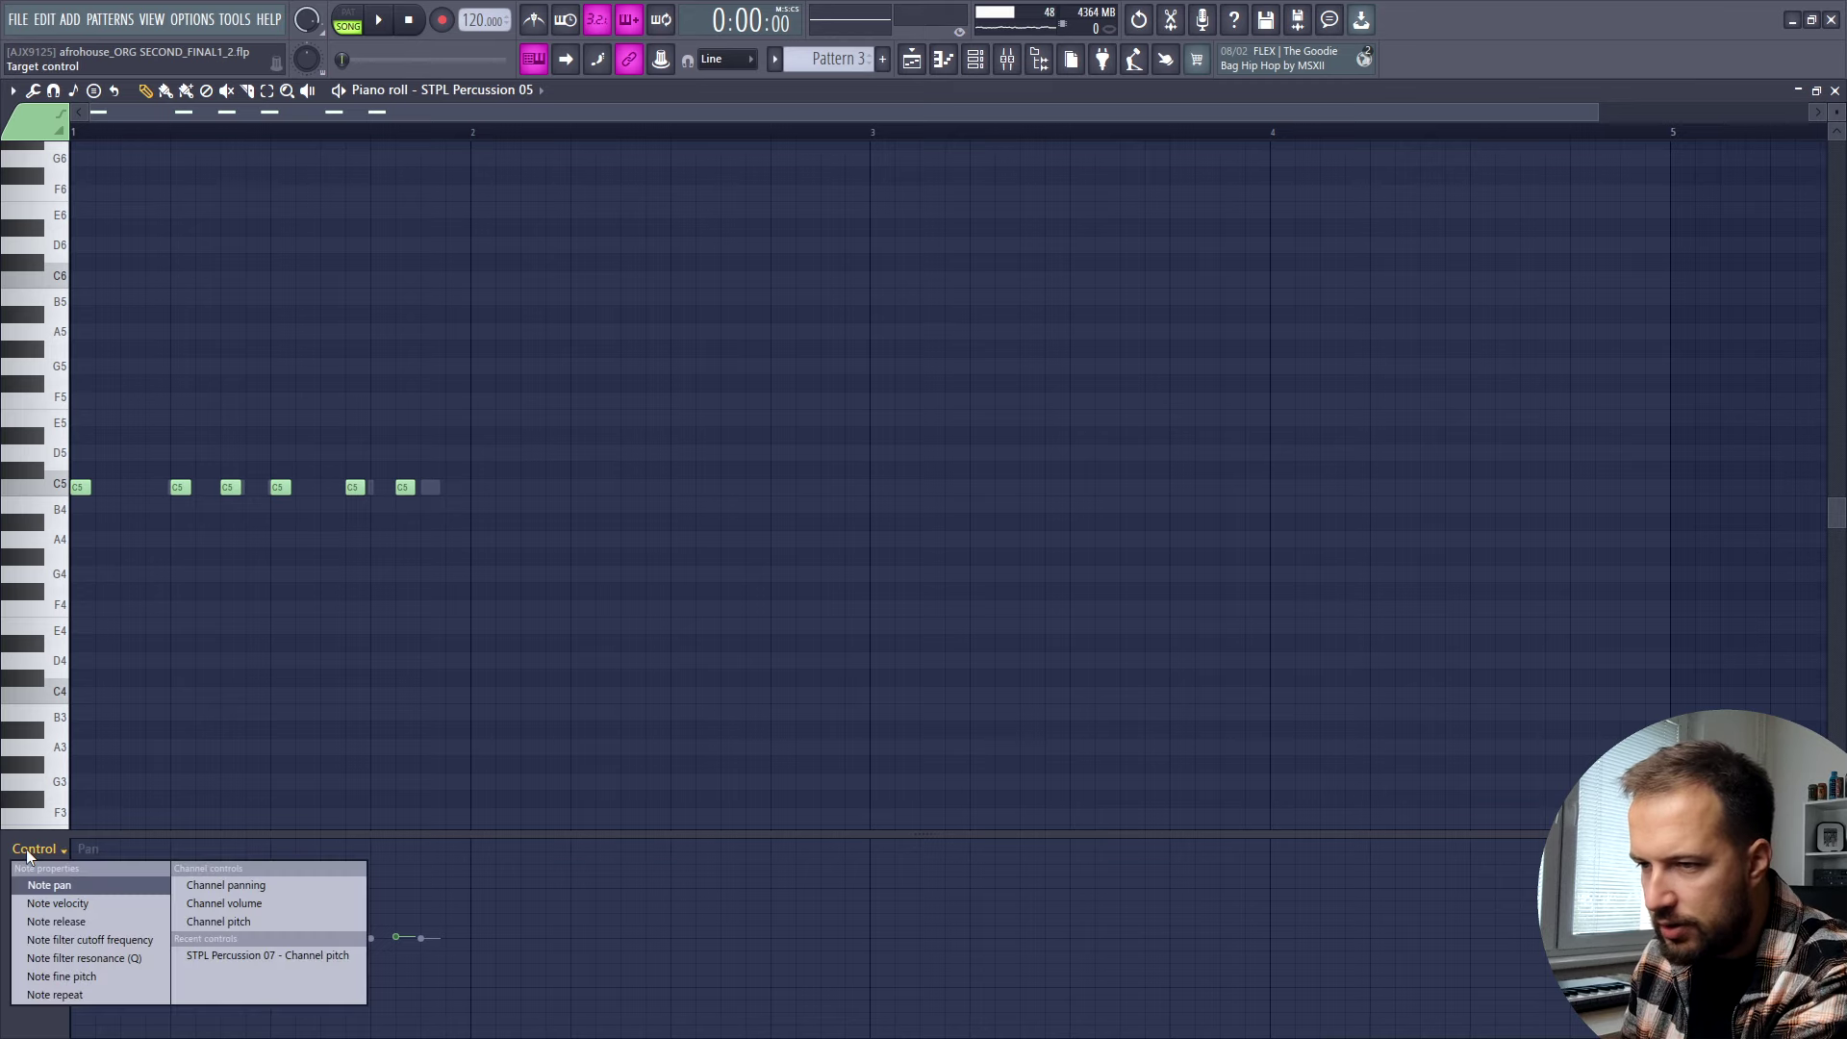
left_click(70, 885)
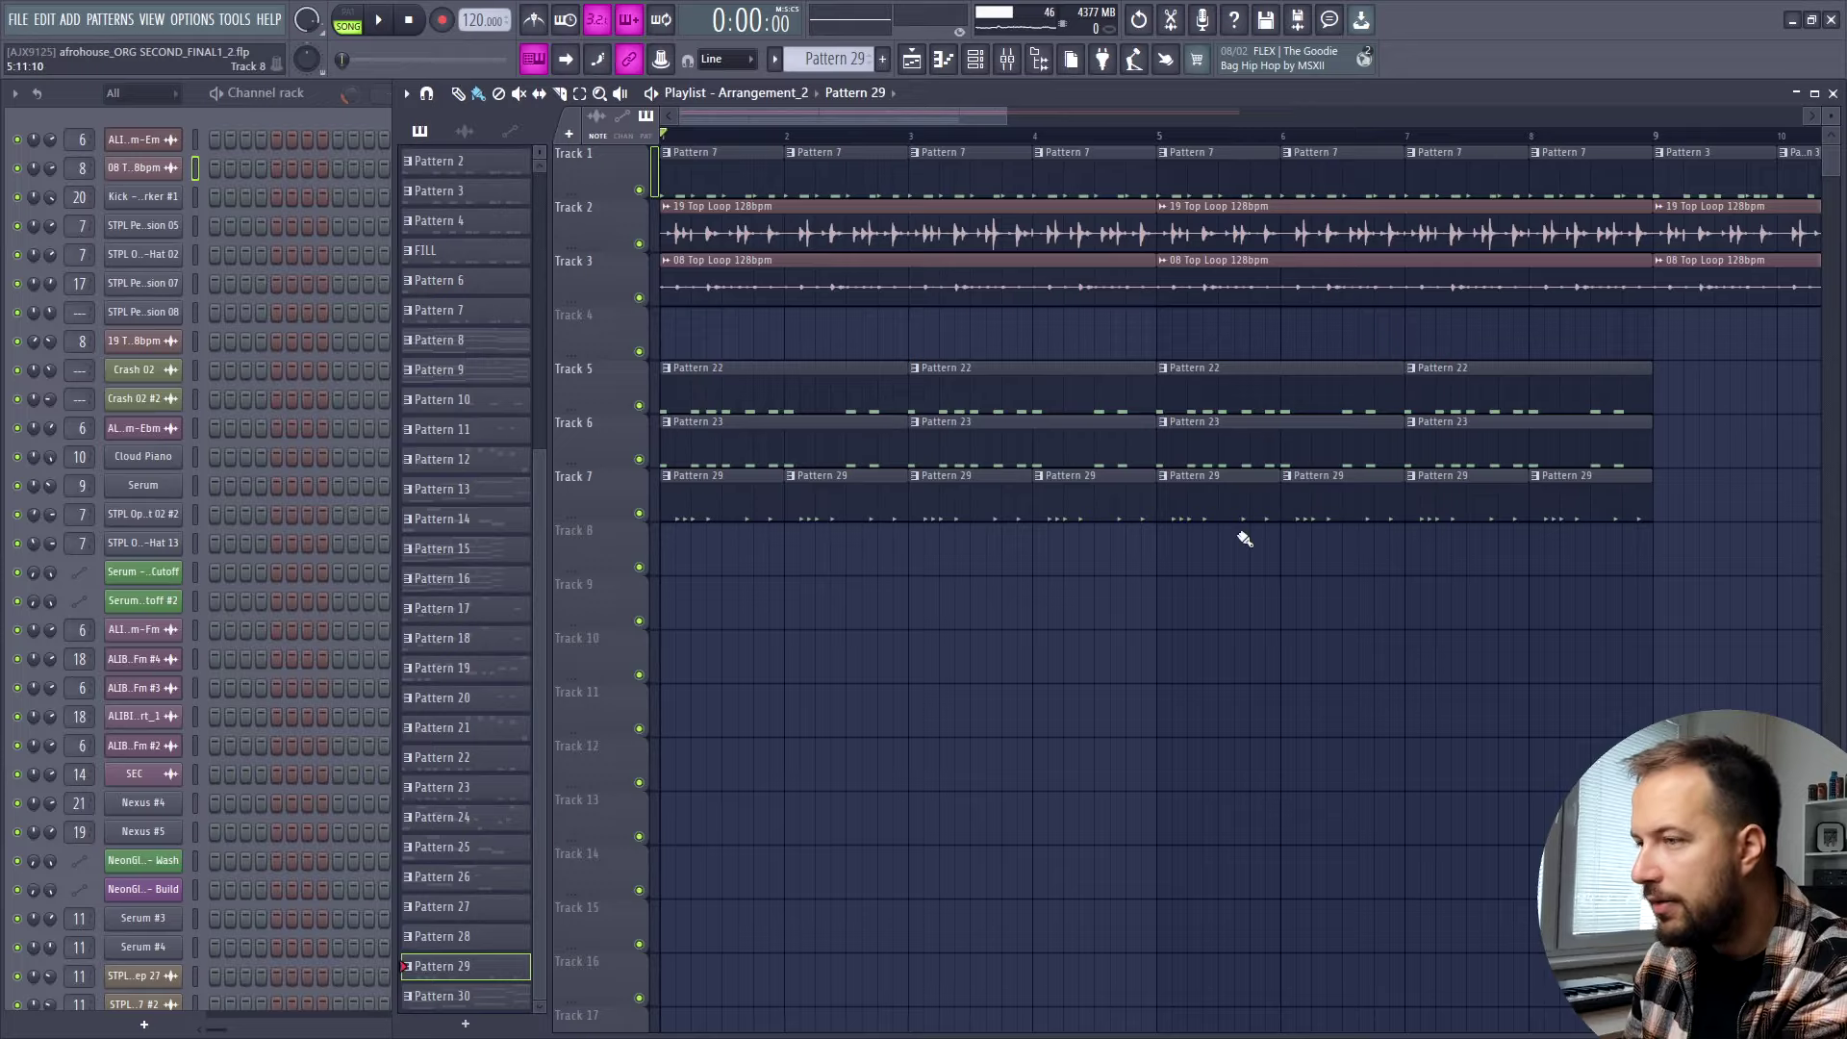
Audition Track 5 soloed, then with Tracks 6 and 7 unmuted alongside it.
key("alt+s")
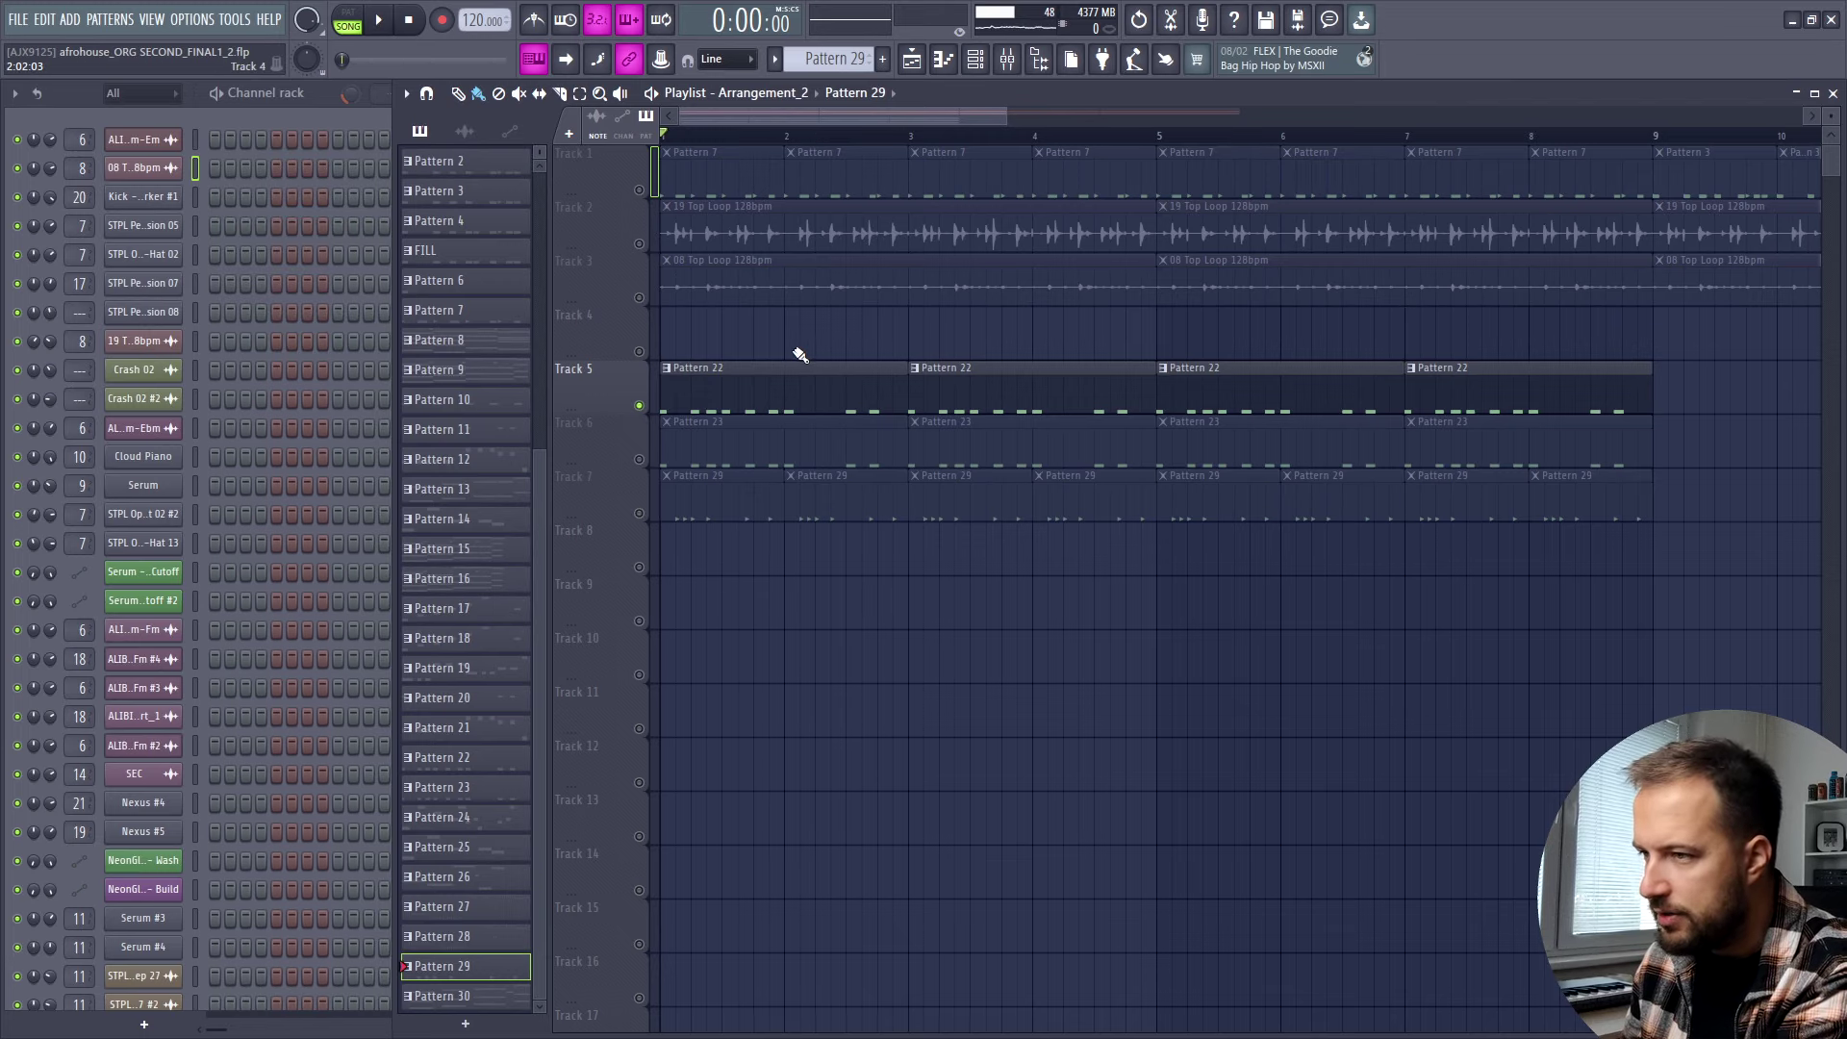
key("space")
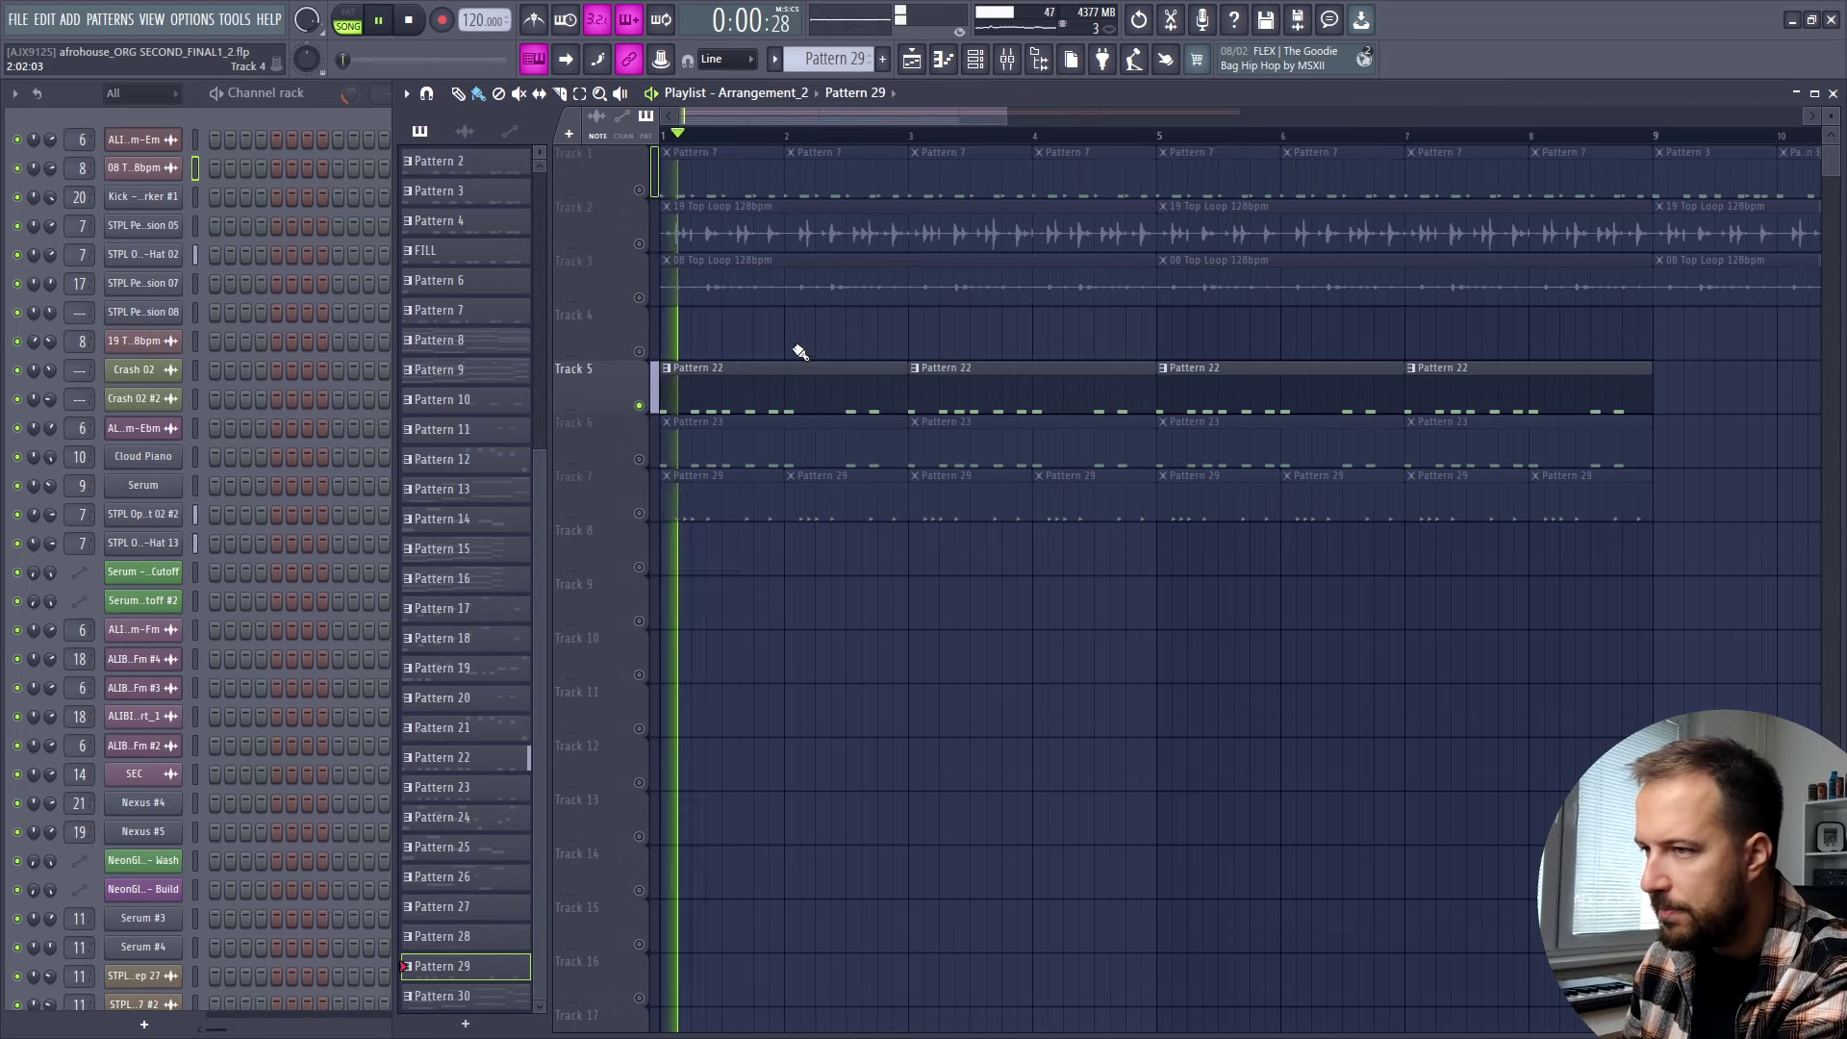
left_click(638, 459)
left_click(639, 512)
key("space")
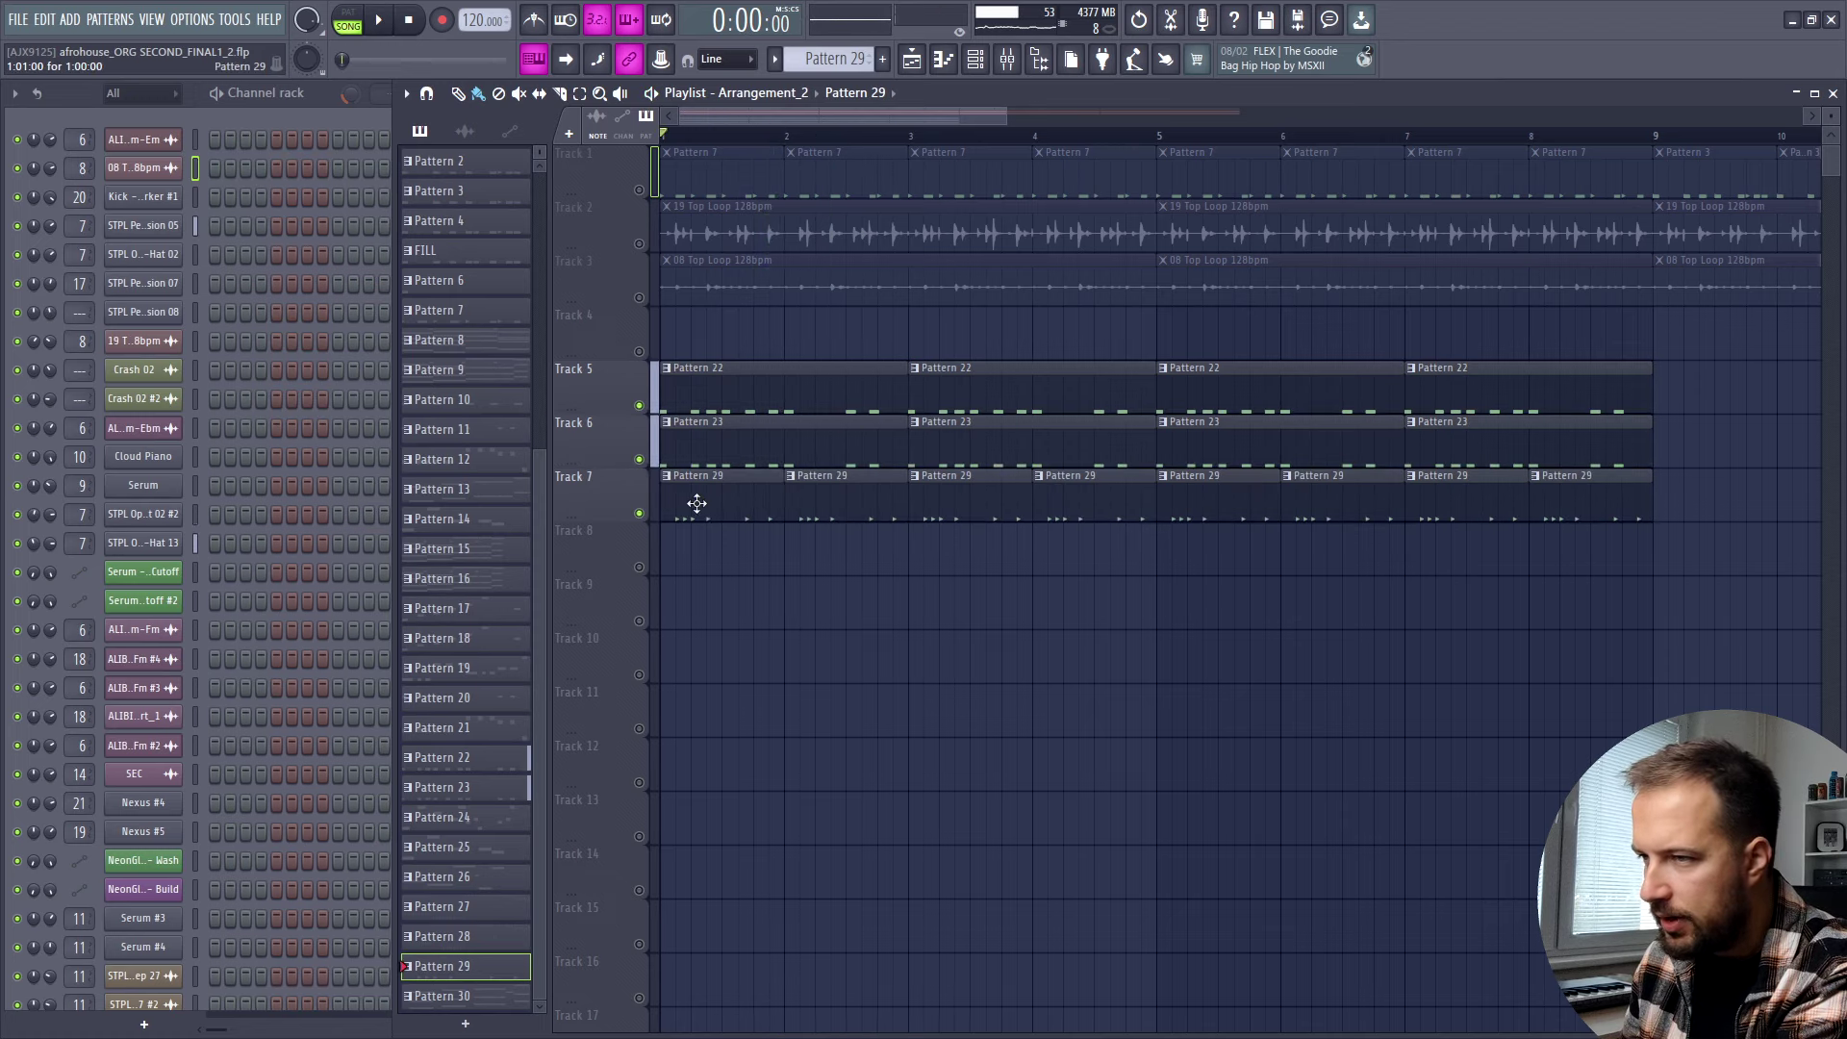
key("space")
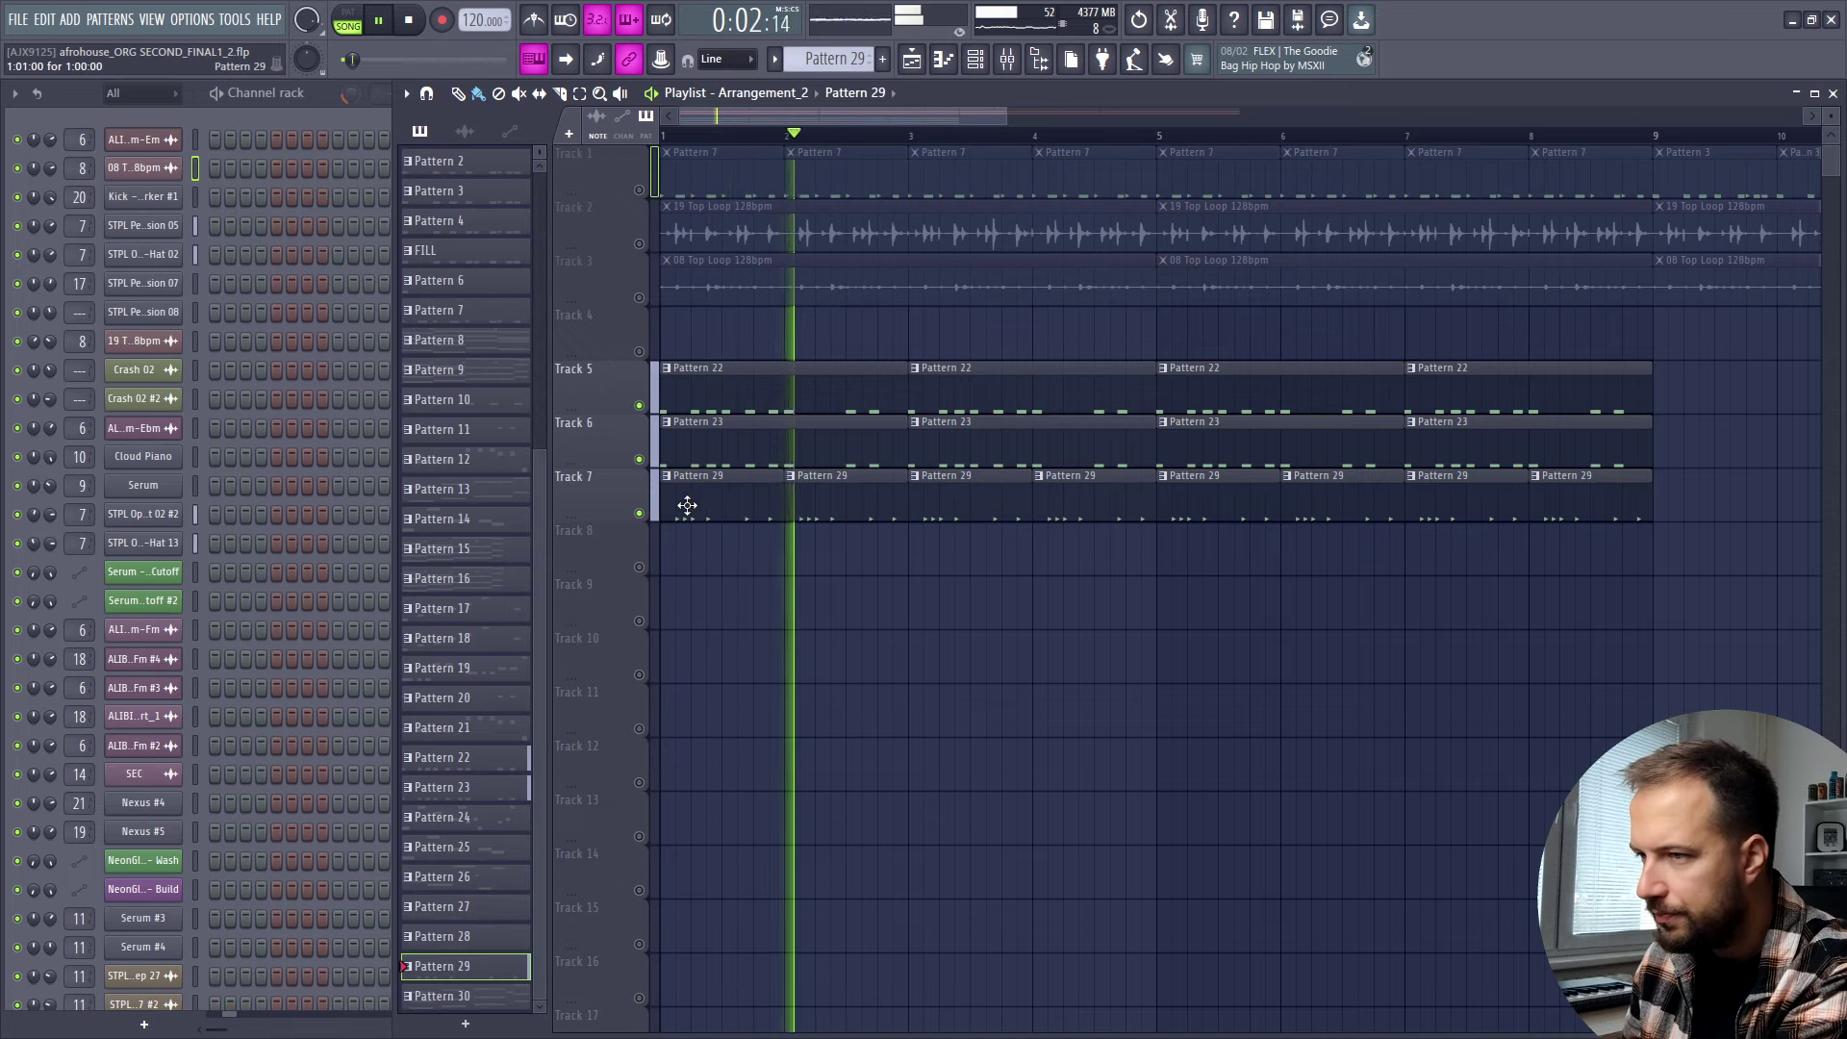
Unmute all tracks, then play the arrangement from bar 9.
right_click(639, 513)
key("space")
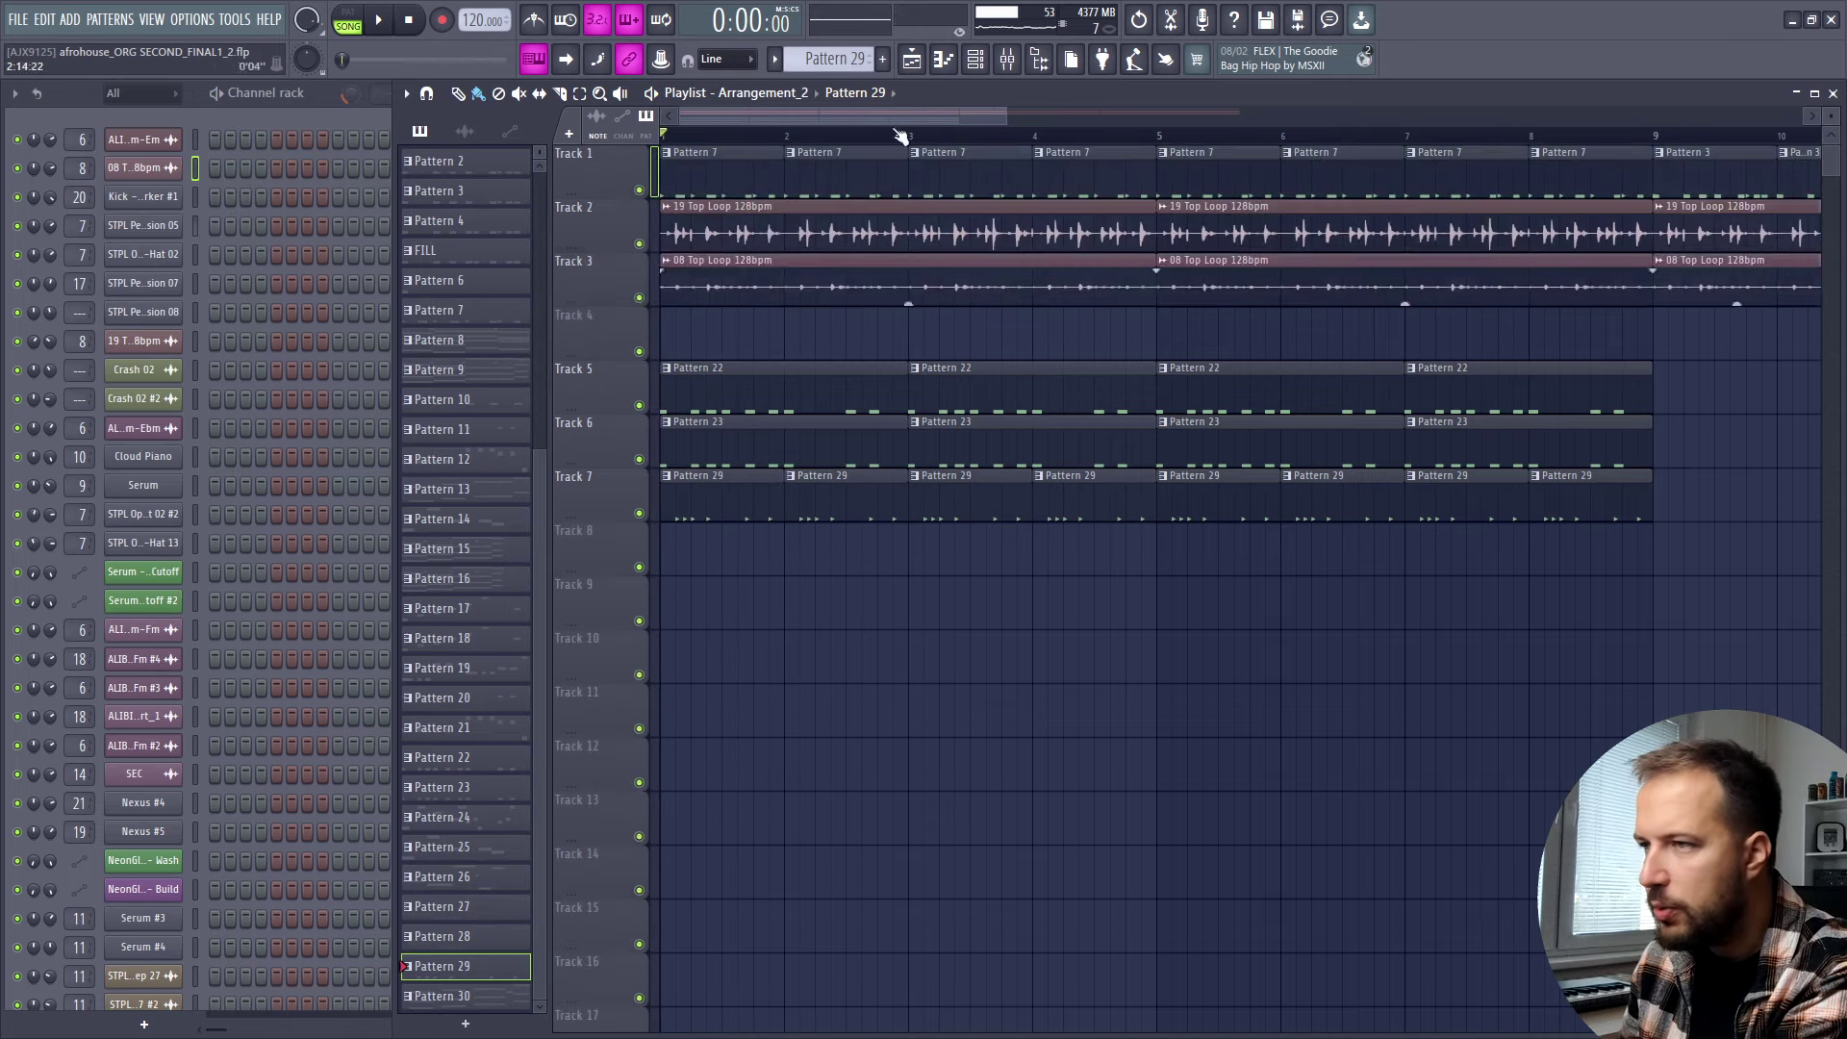
scroll(767, 113, "down", 3)
key("space")
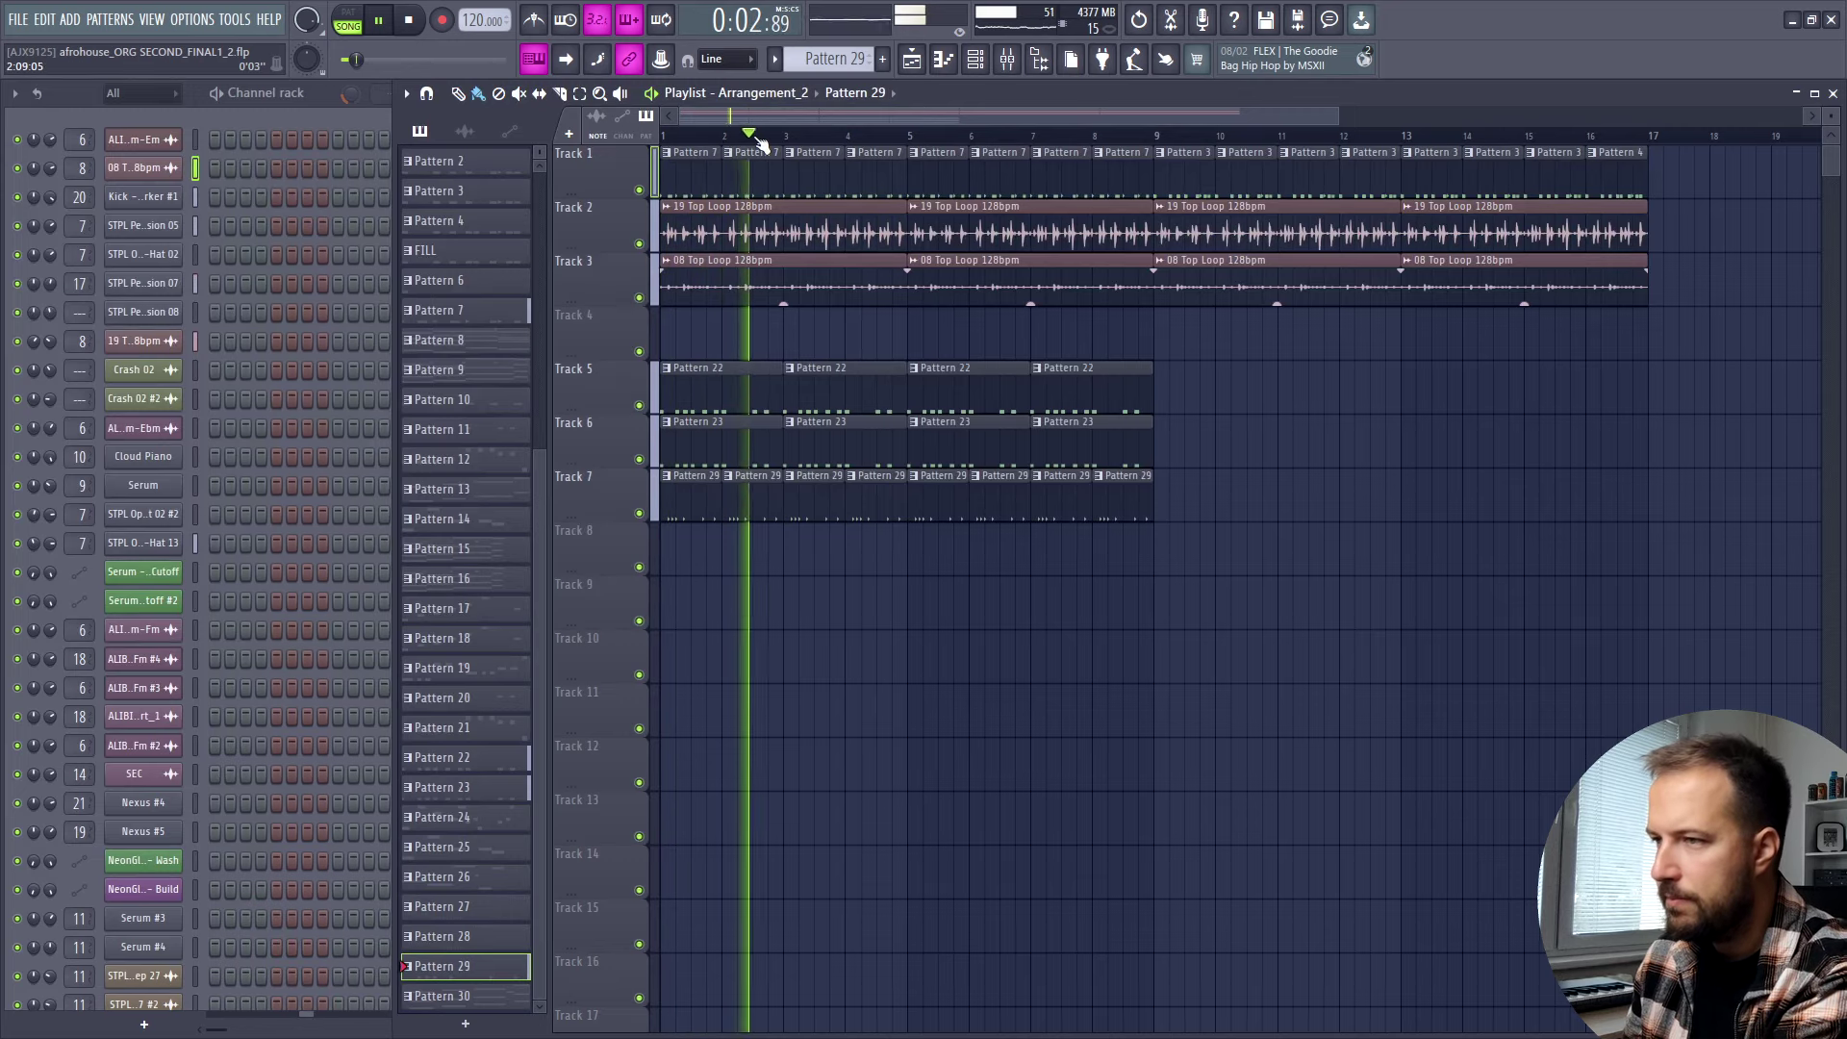
key("space")
left_click(1156, 137)
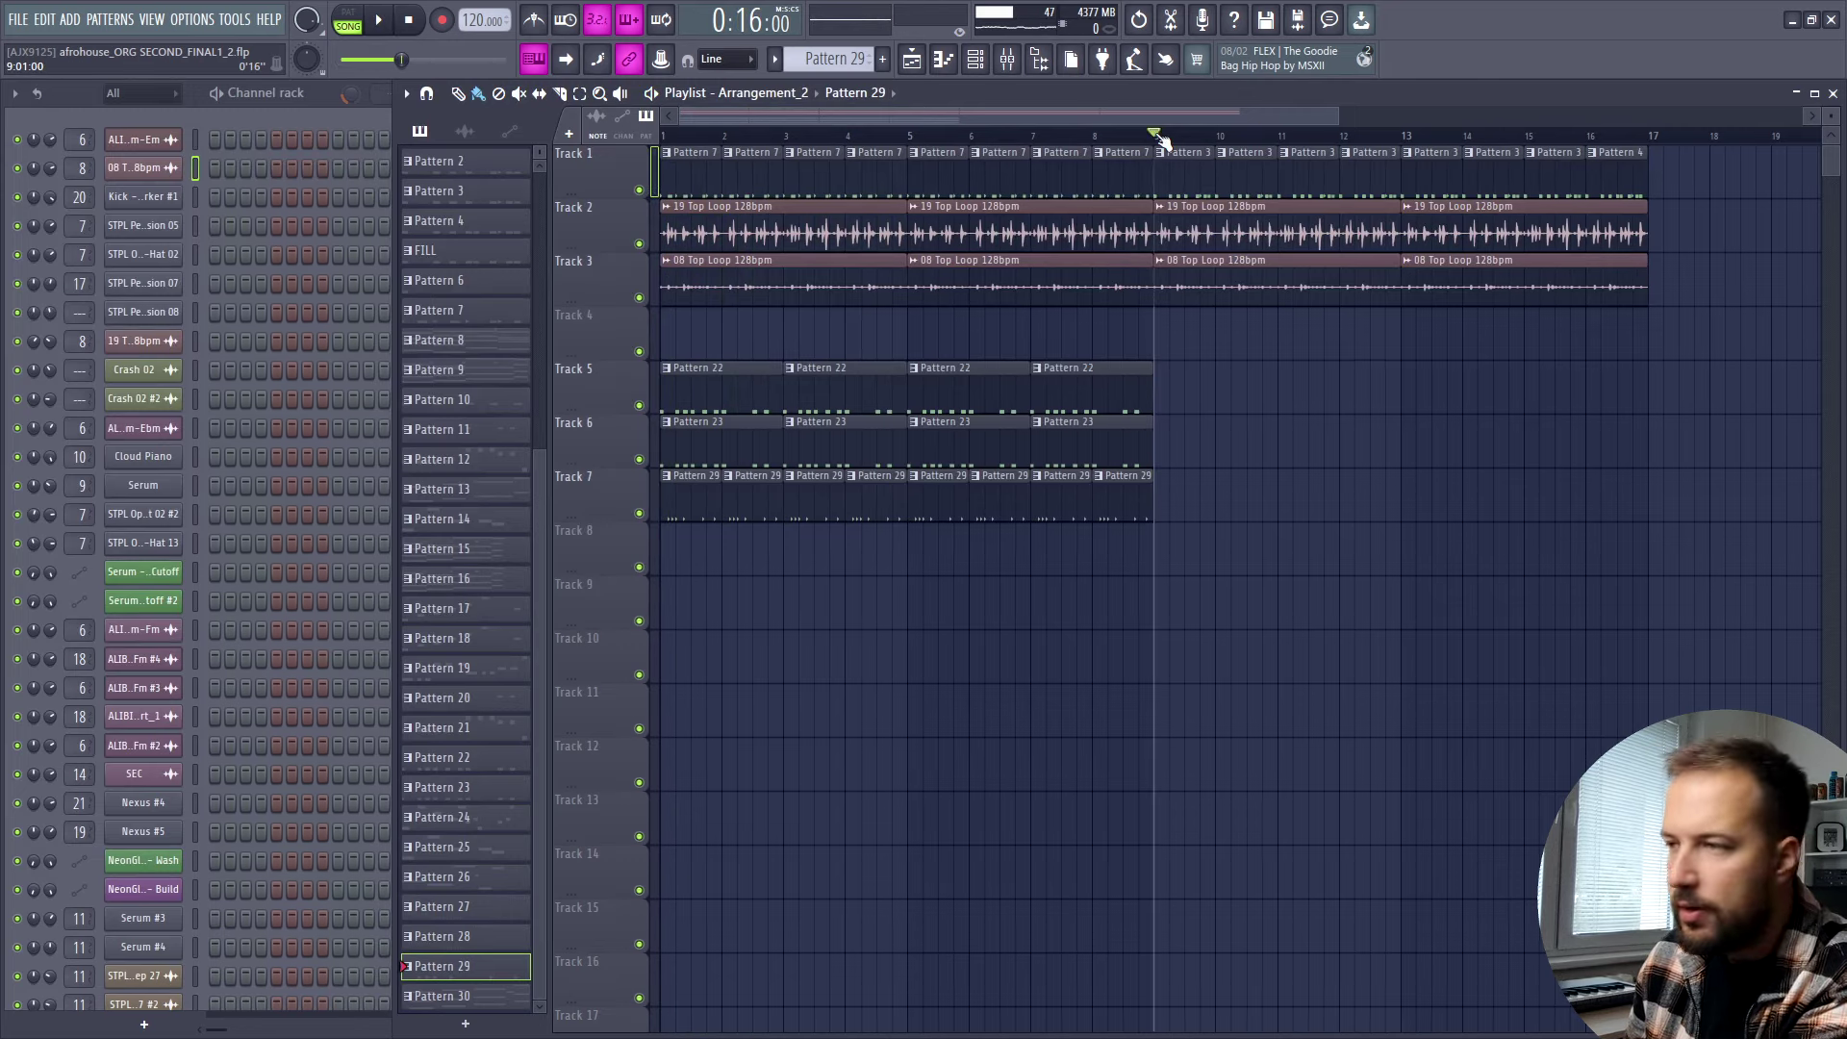
left_click_drag(1174, 116, 1257, 118)
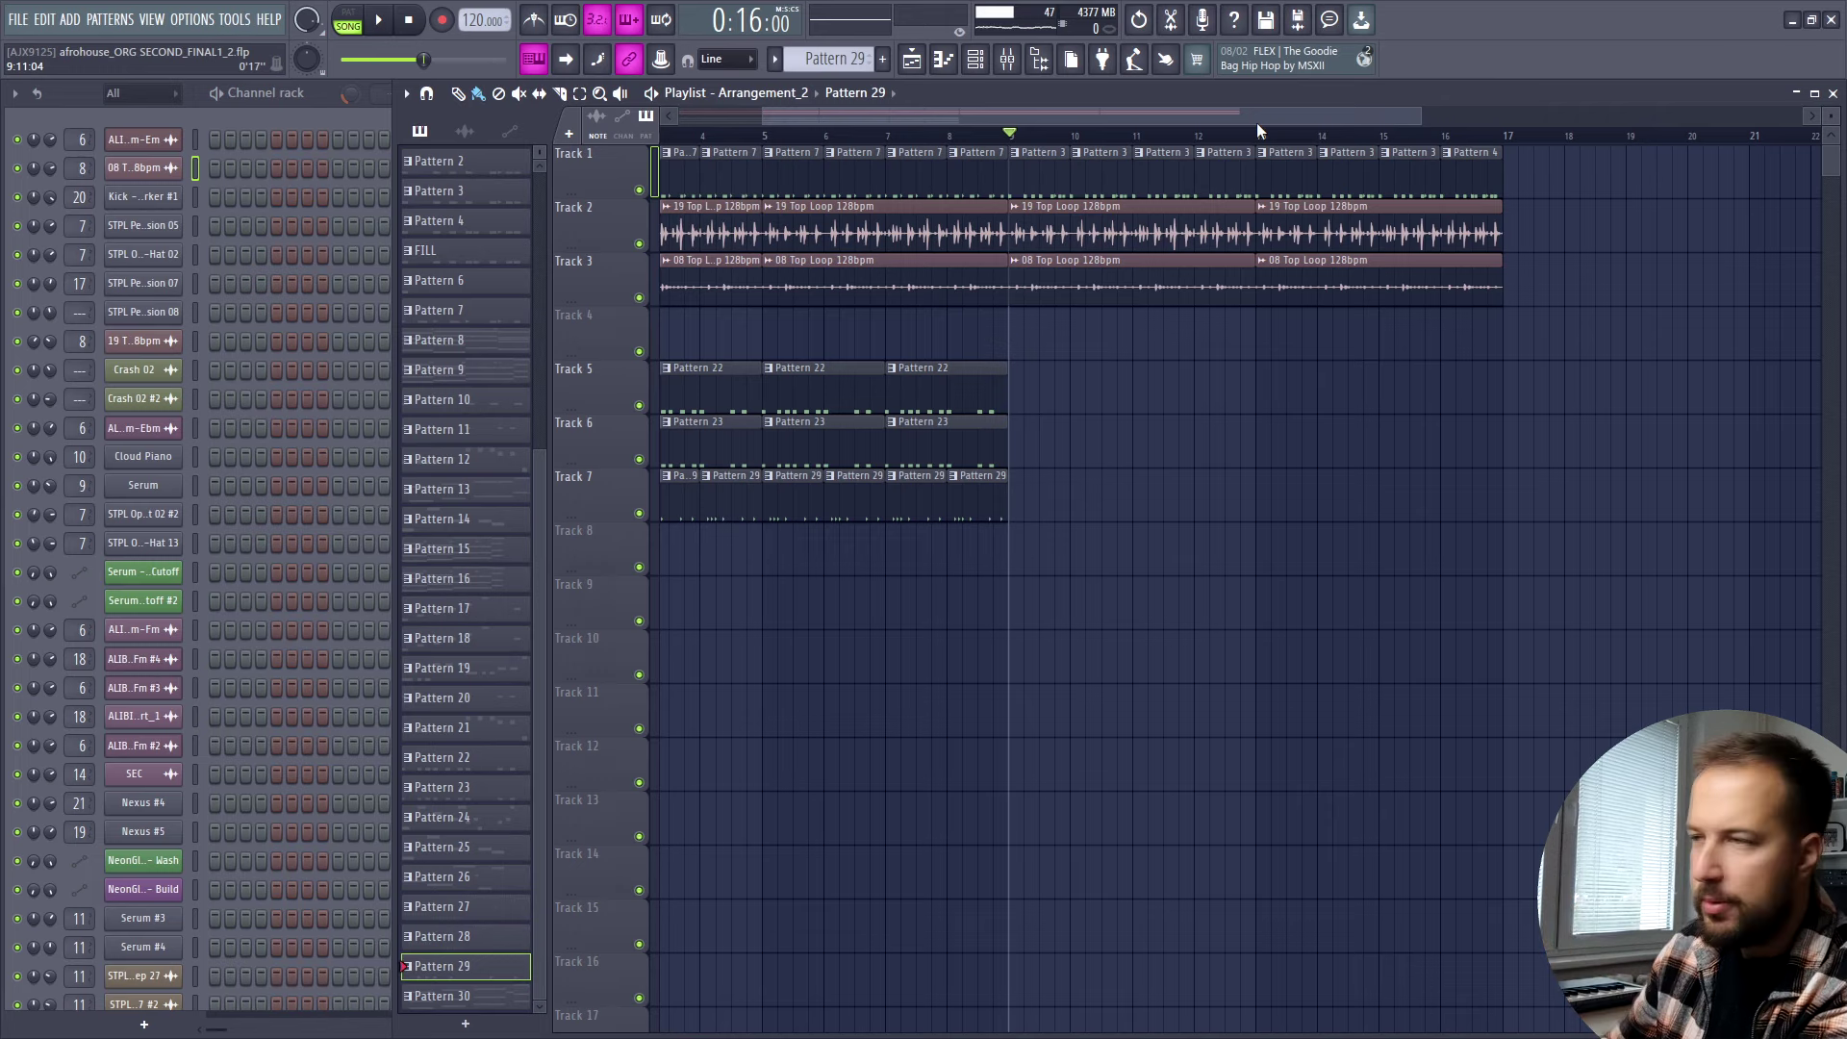
key("space")
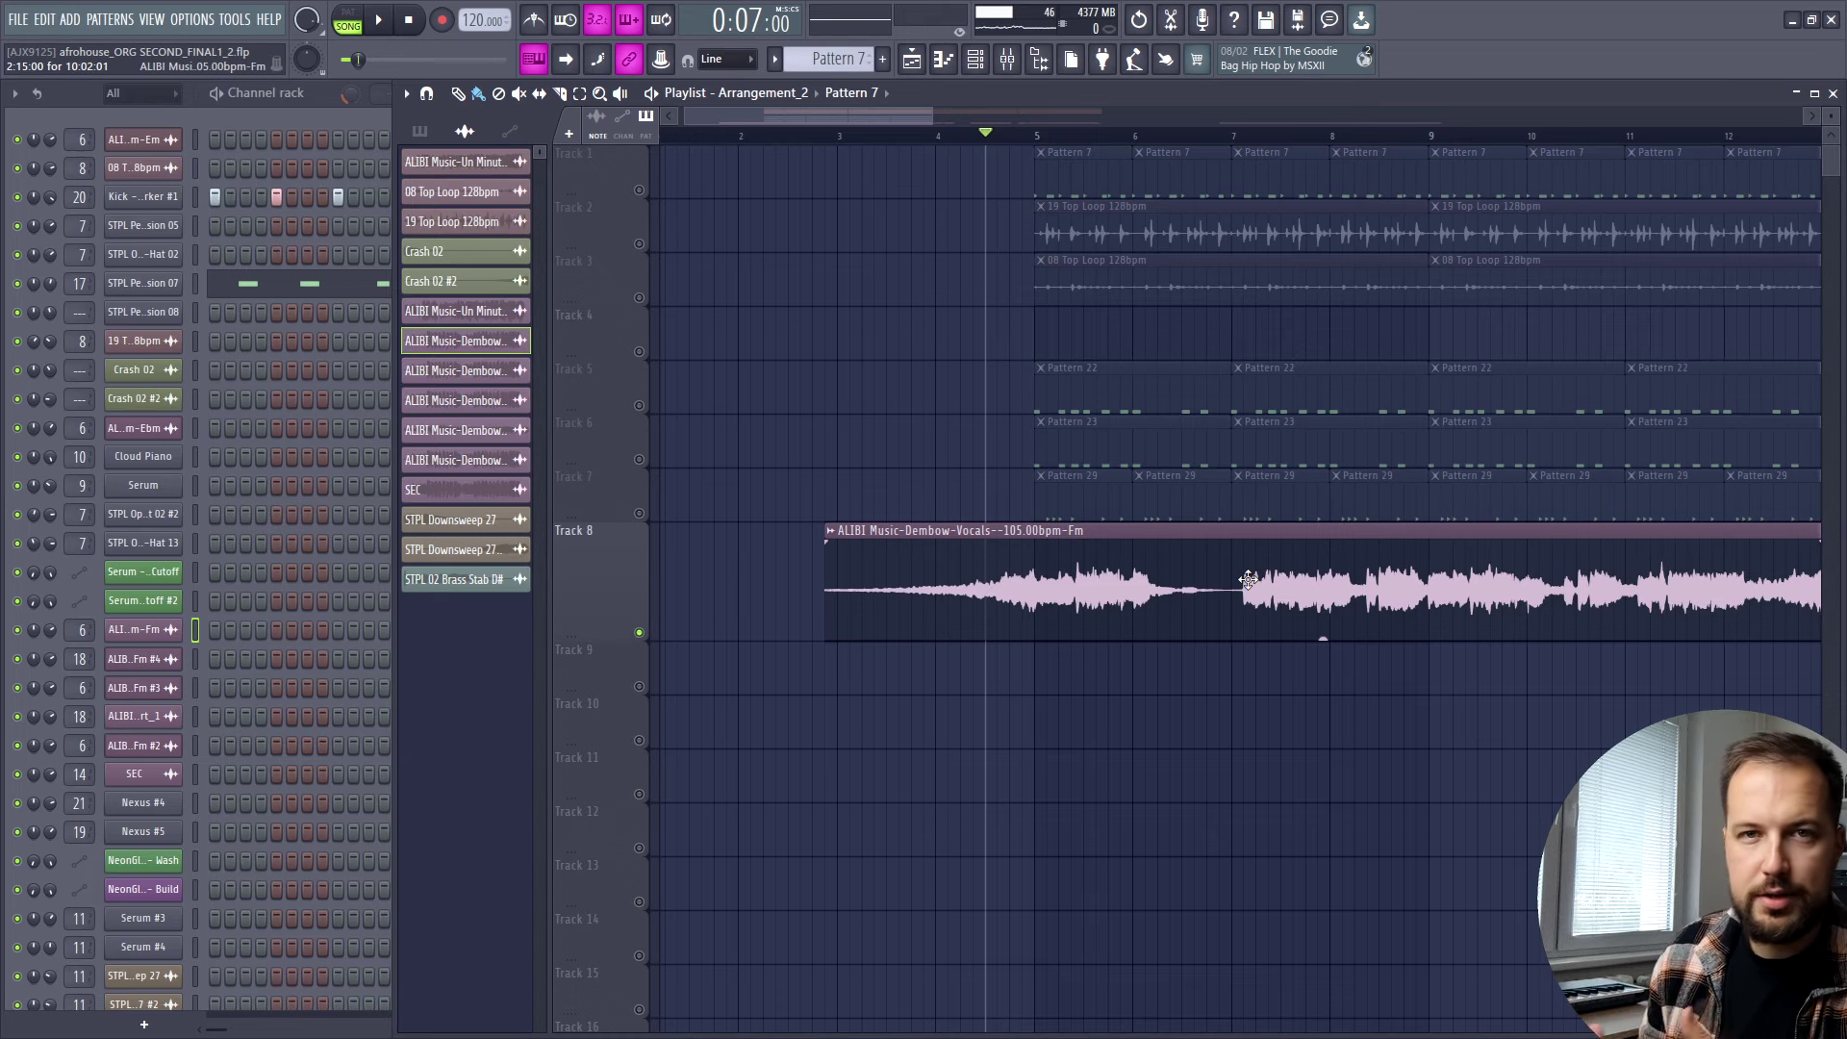
Audition the Dembow vocal clip on Track 8 against the drums.
scroll(873, 146, "down", 3)
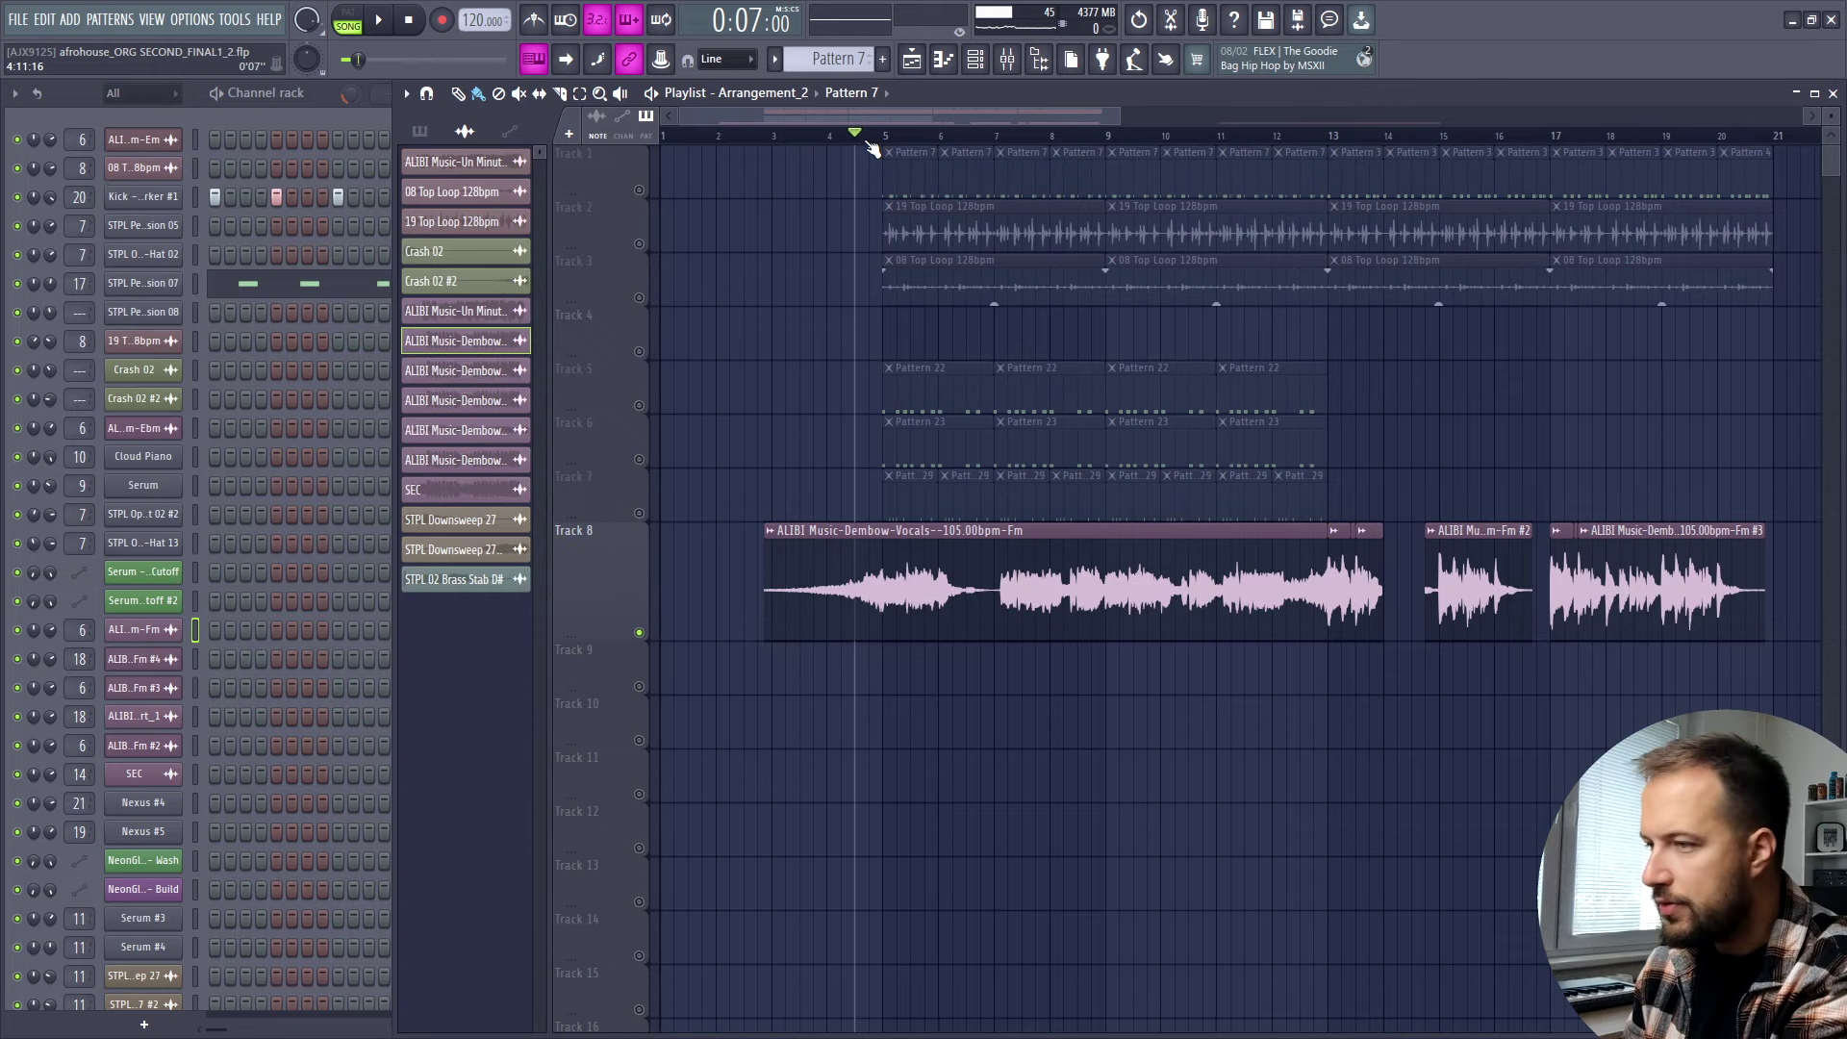
key("F9")
key("space")
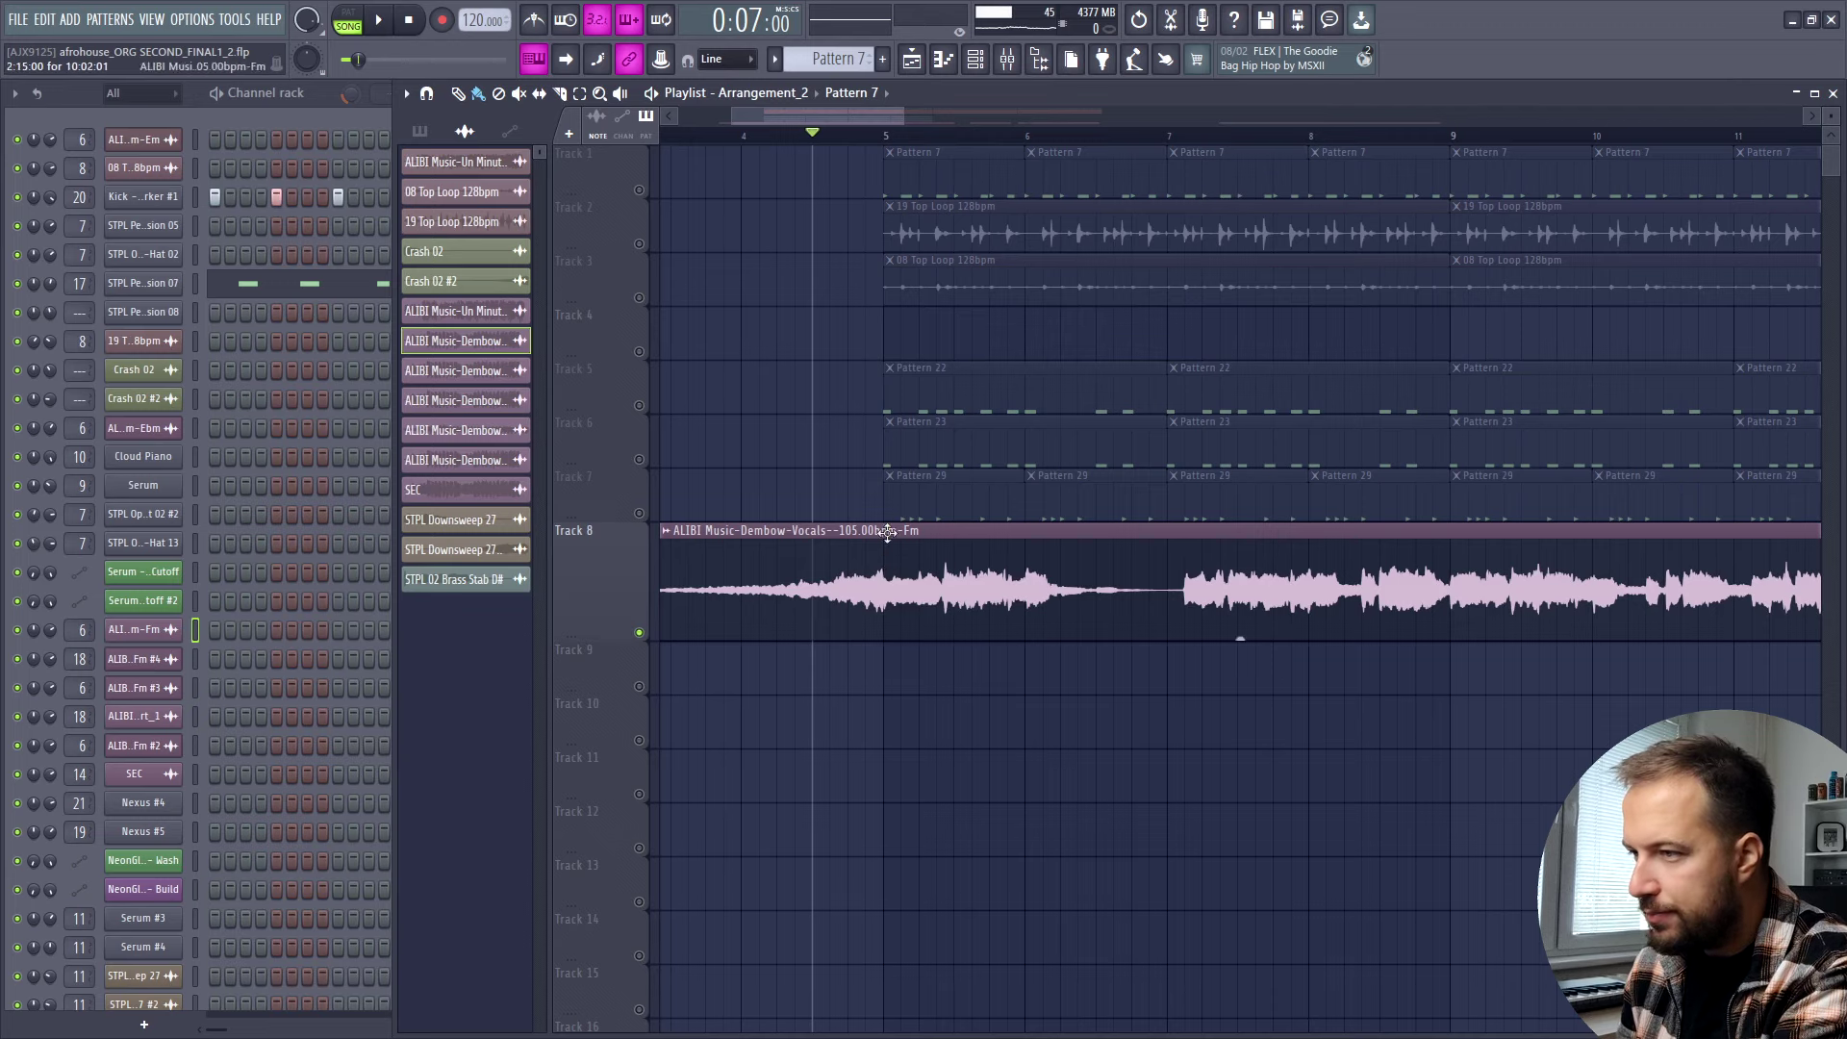
Solo the Track 8 vocal and inspect its parametric EQ, Soundgoodizer and reverb in the mixer.
left_click(639, 191)
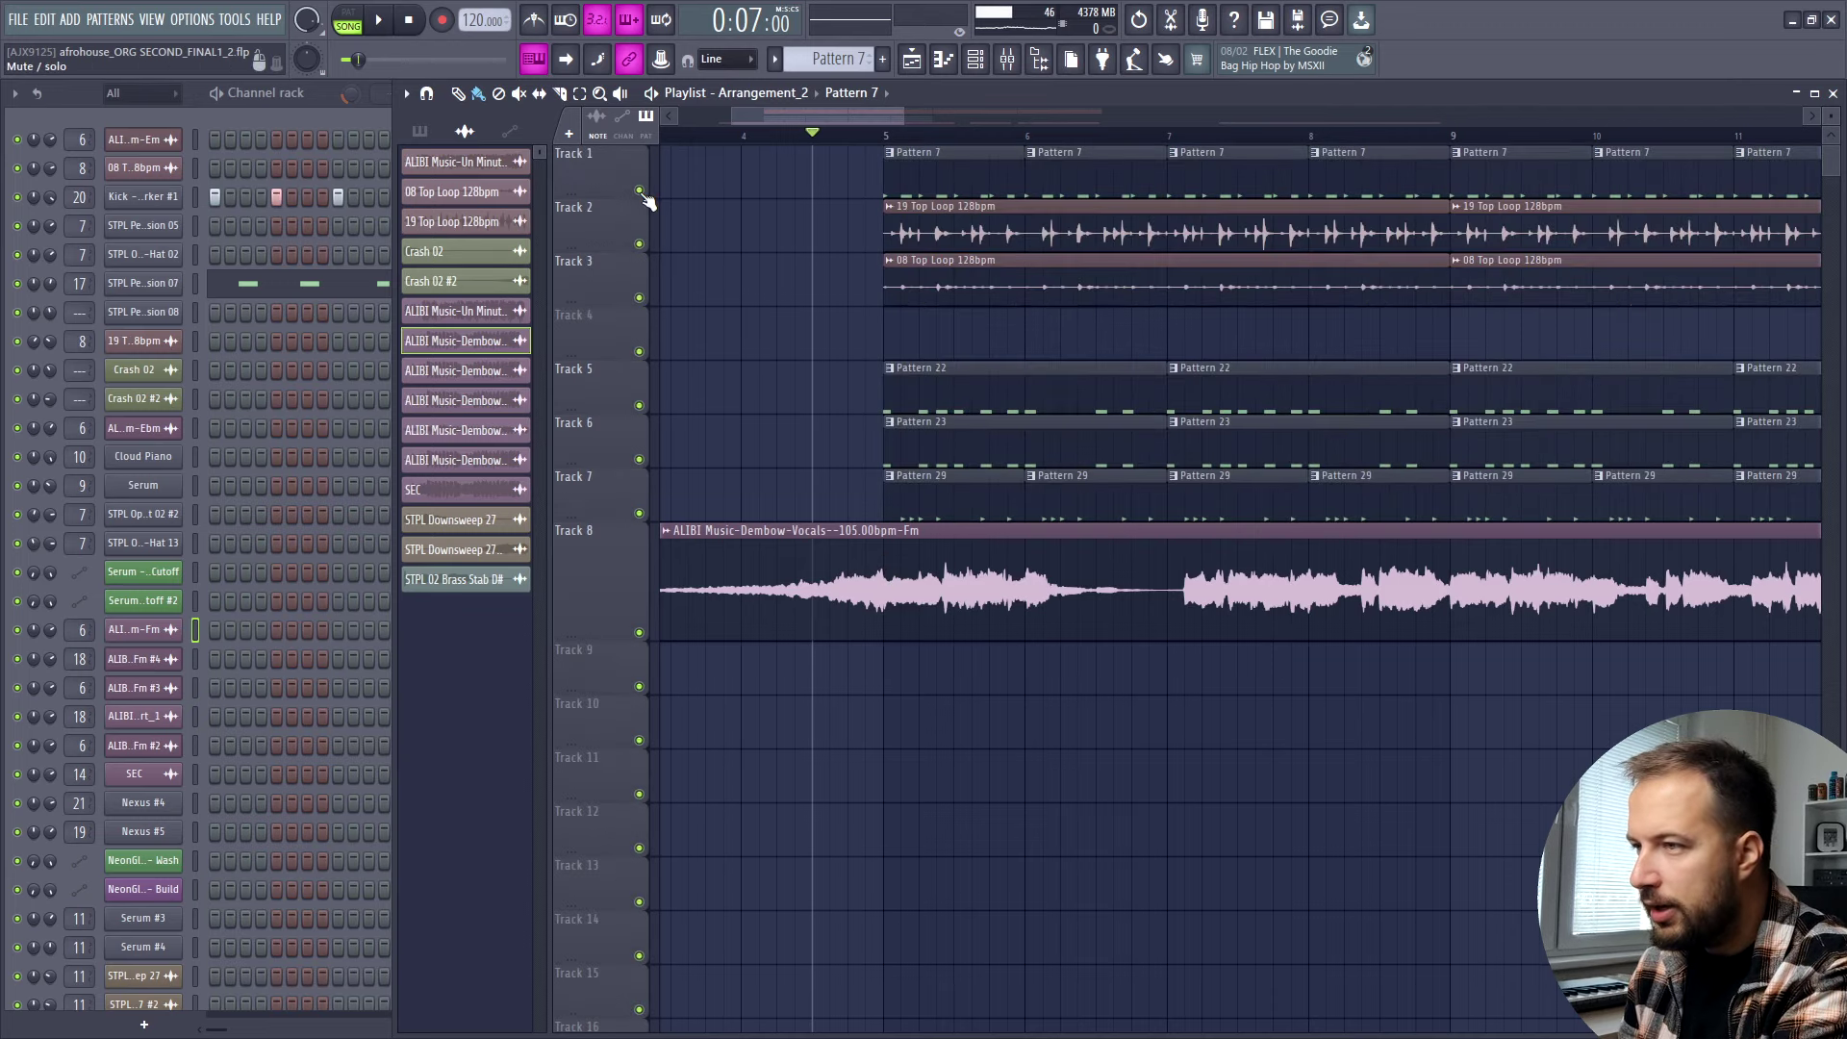
right_click(640, 633)
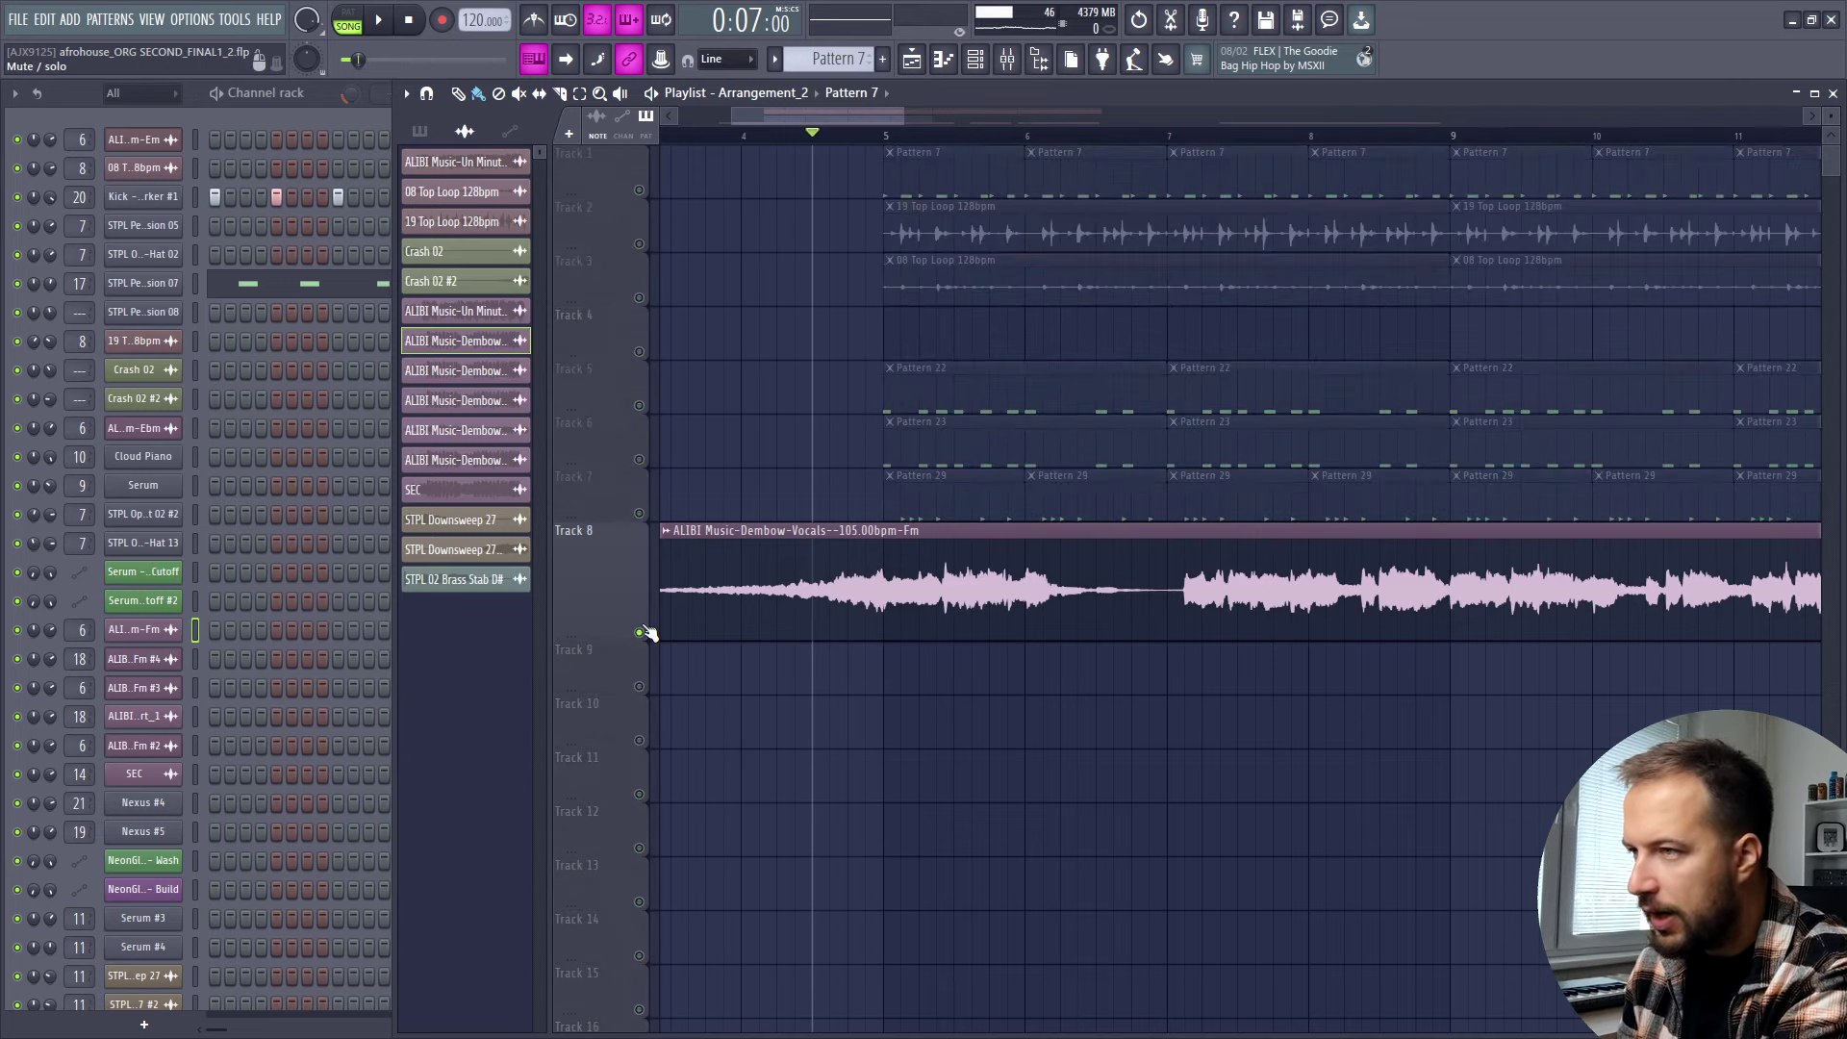
left_click(1005, 61)
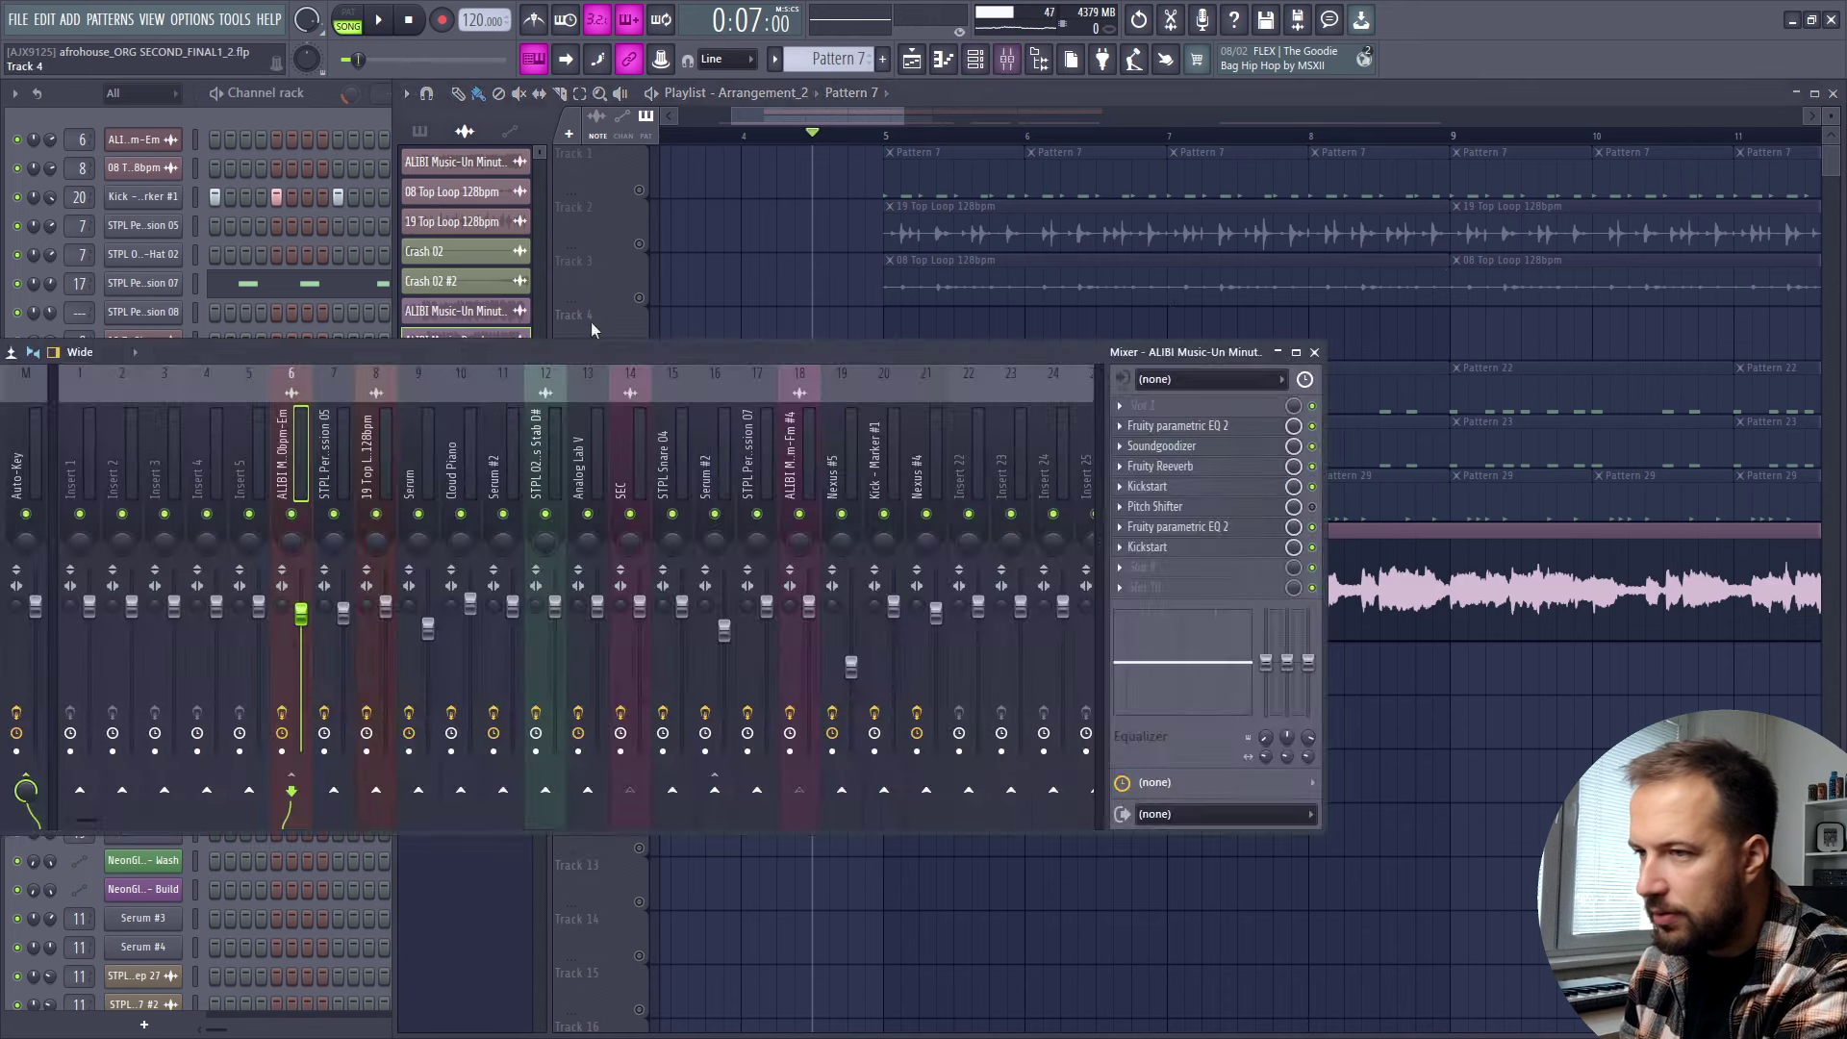
left_click(1260, 428)
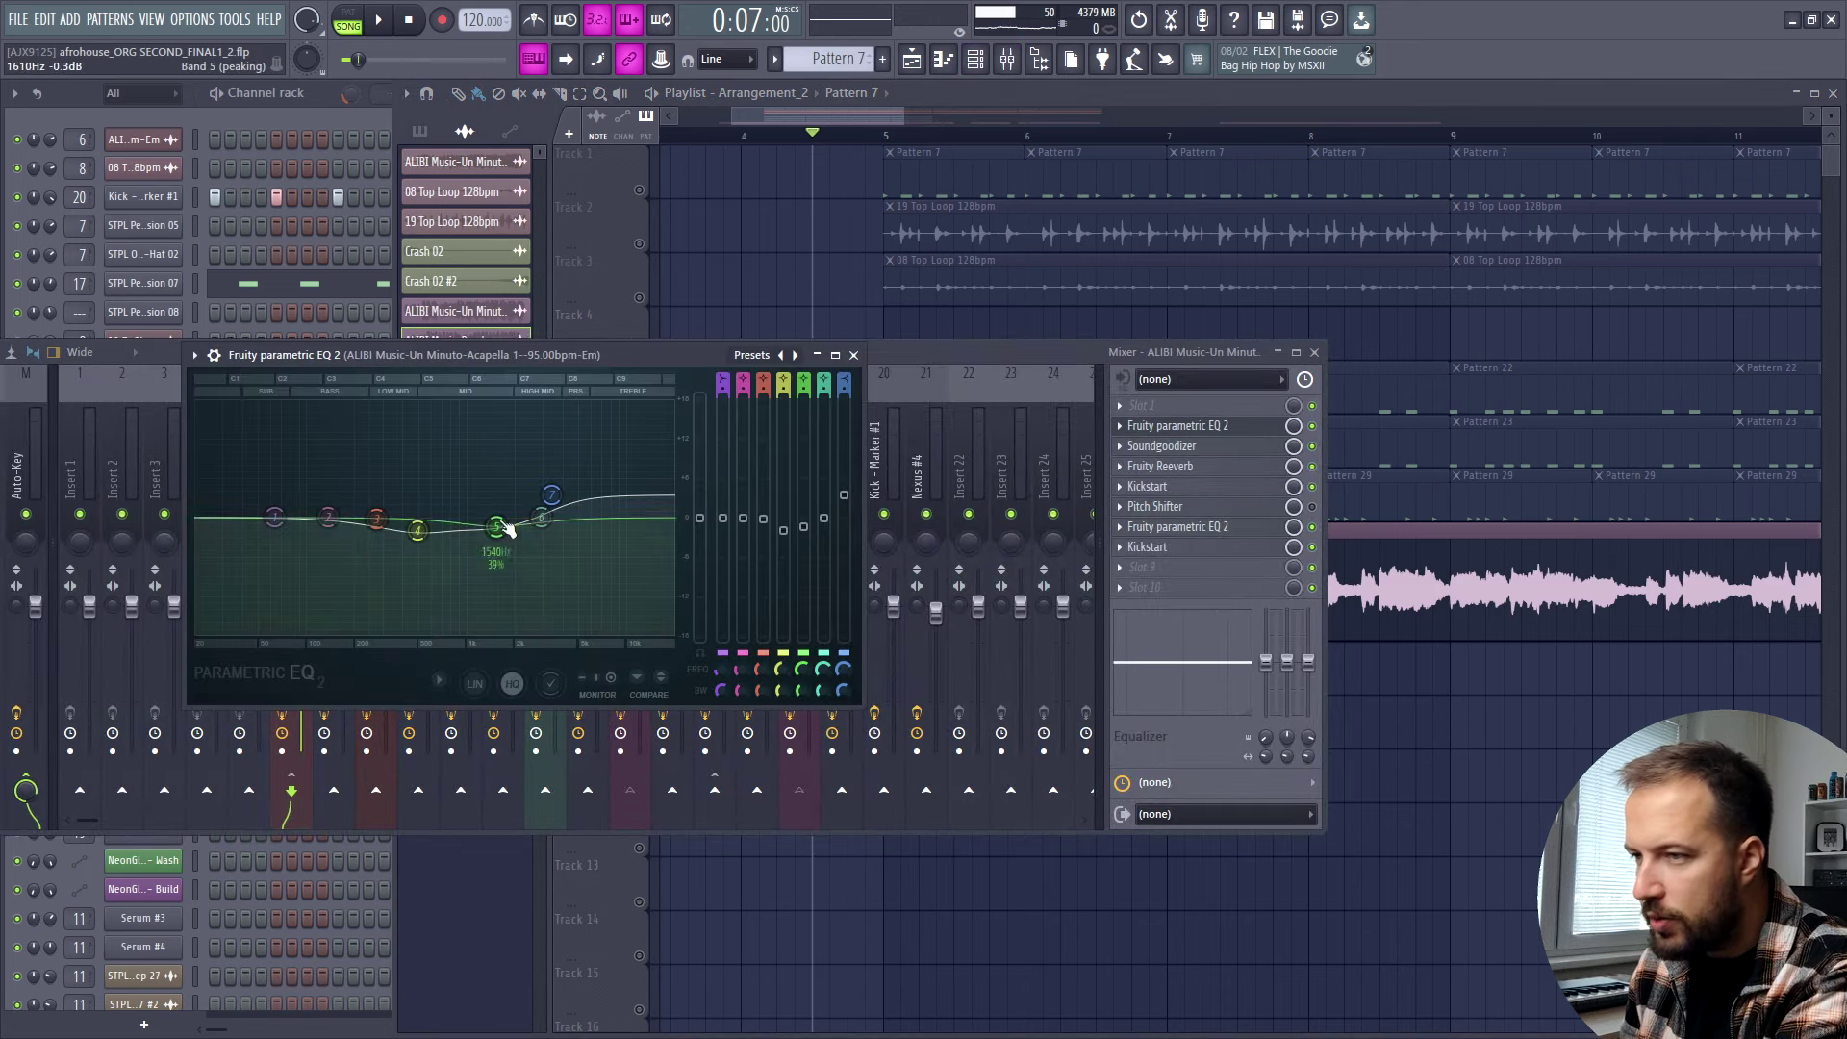
left_click(853, 355)
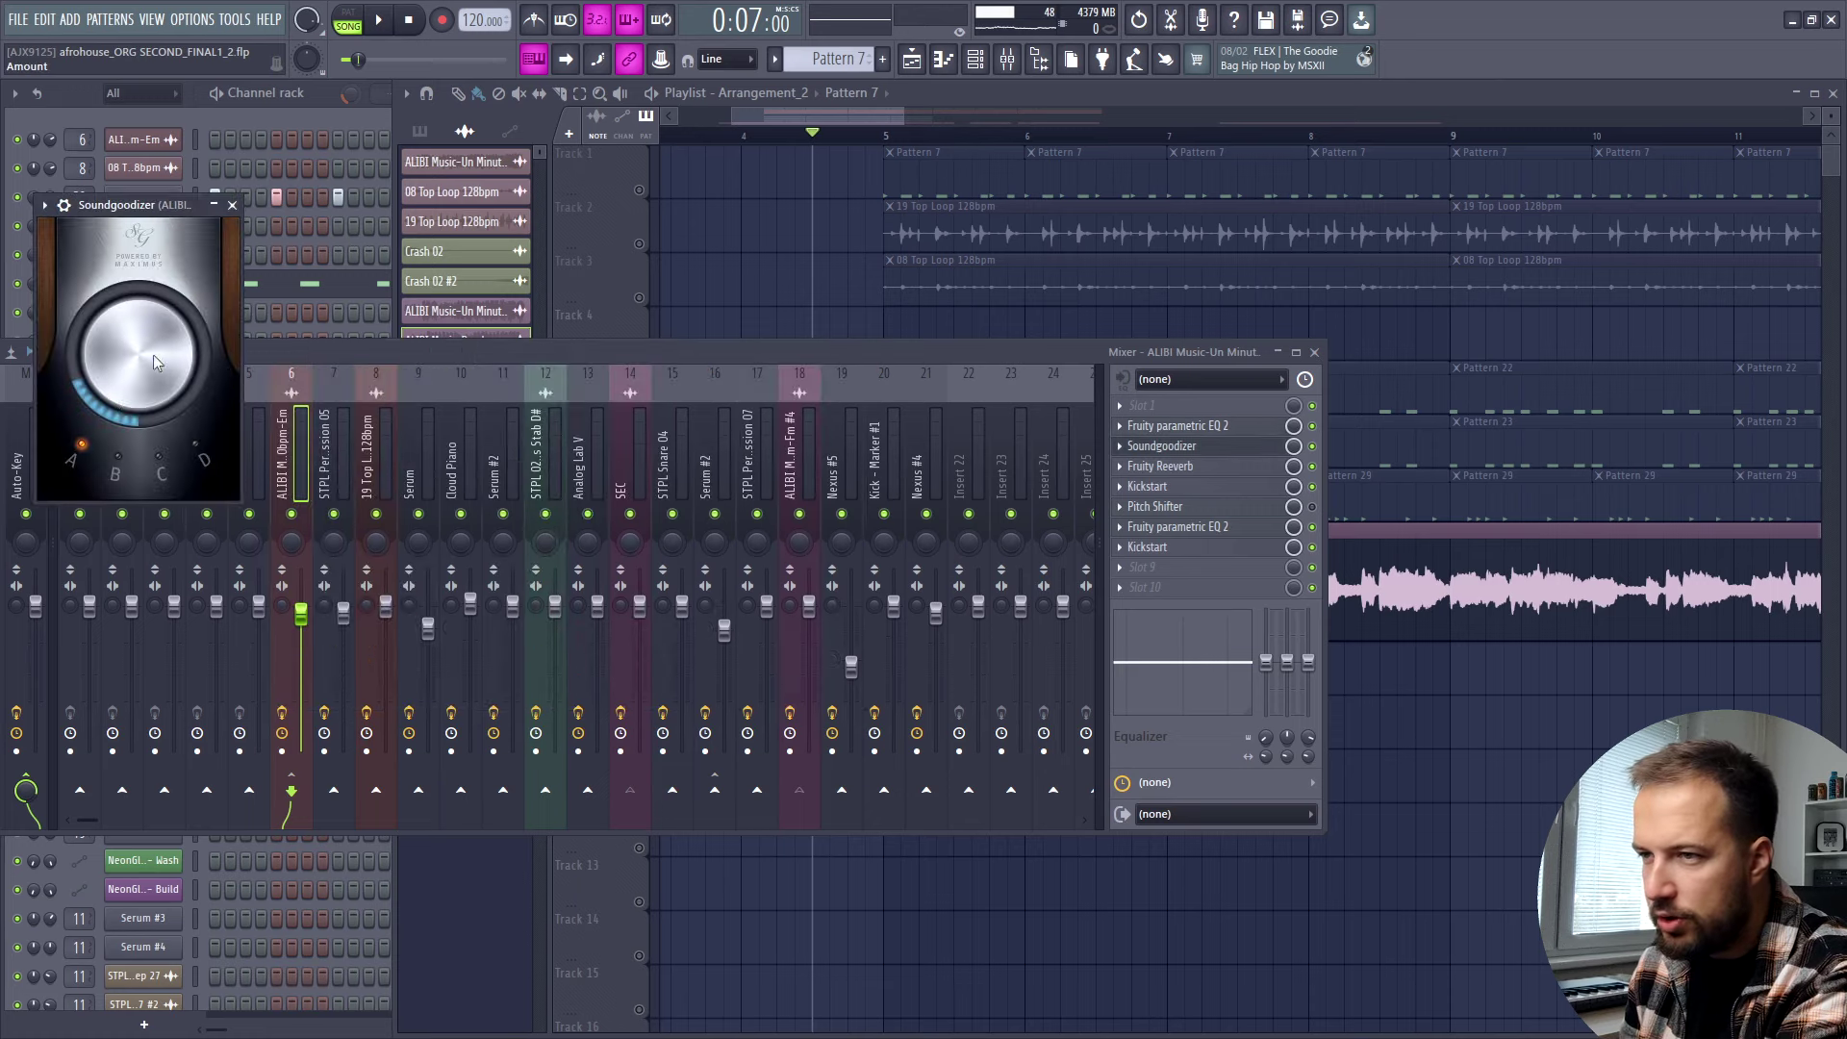
left_click(233, 206)
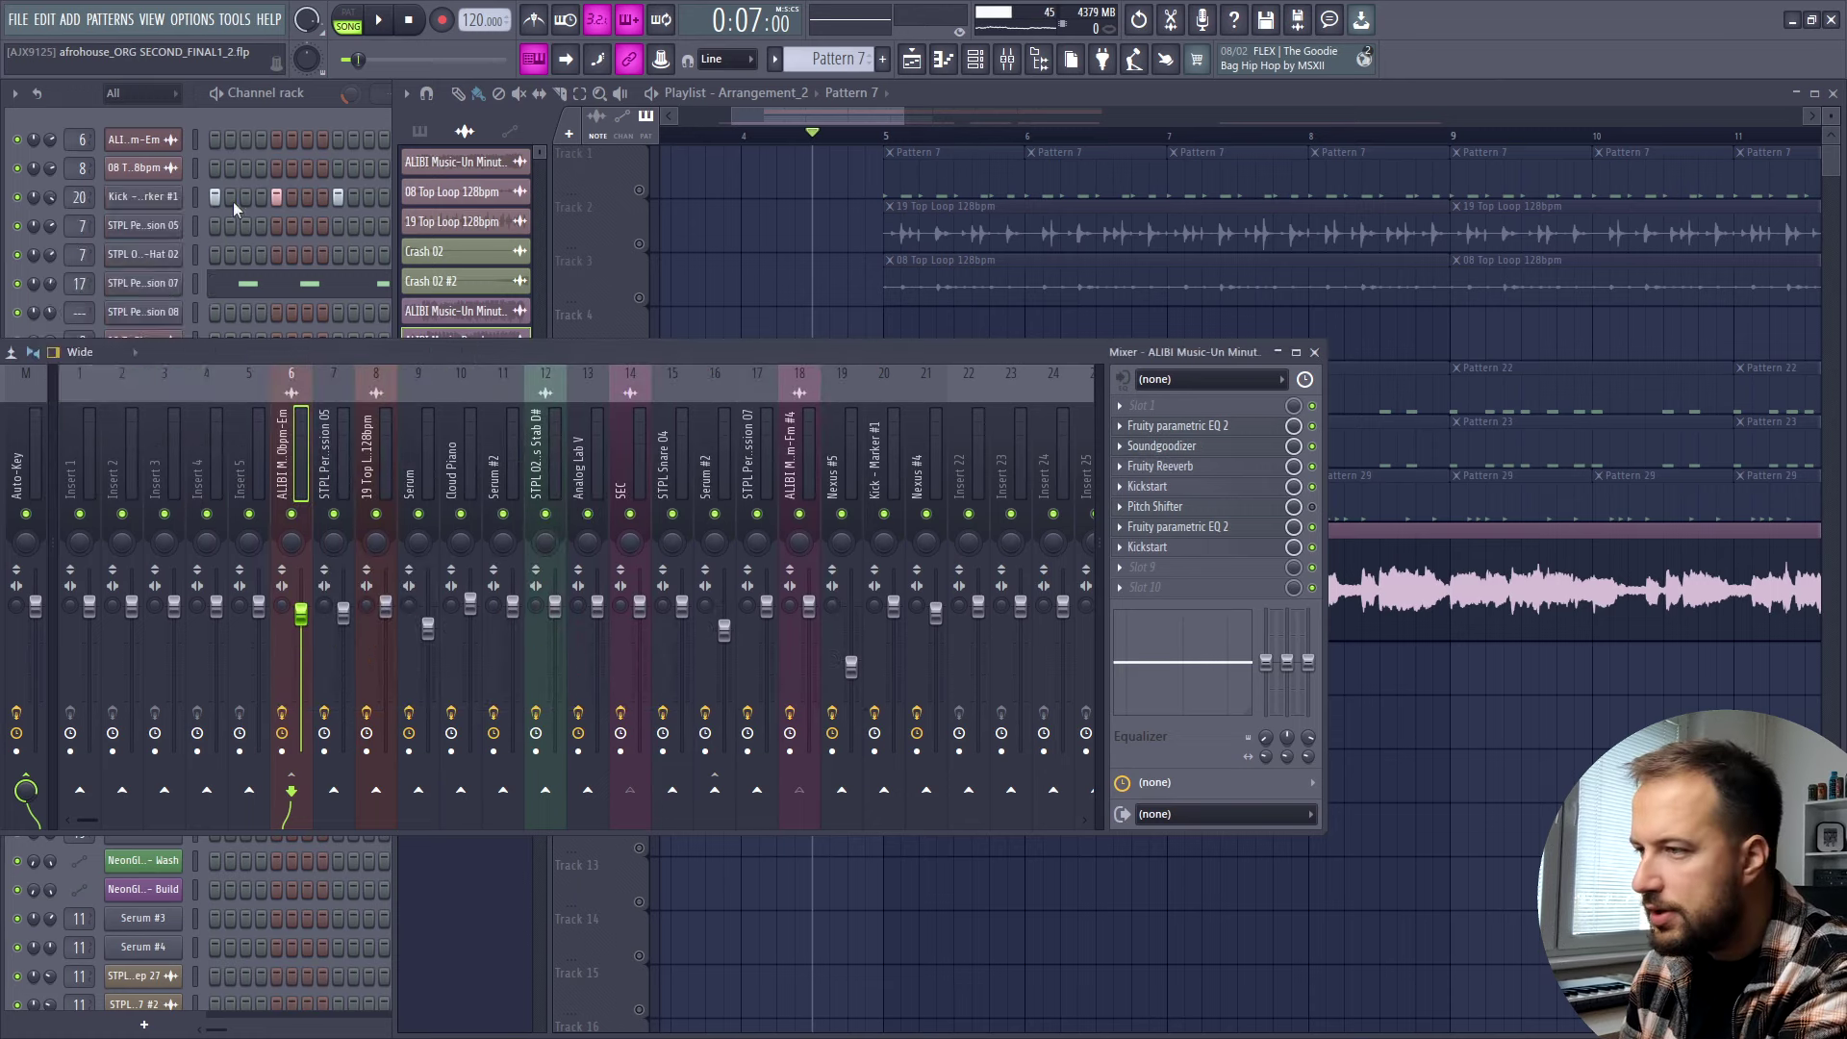
Check the vocal's Kickstart ducking, then close all effect windows and the mixer.
left_click(350, 366)
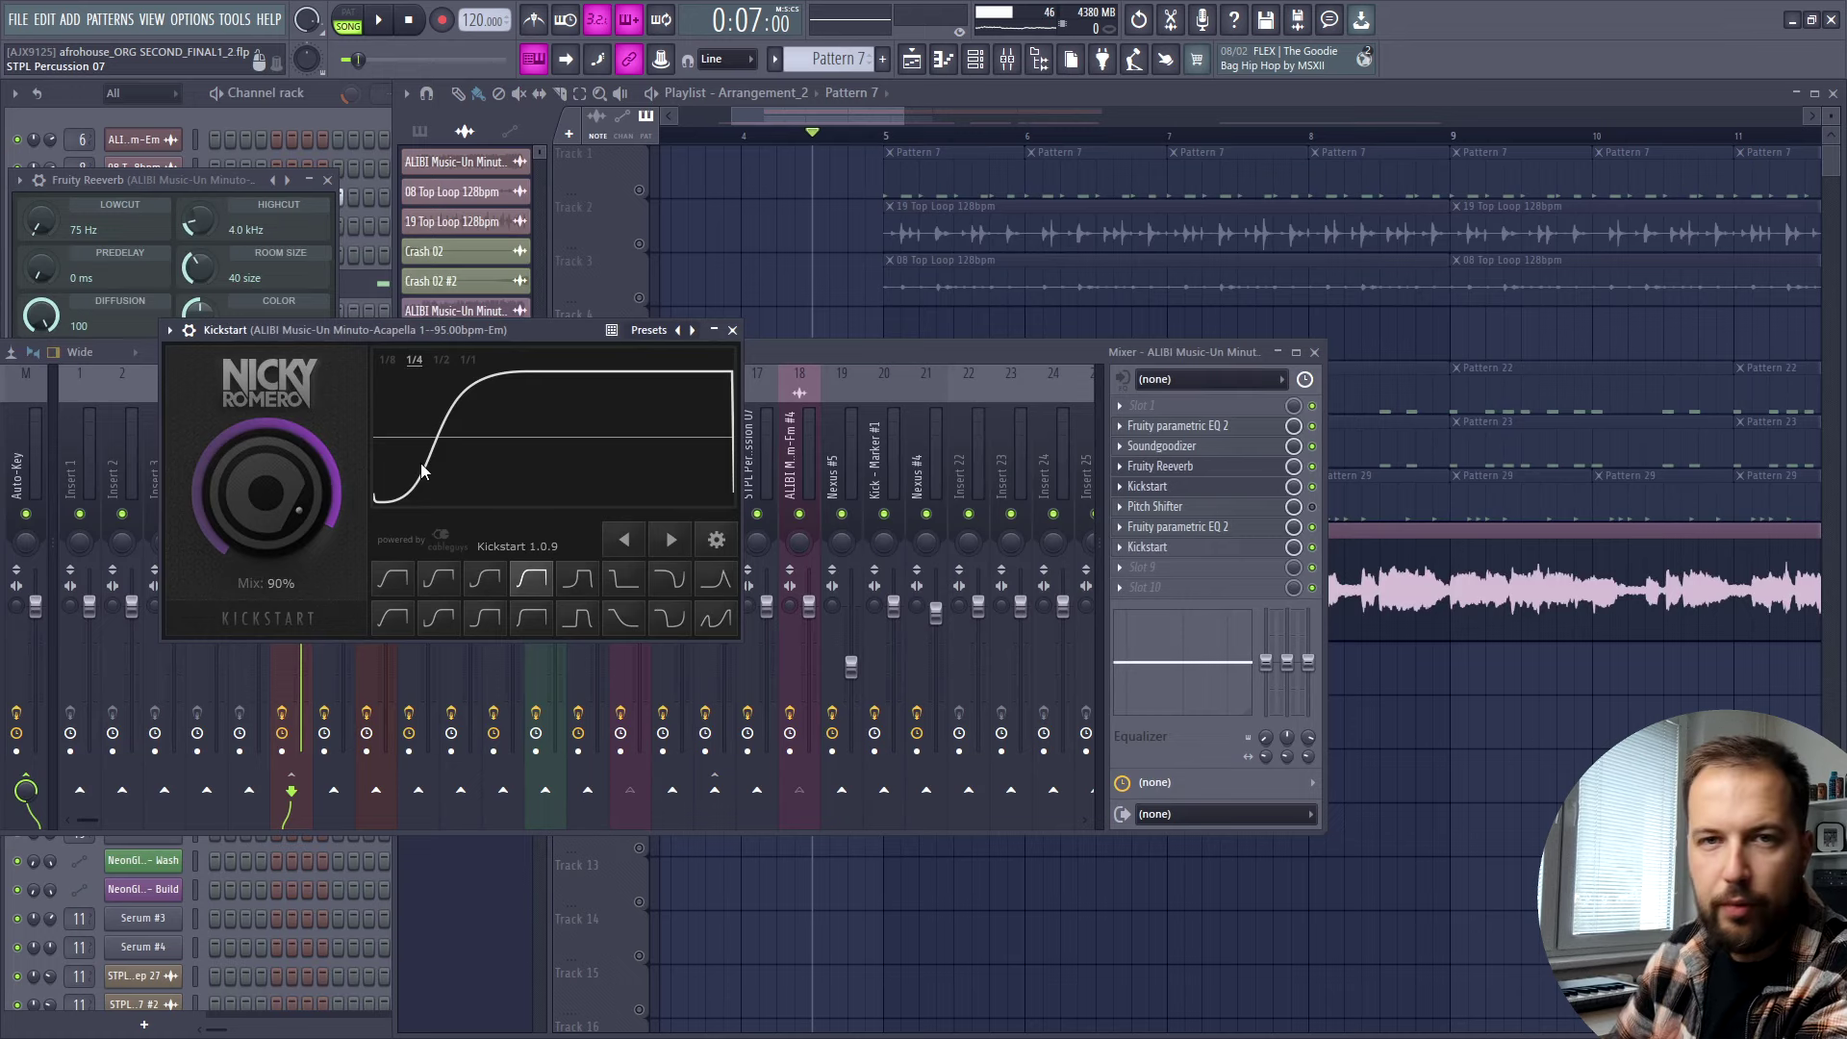
key("Escape")
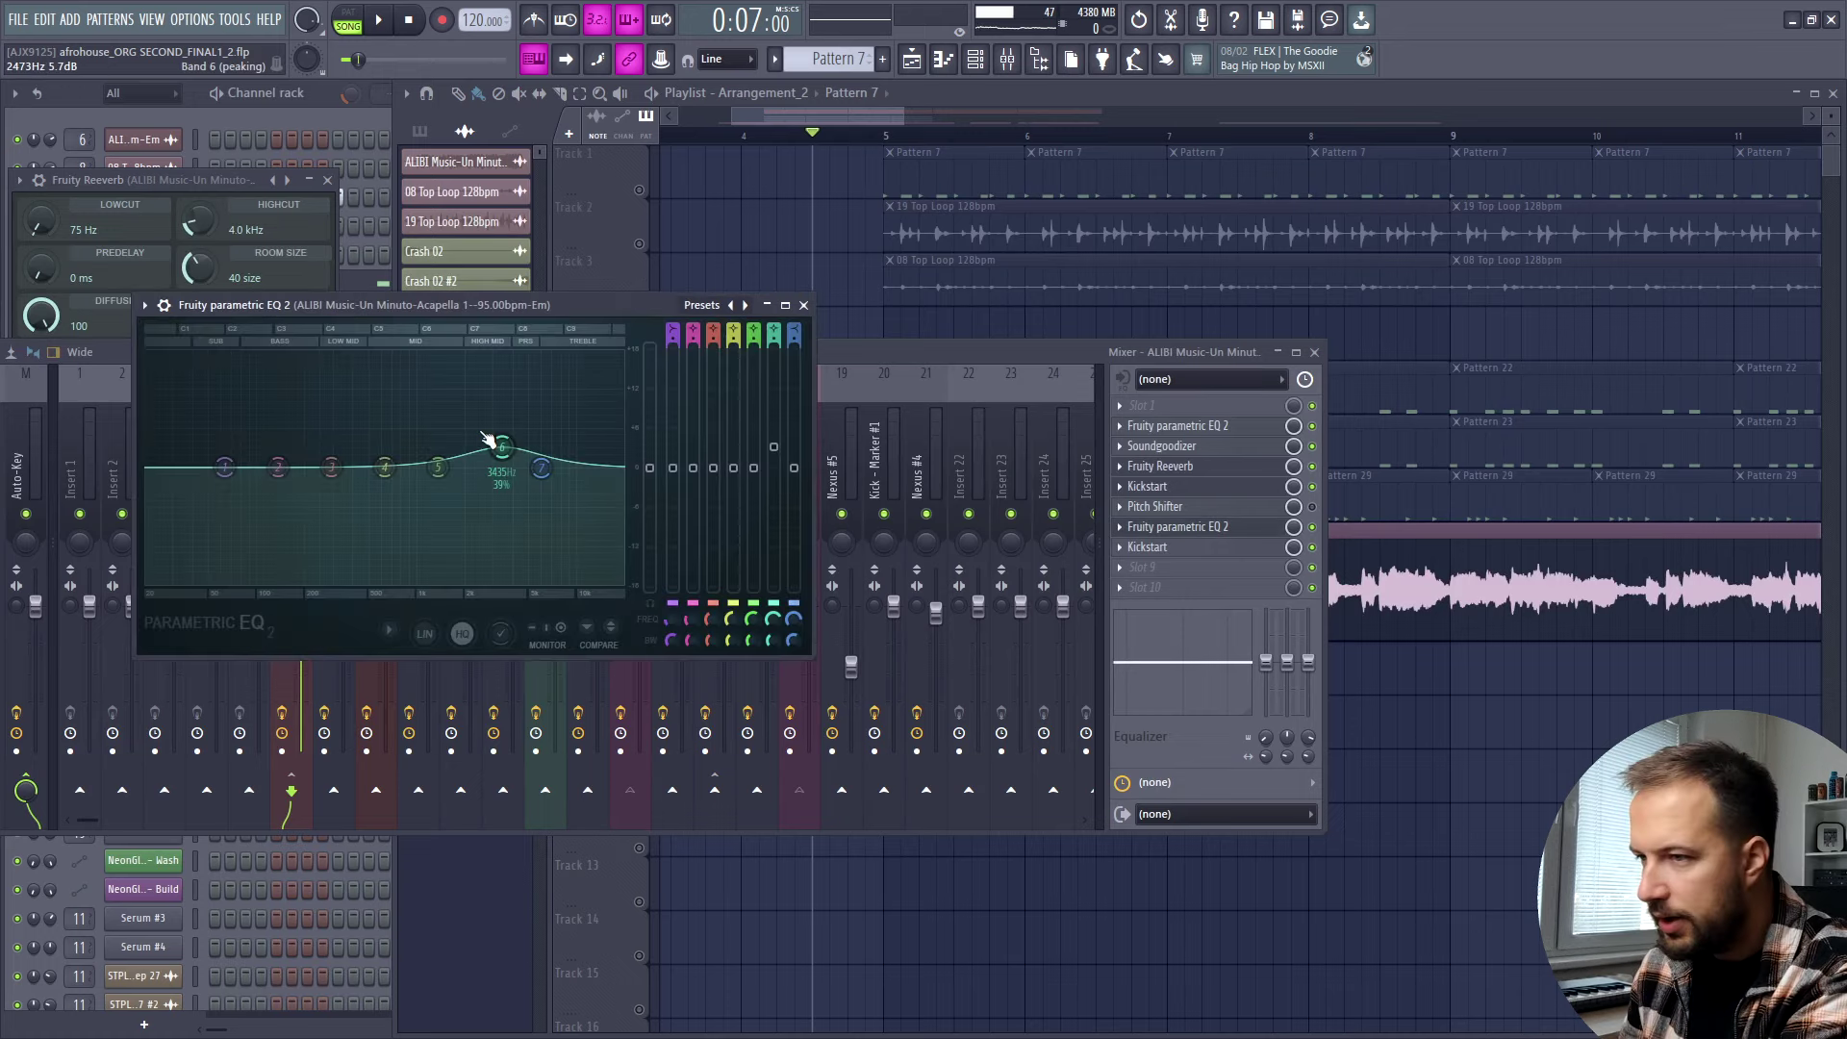
left_click(806, 306)
key("F9")
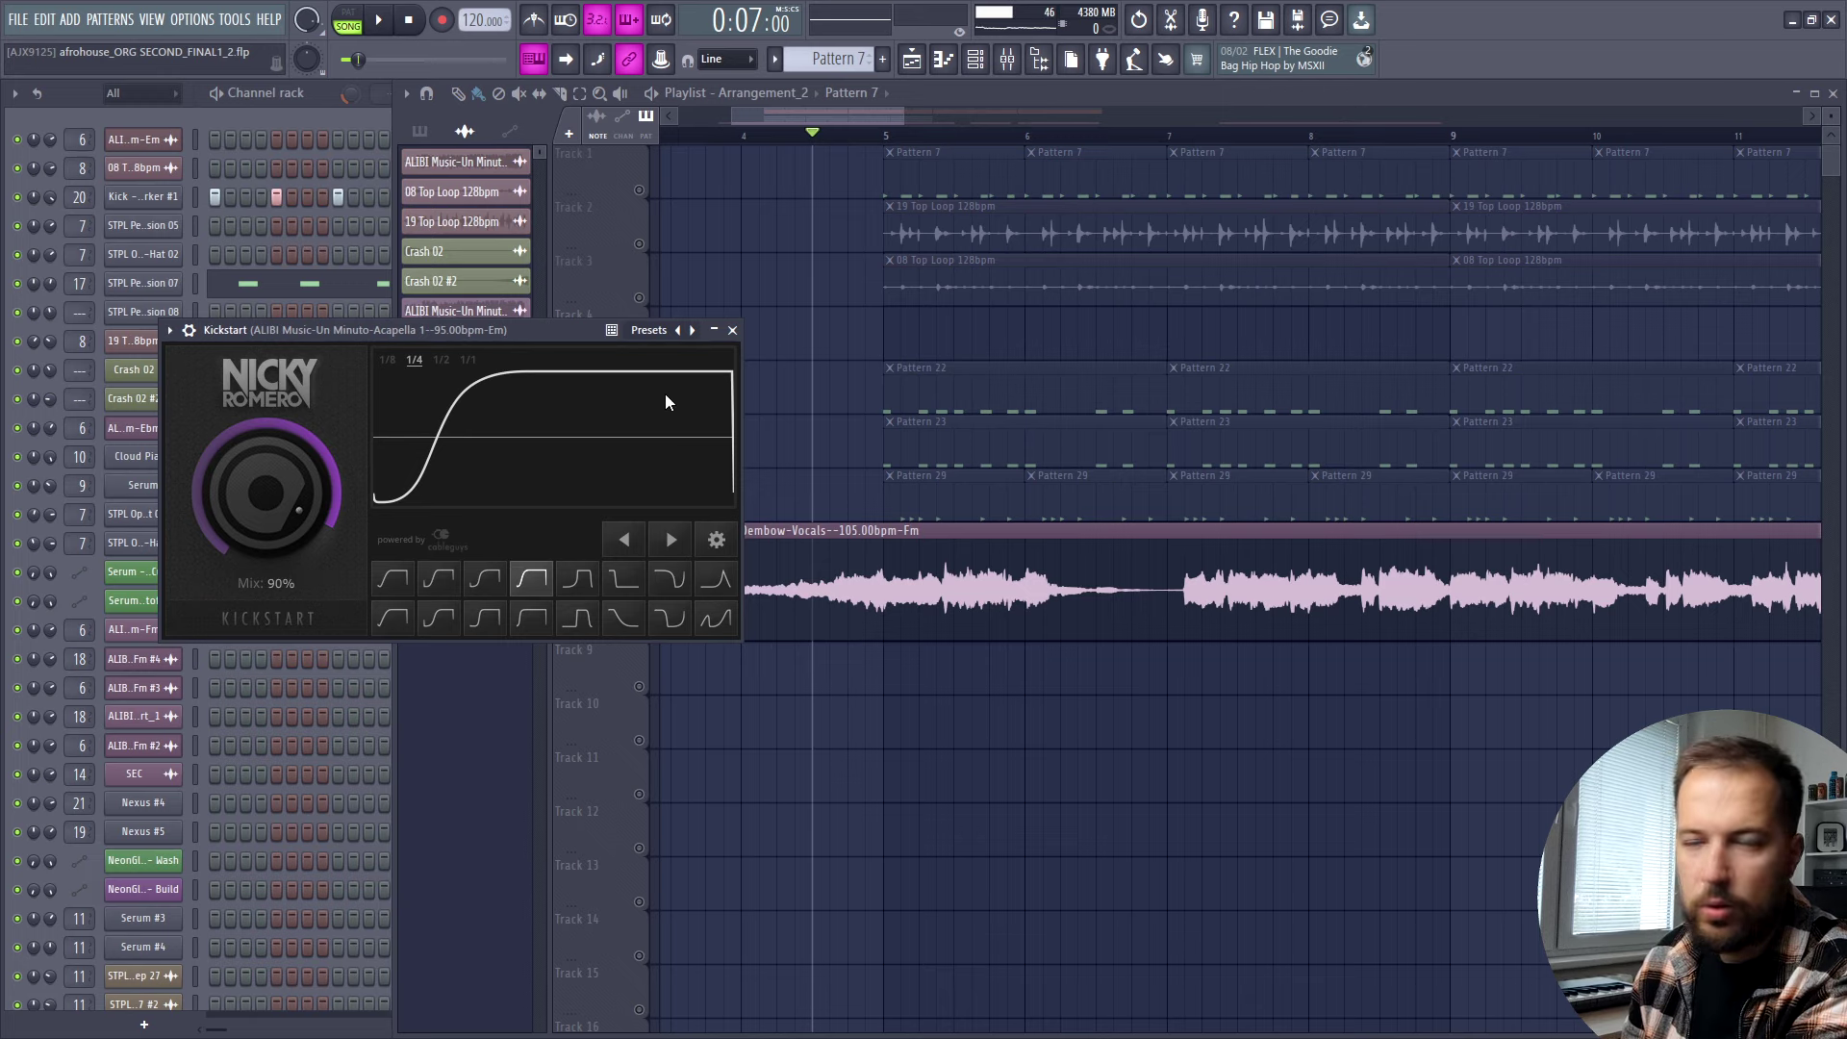
left_click(733, 330)
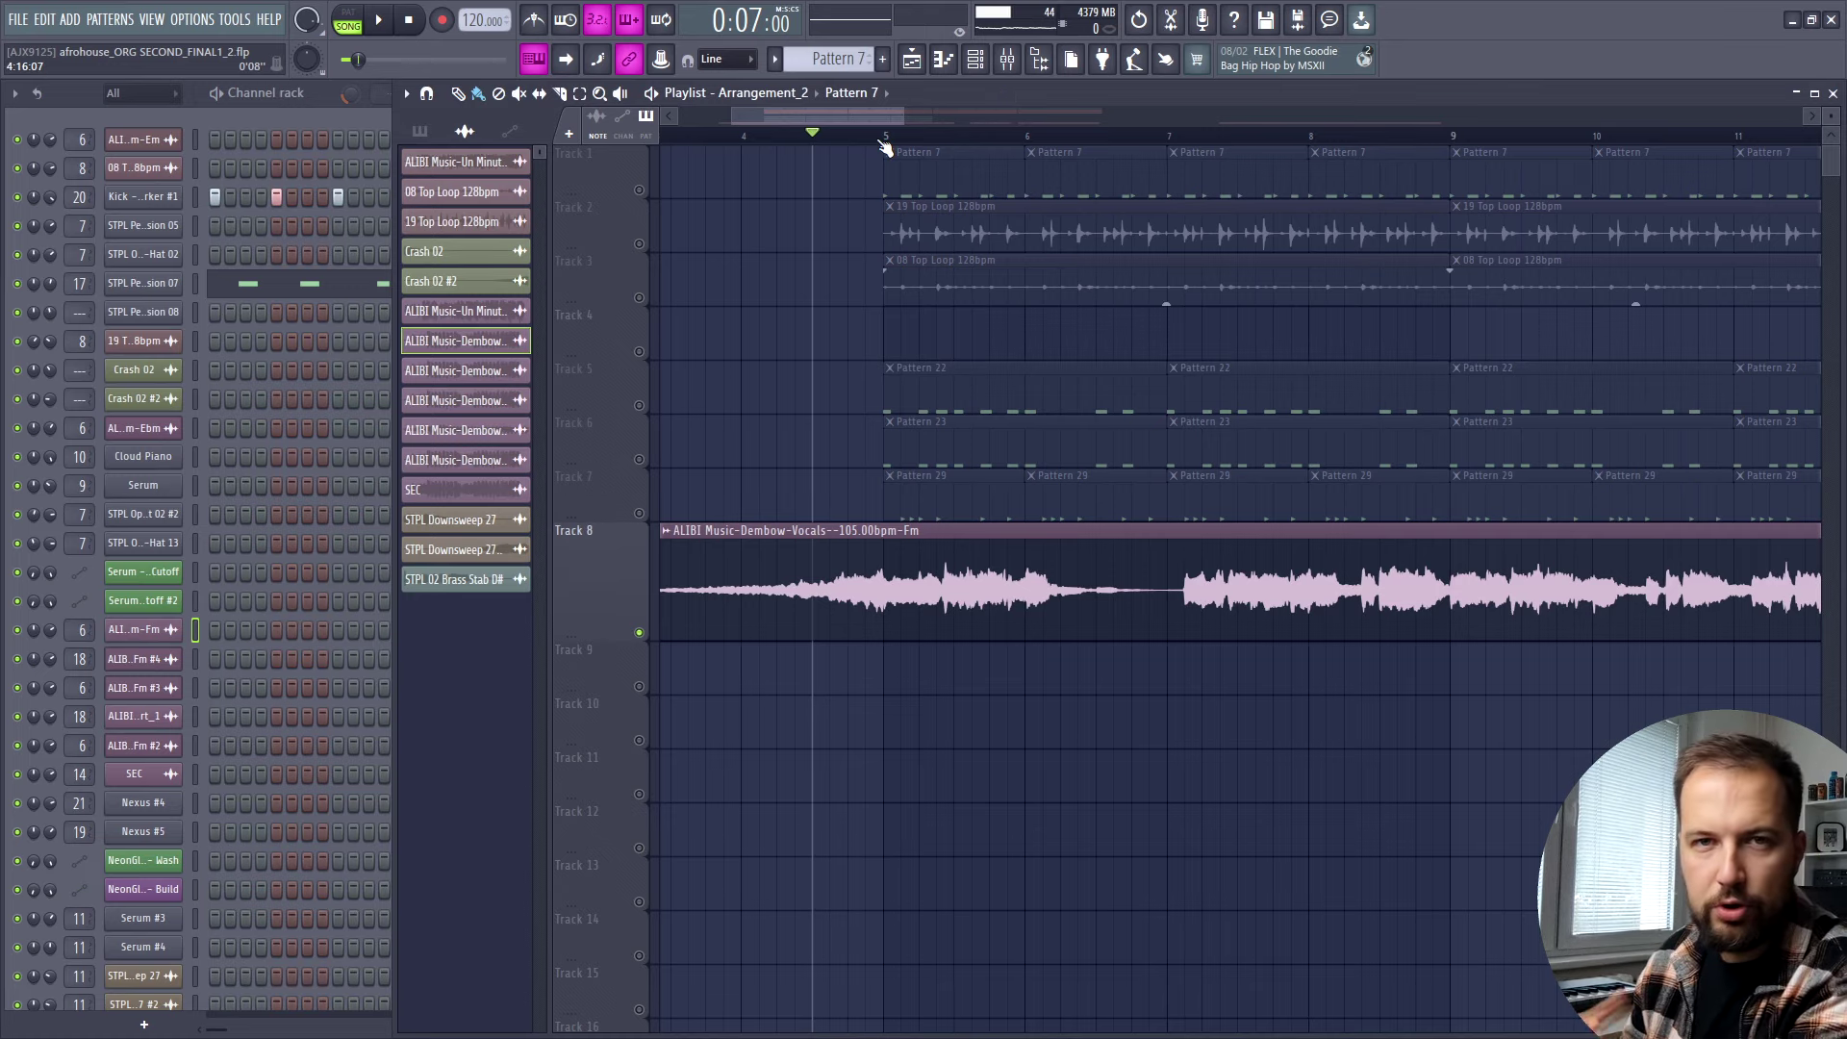
Add Gross Beat to the vocal with the Repeater preset, trying Sidechain a and b patterns.
key("F9")
left_click(1149, 567)
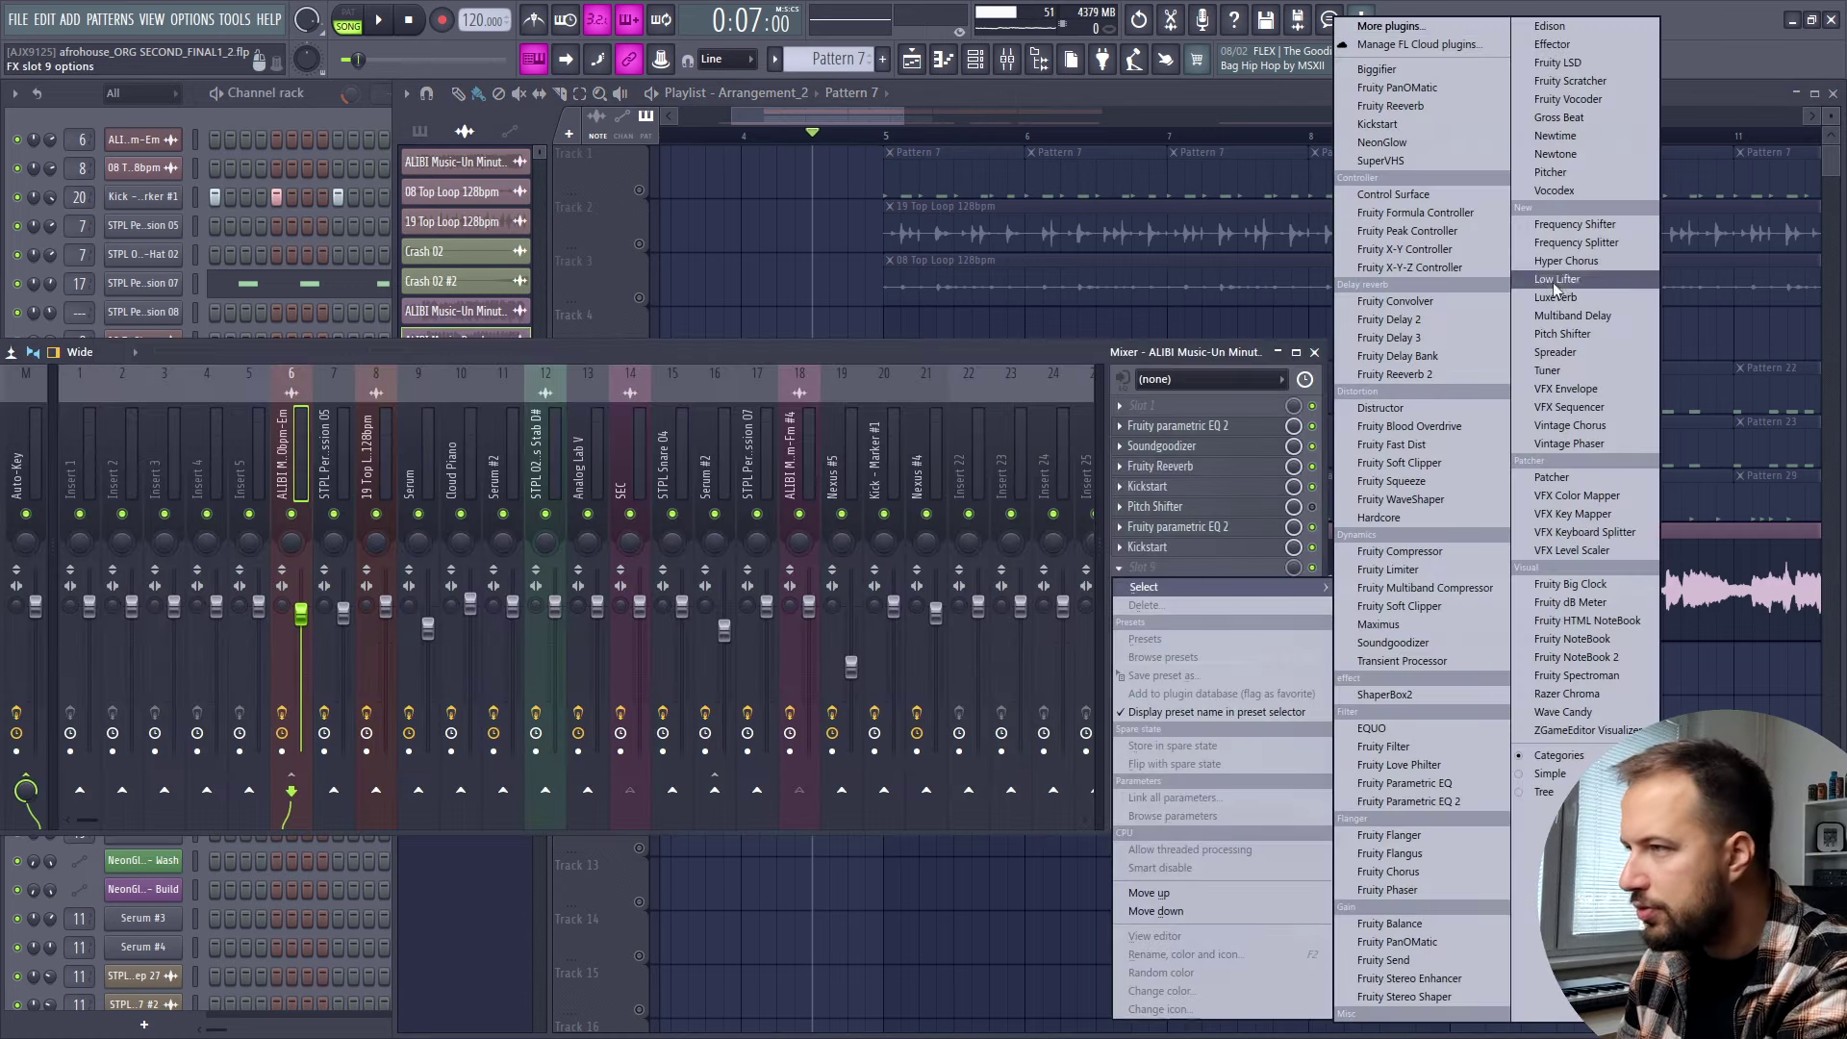
left_click(1582, 154)
left_click(859, 330)
left_click(883, 450)
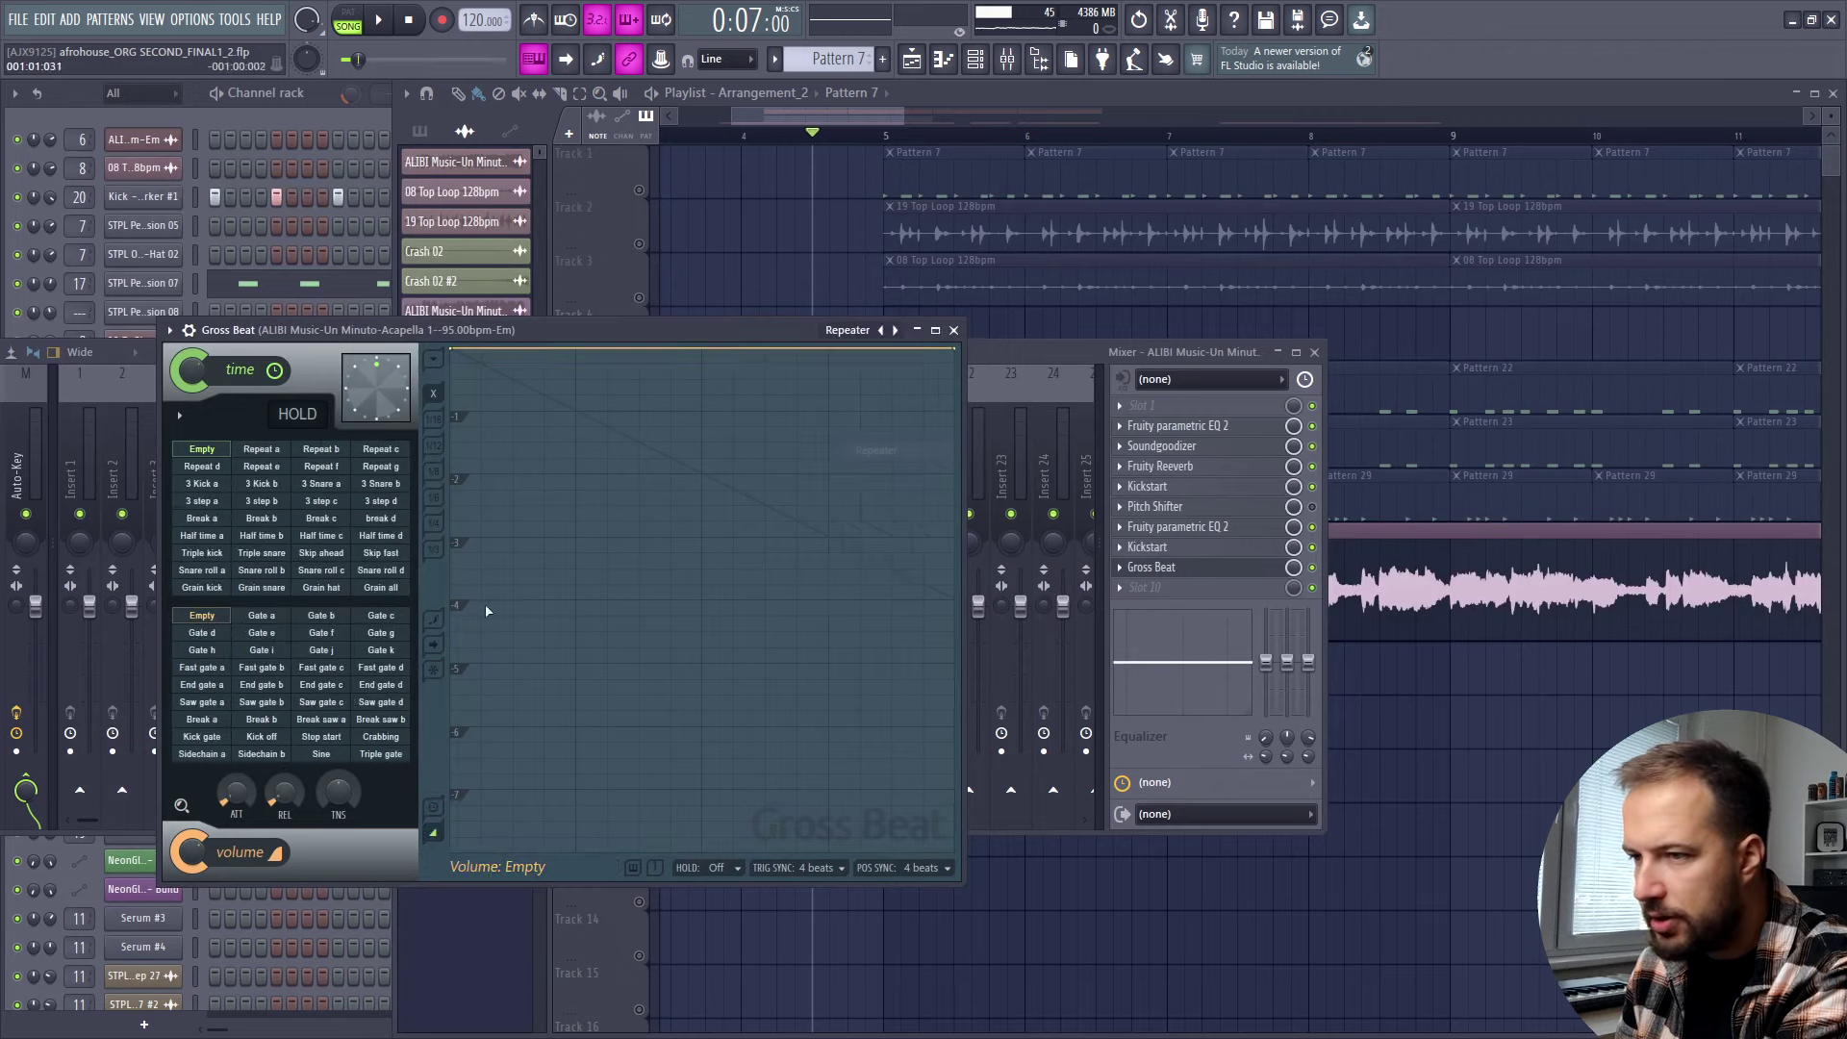
left_click(202, 754)
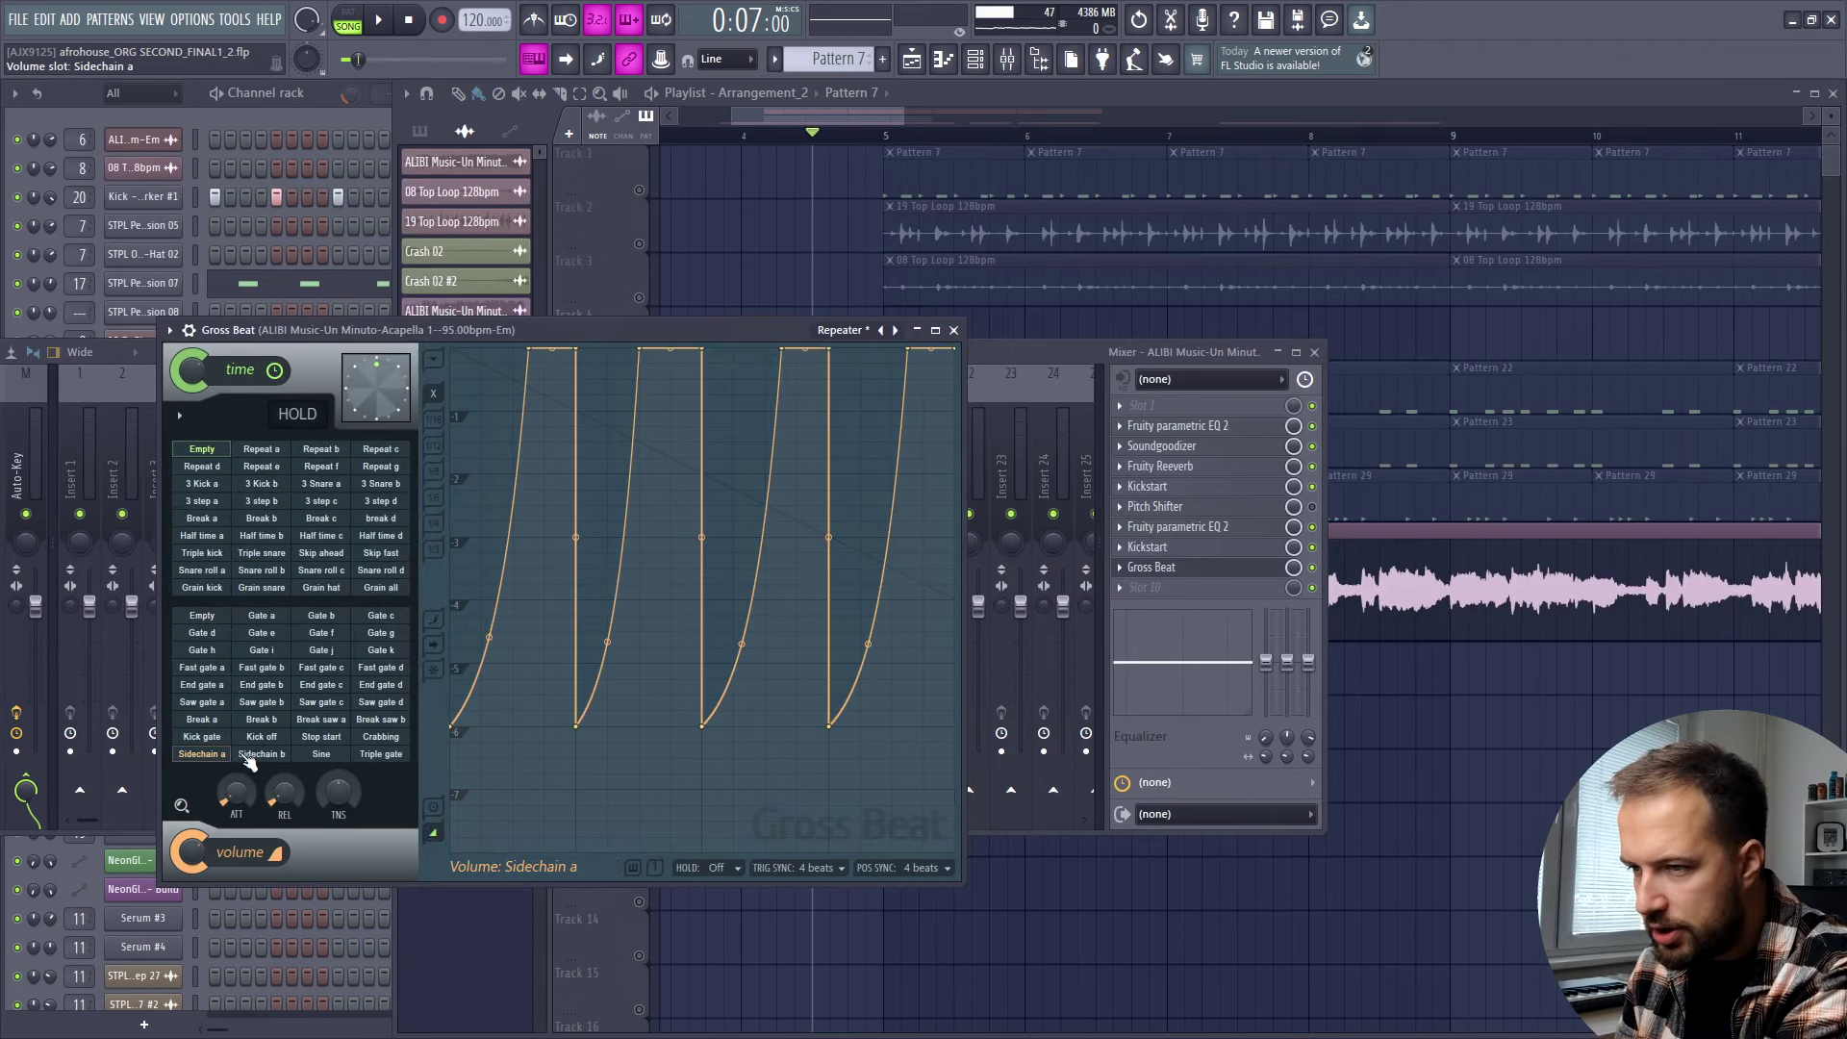
left_click(262, 754)
Delete Gross Beat again, hide the mixer and play the arrangement.
key("Delete")
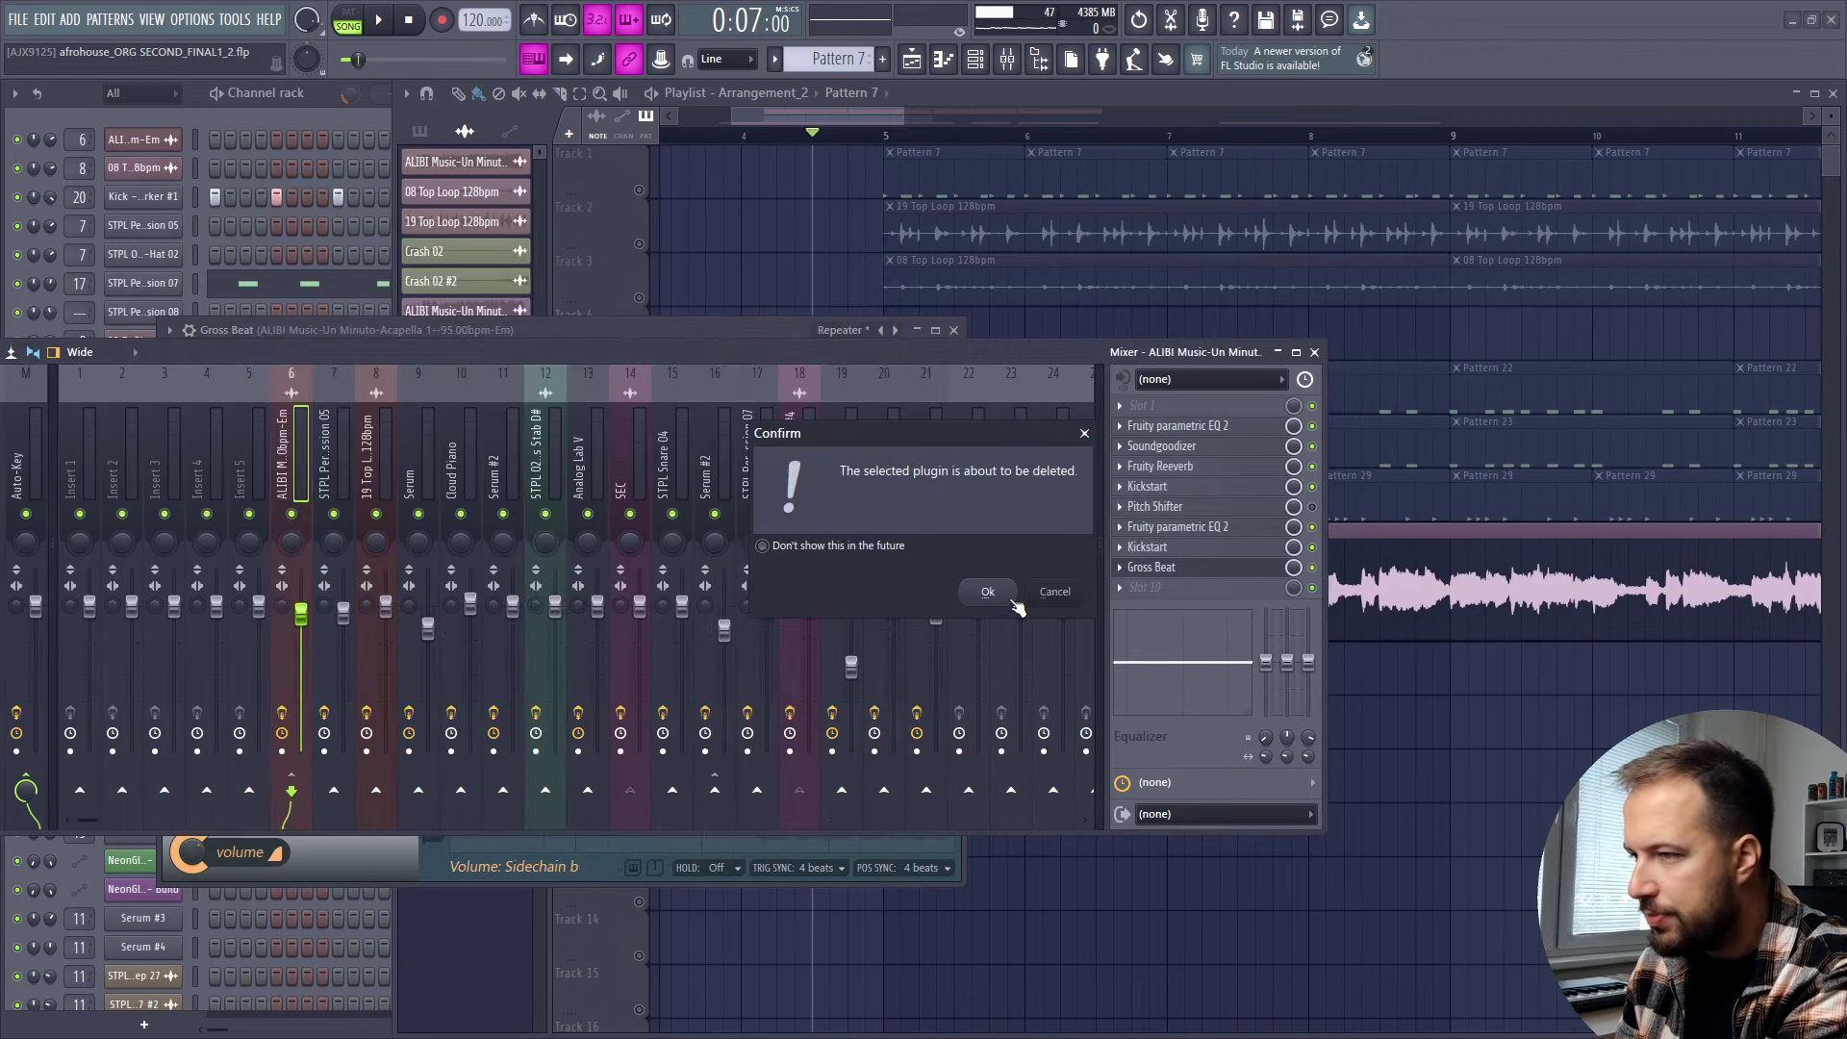
left_click(1015, 606)
key("F9")
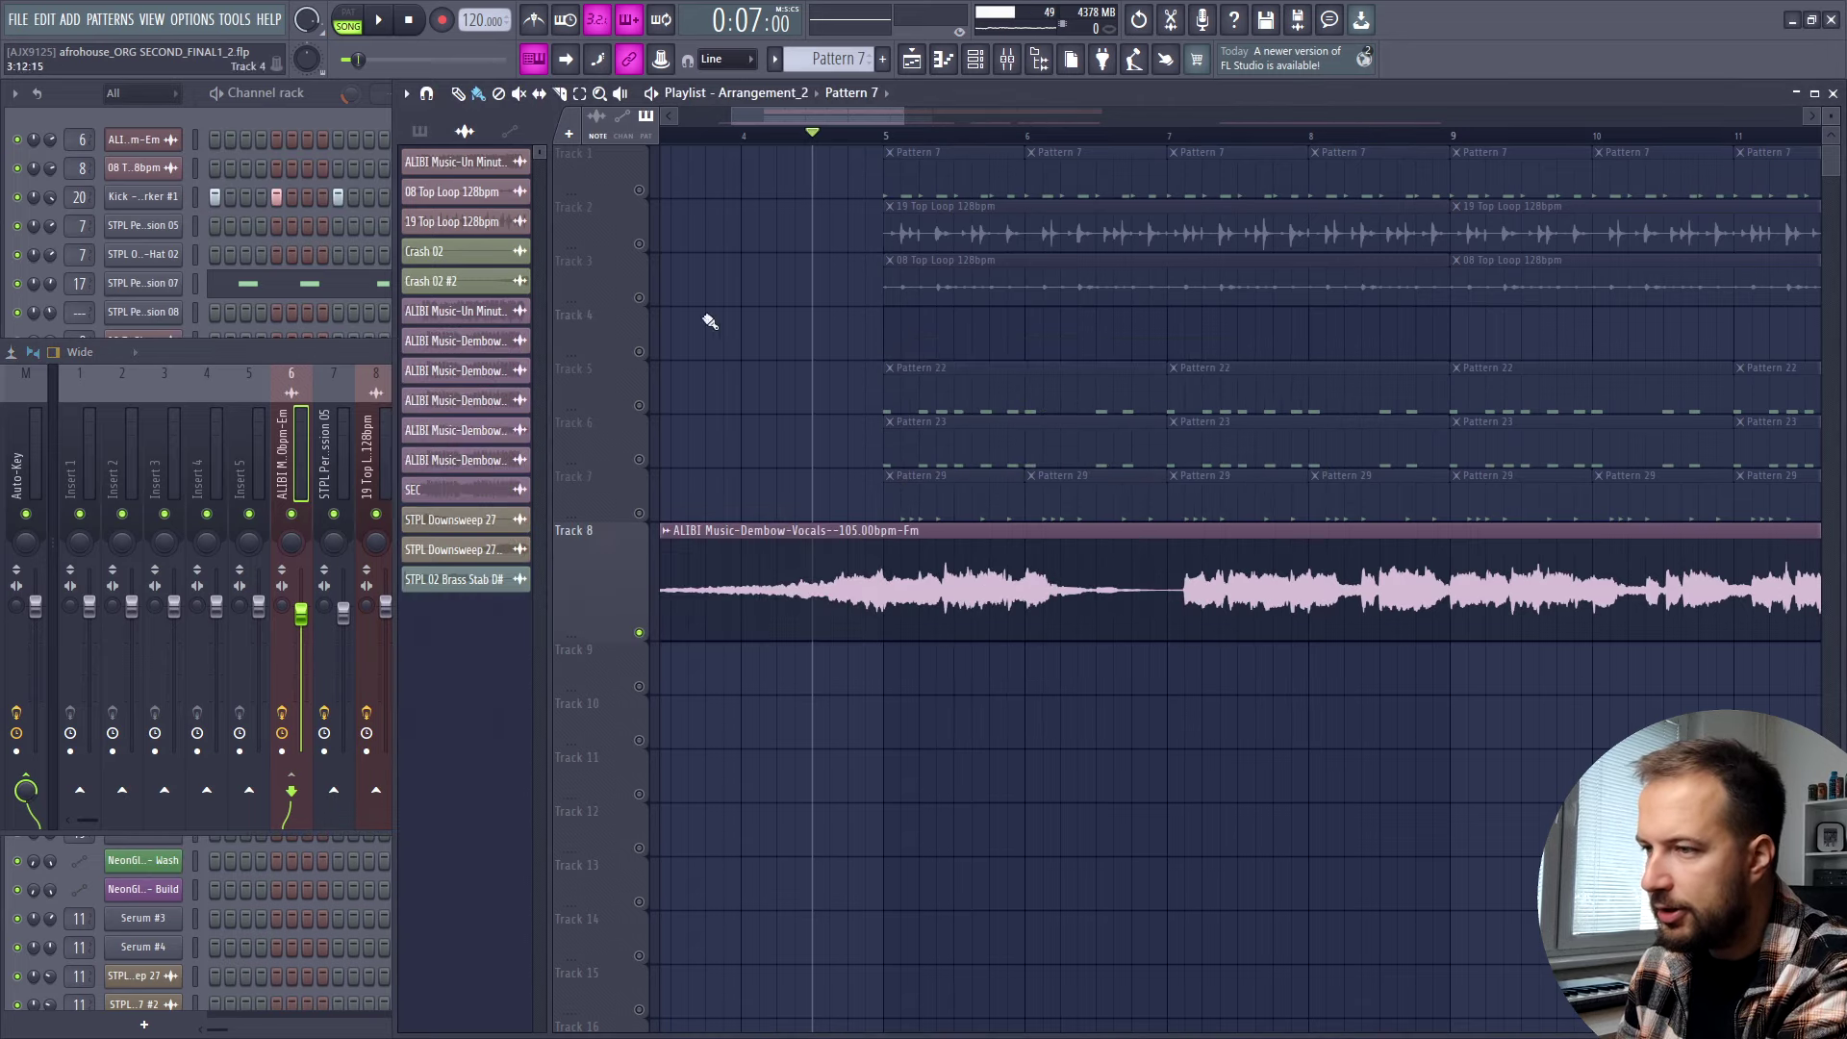
key("space")
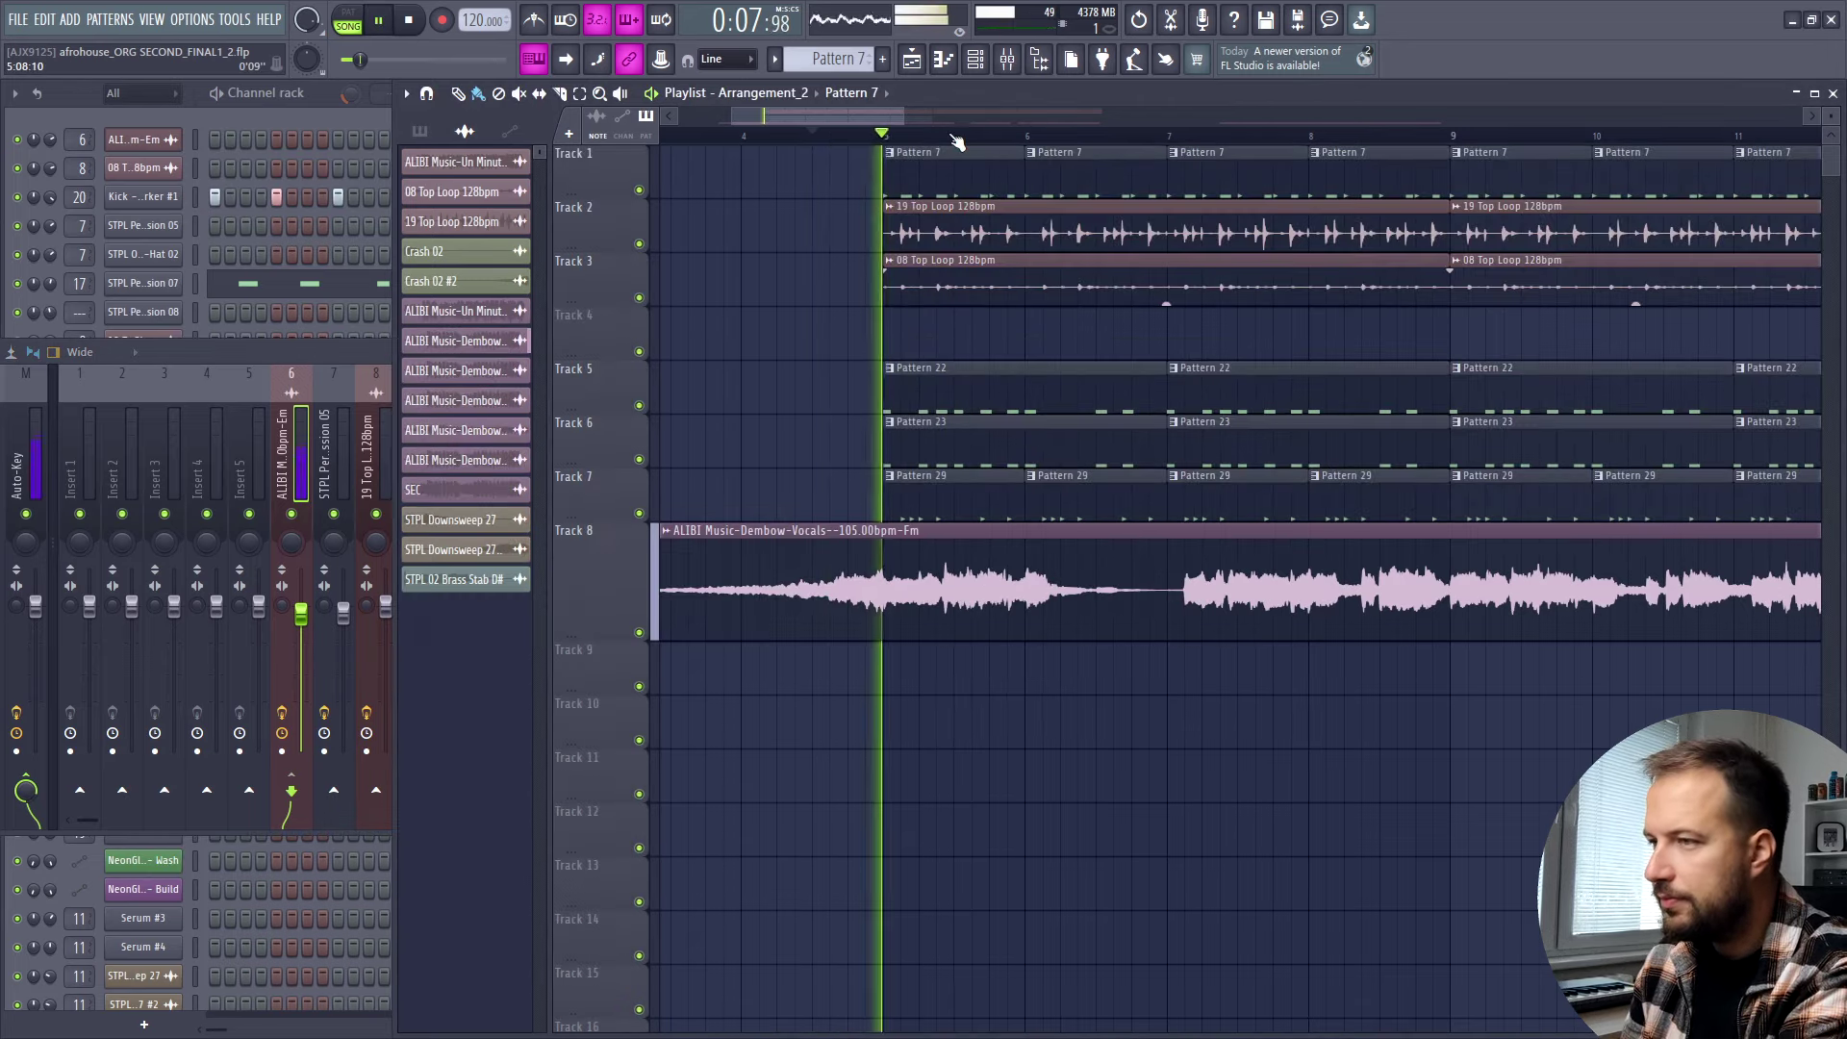
scroll(952, 137, "down", 2)
scroll(967, 140, "right", 2)
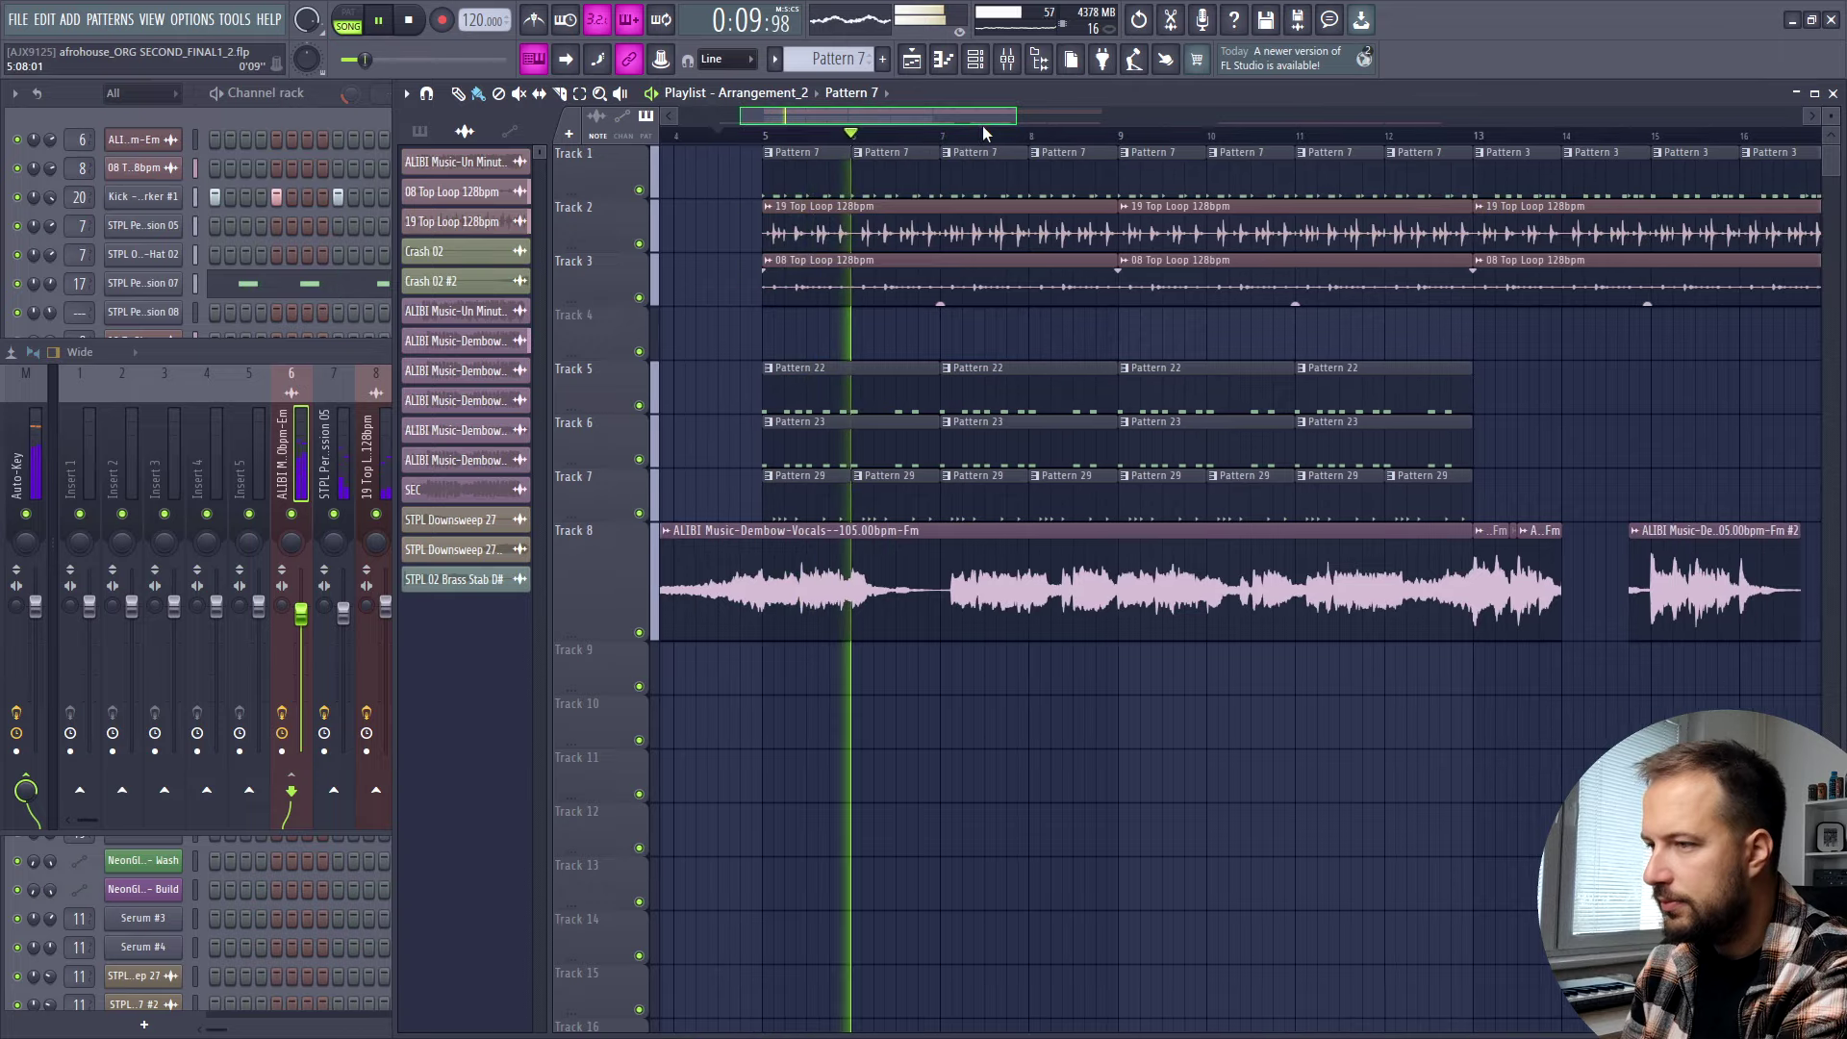
scroll(980, 140, "down", 3)
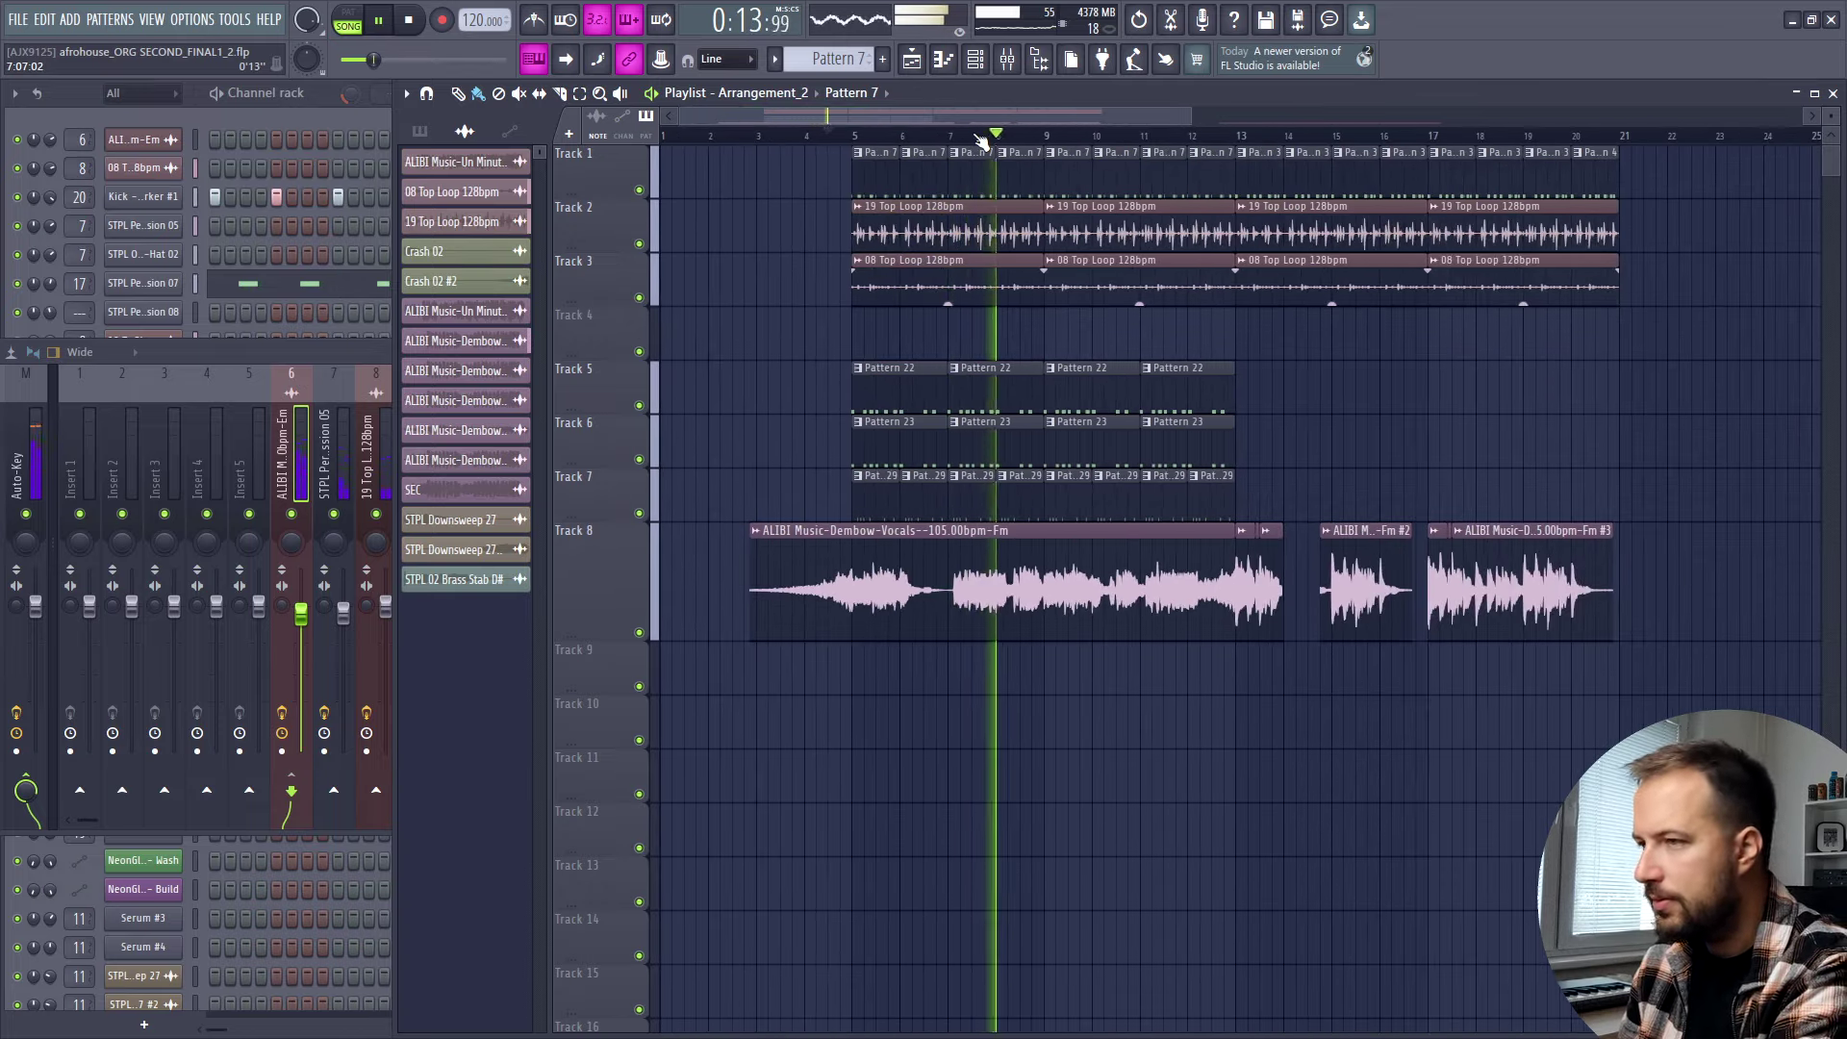
key("space")
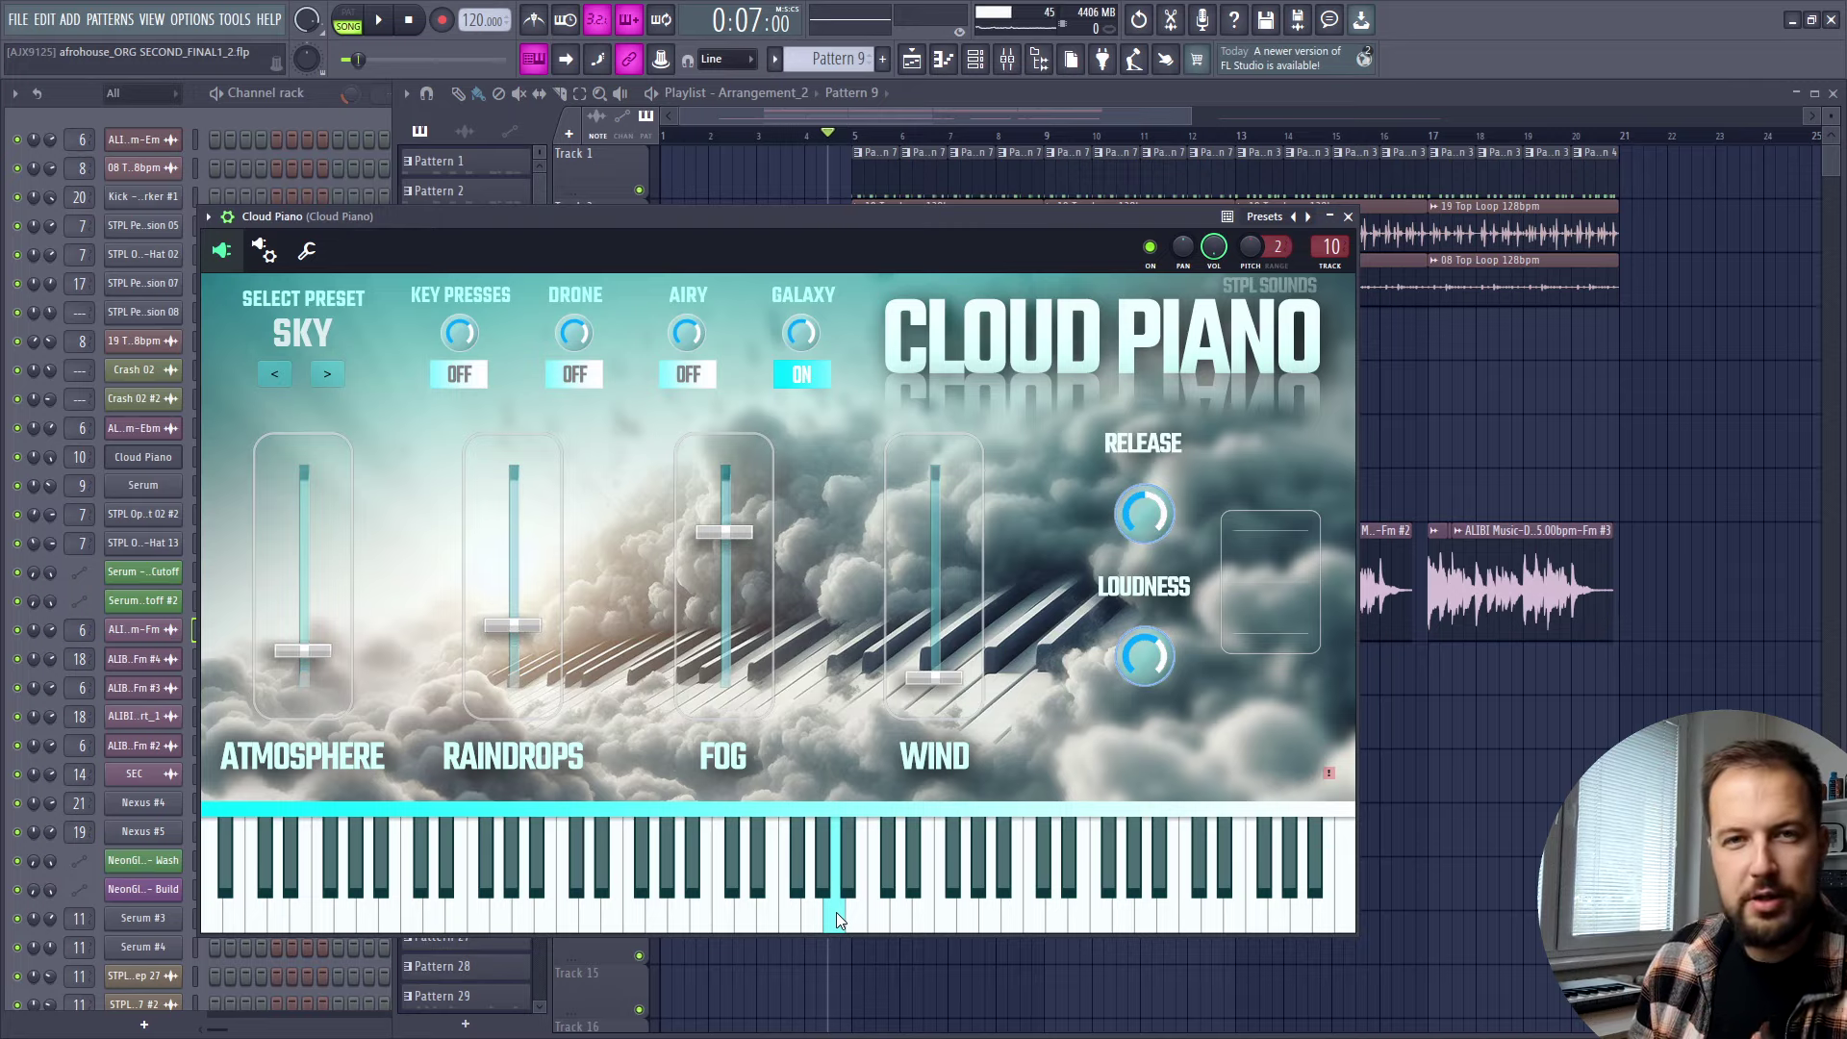
Close the Cloud Piano window and bring up Pattern 9's chord notes.
key("Escape")
scroll(975, 593, "up", 3)
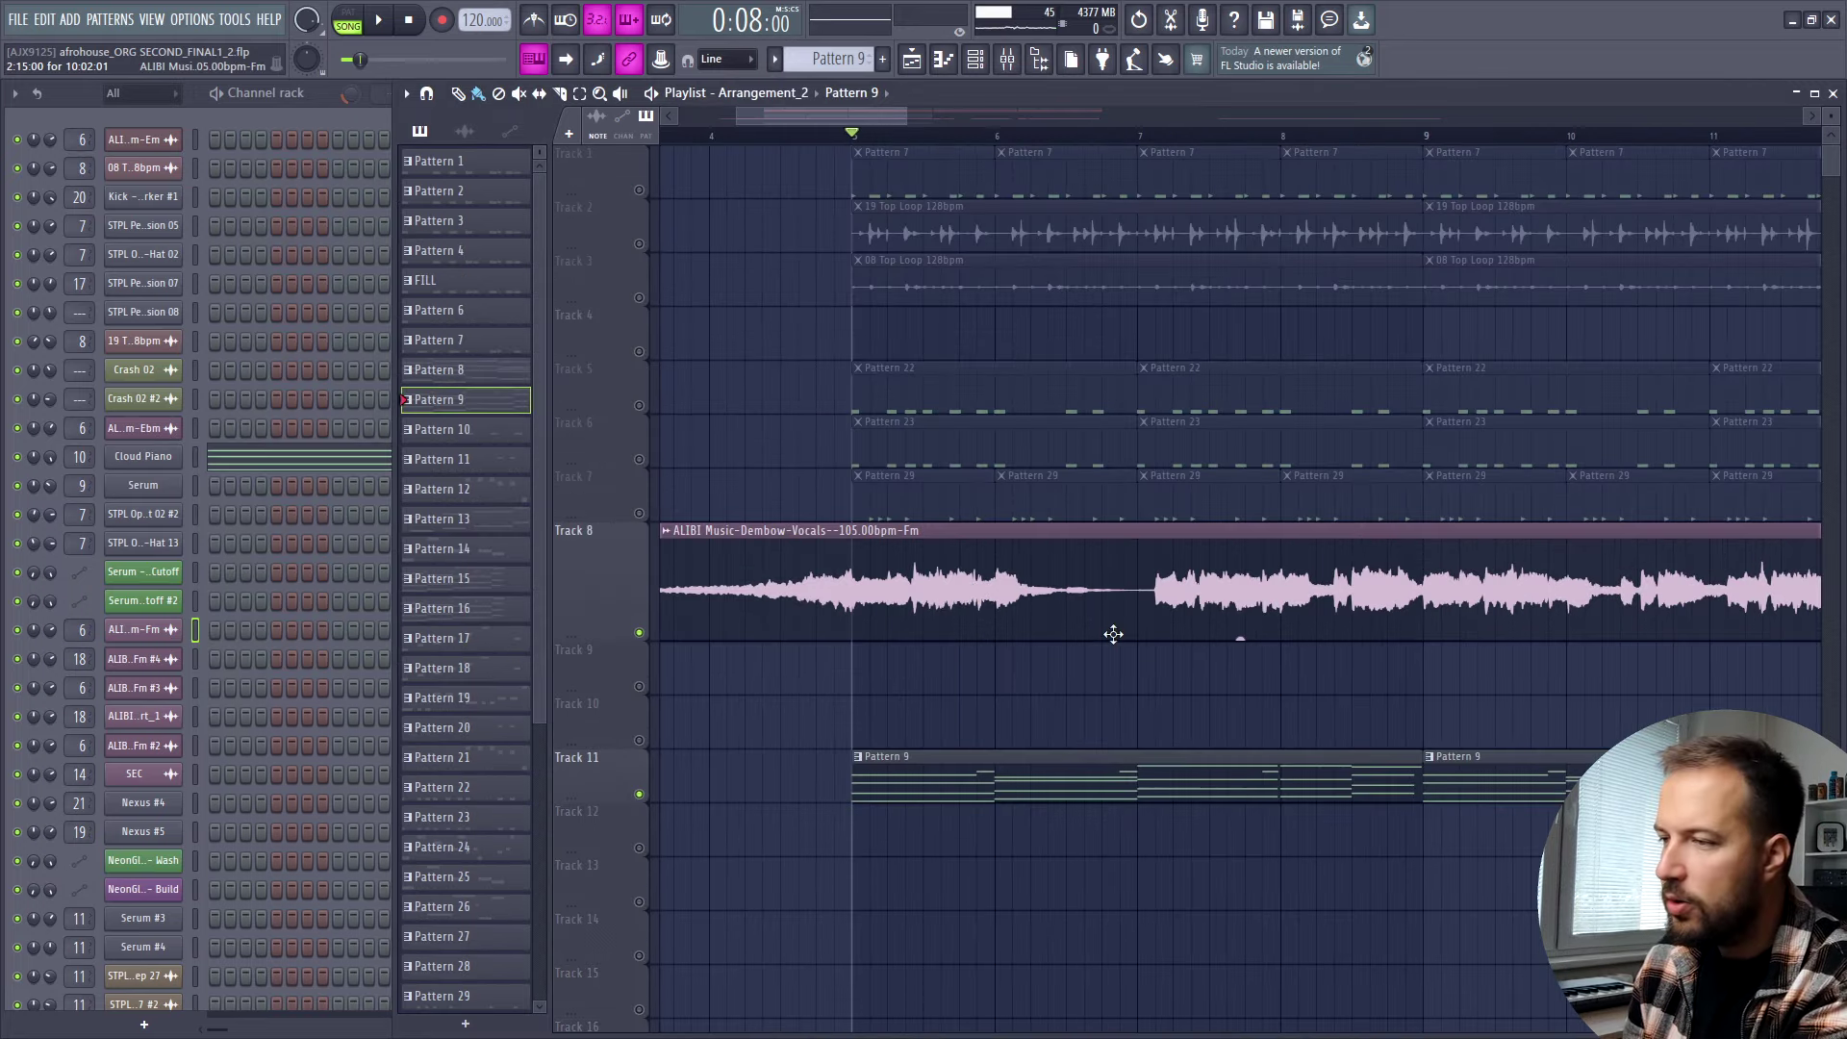
key("F7")
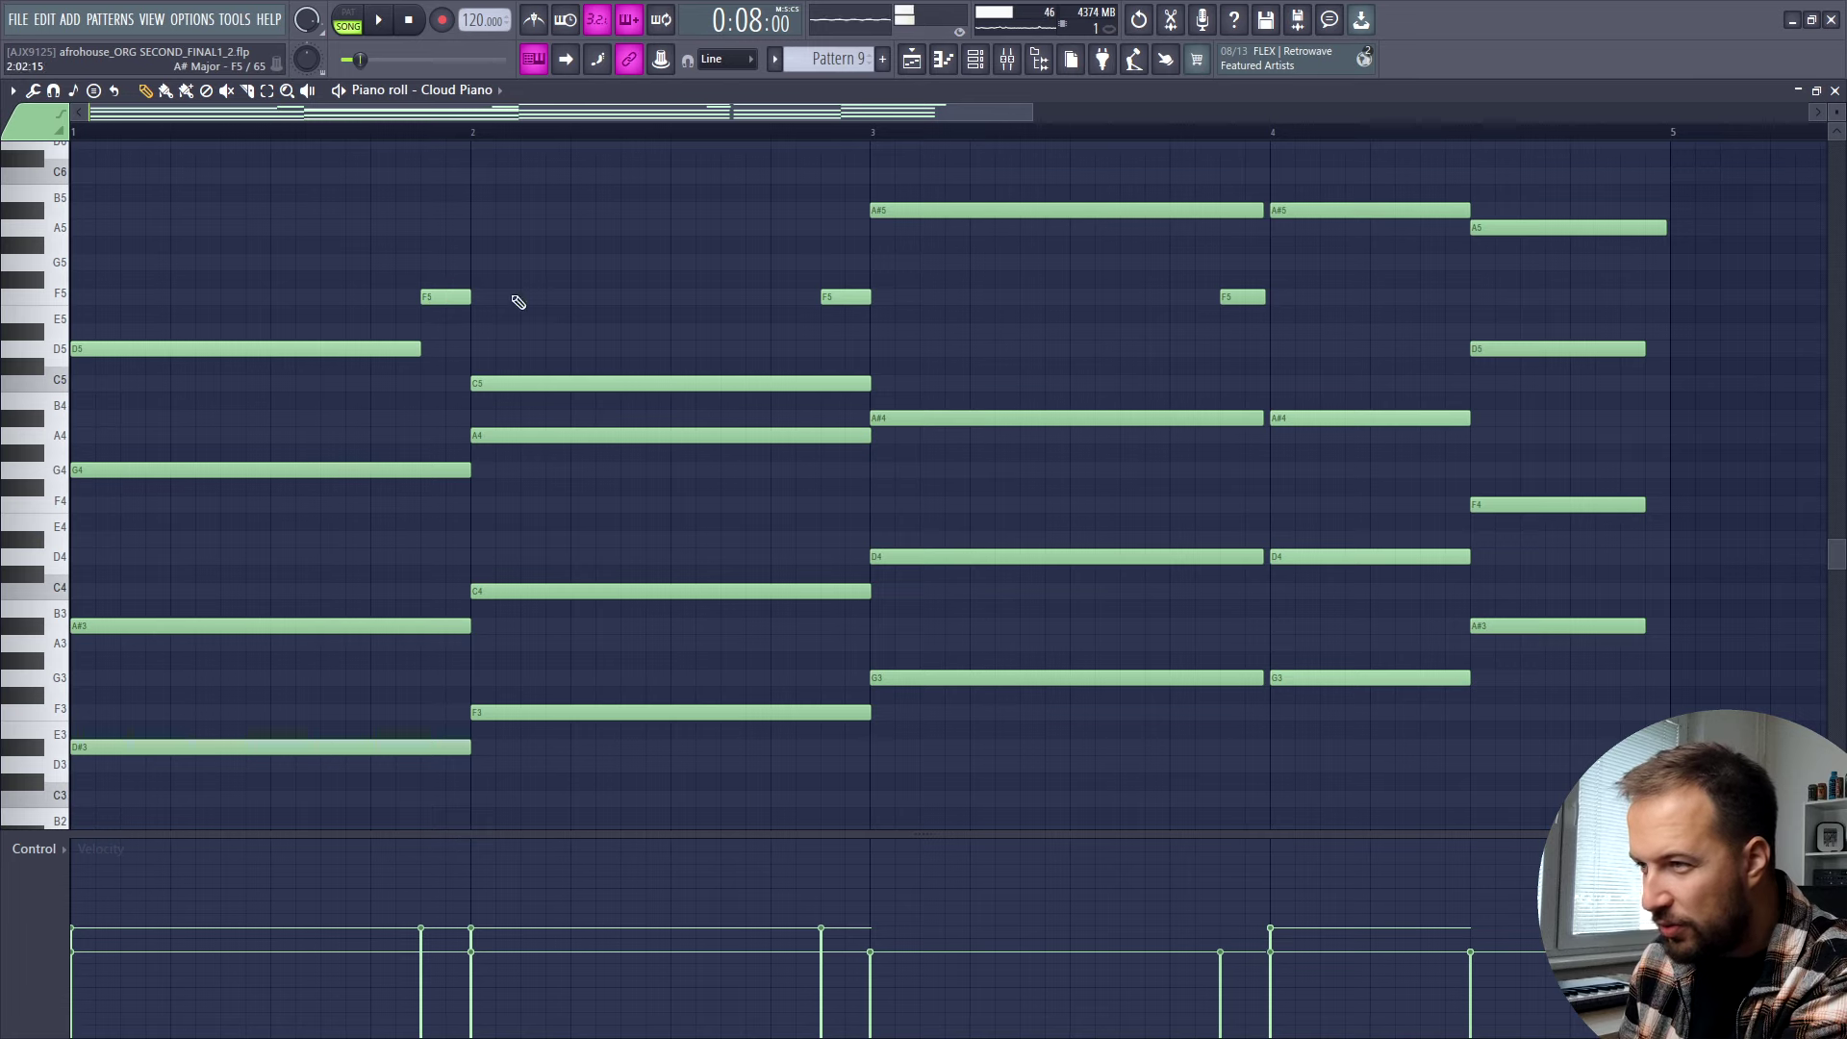
Loop the Pattern 9 chords while scrolling through the layered voicings, then stop.
key("space")
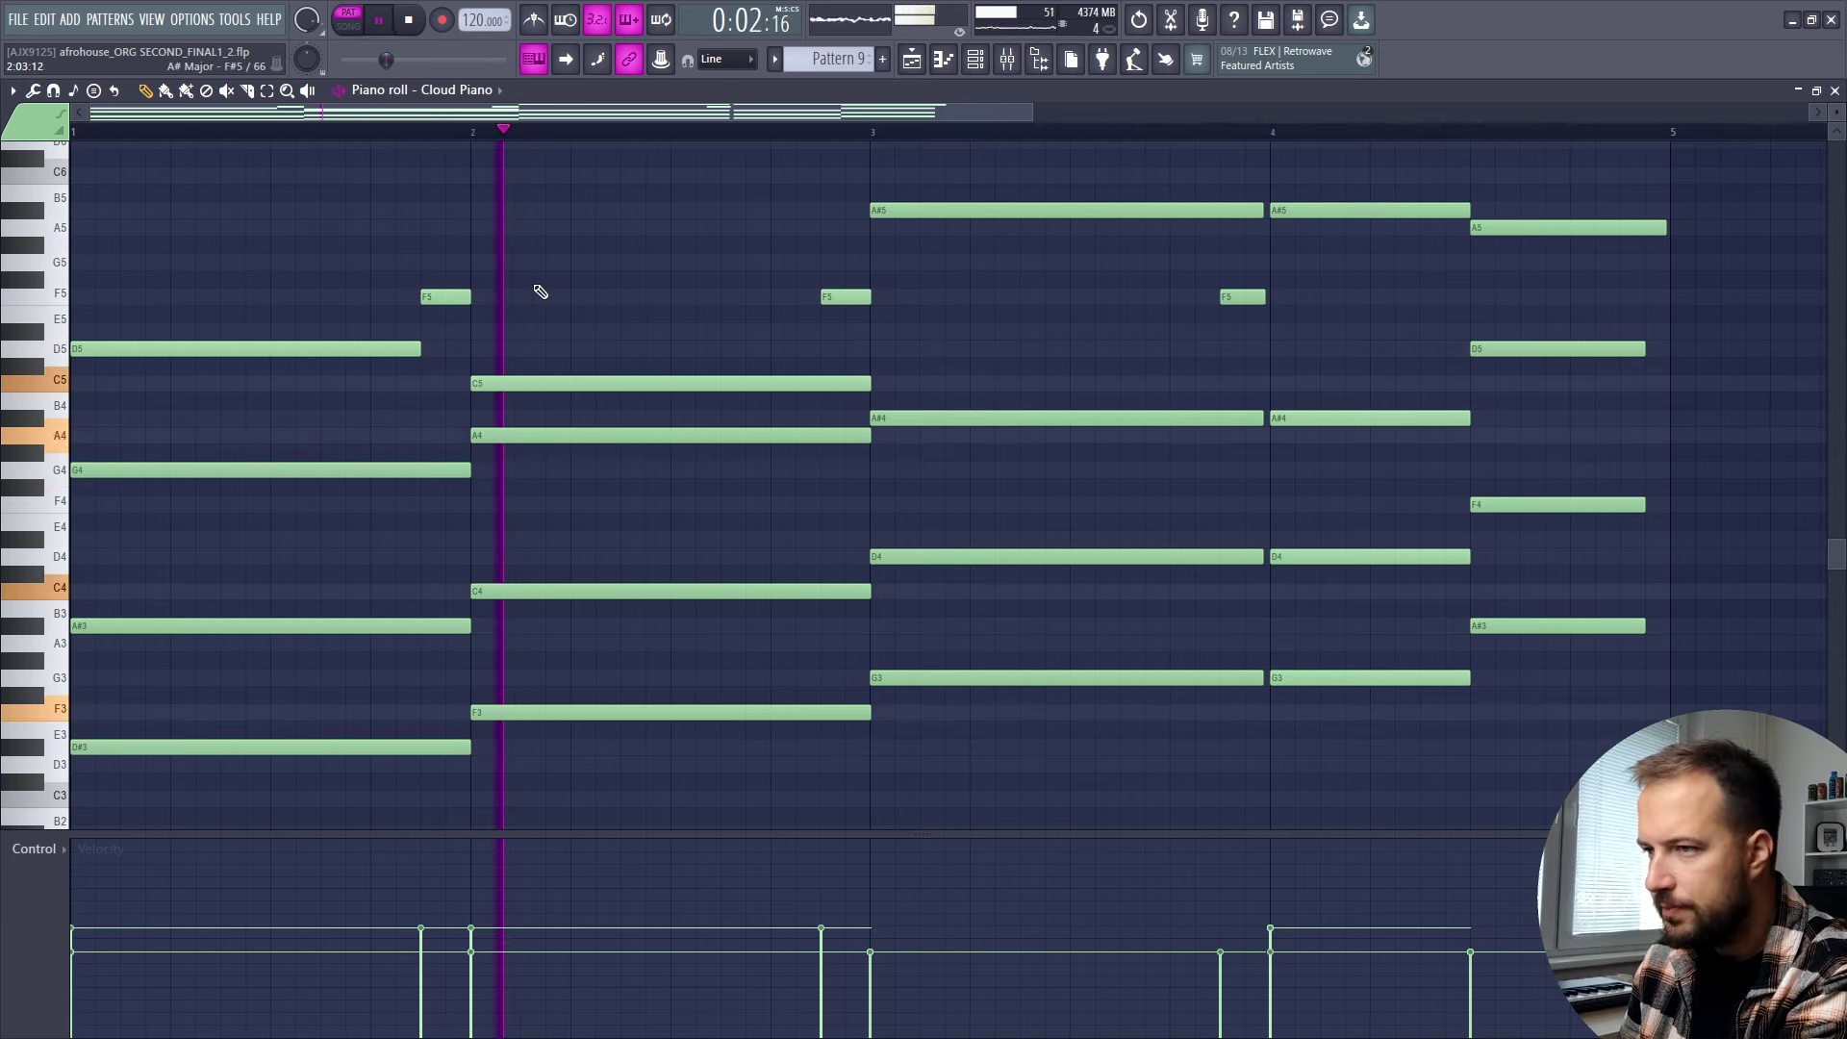
scroll(966, 343, "up", 1)
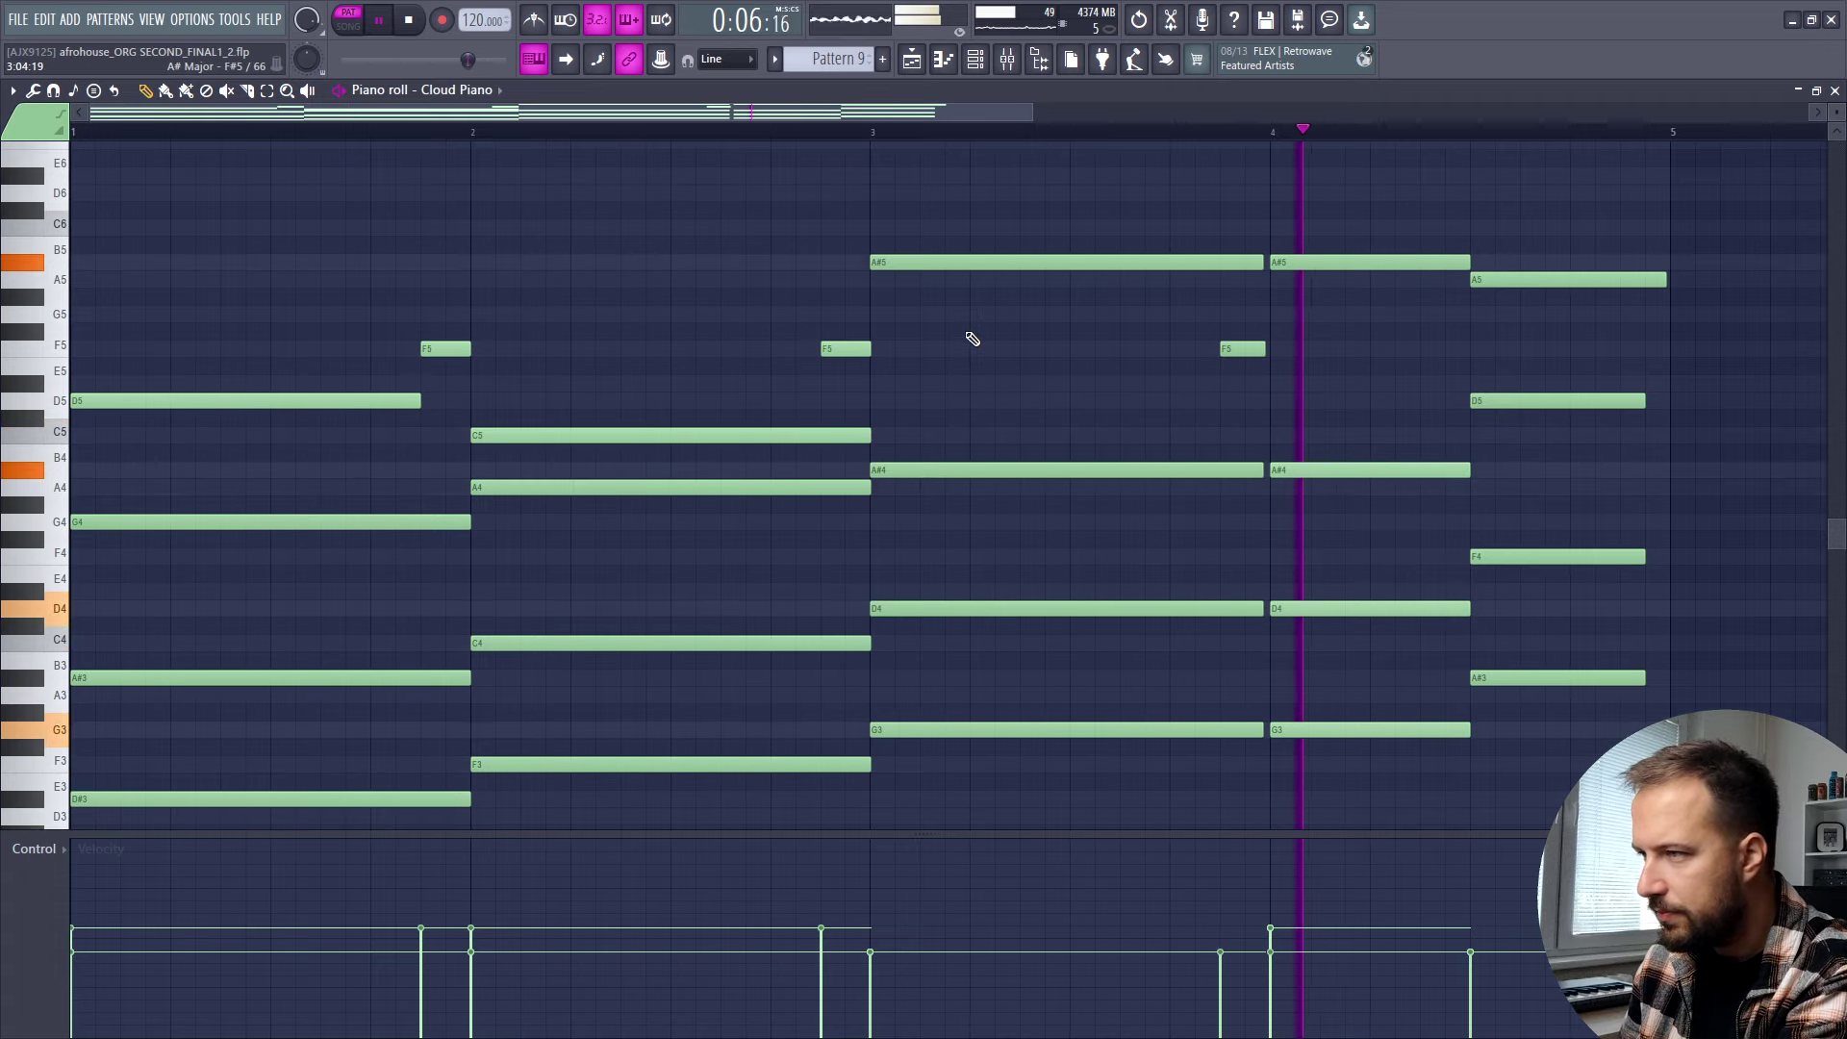
scroll(971, 339, "down", 1)
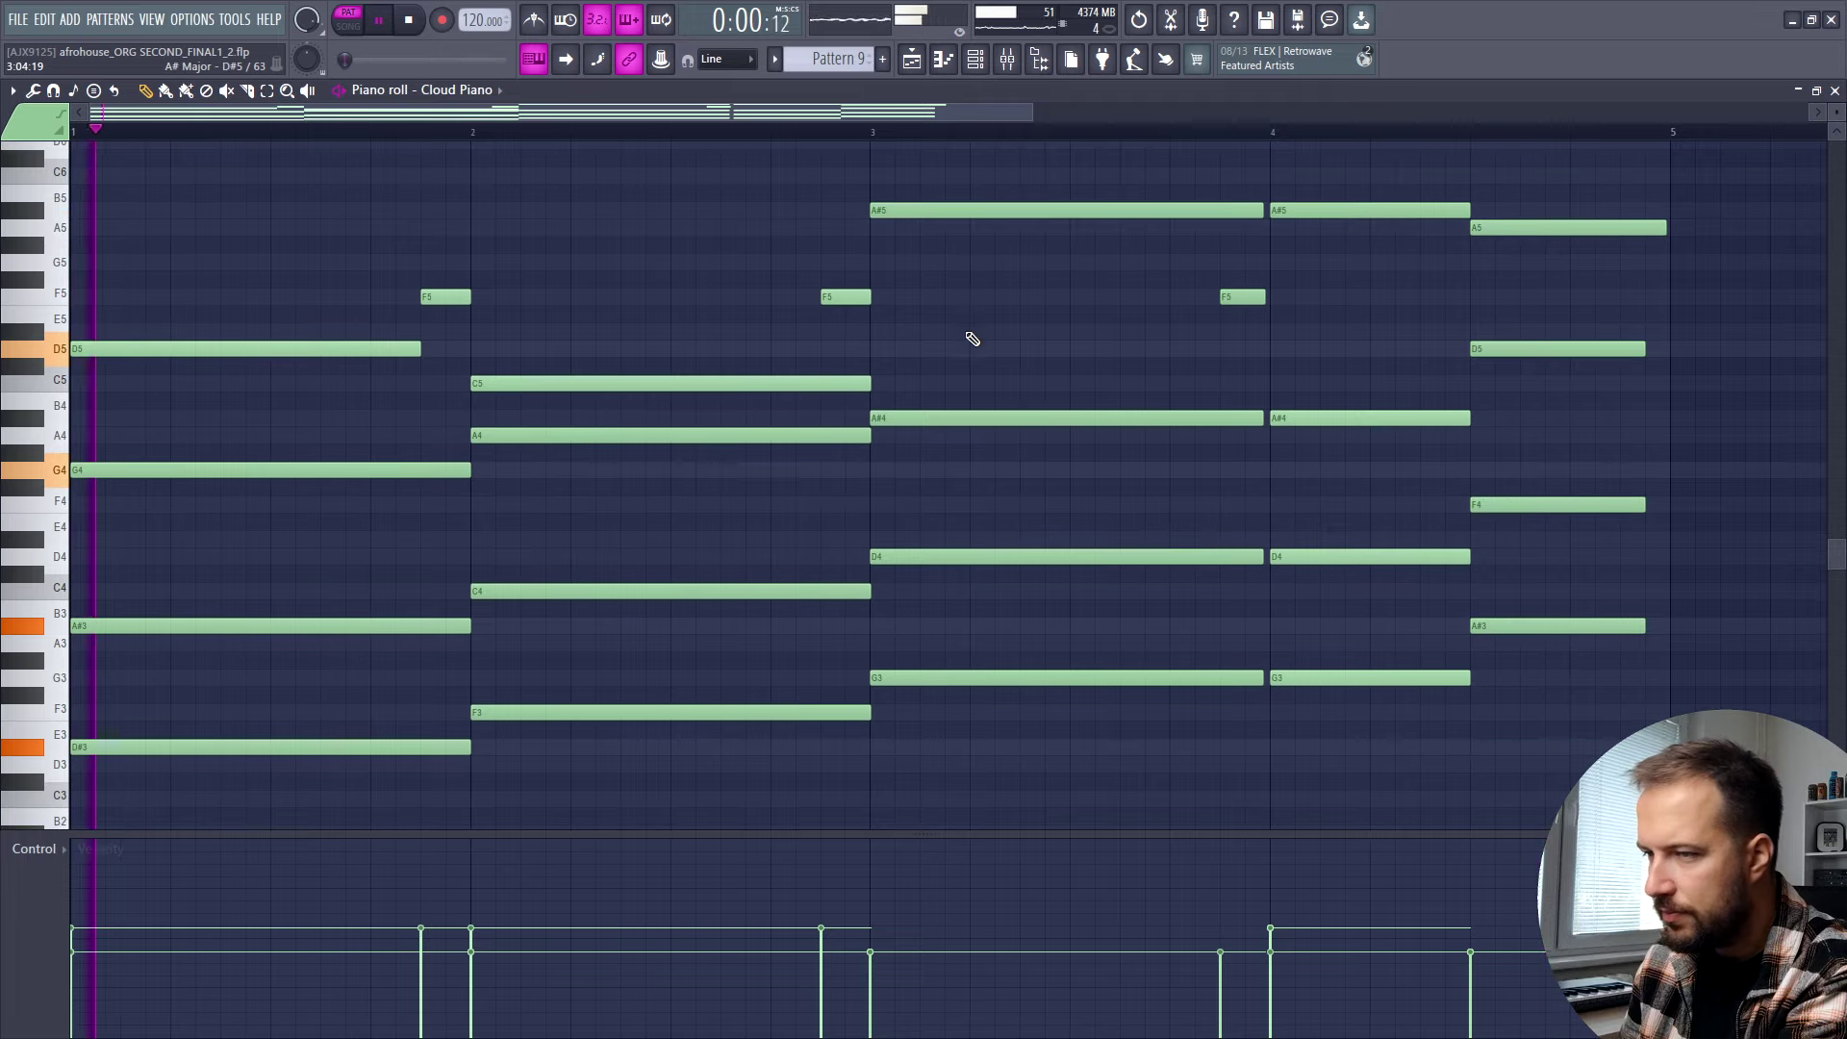
key("space")
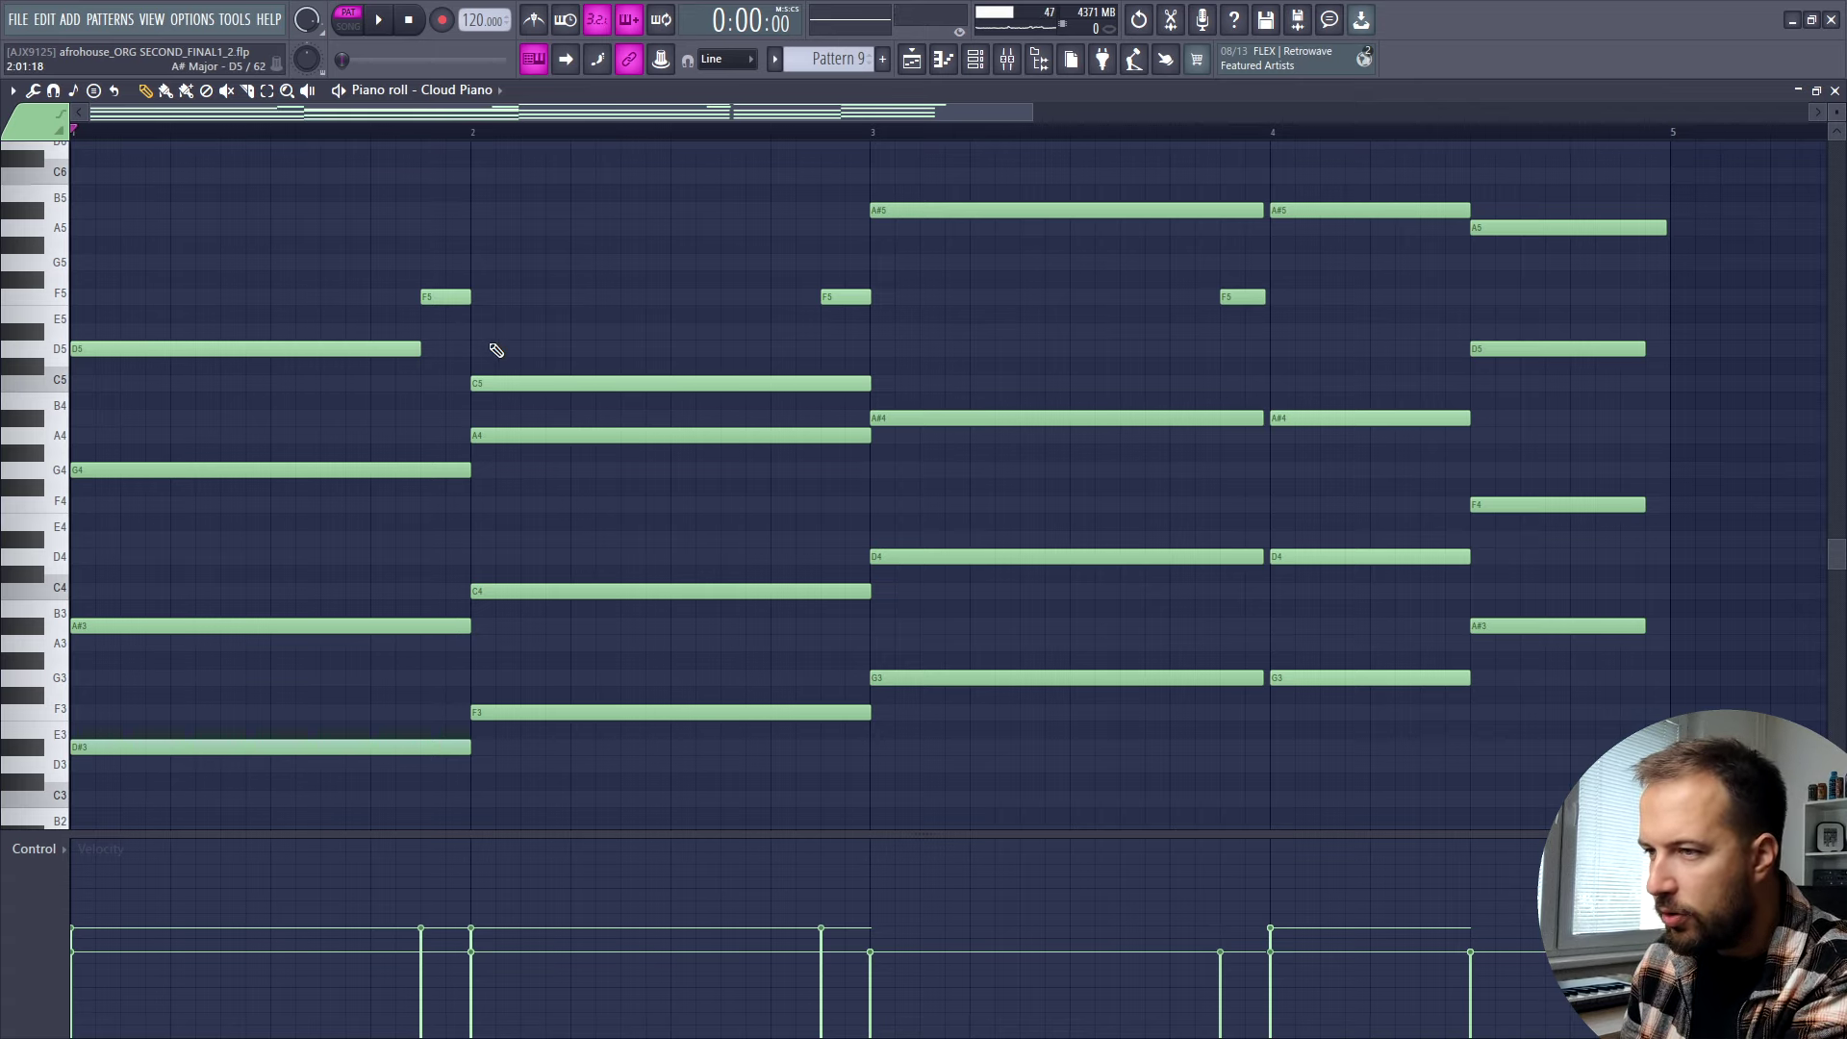
scroll(784, 345, "up", 1)
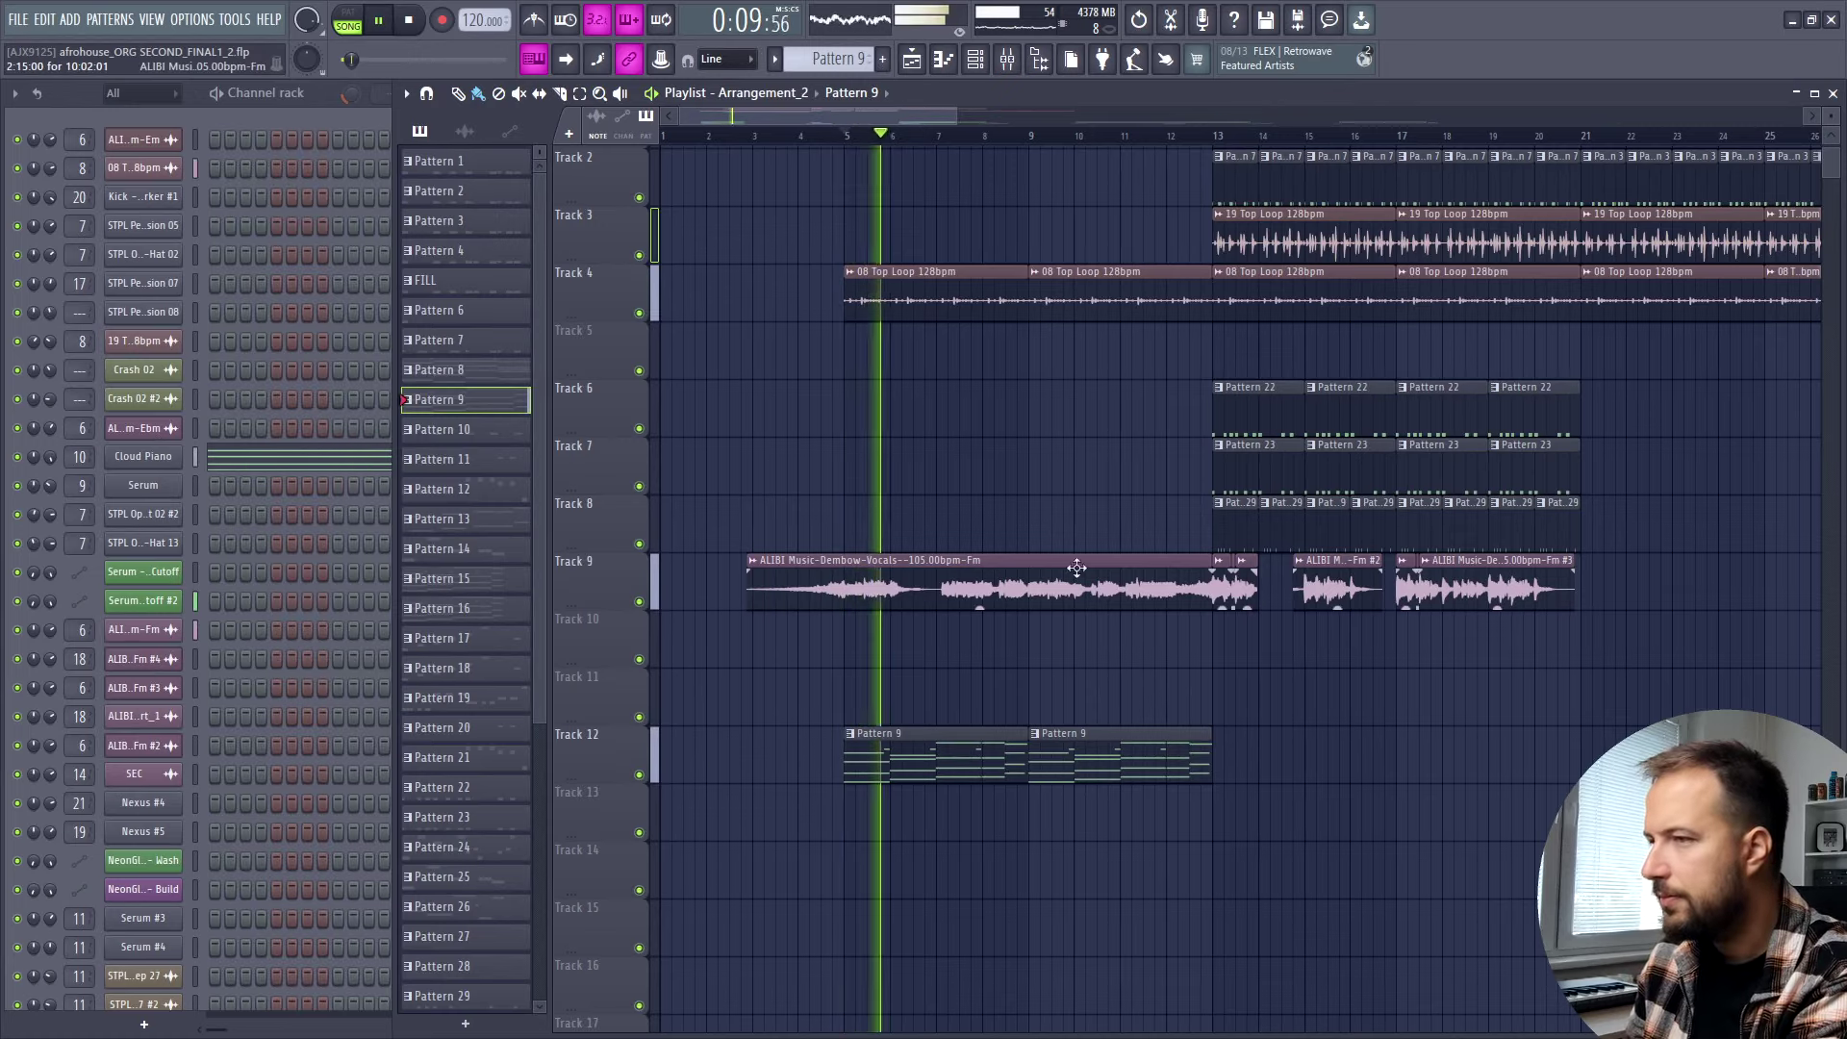
Scroll the playlist to the top loop, vocal and Pattern 9 intro tracks and stop playback.
scroll(1058, 495, "up", 1)
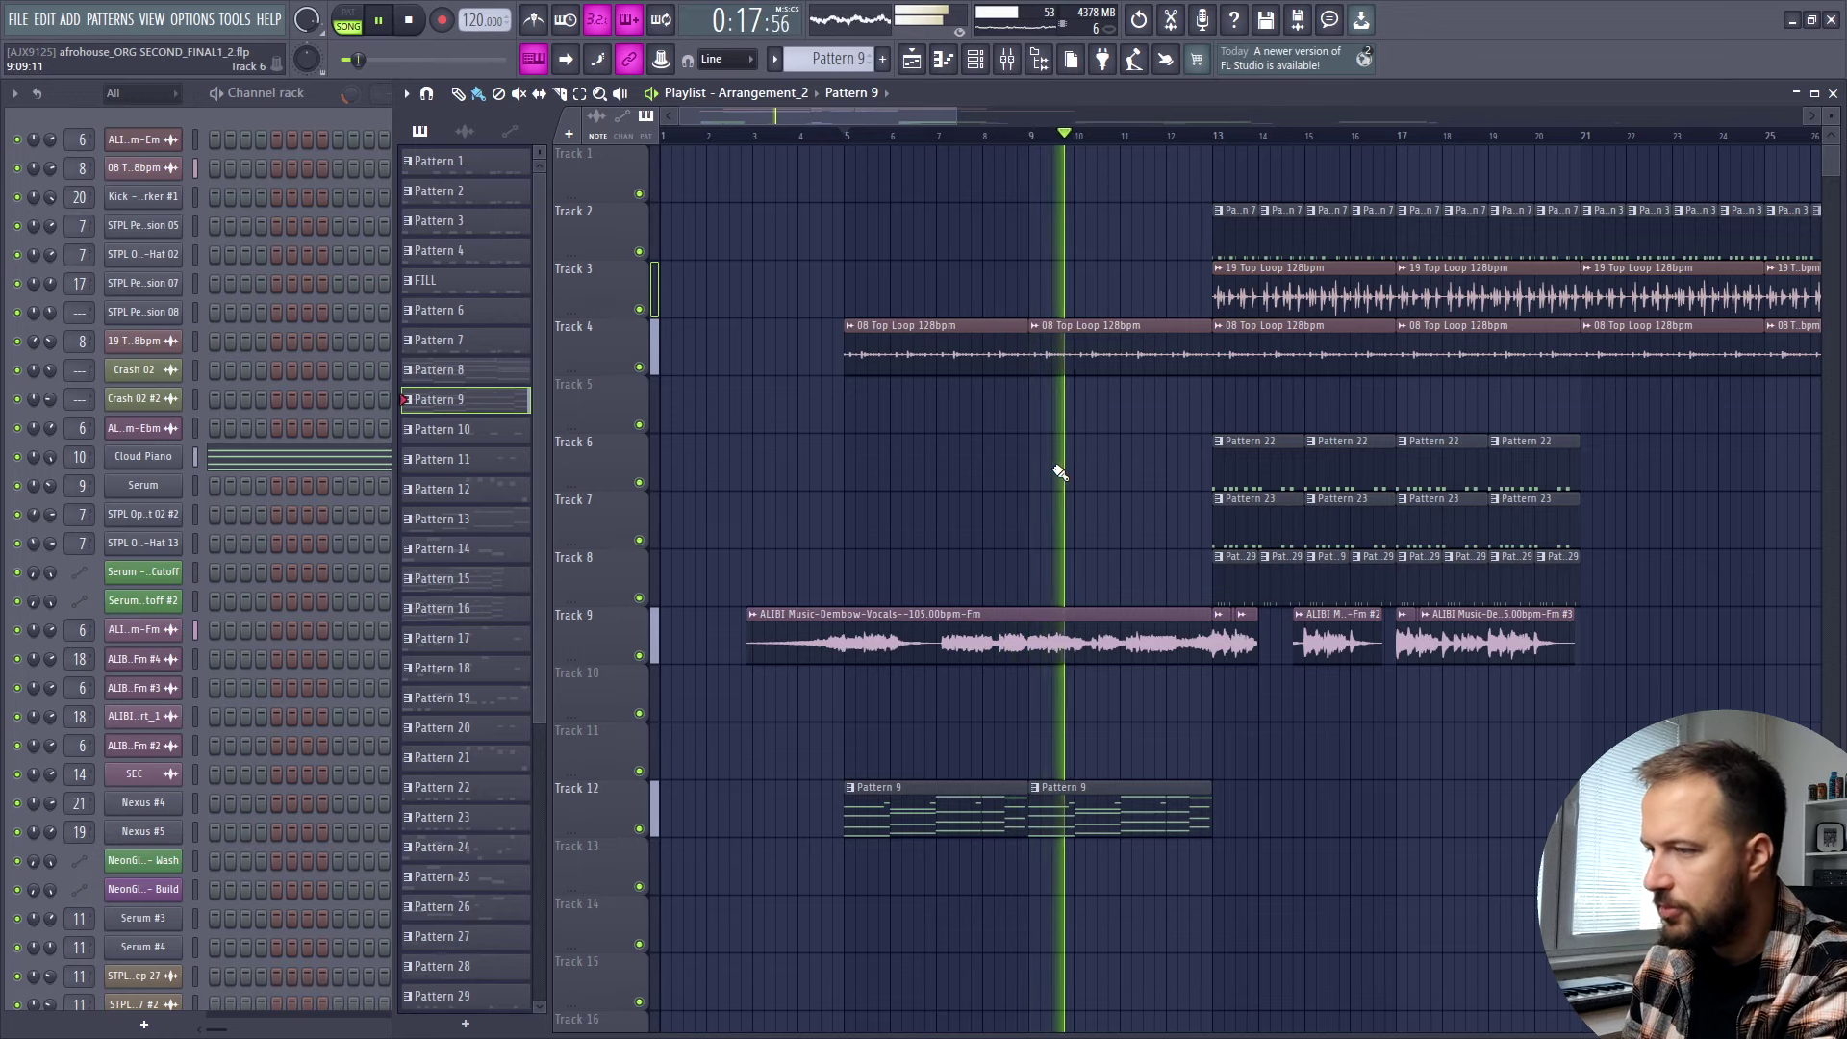
key("space")
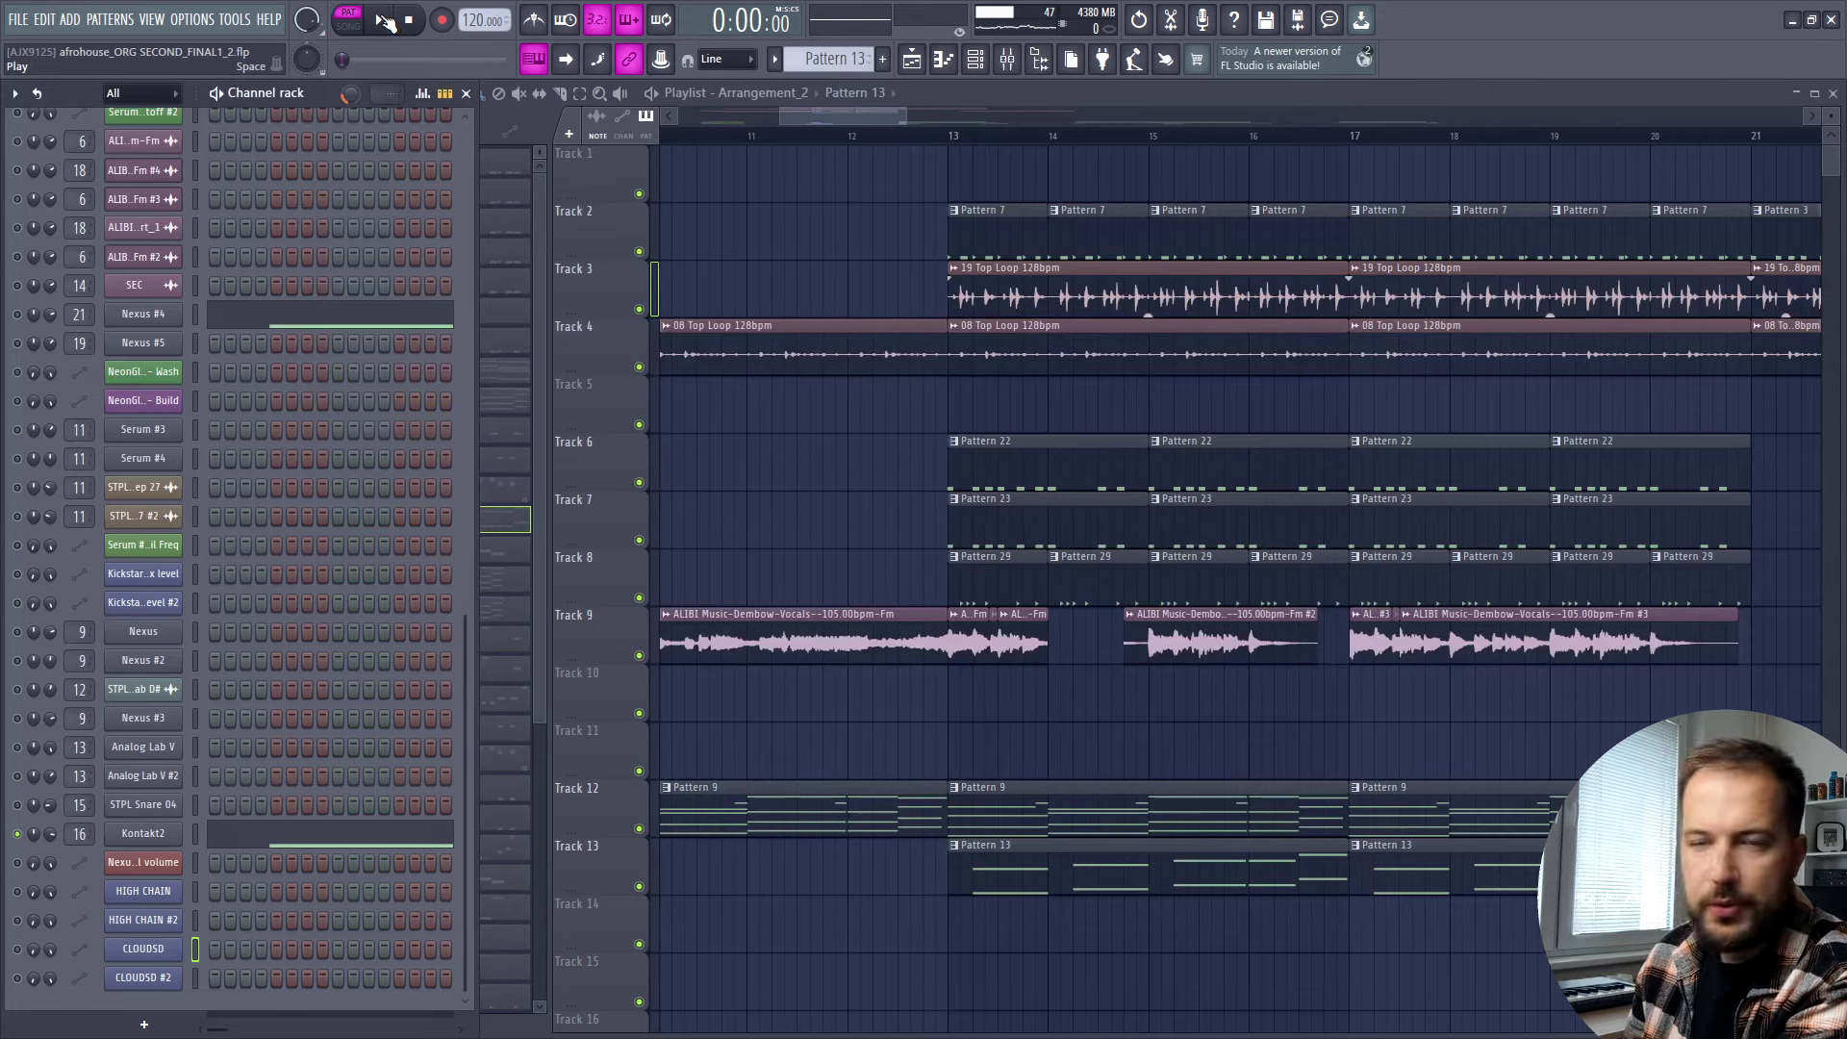
Open Pattern 13's Kontakt2 line (D#3, F3, G3, A#3) and play it, briefly toggling the metronome.
left_click(361, 833)
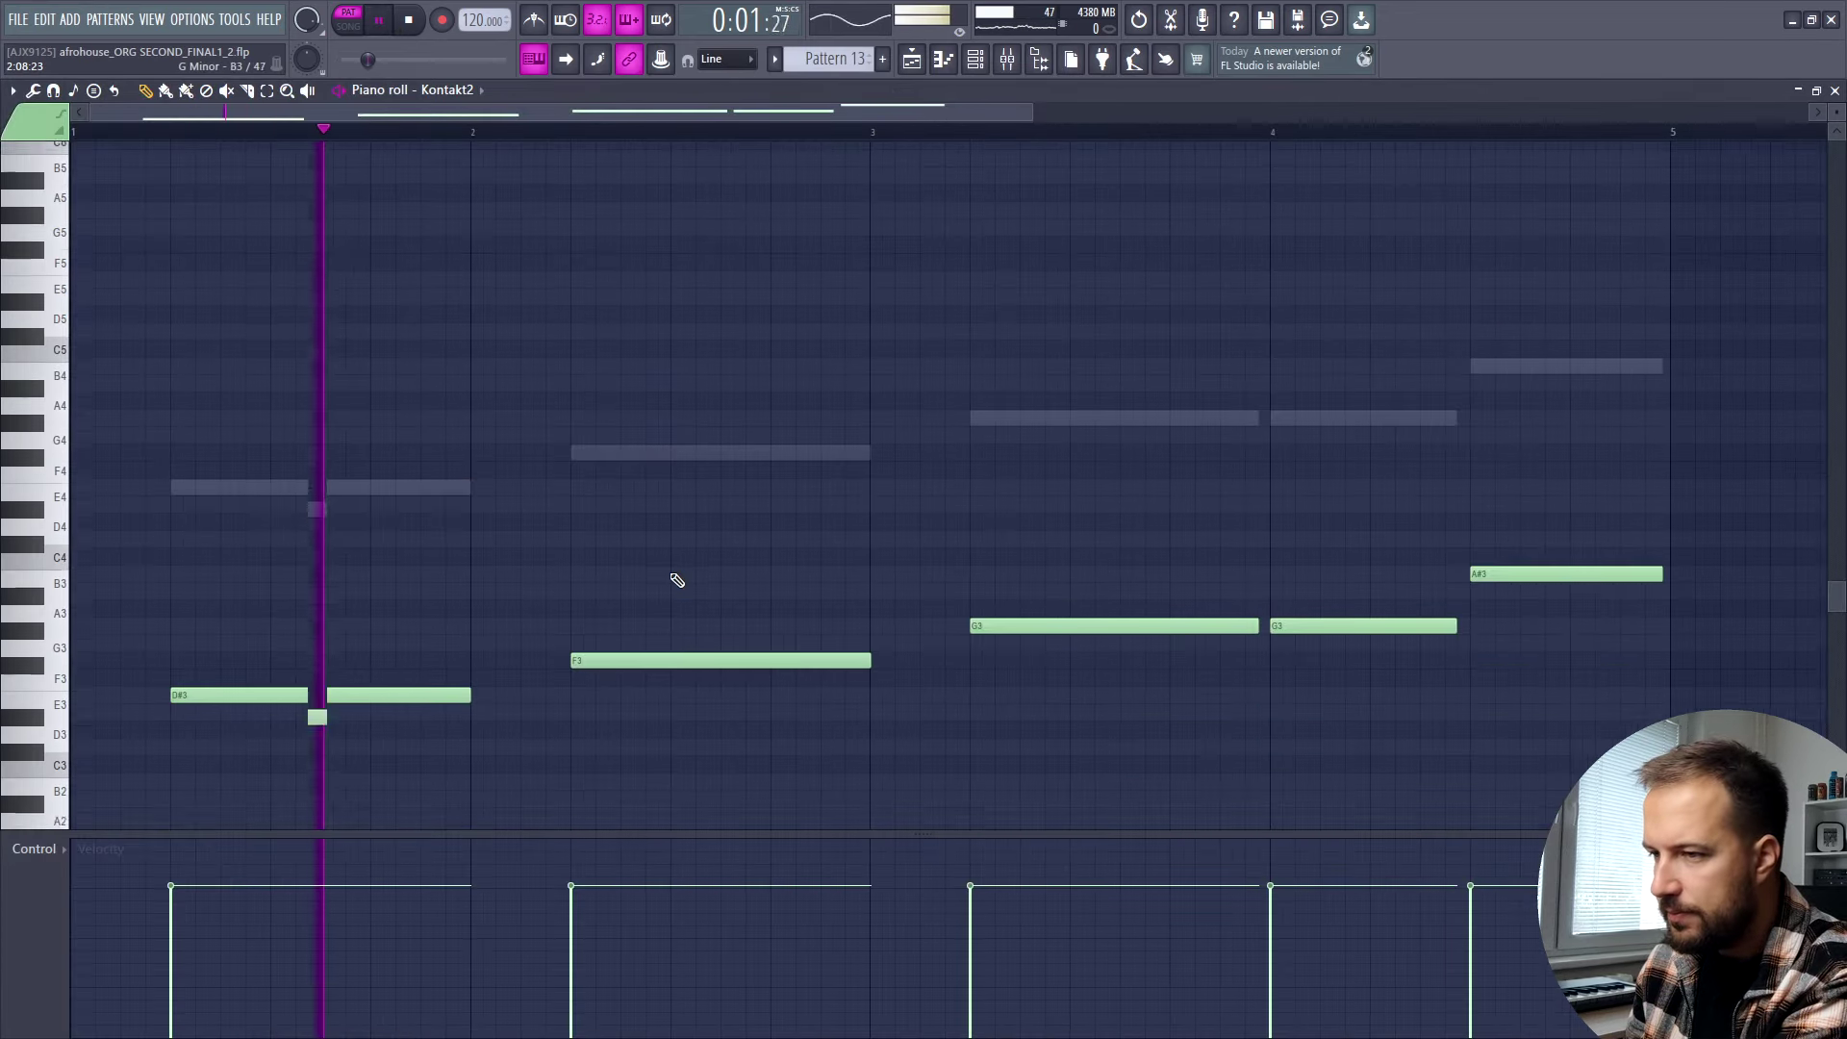
scroll(994, 475, "up", 2)
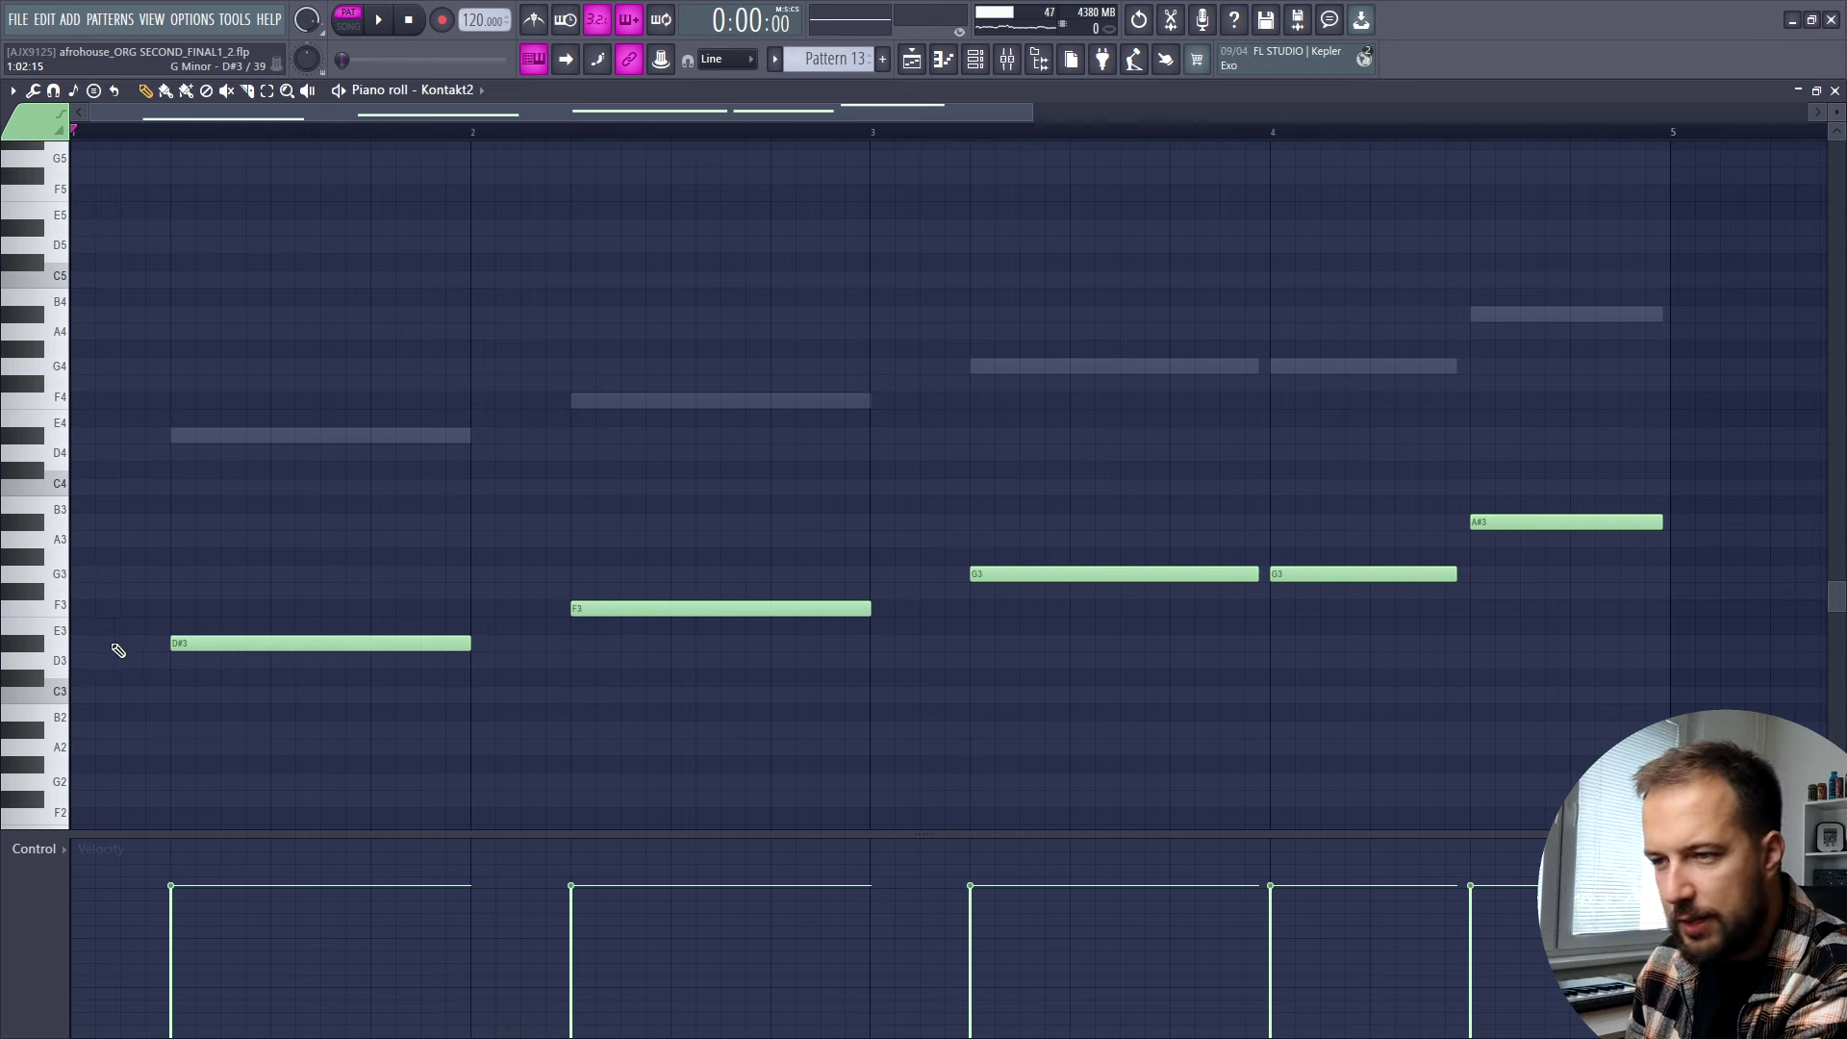
key("space")
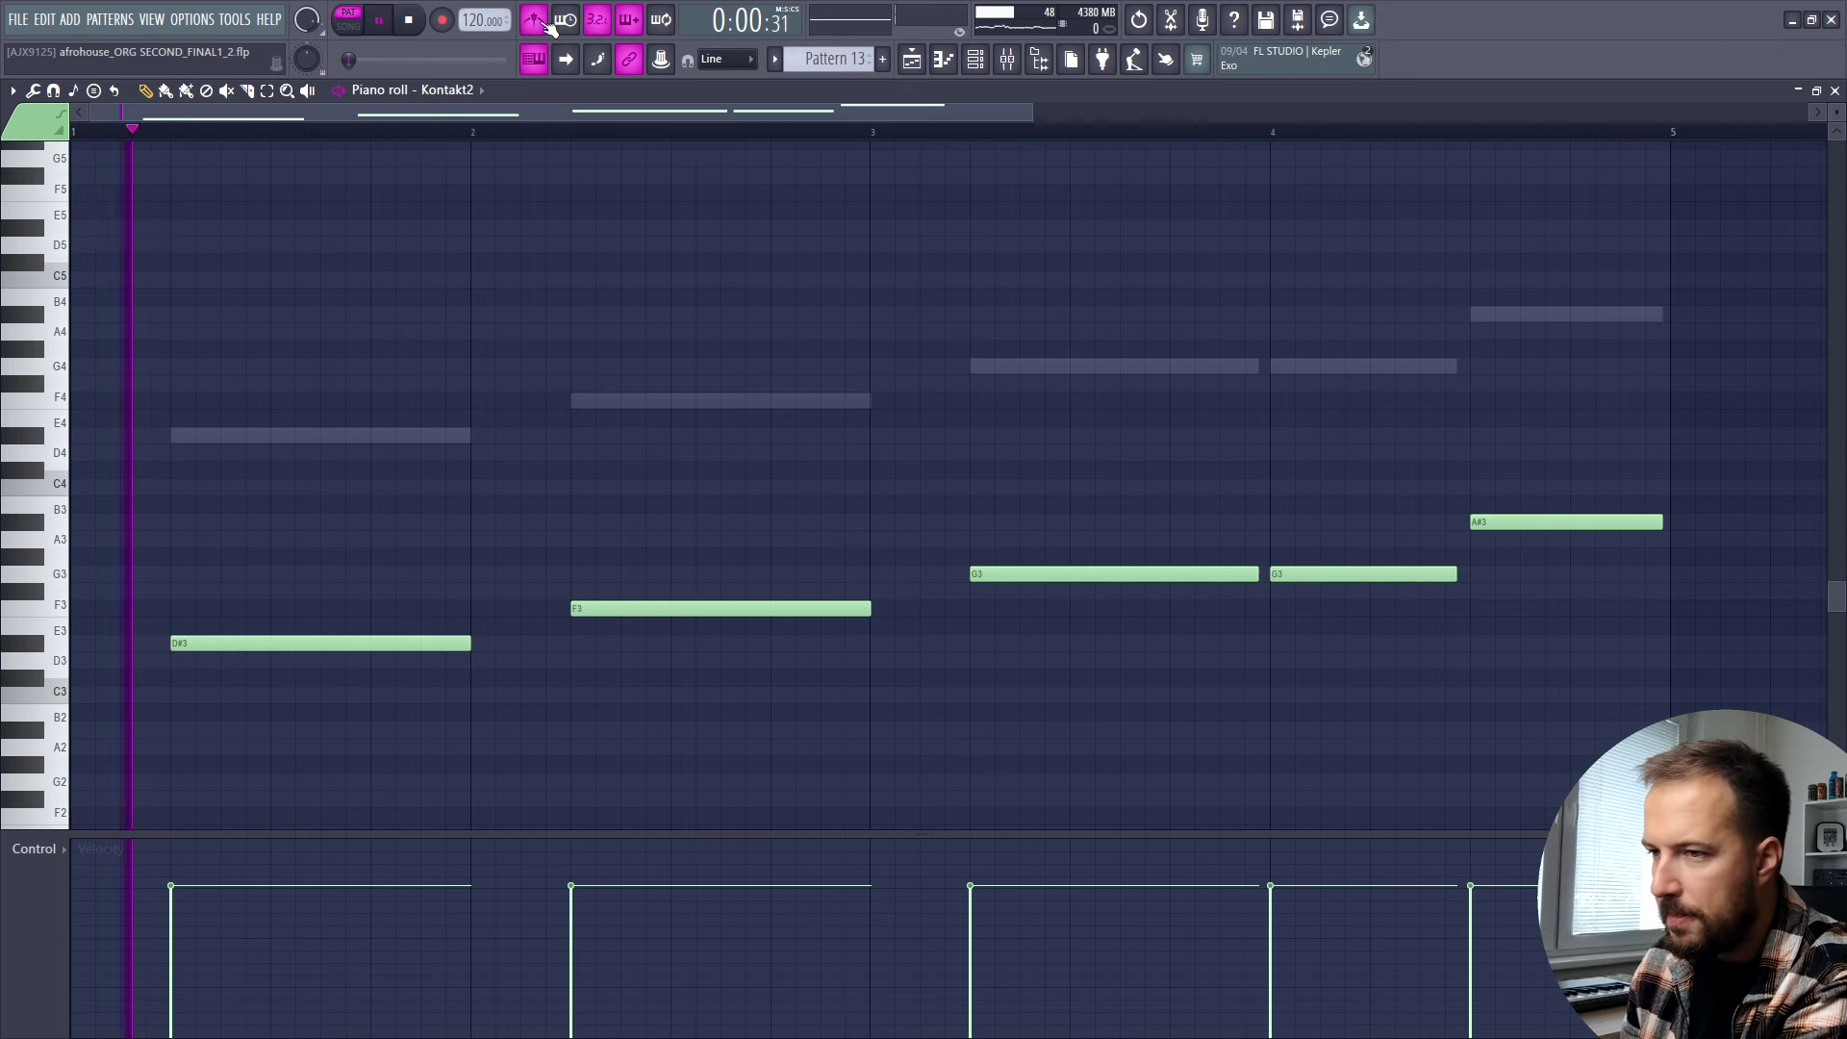
left_click(534, 20)
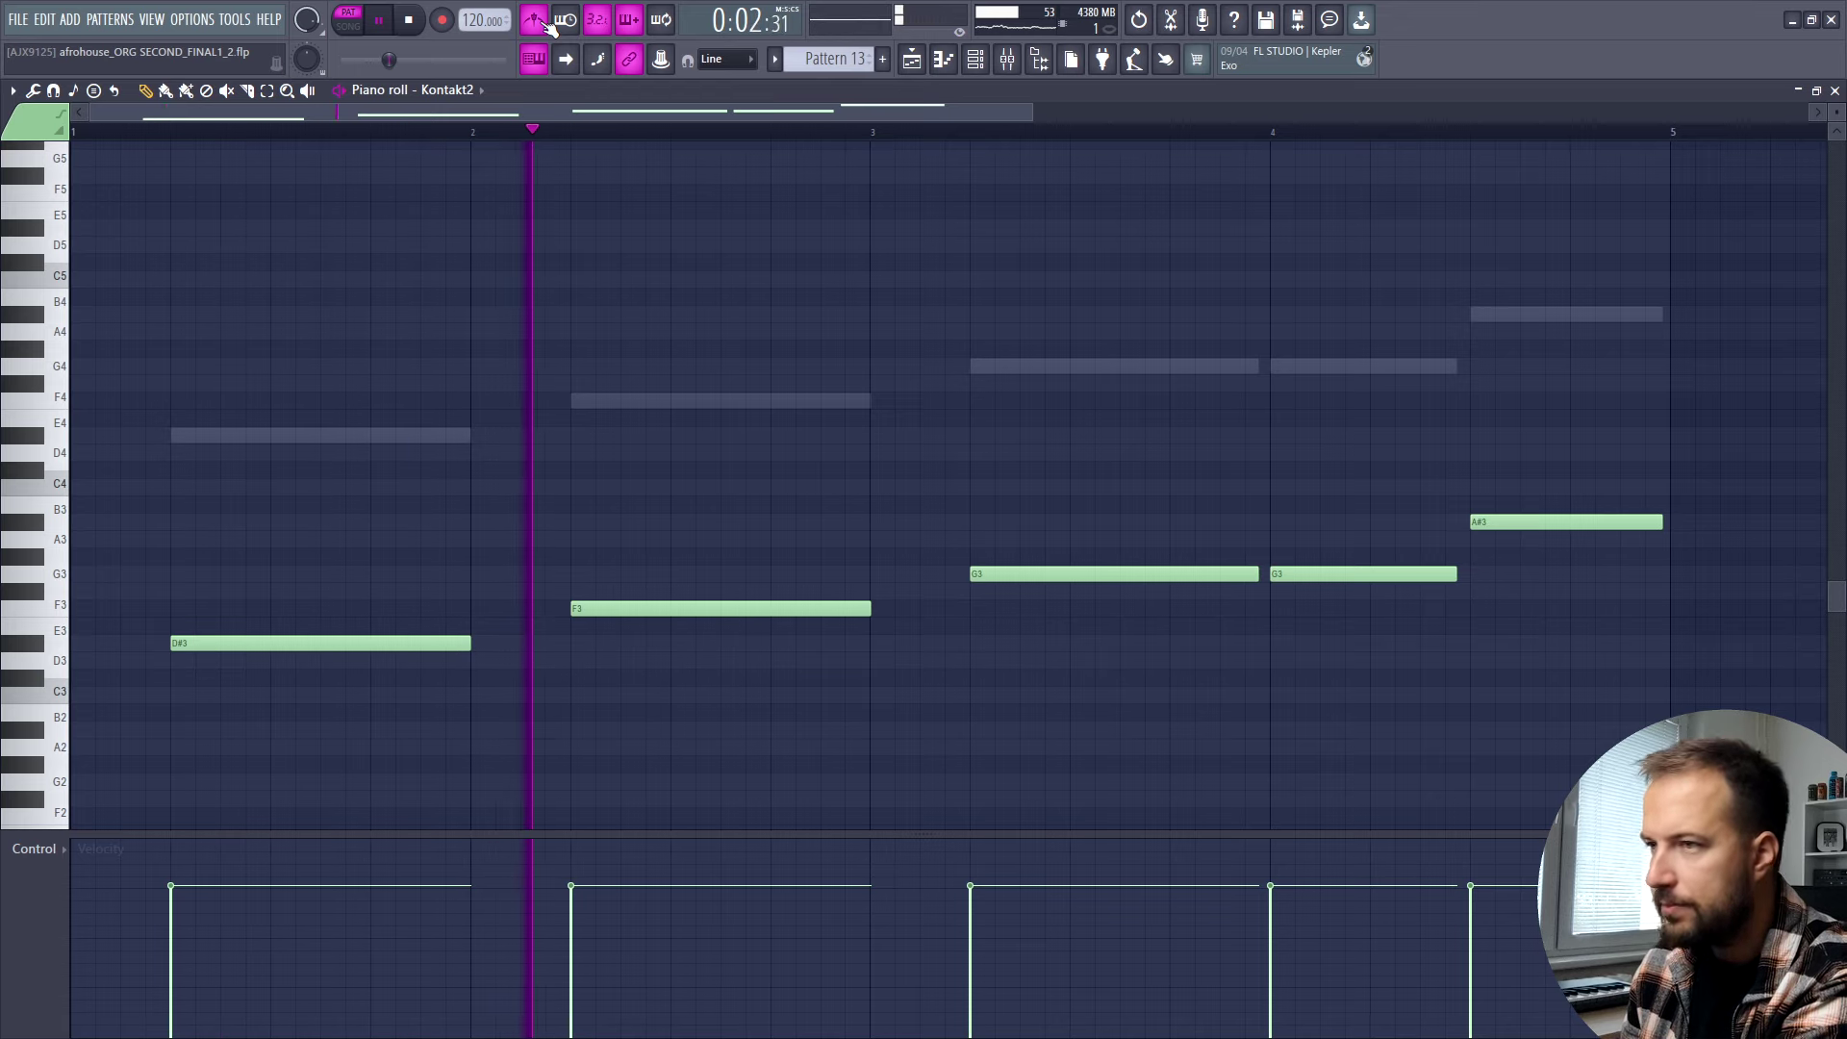
left_click(534, 19)
key("space")
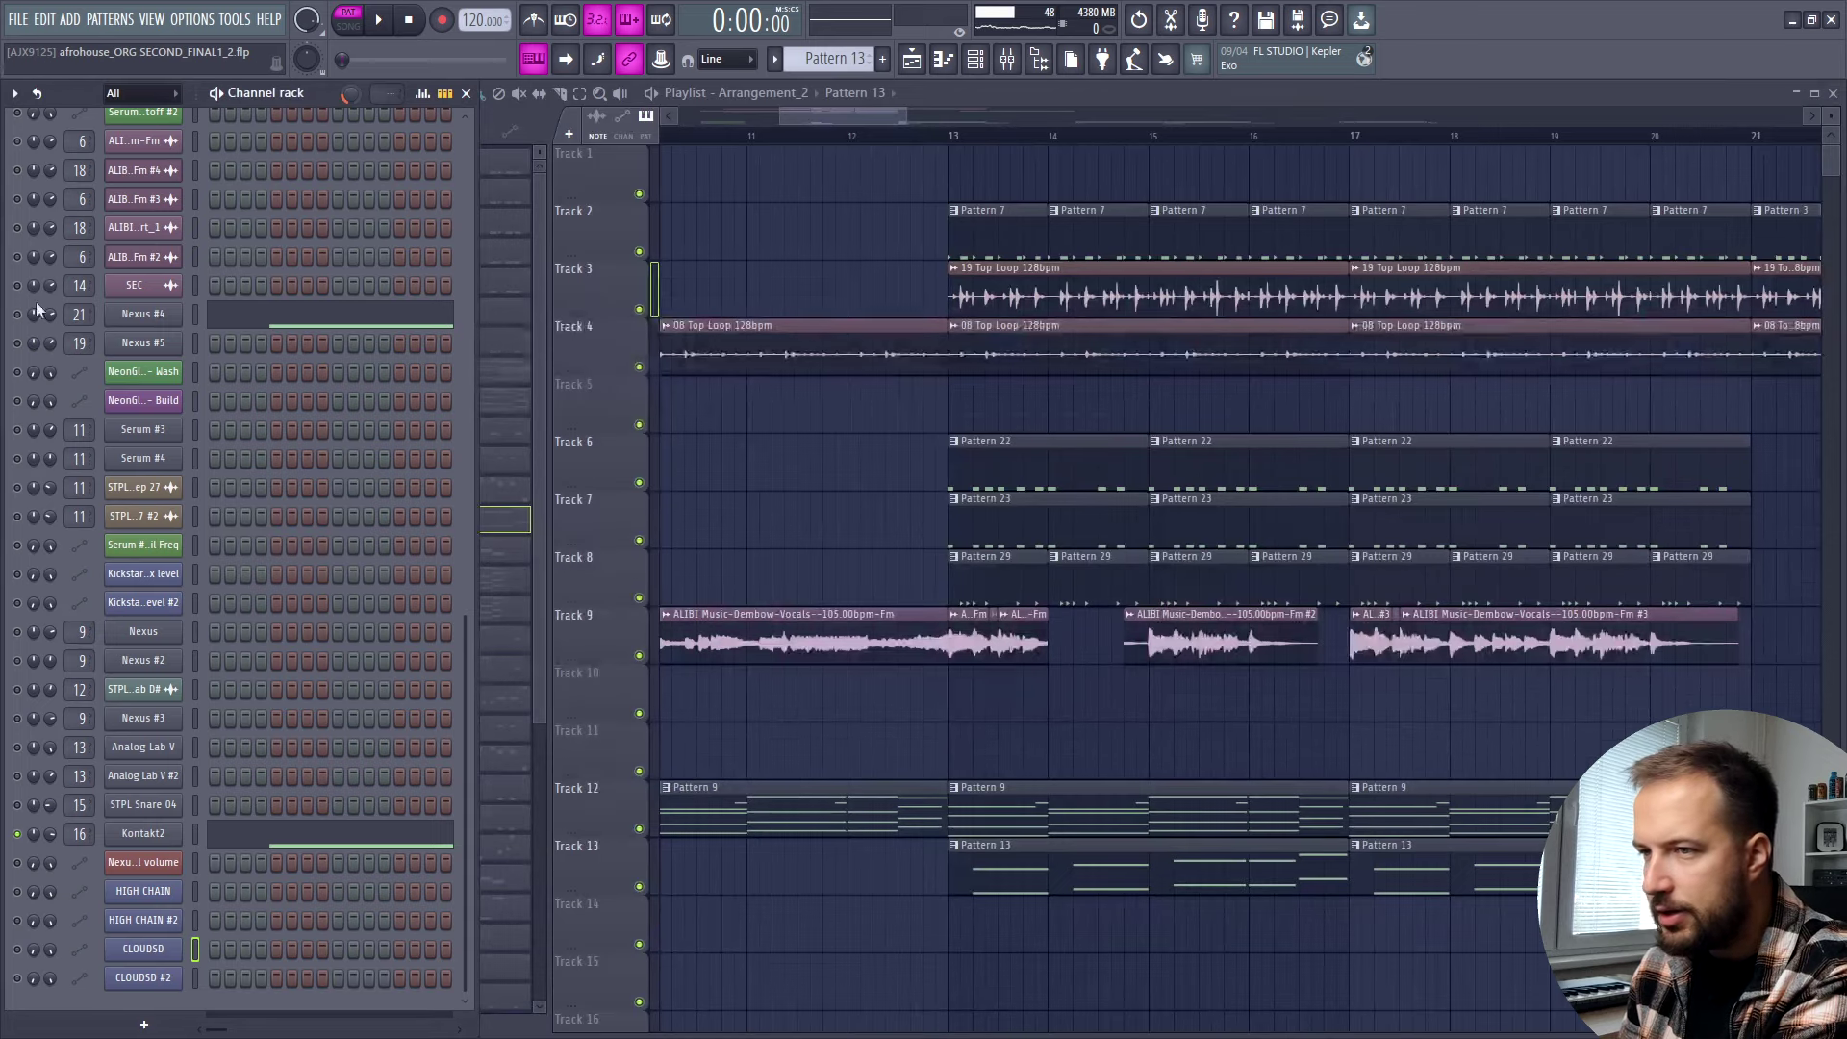
left_click(152, 317)
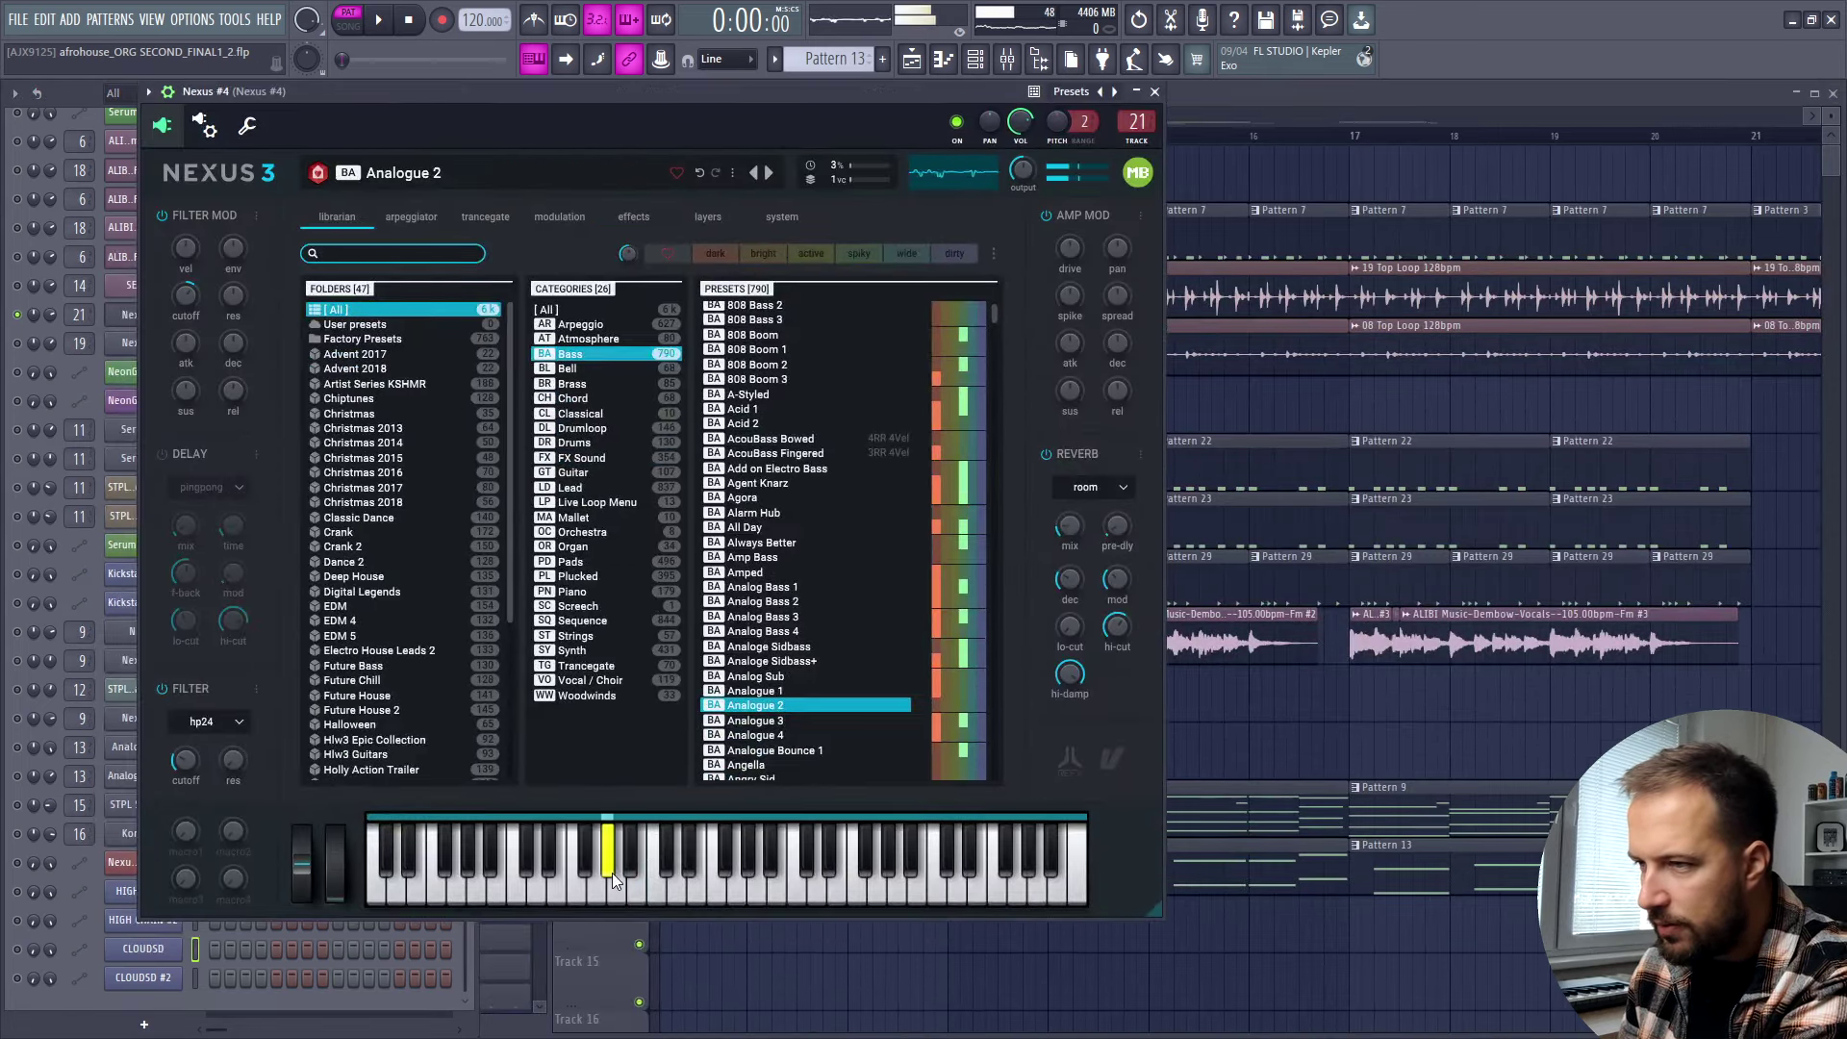
left_click(567, 887)
left_click(499, 887)
left_click(639, 887)
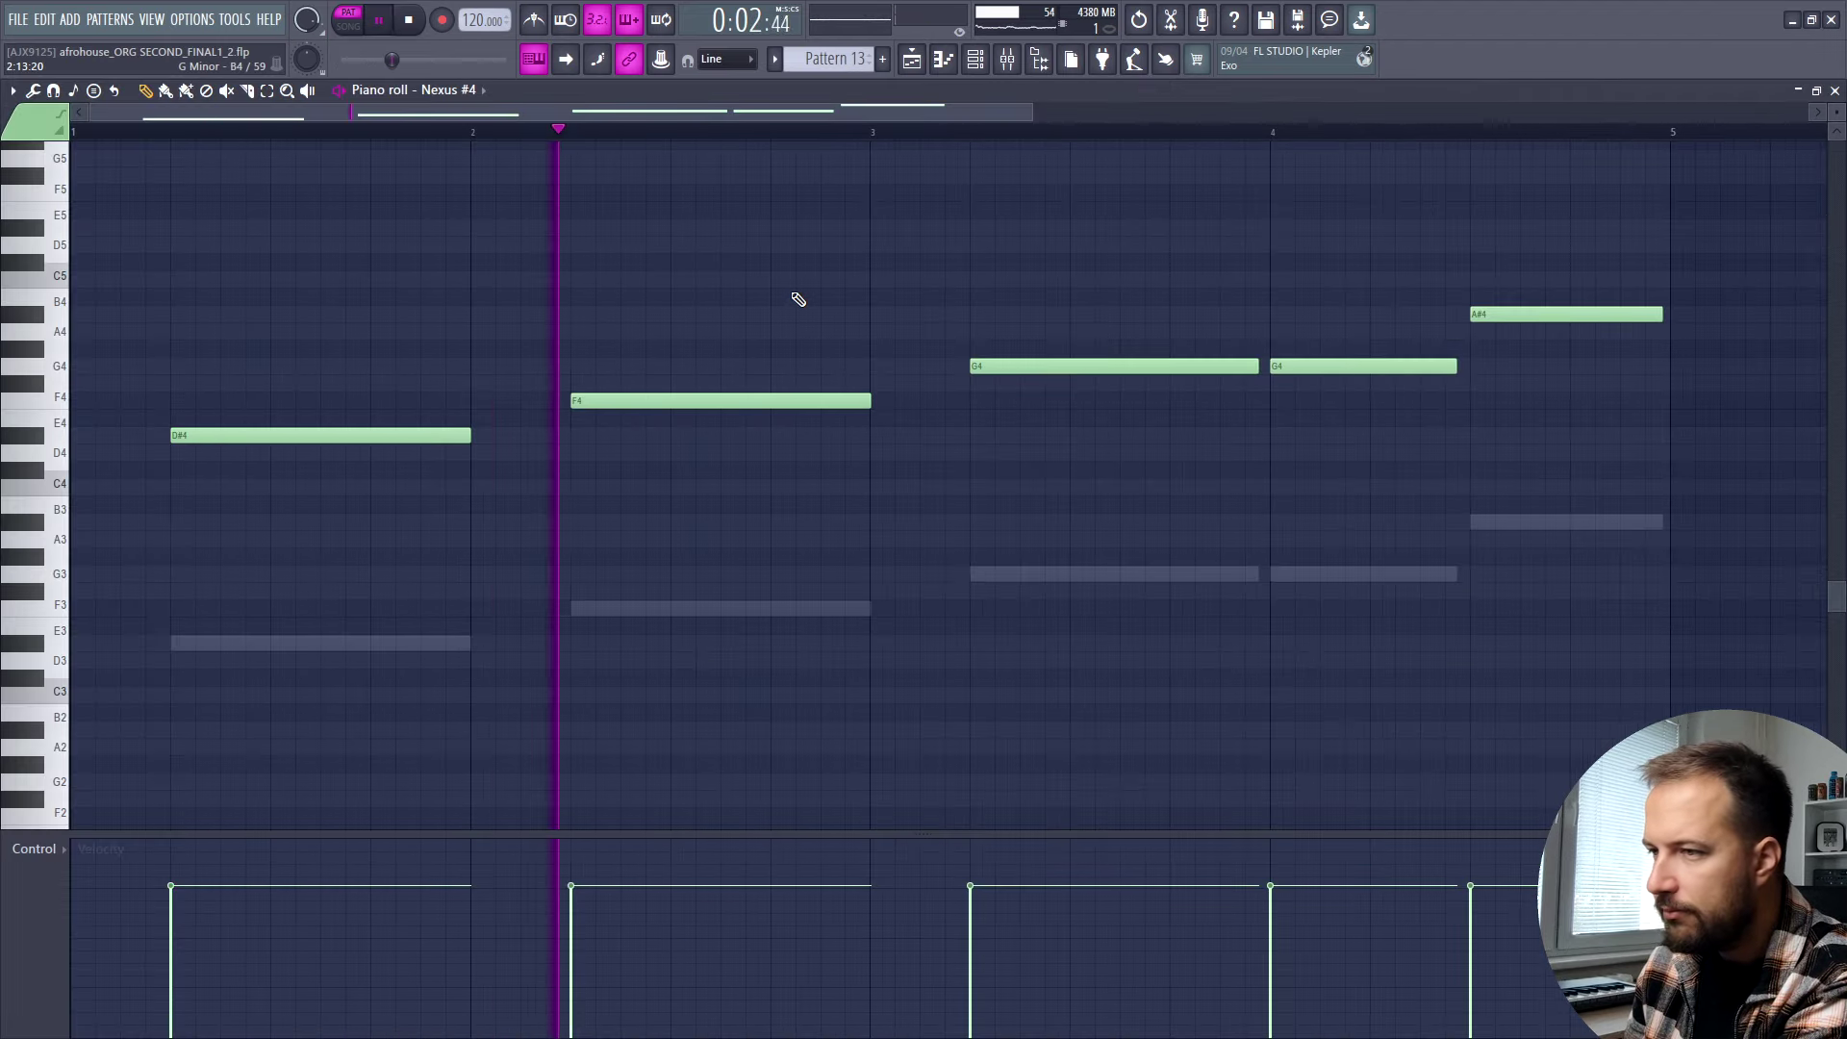
key("space")
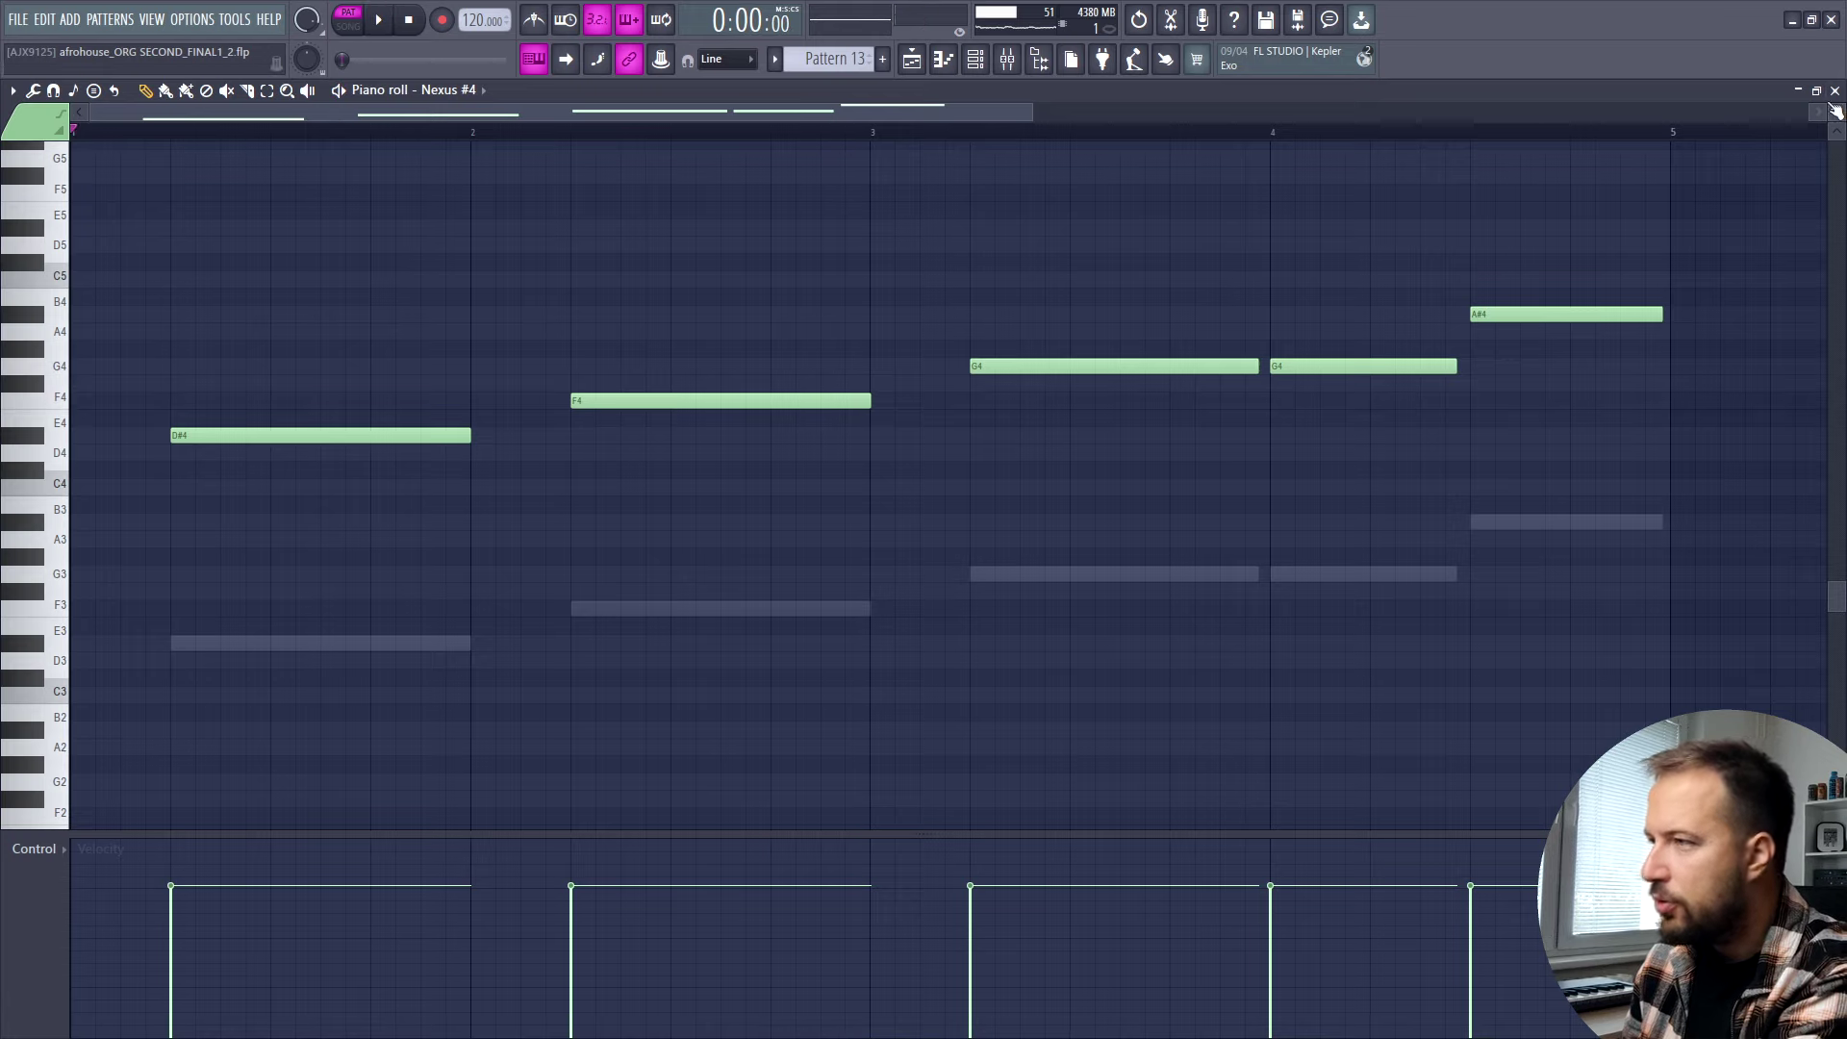
left_click(1834, 90)
left_click(144, 318)
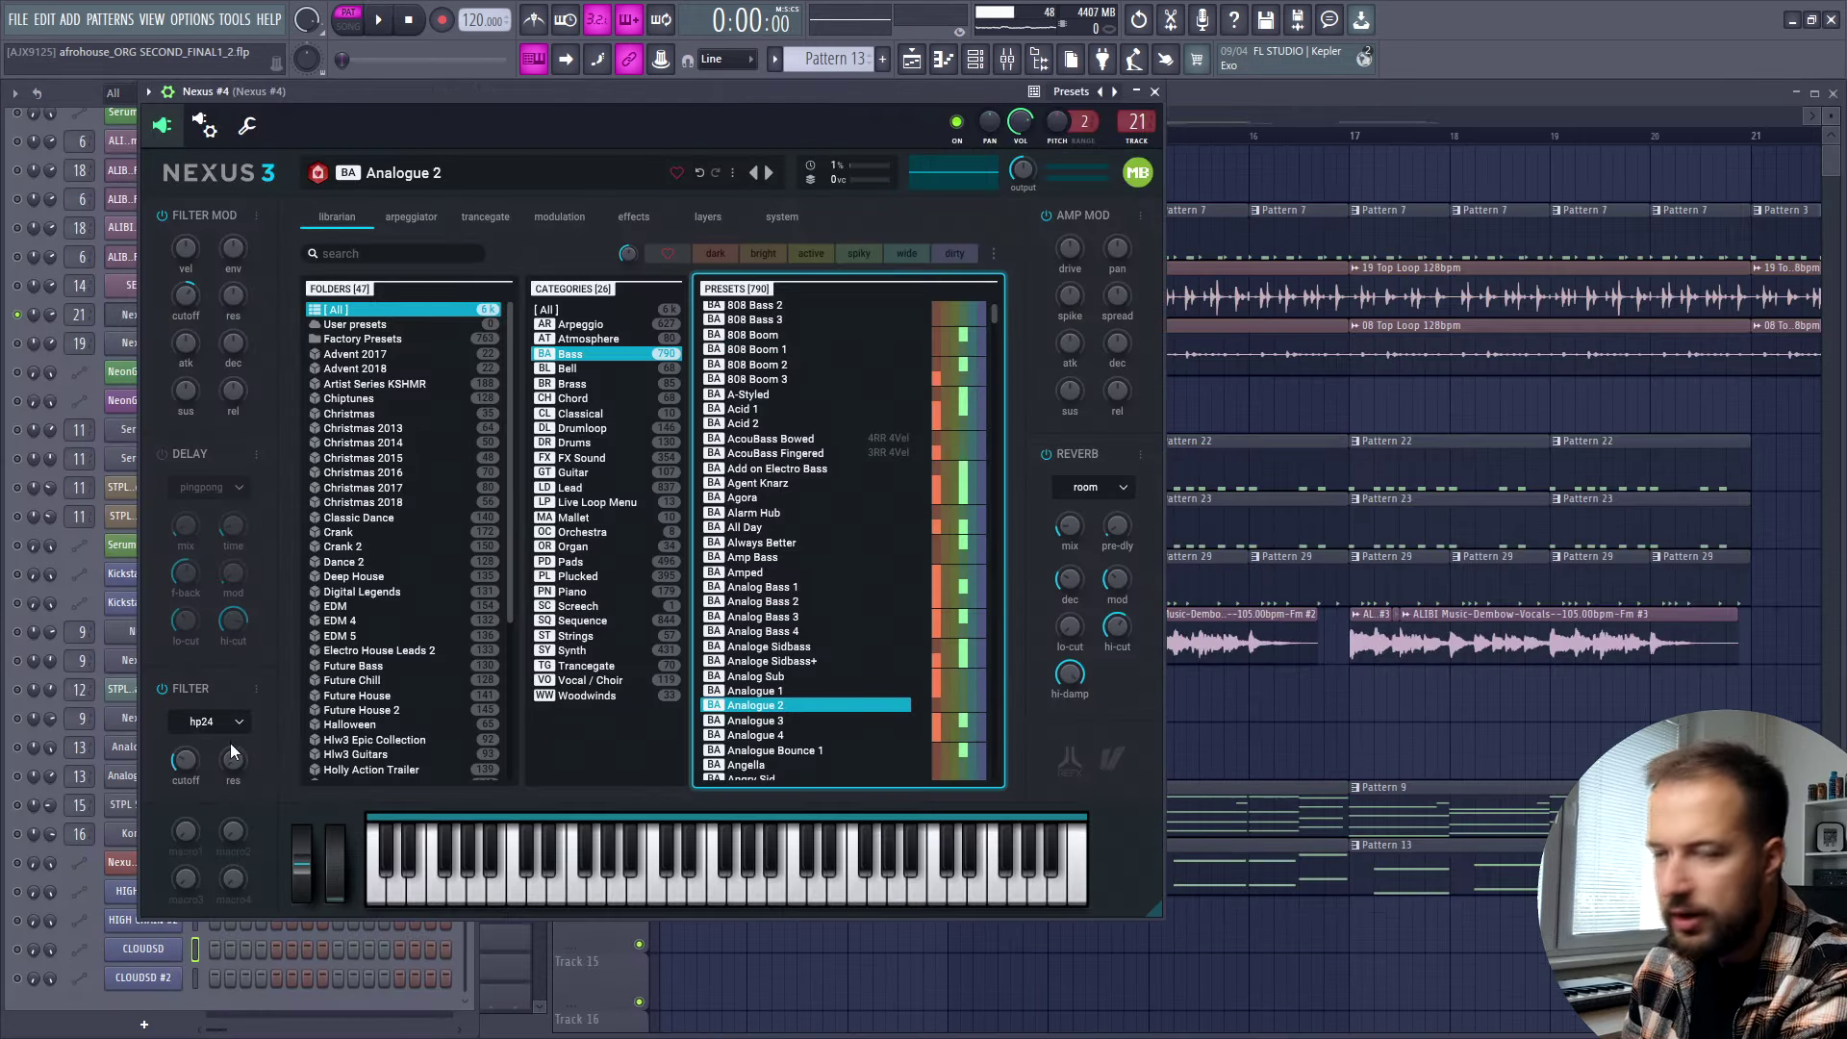
left_click(1158, 91)
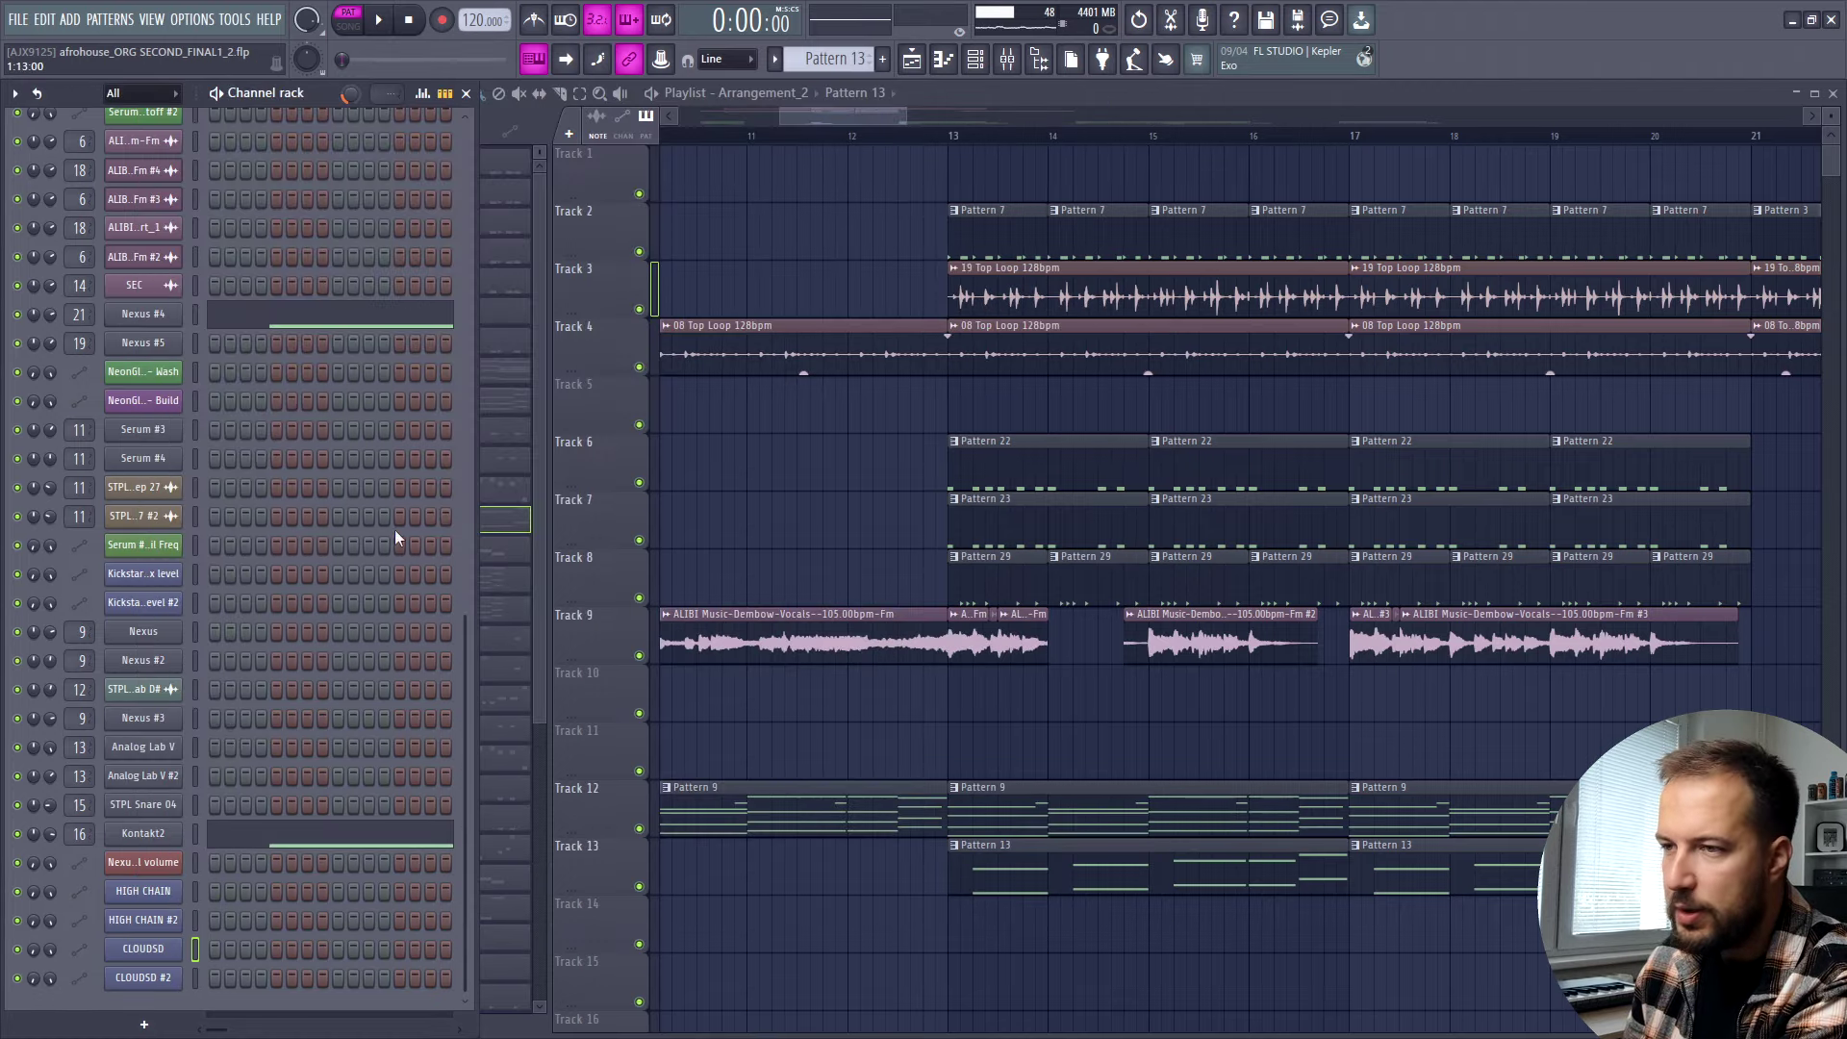
left_click(632, 769)
right_click(641, 886)
key("space")
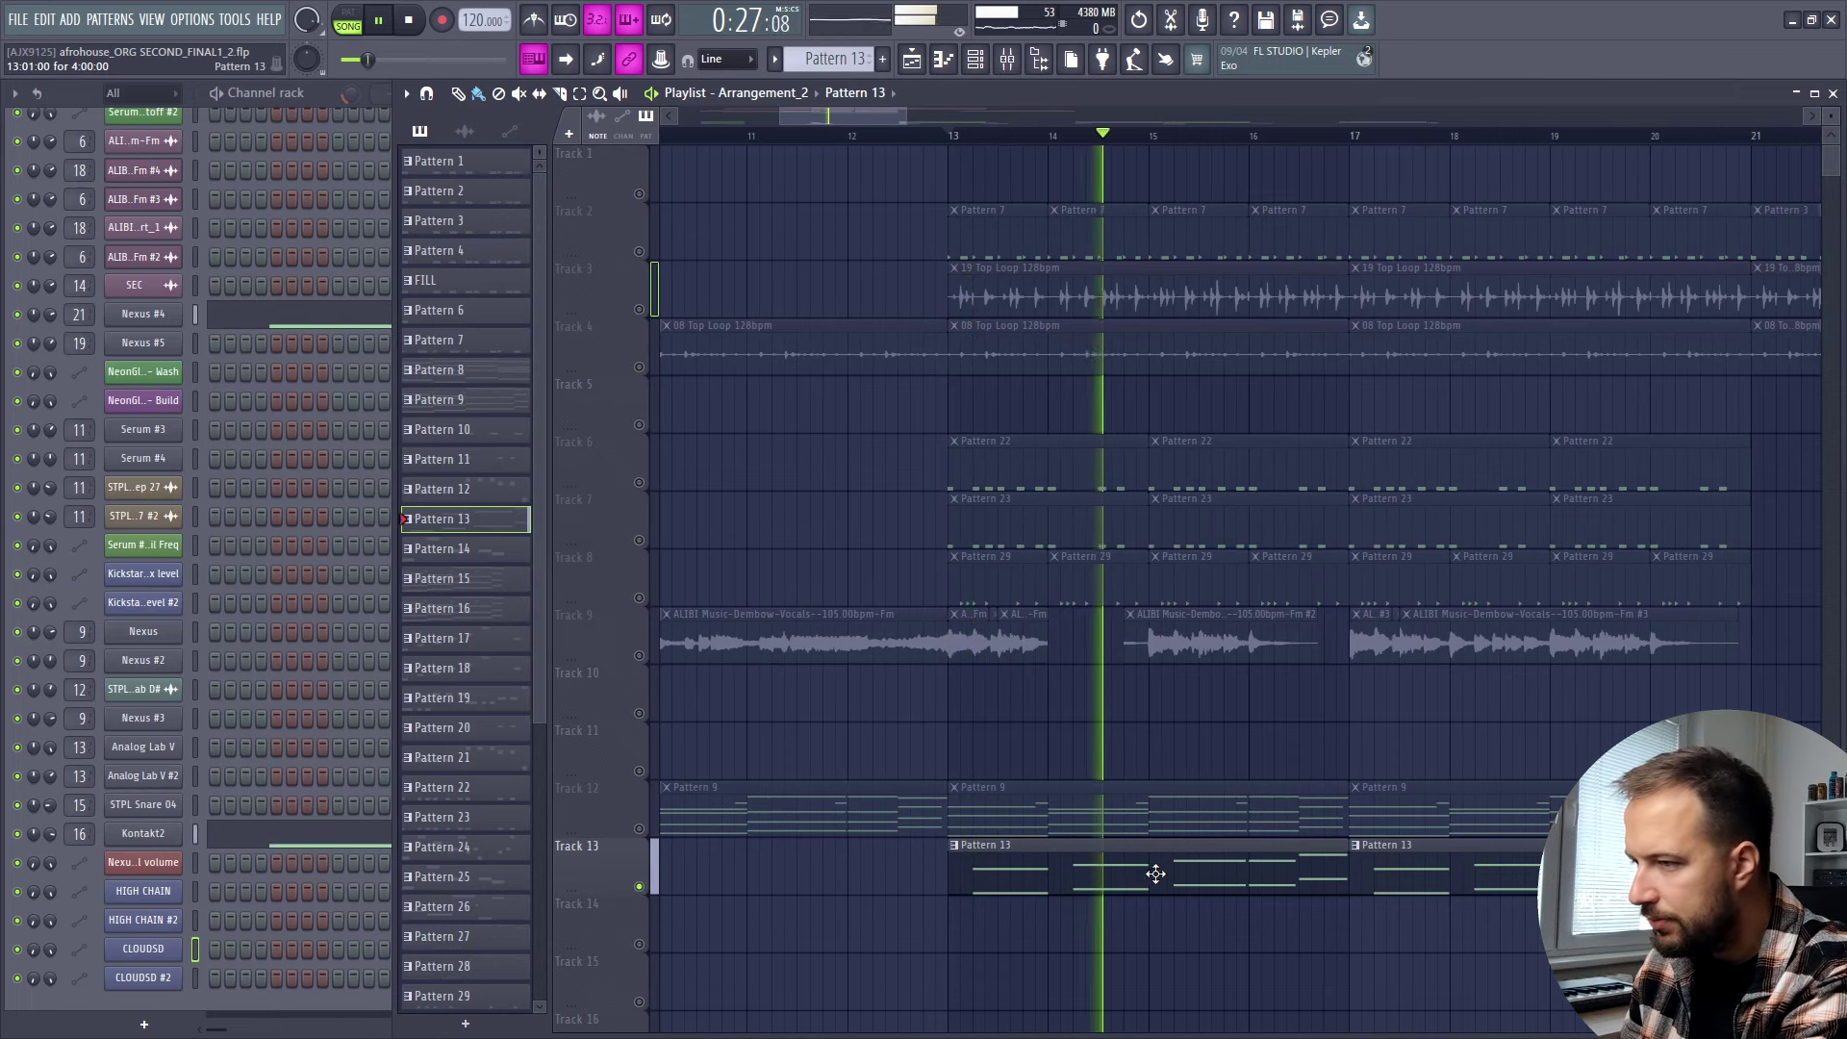
Unsolo Track 13 and play the full arrangement from bar 21.
right_click(641, 886)
key("space")
key("space")
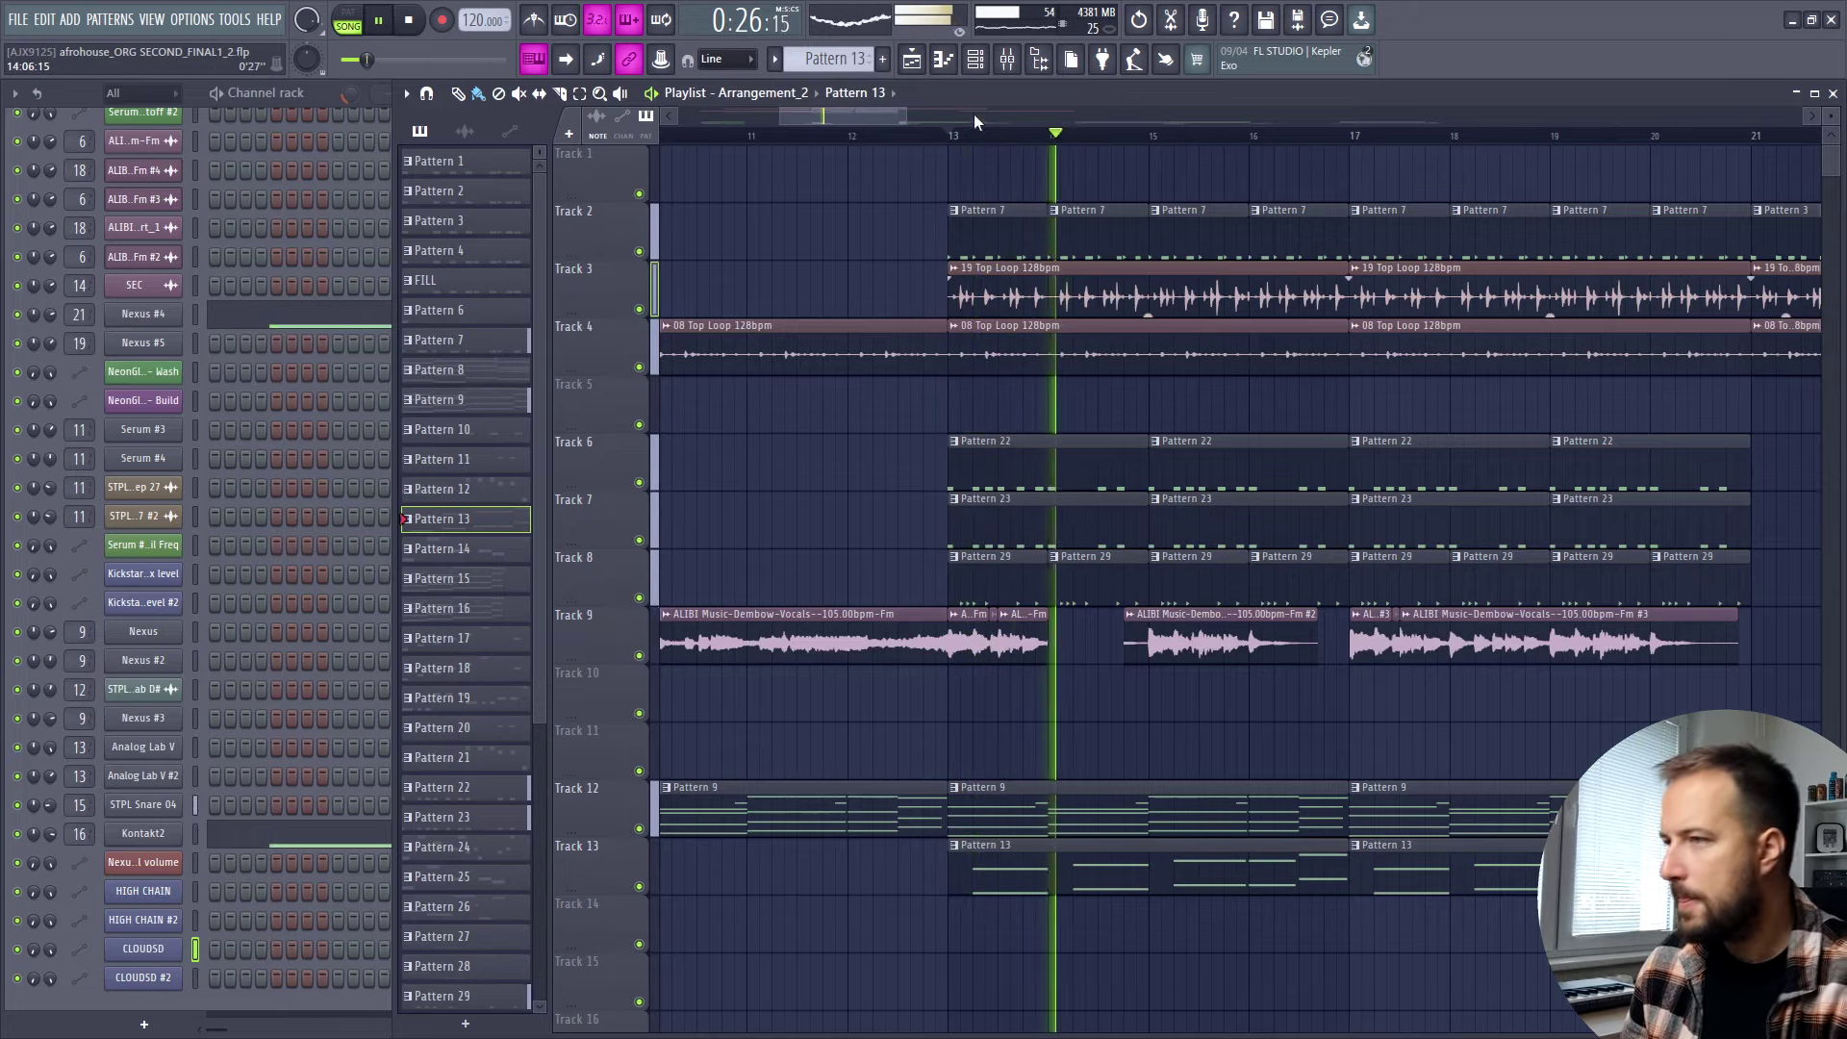
left_click_drag(902, 116, 1029, 116)
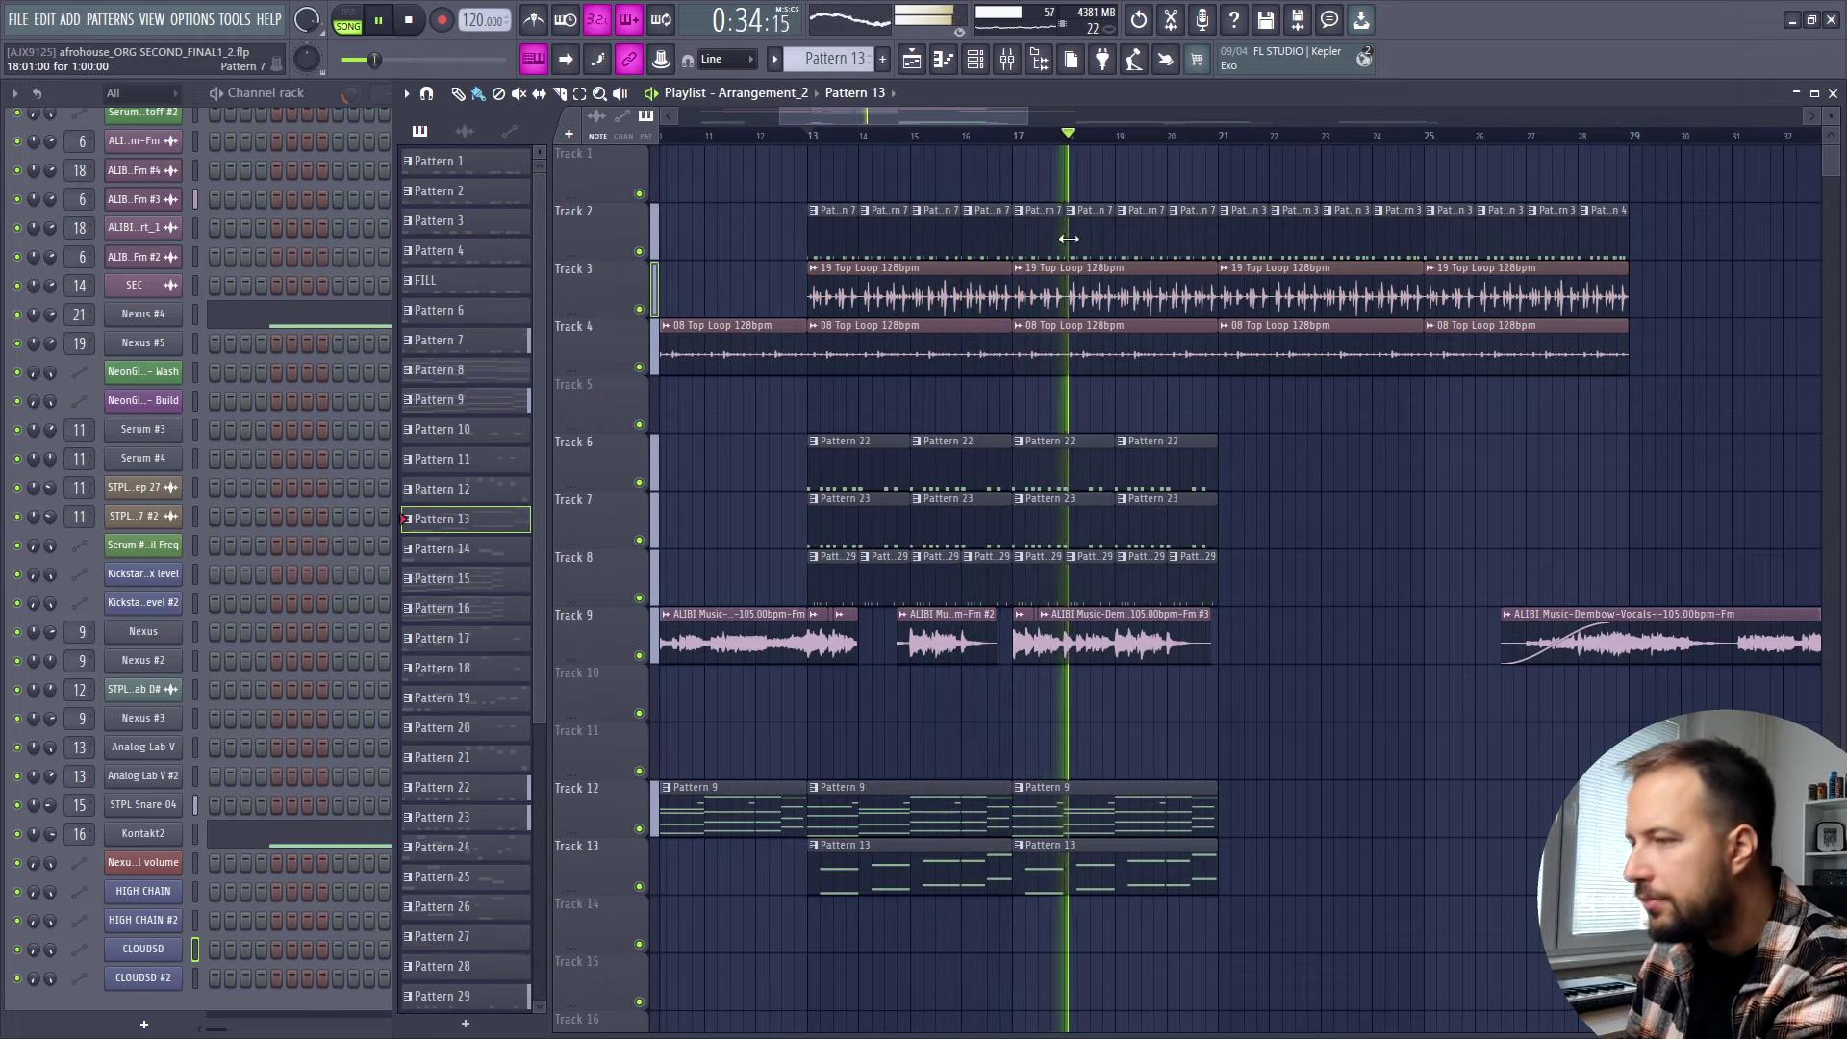
scroll(1075, 223, "down", 2)
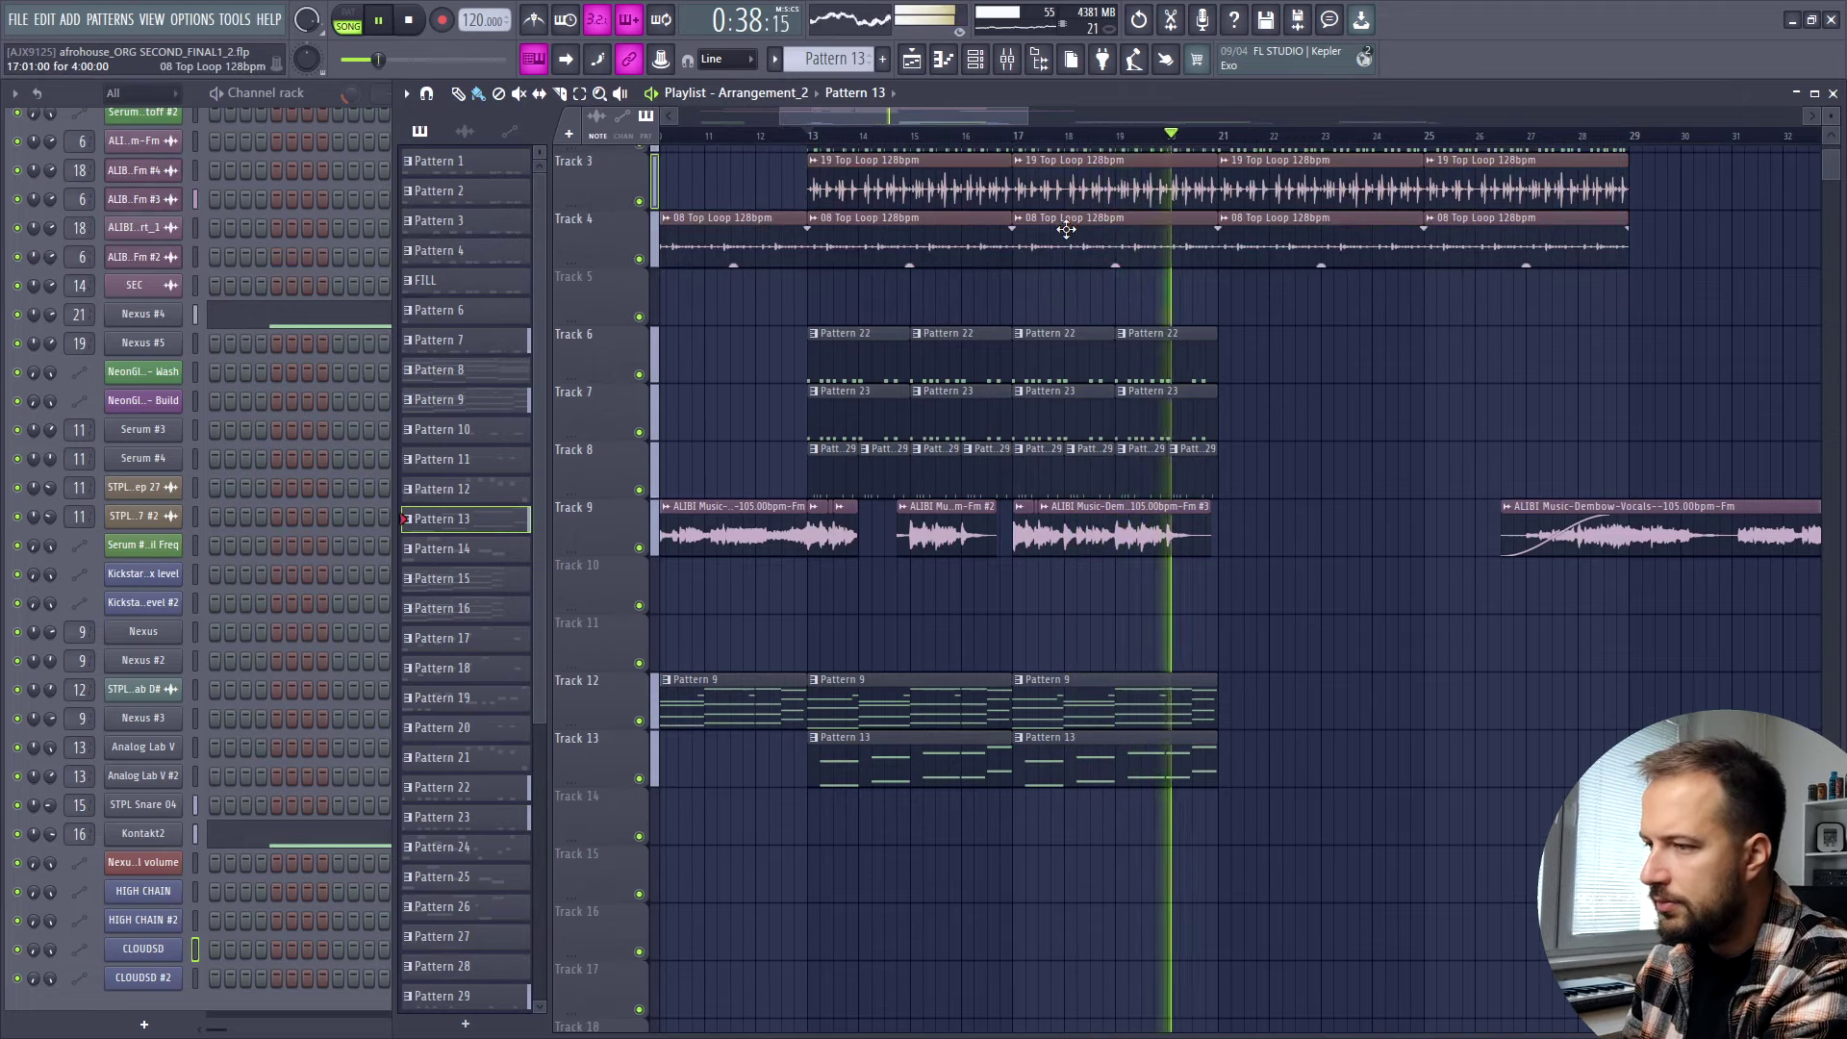
key("space")
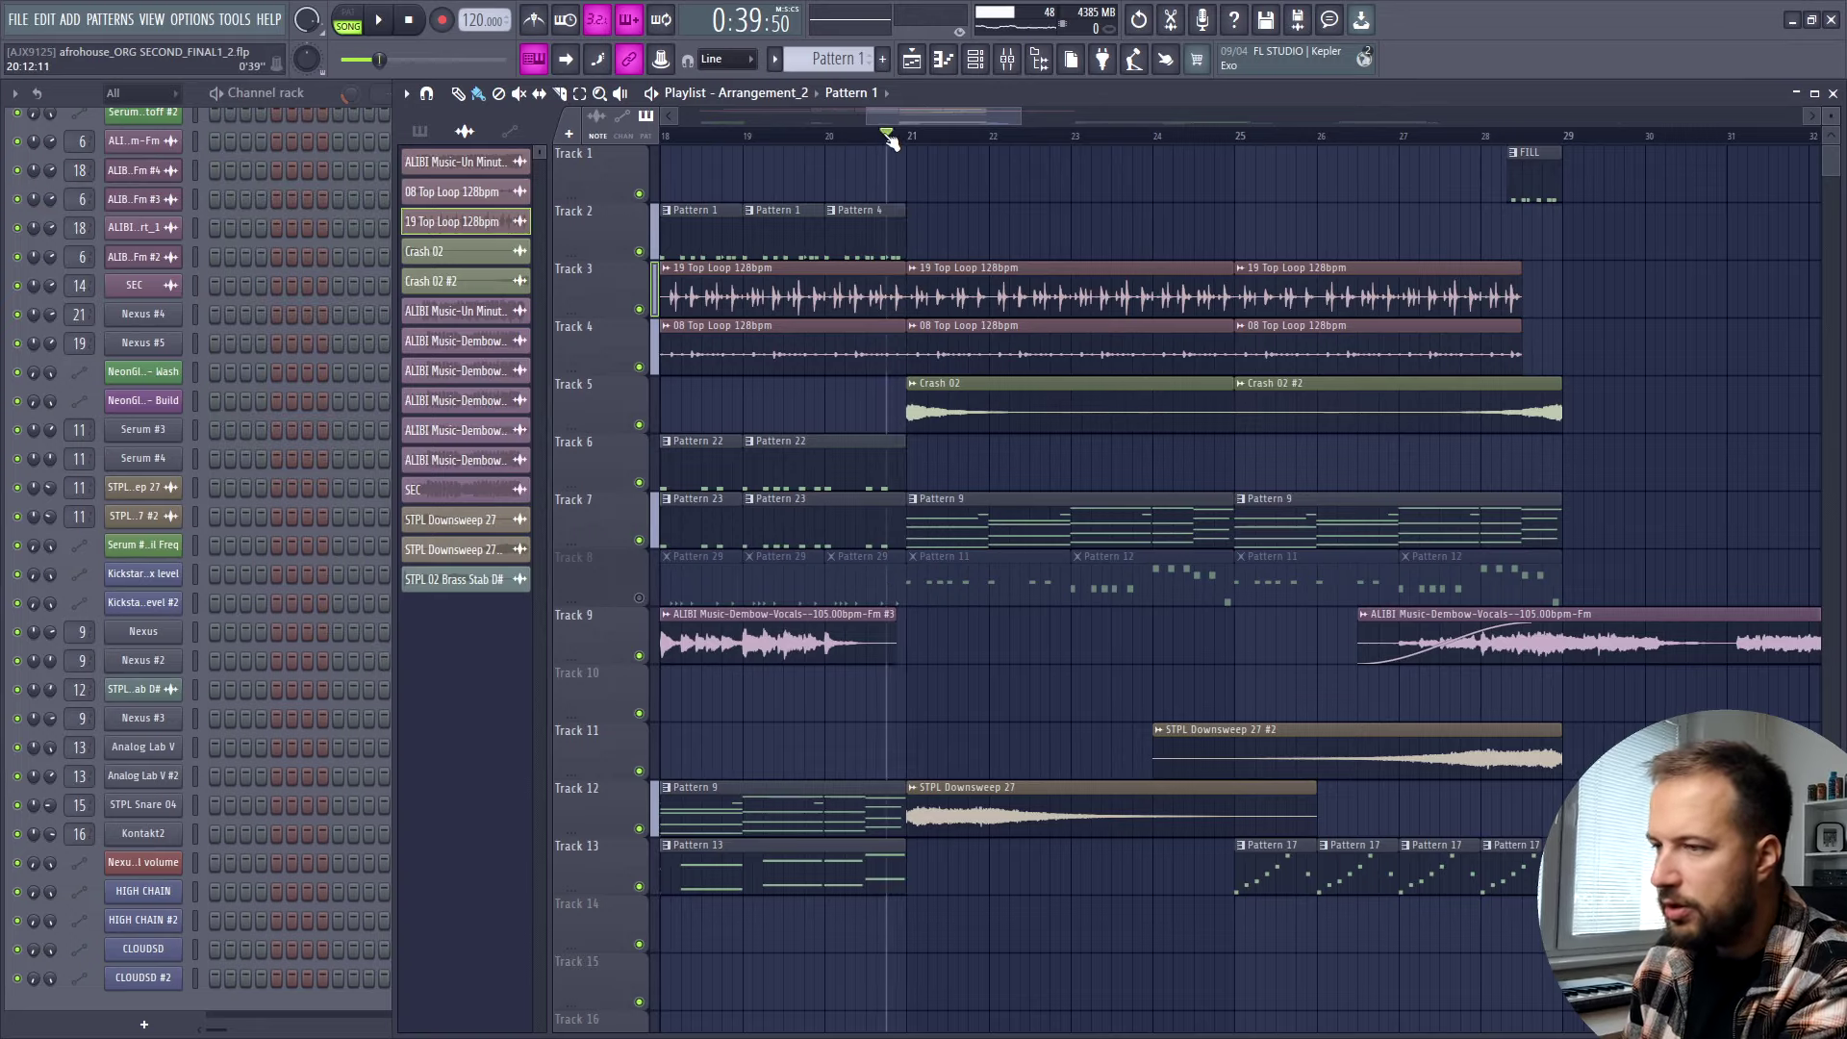
Replay the section, then bring up the Serum synth editor with F9.
scroll(889, 140, "down", 3)
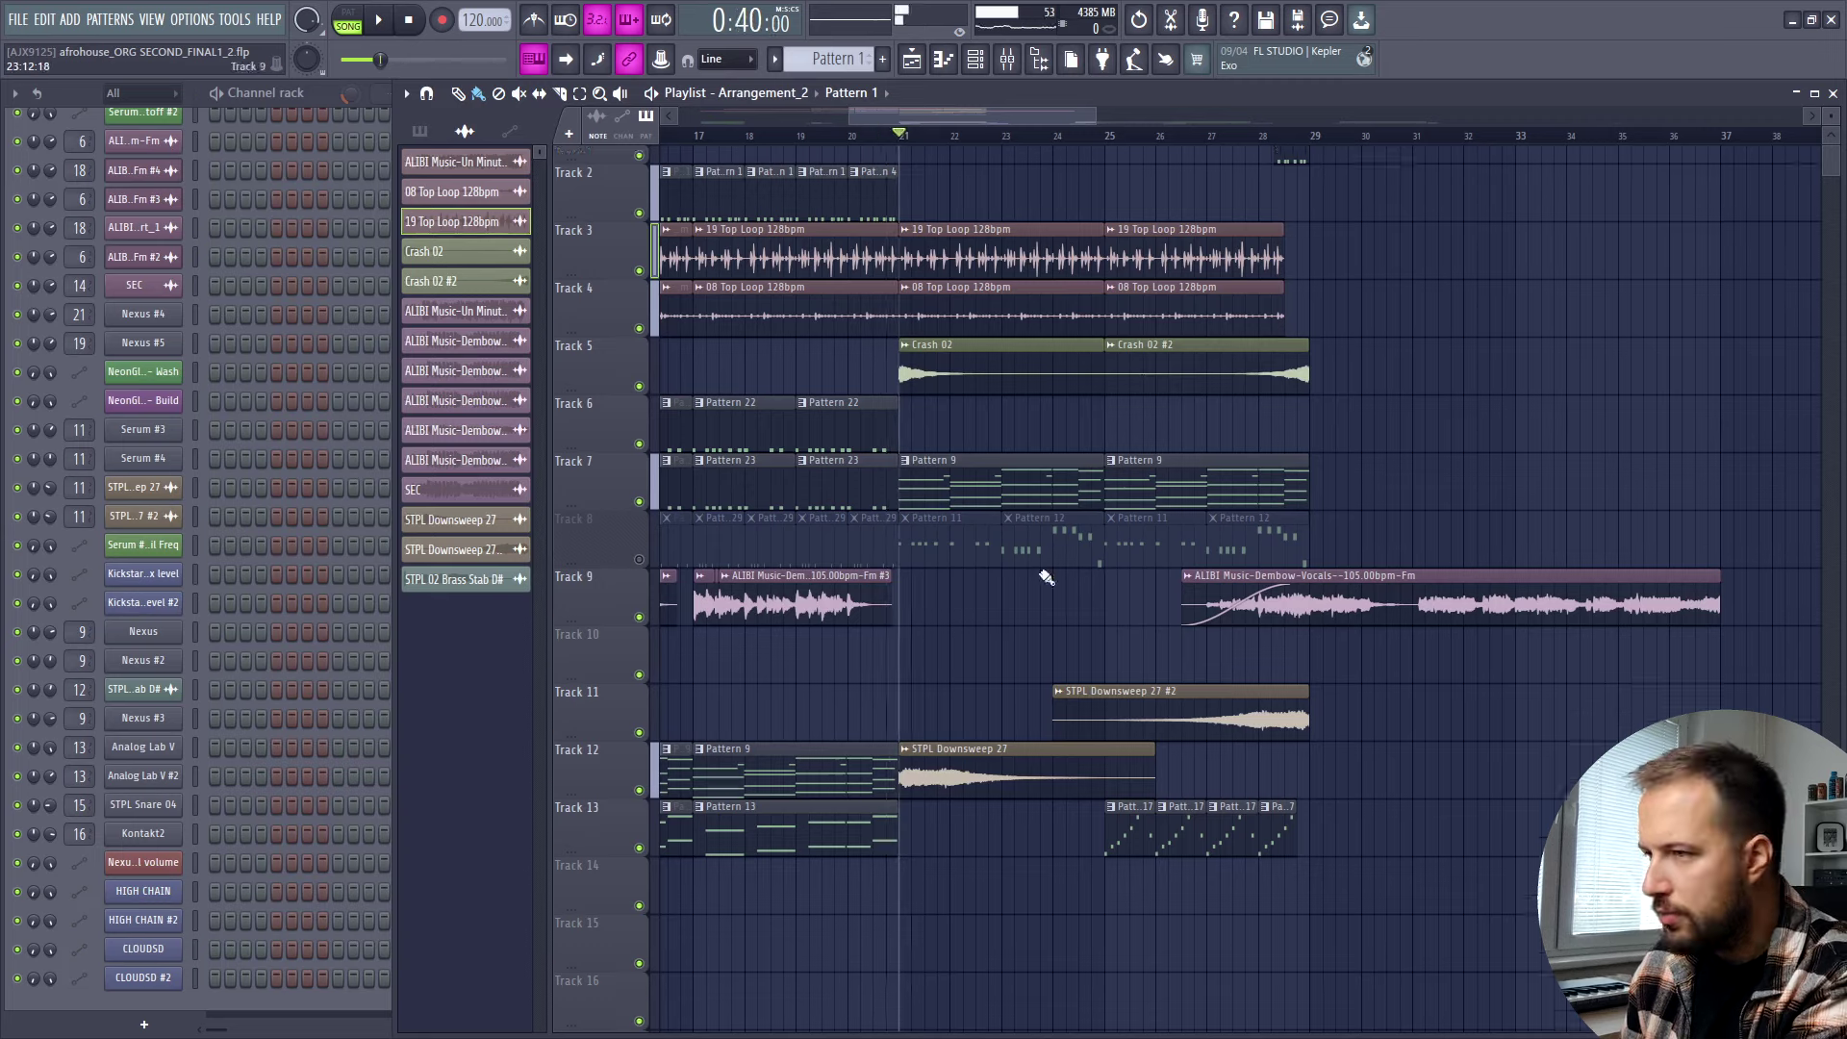
key("space")
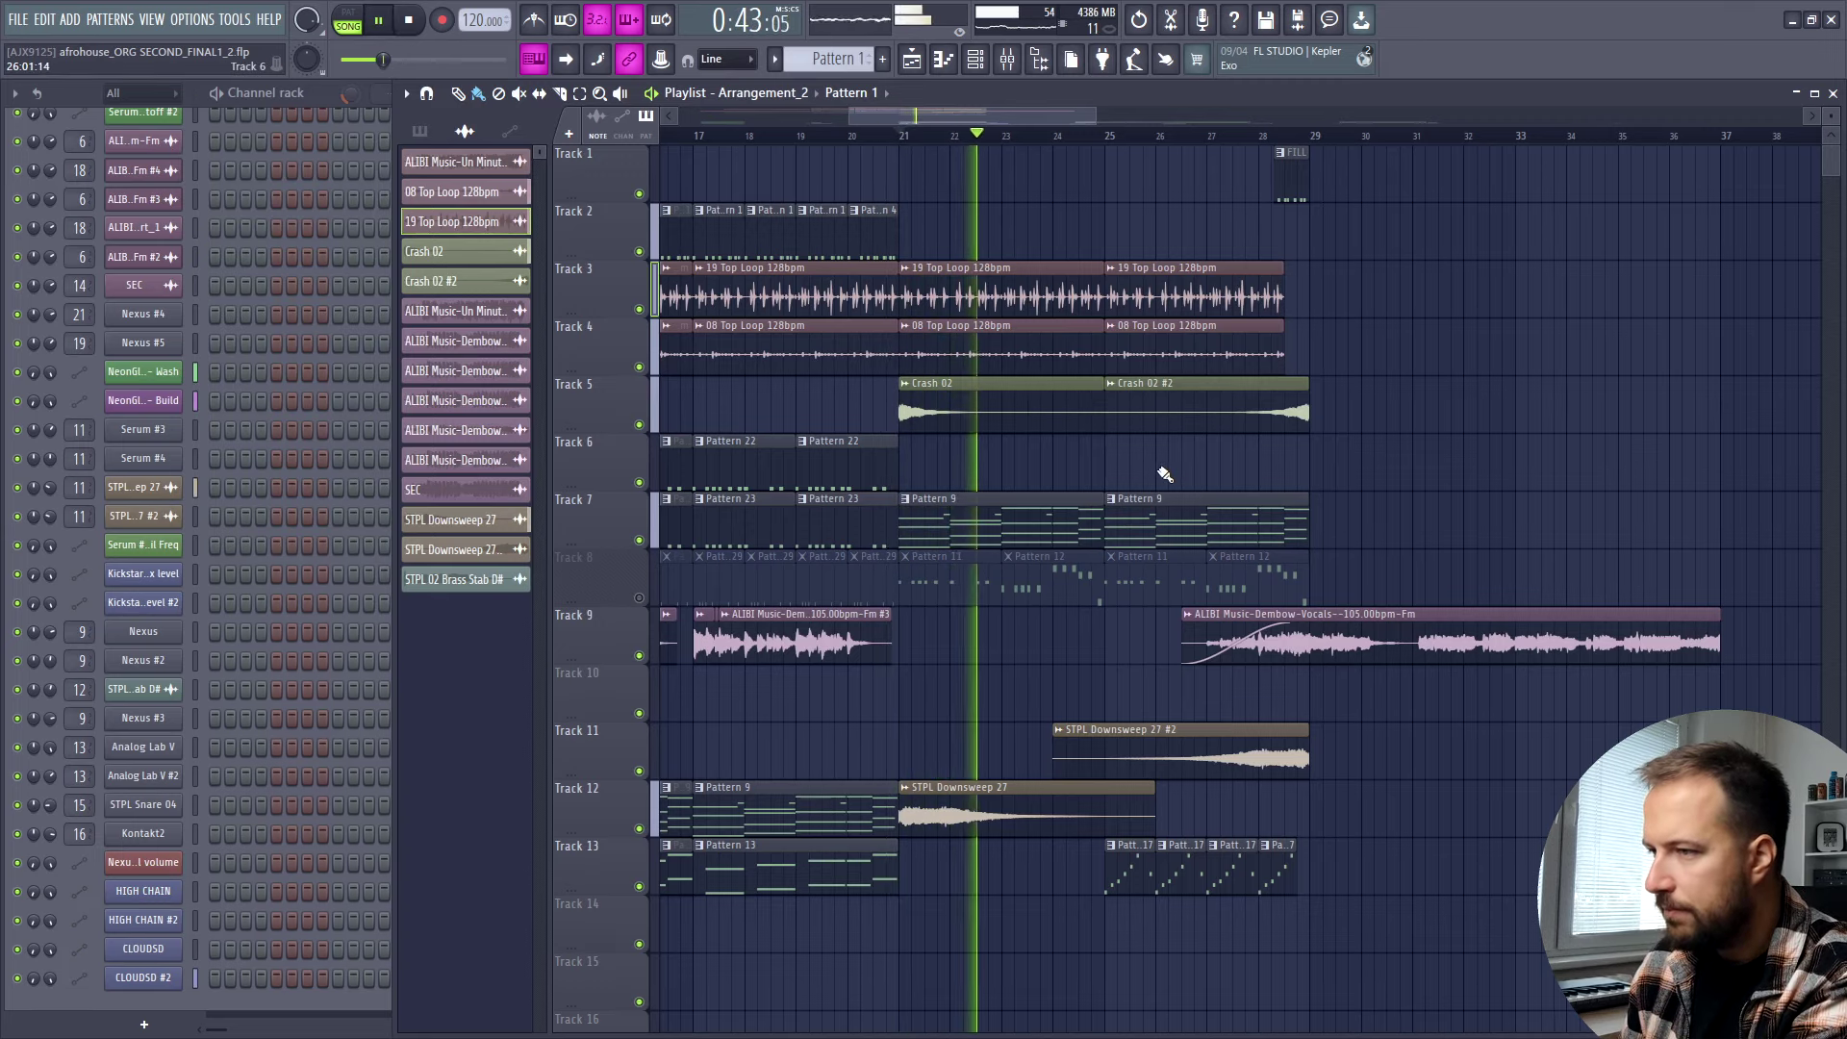
key("space")
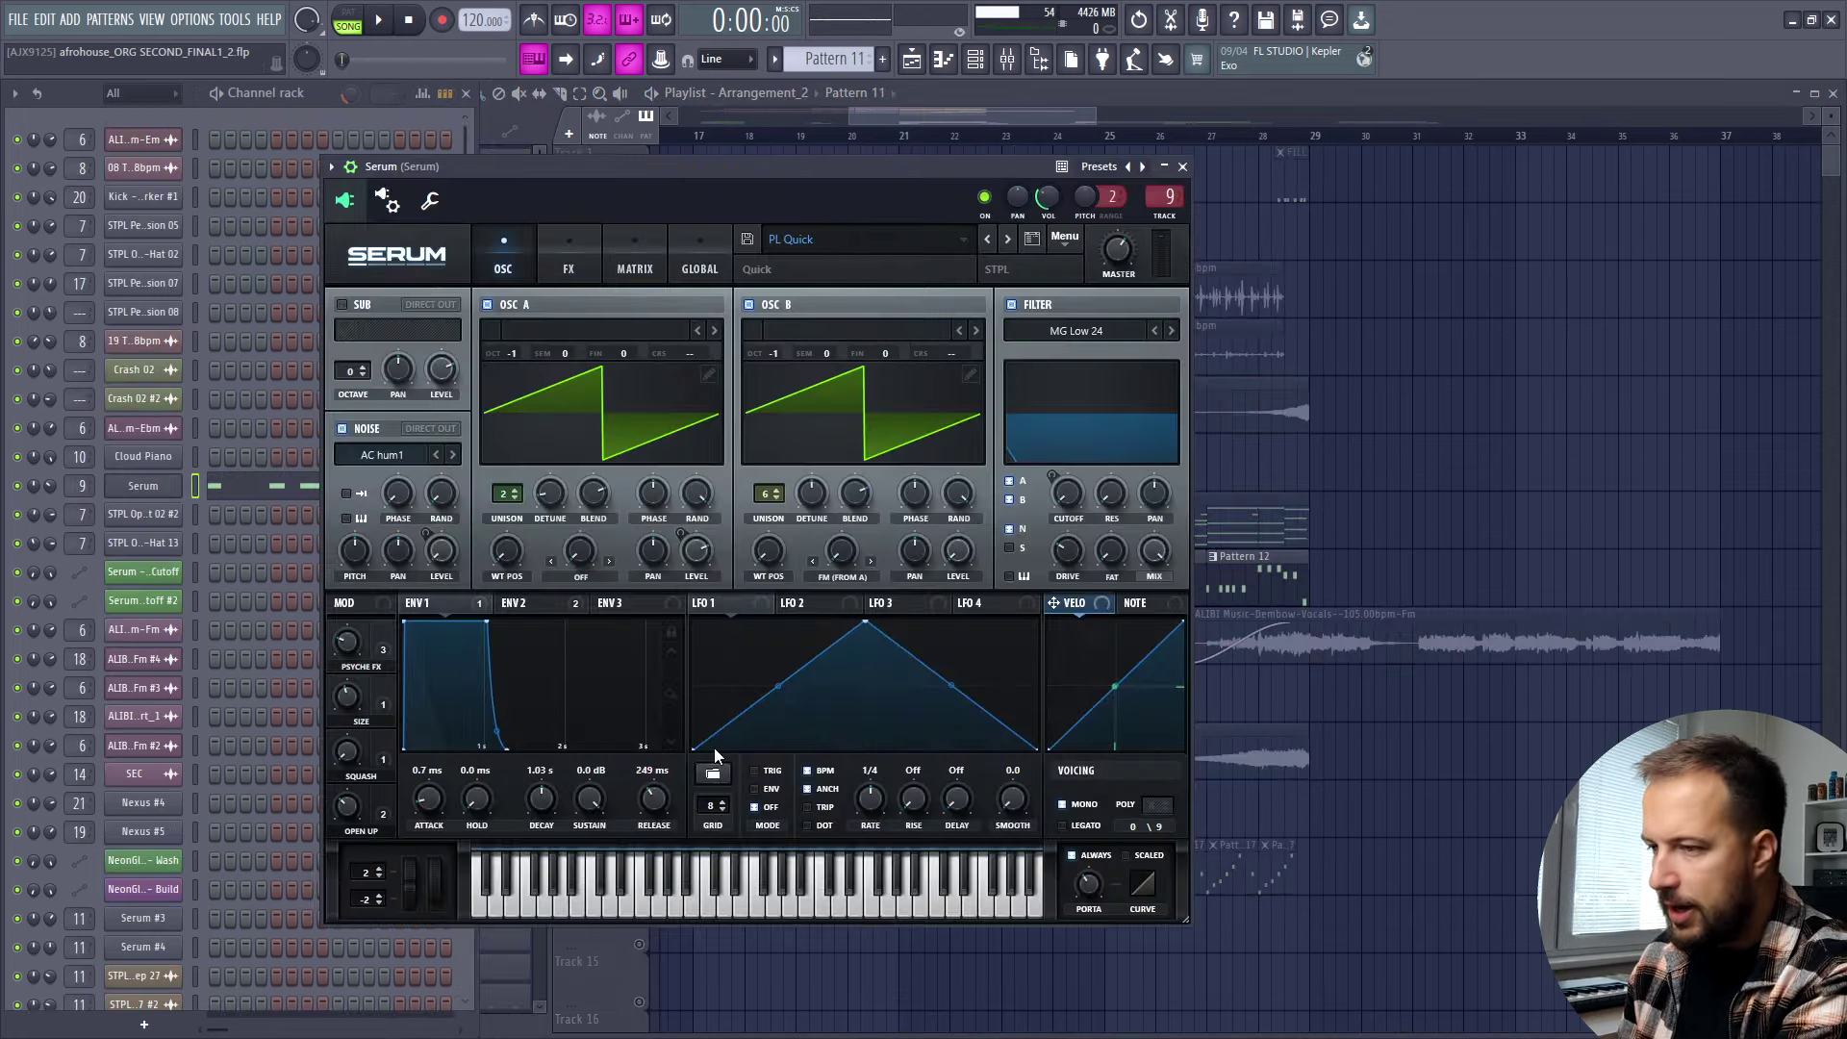
key("F9")
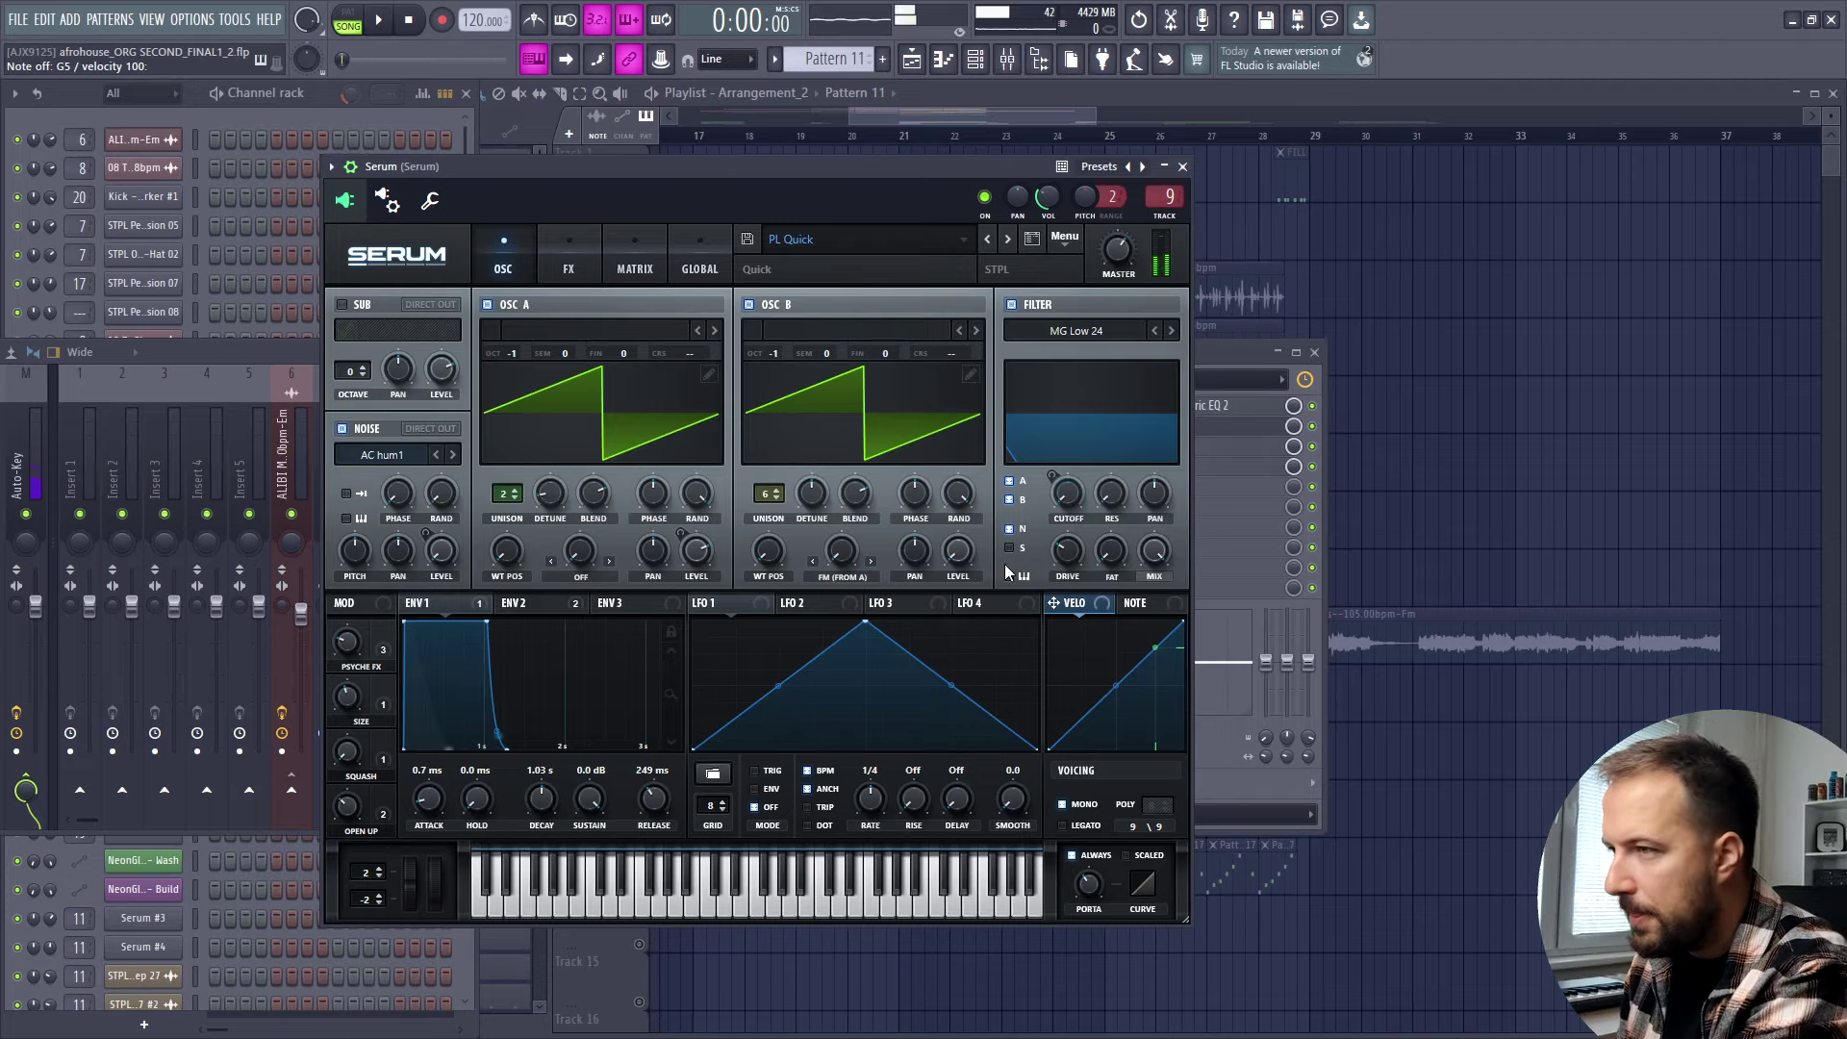
Close Serum, preview its pattern notes, then play the arrangement from bar 21.
left_click(1185, 168)
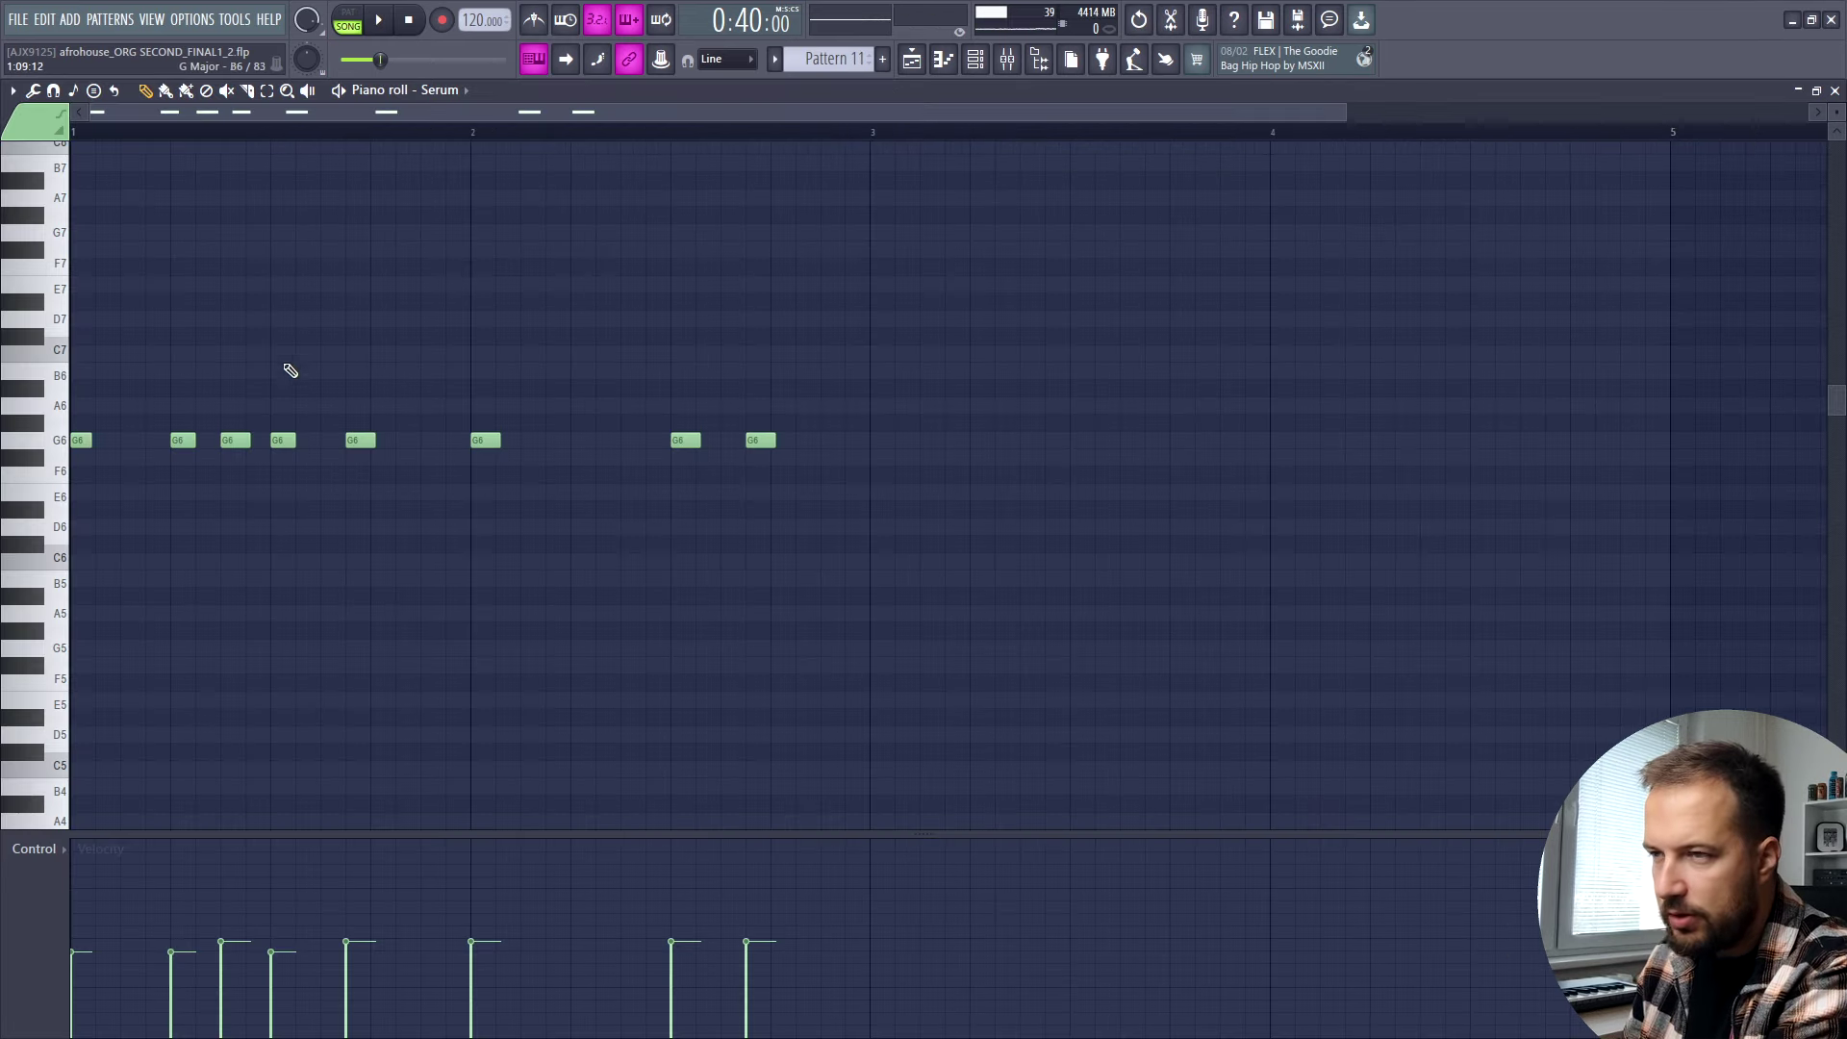
key("space")
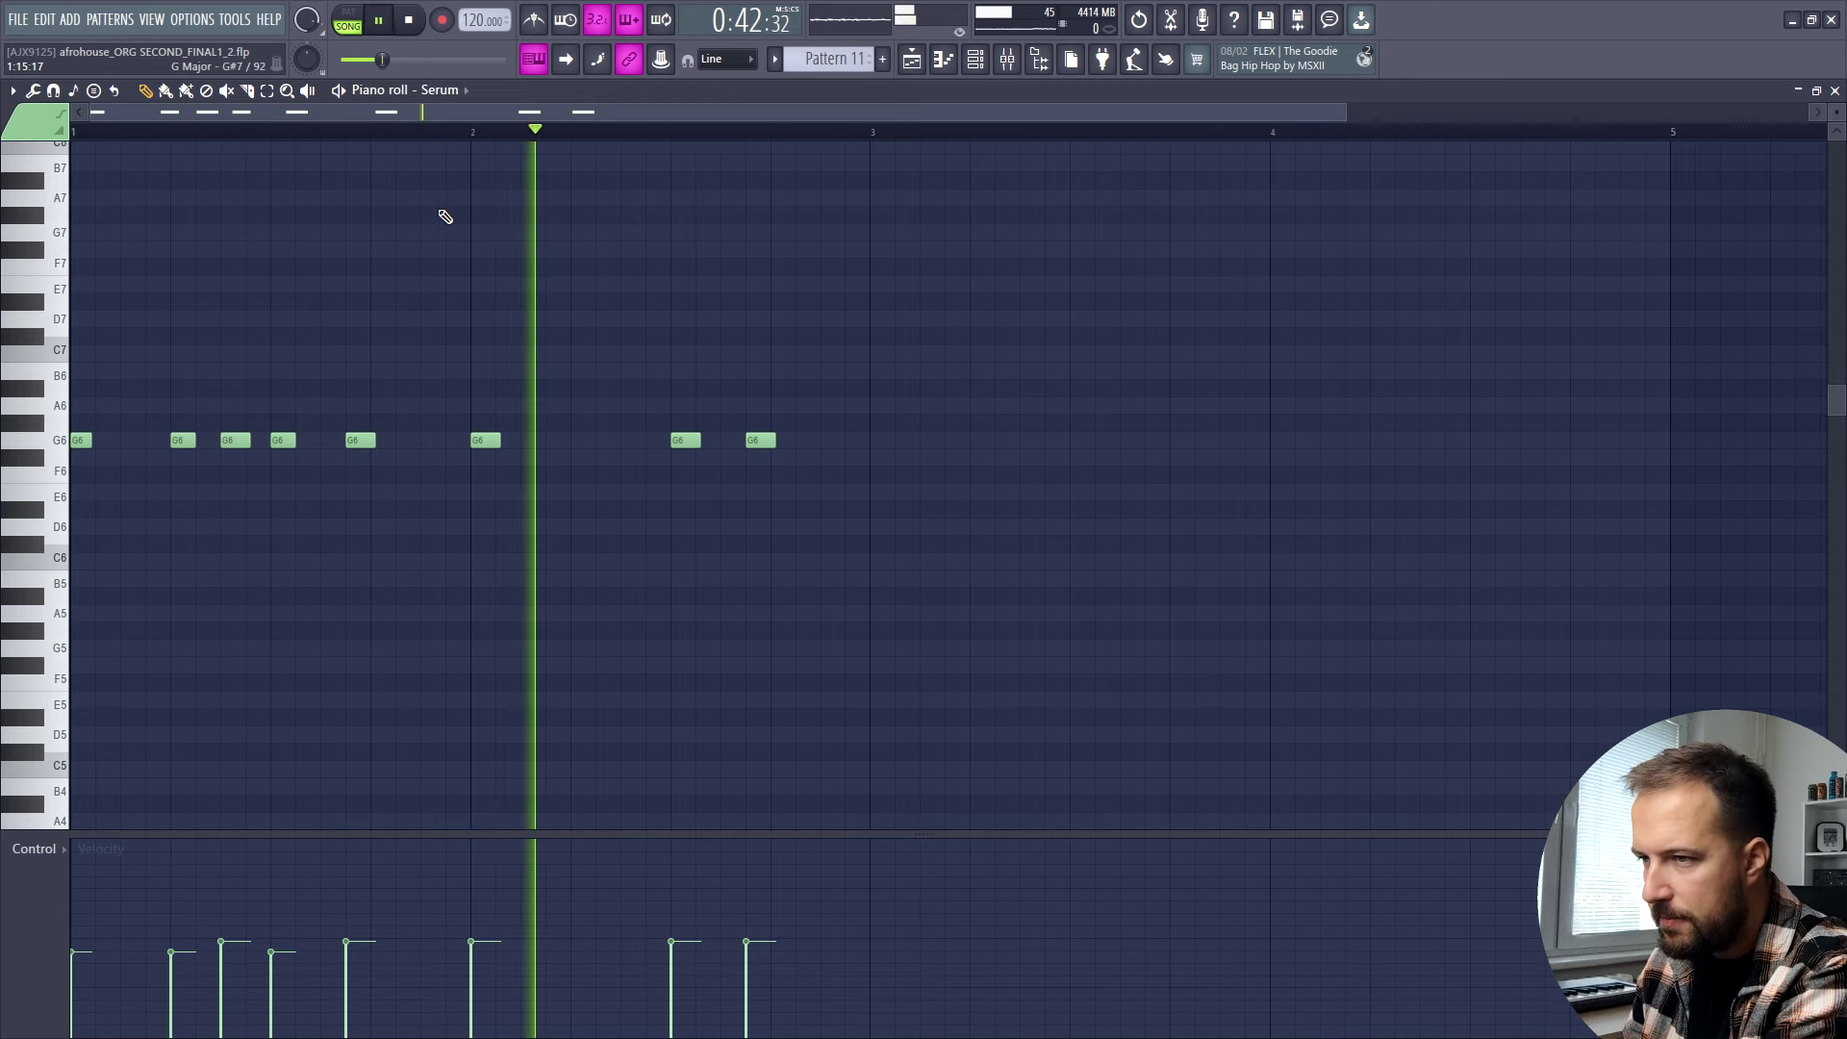
key("space")
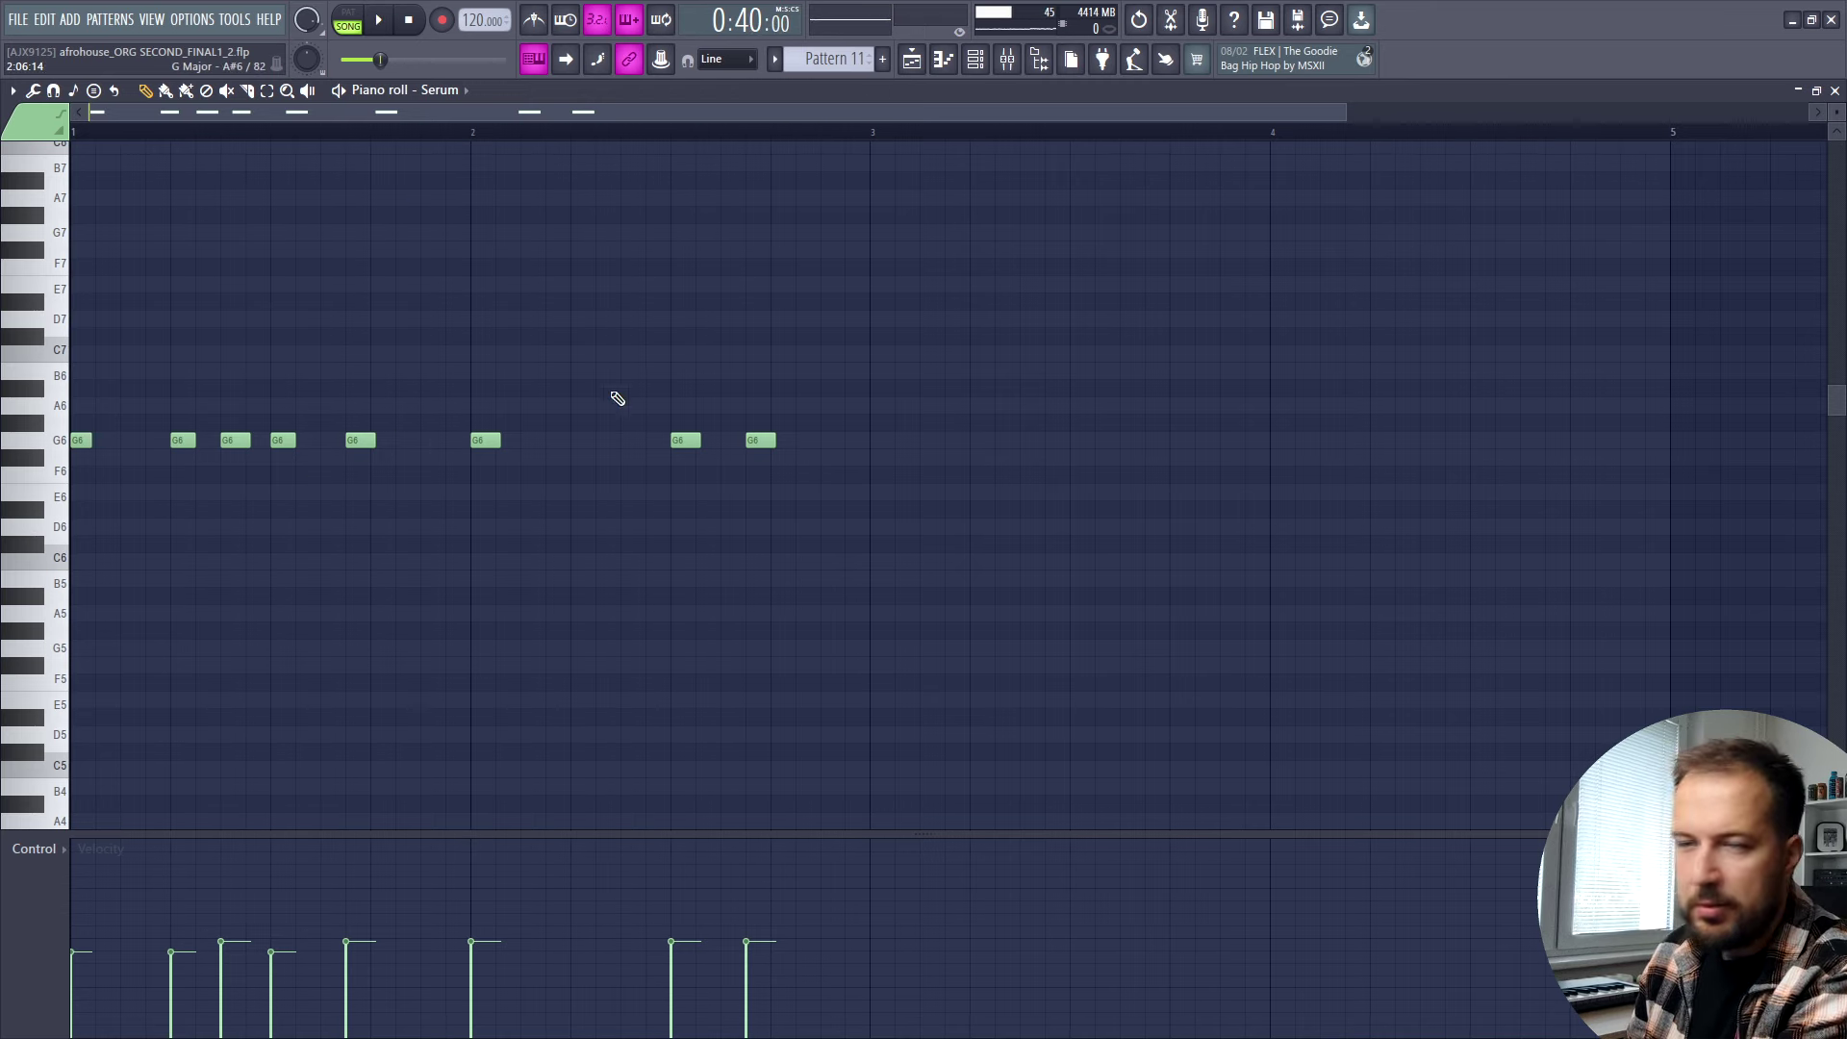
key("F7")
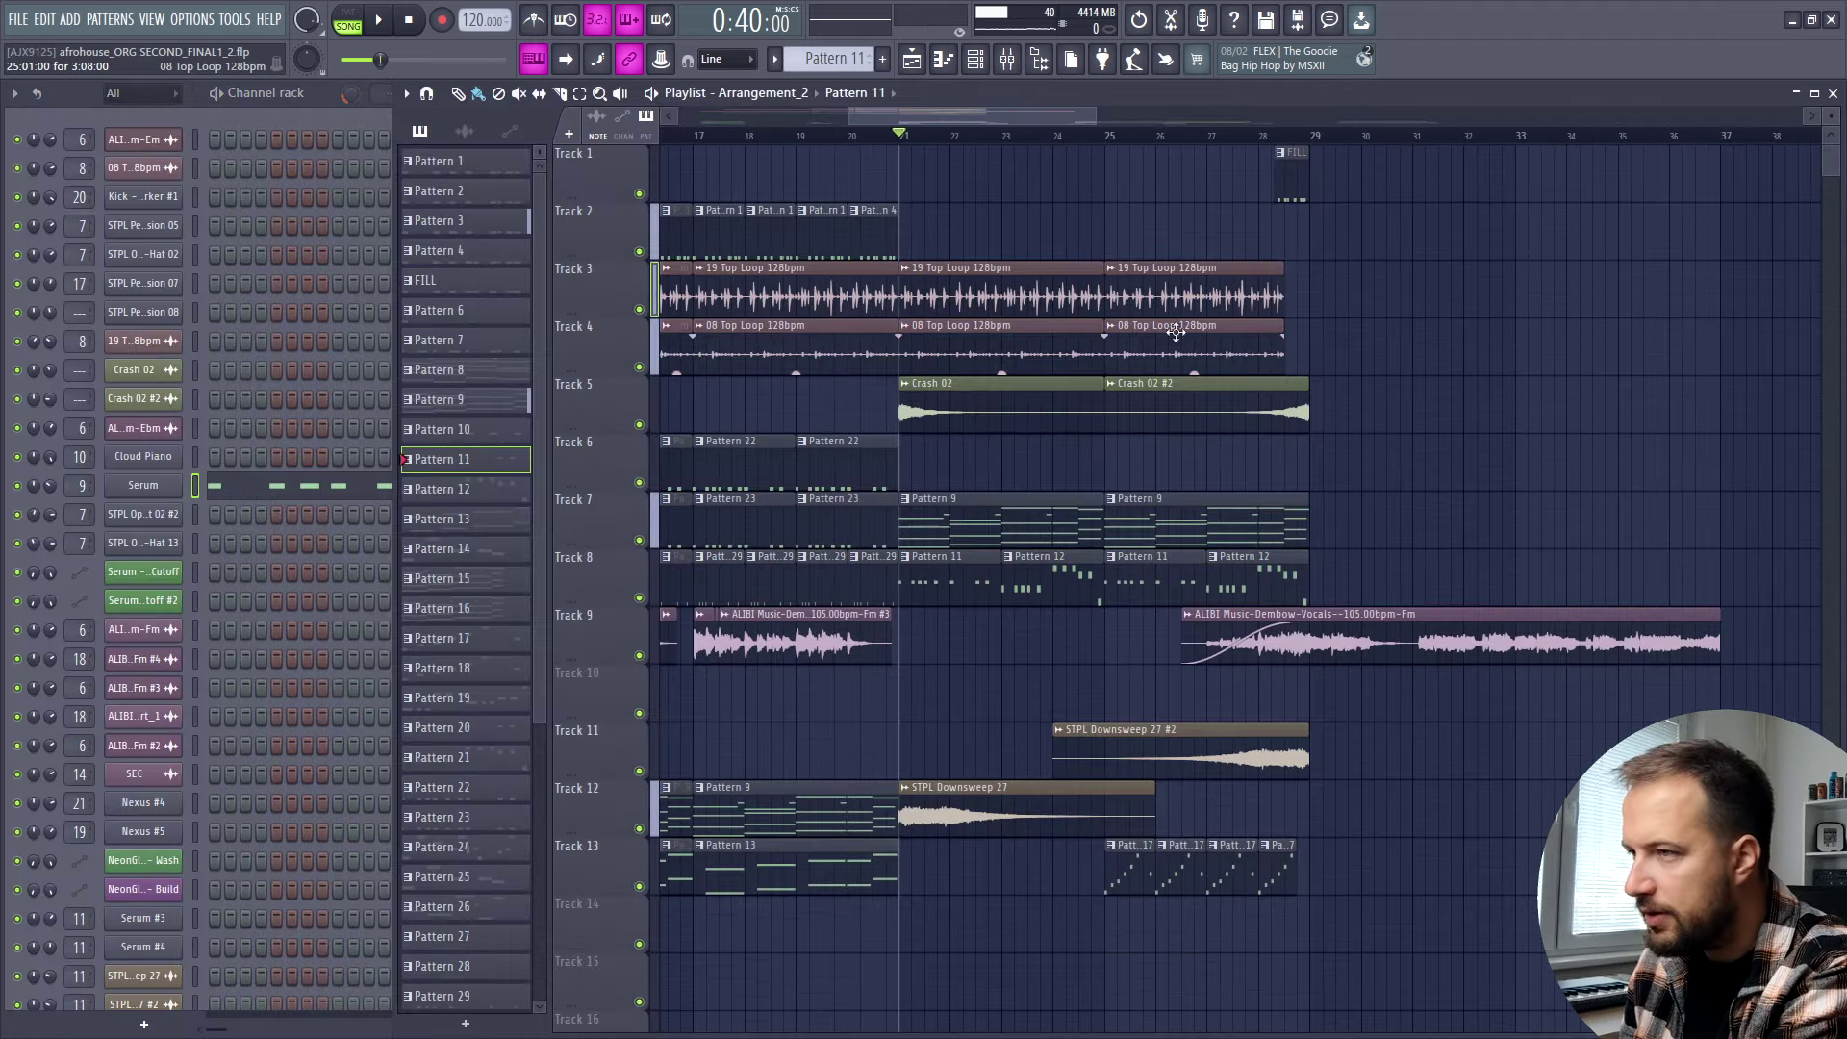
key("space")
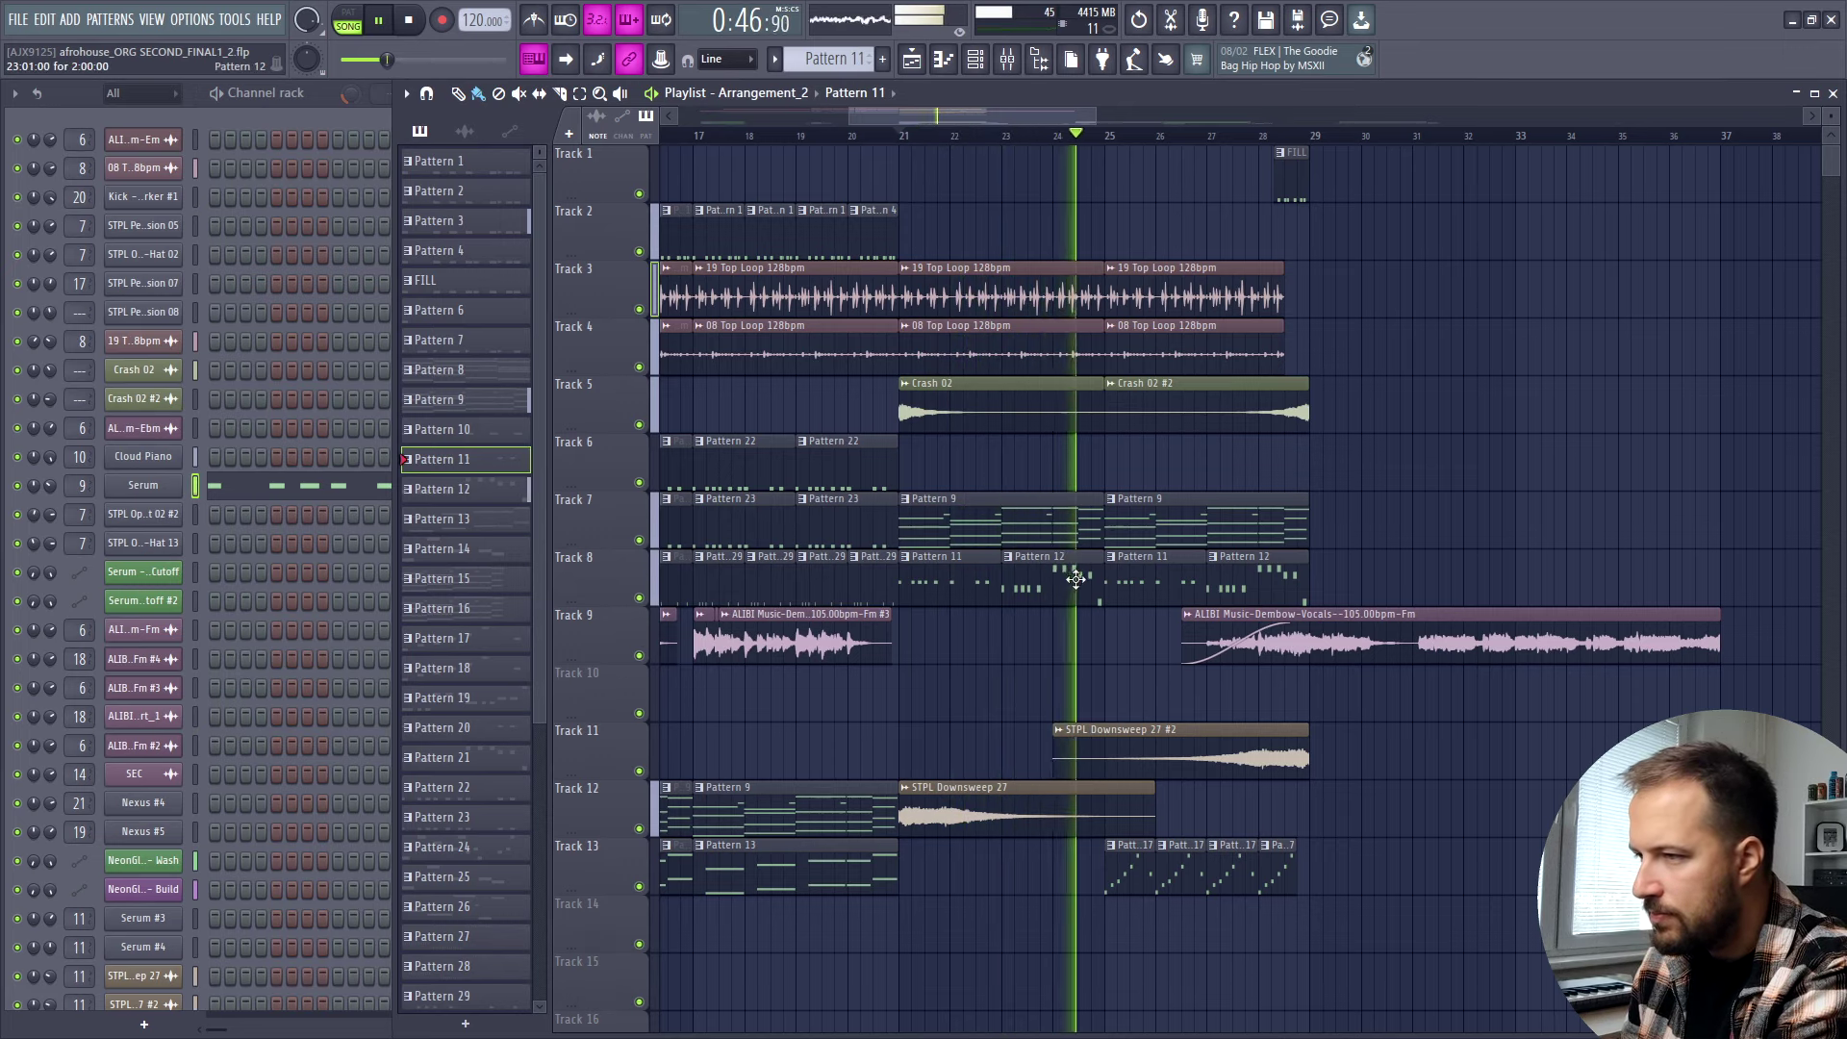
key("space")
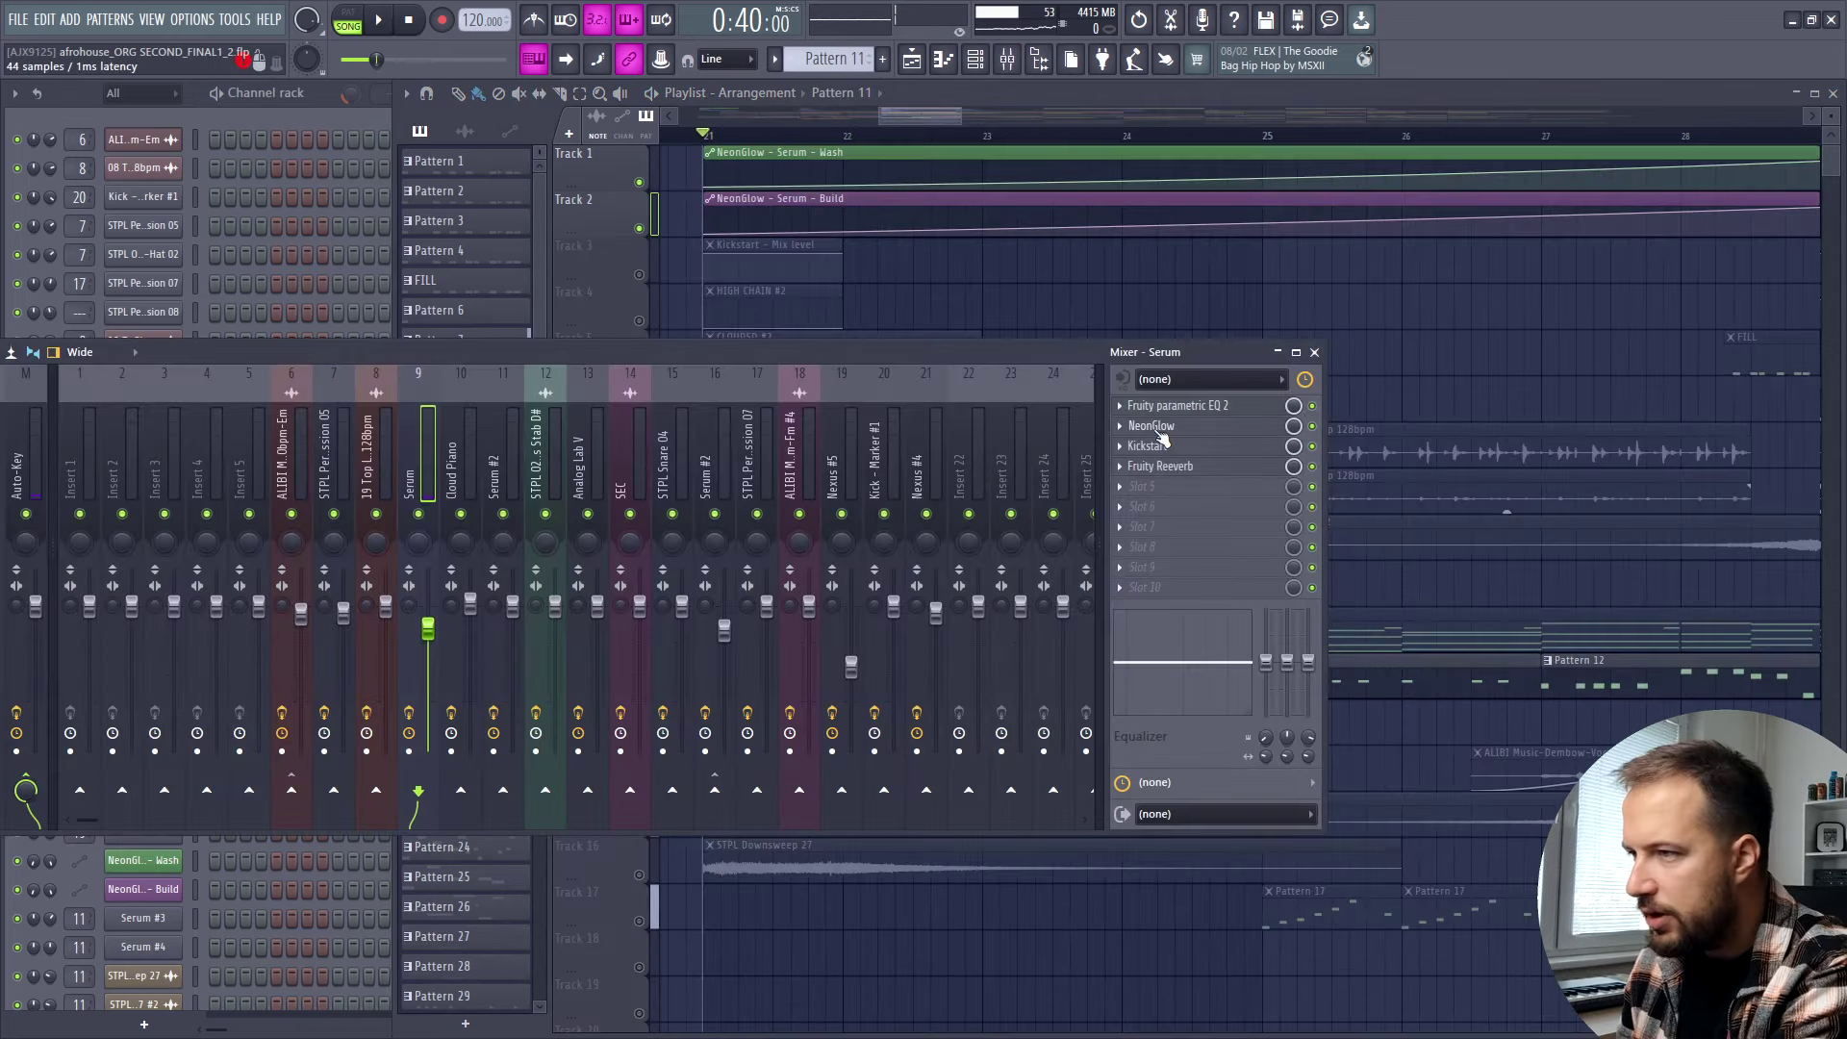
Open NeonGlow on the Serum insert, then play the build-up from bar 25.
left_click(1151, 425)
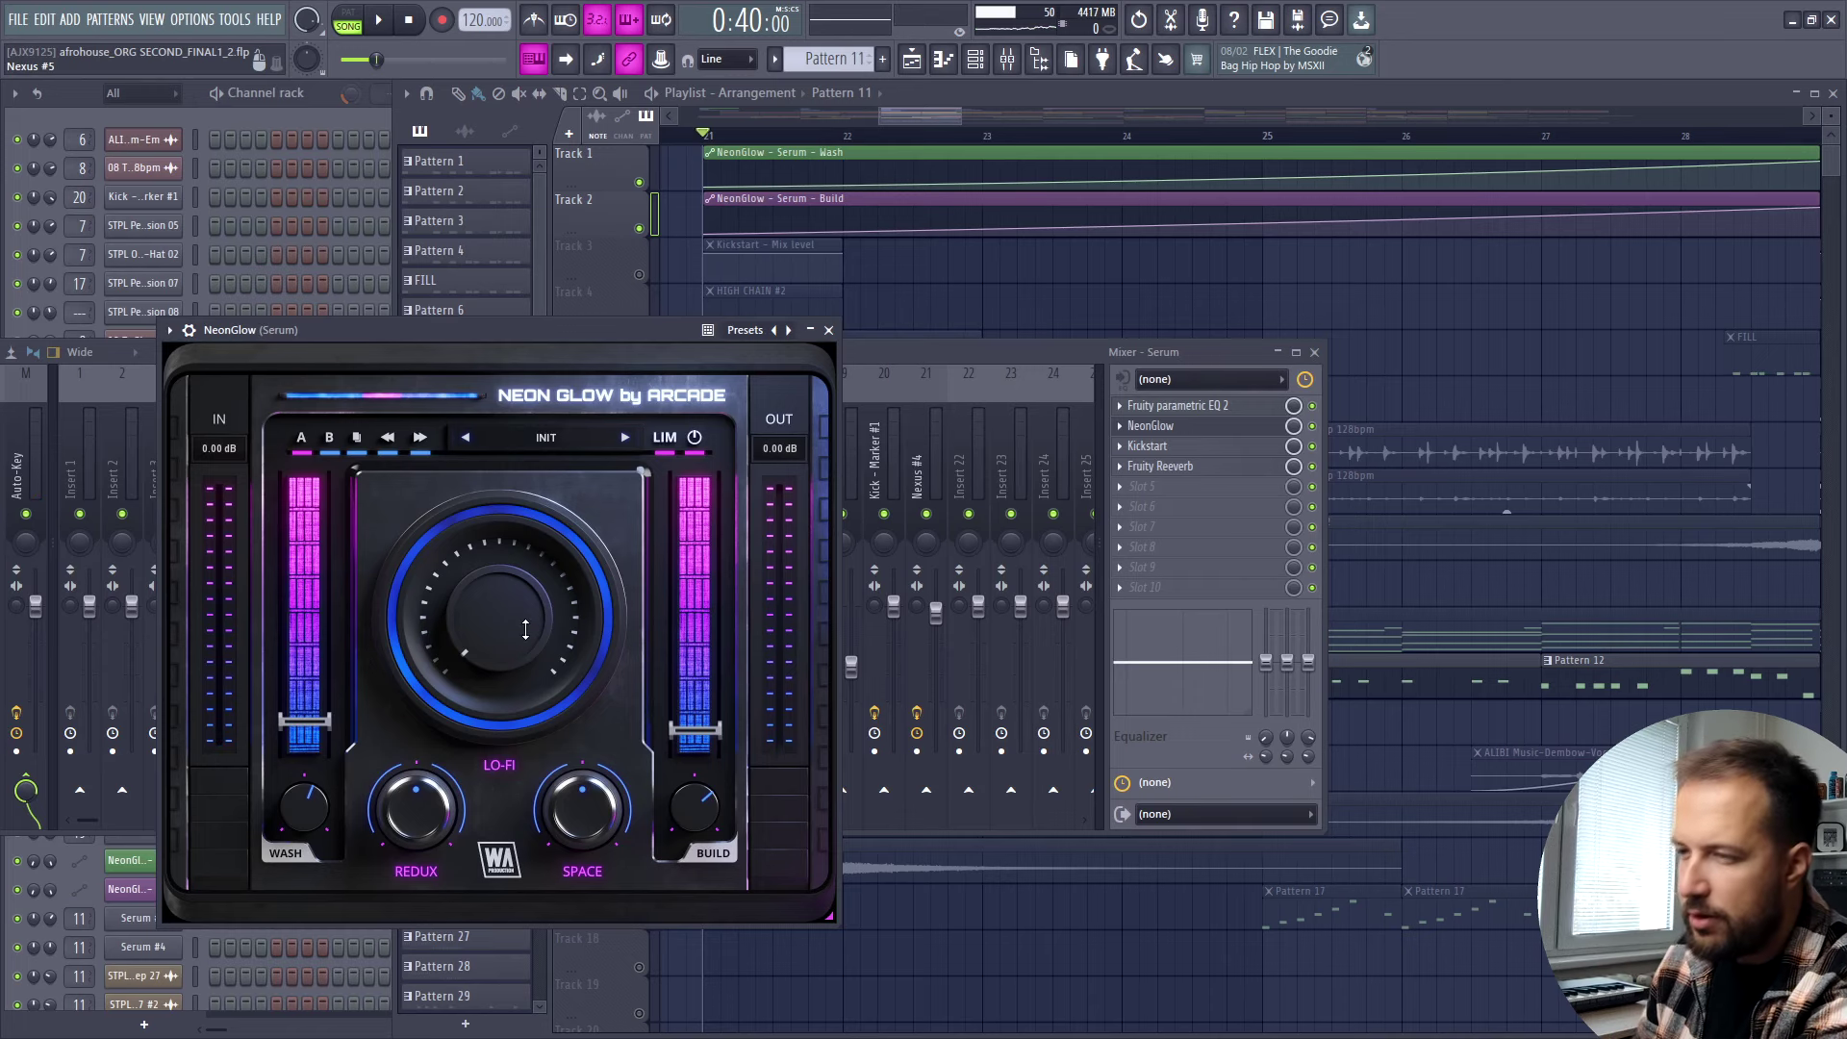
left_click(1106, 102)
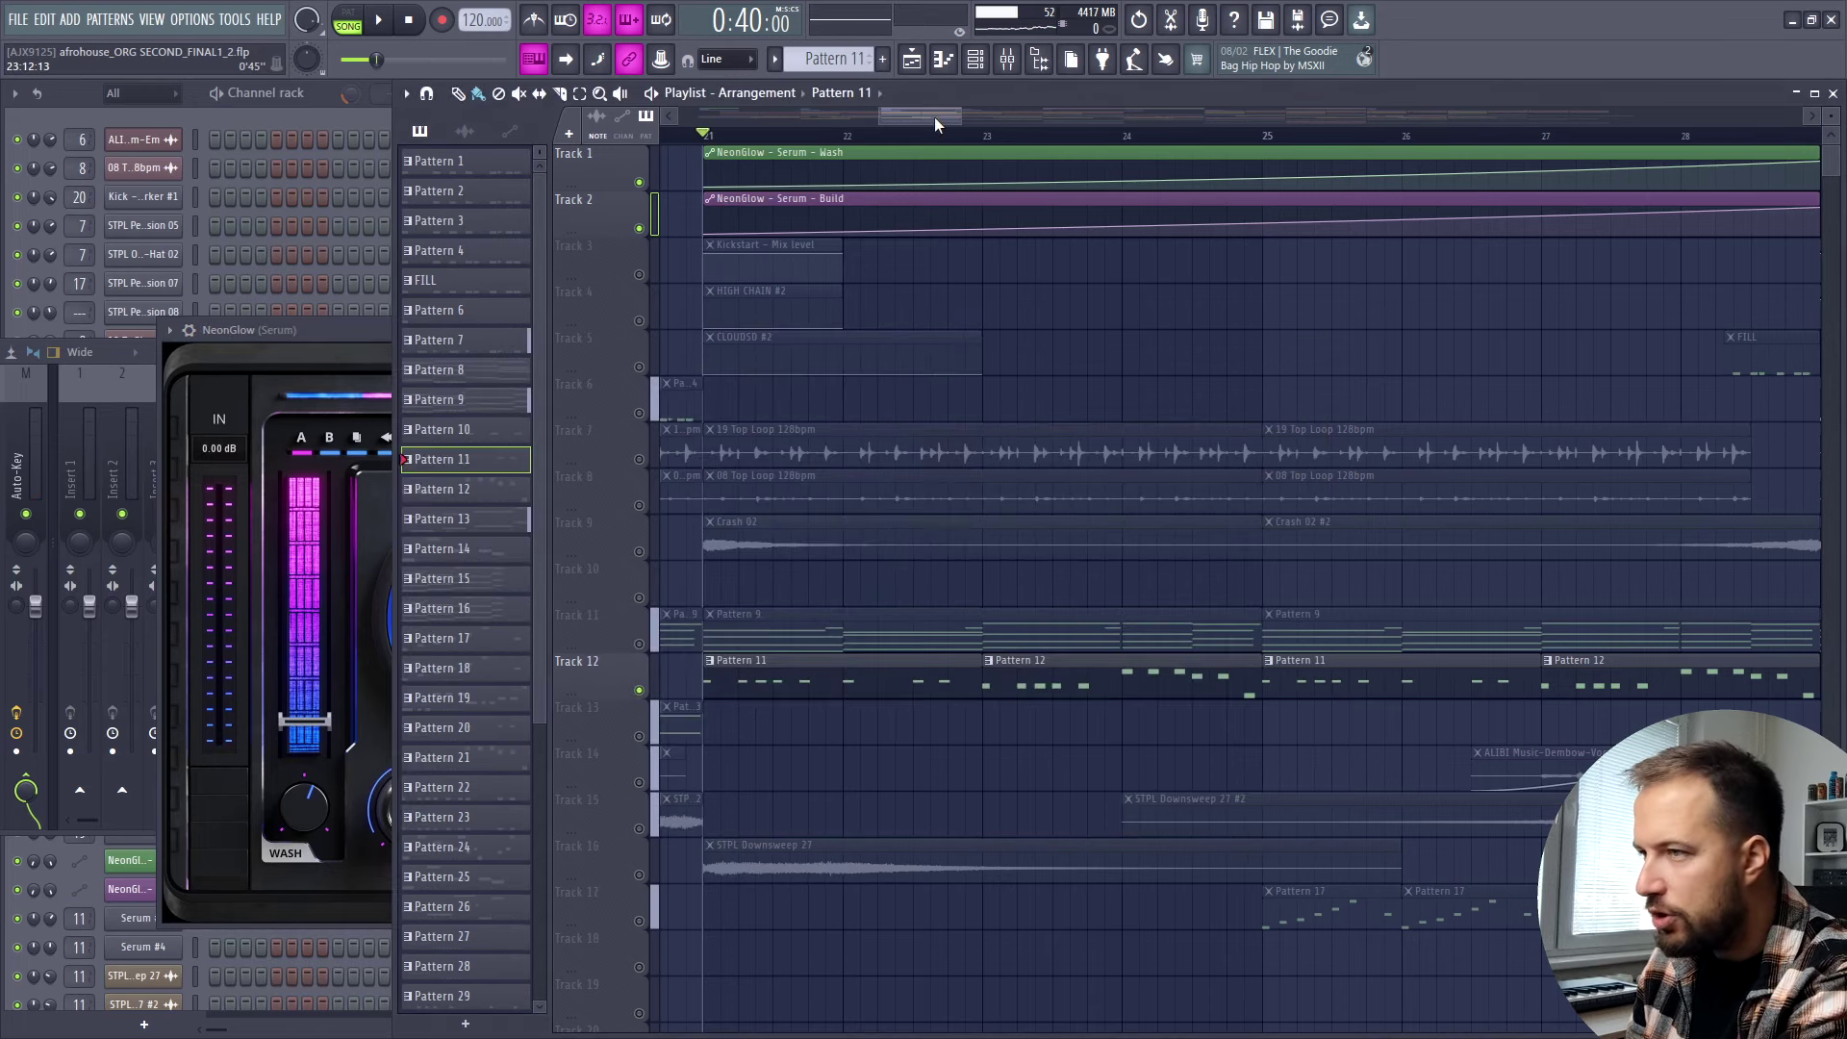
key("space")
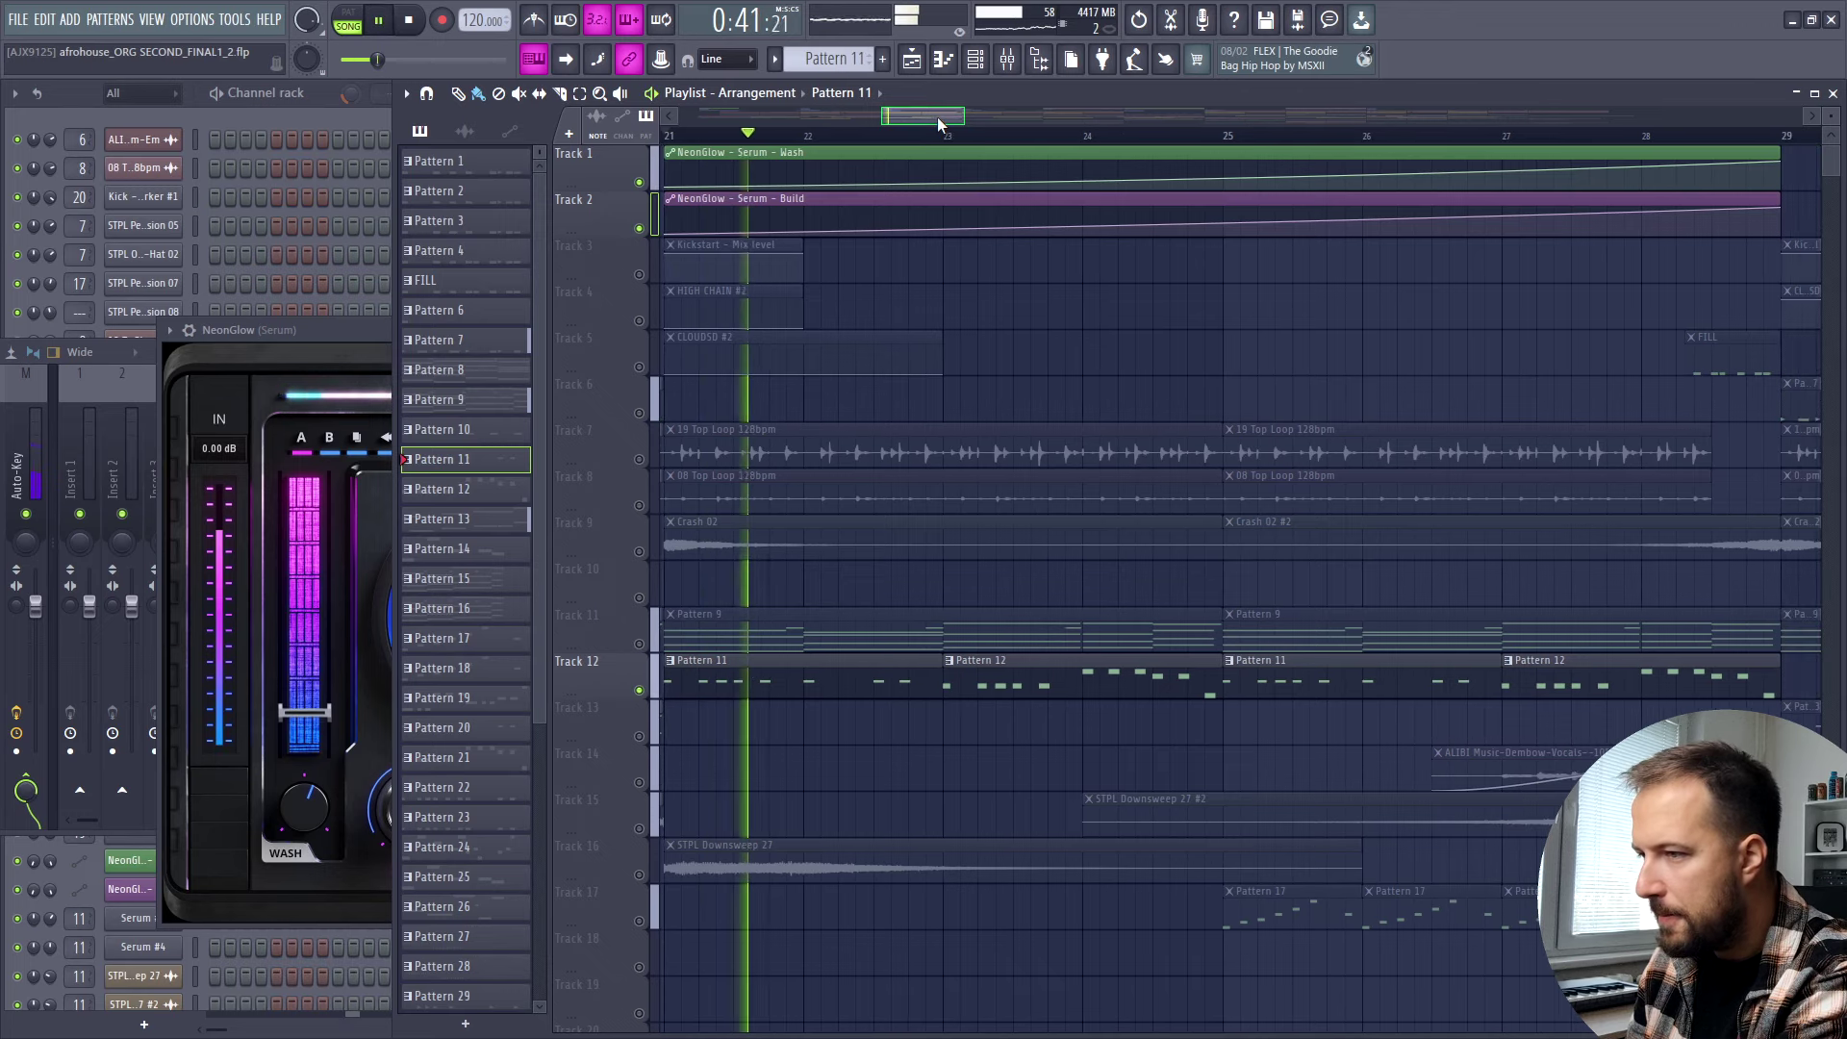
left_click(1227, 136)
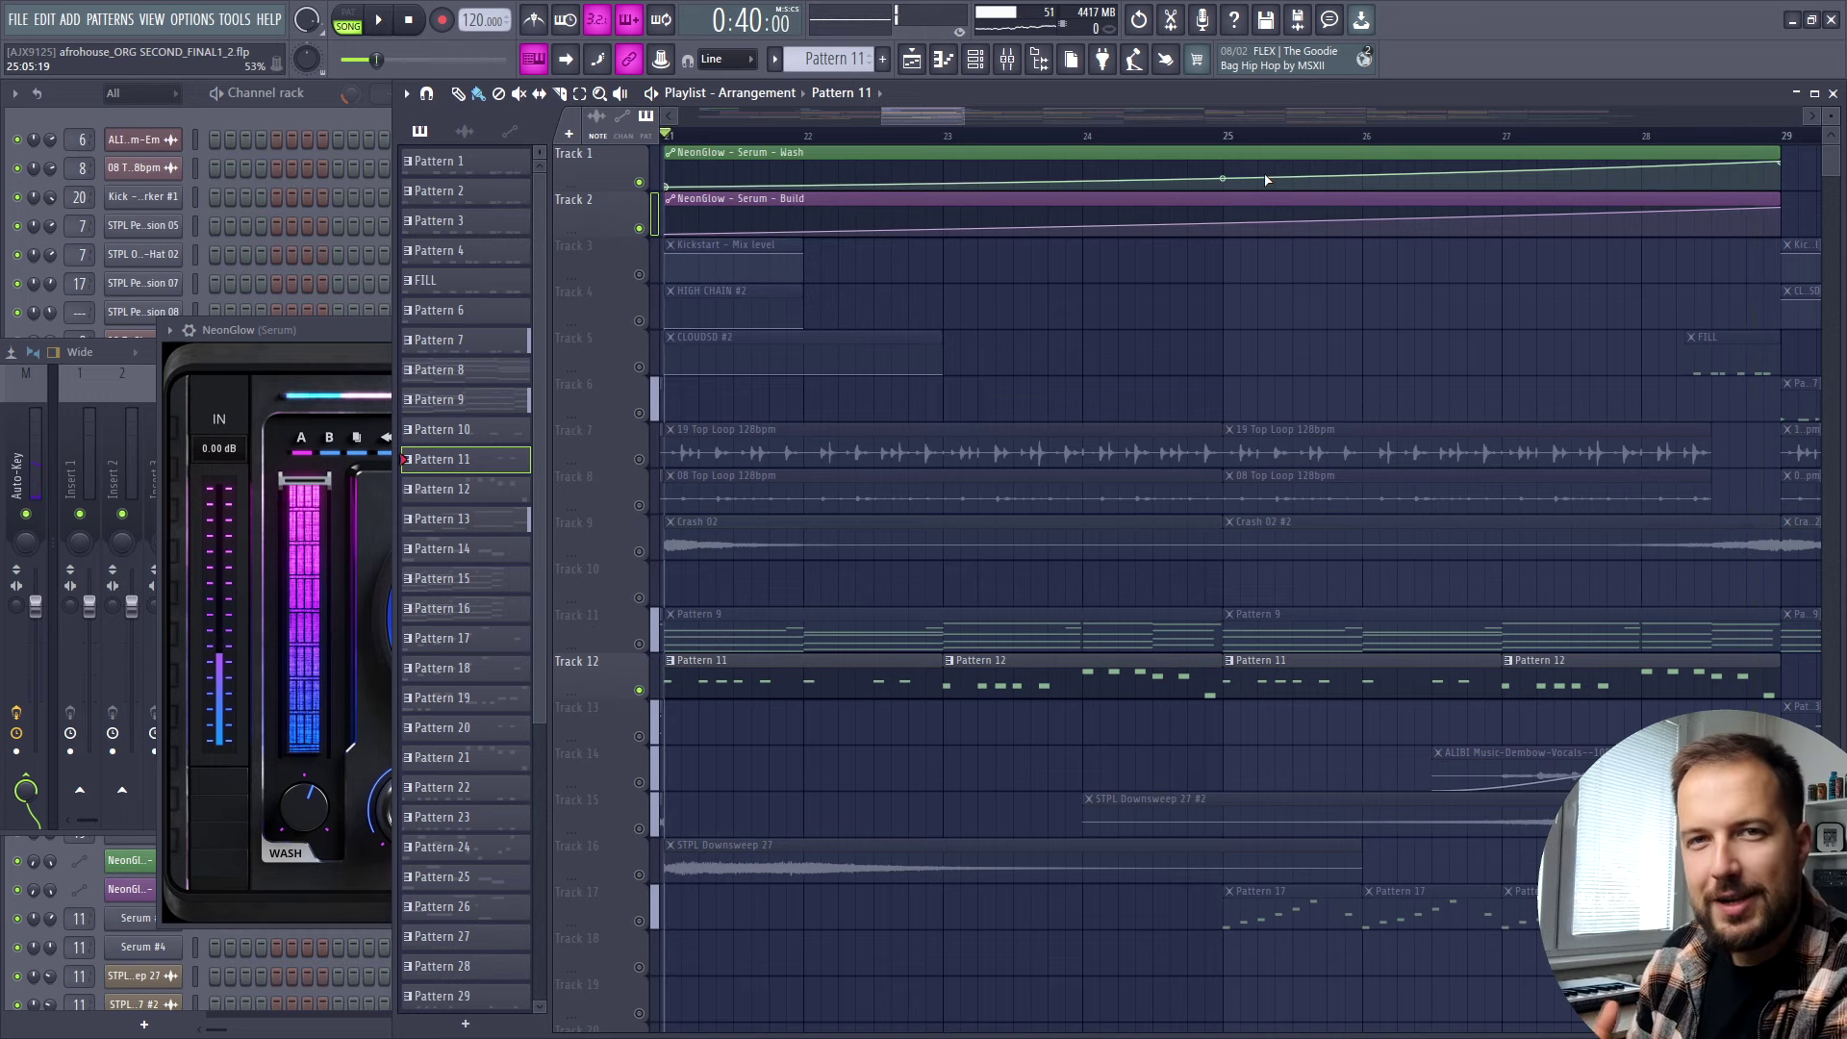
scroll(865, 481, "down", 2)
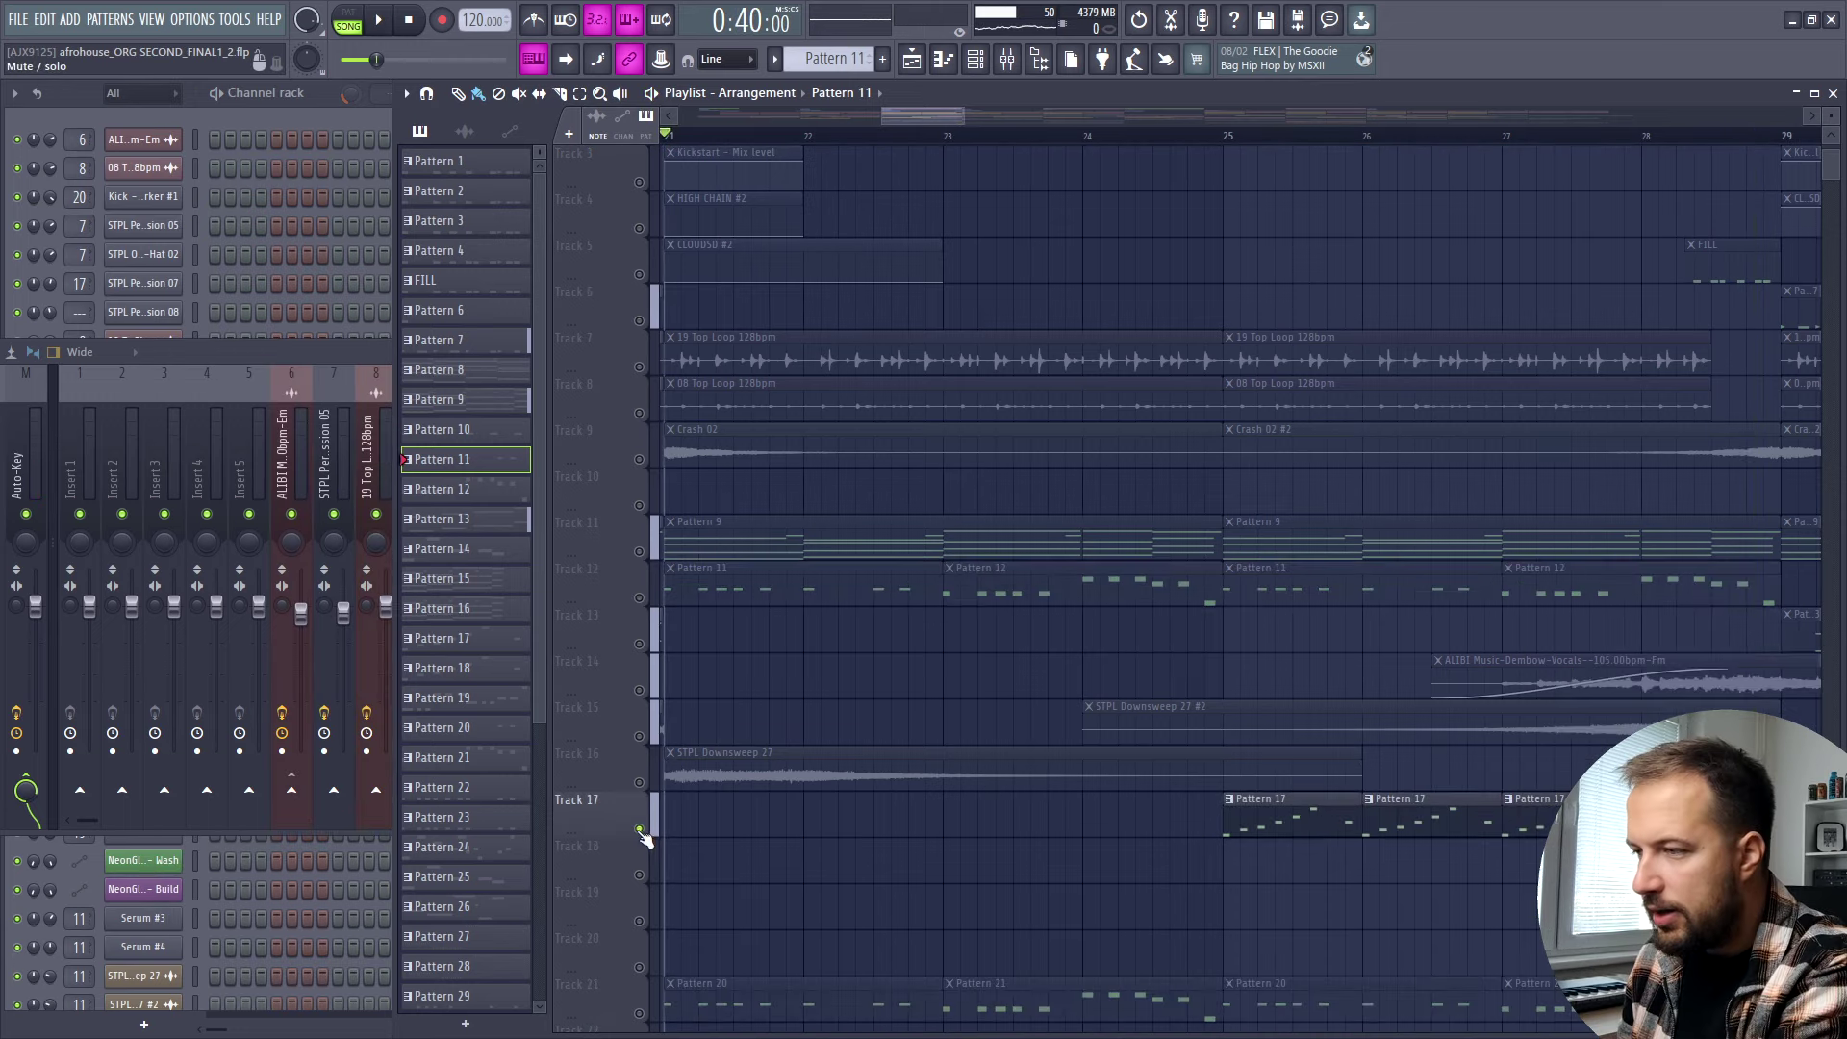
Preview Pattern 17's rising Serum #4 melody in the piano roll, then close it.
double_click(1325, 823)
left_click(268, 709)
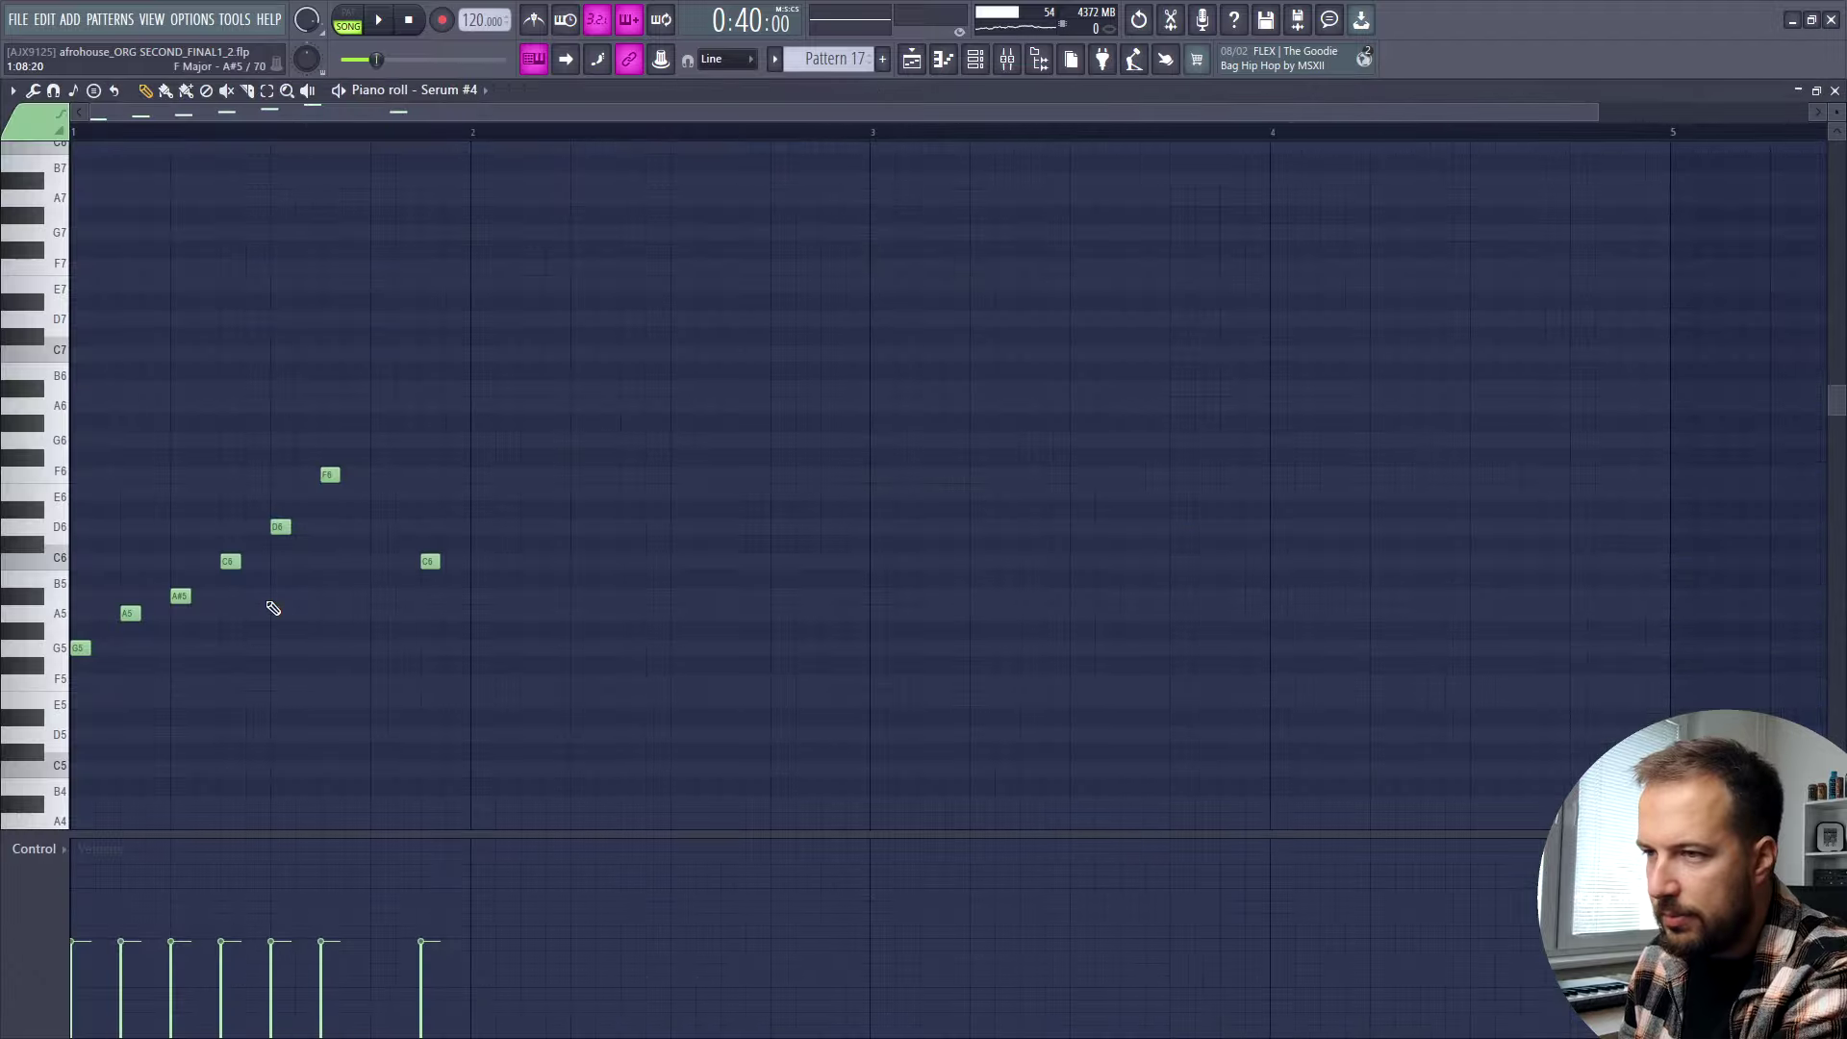
key("space")
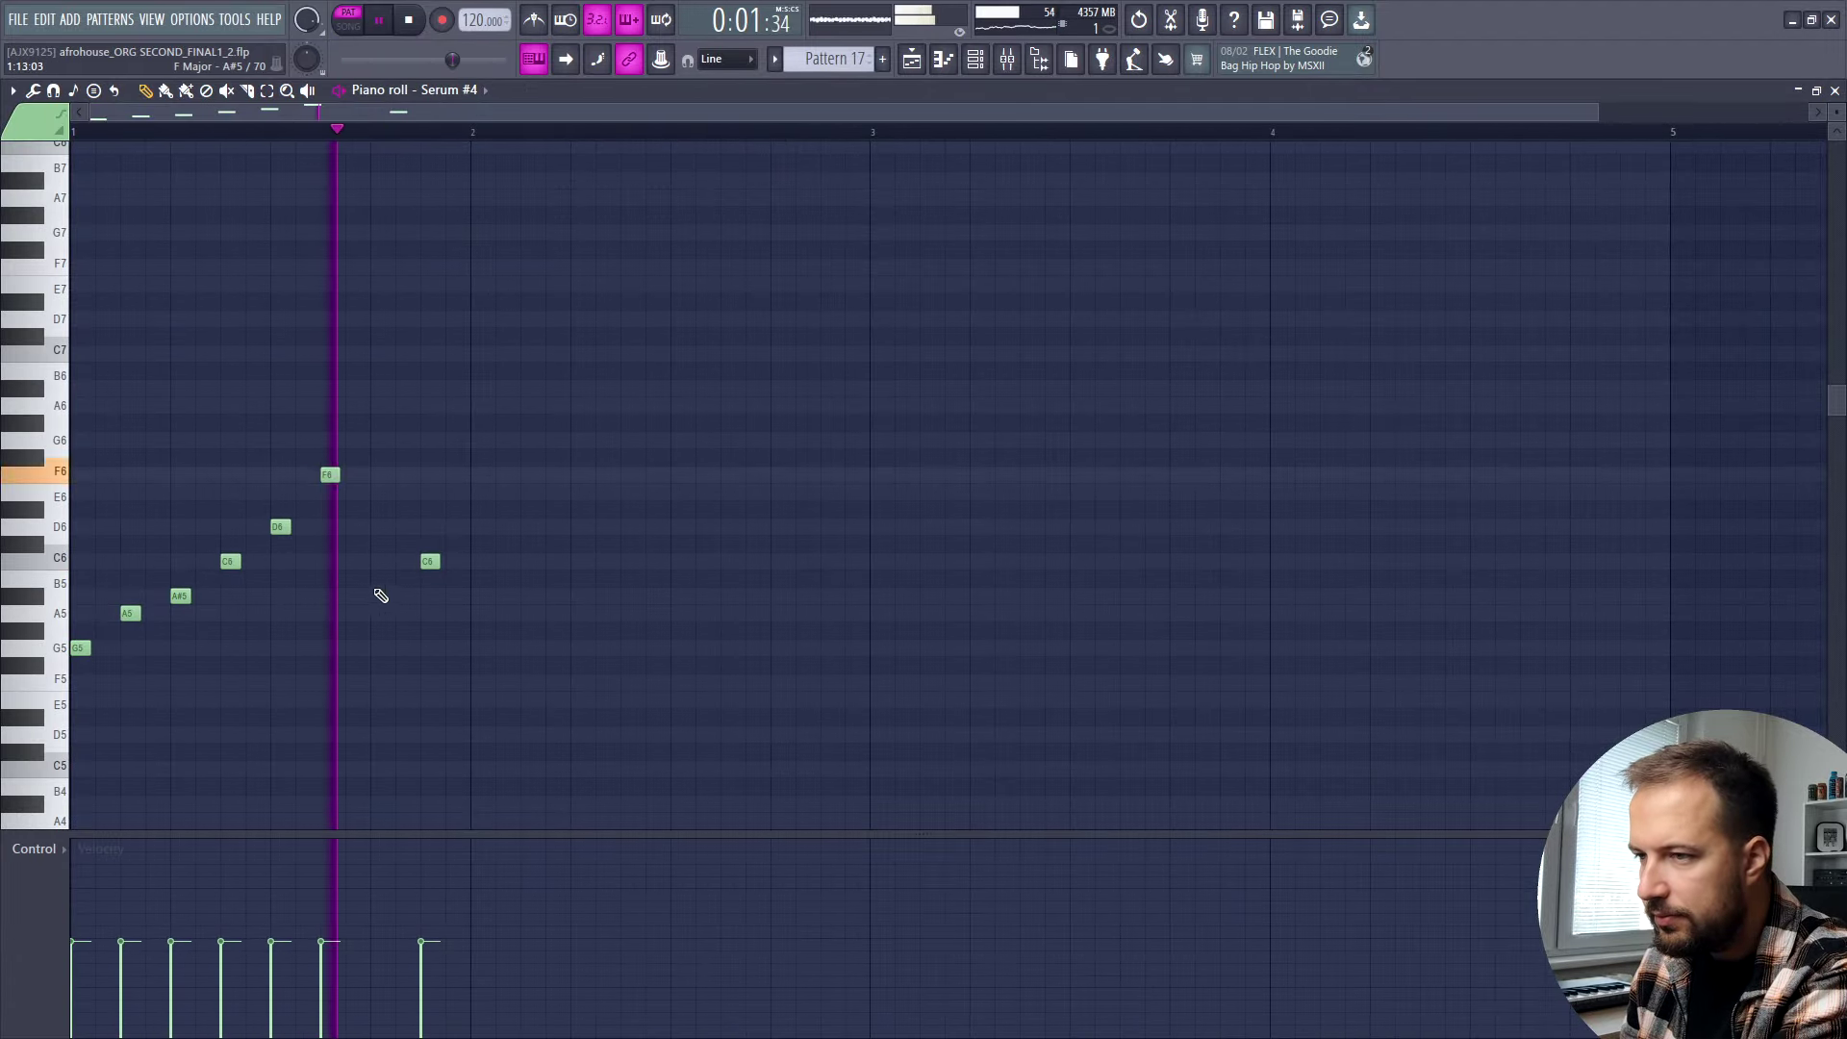
left_click(1797, 95)
key("space")
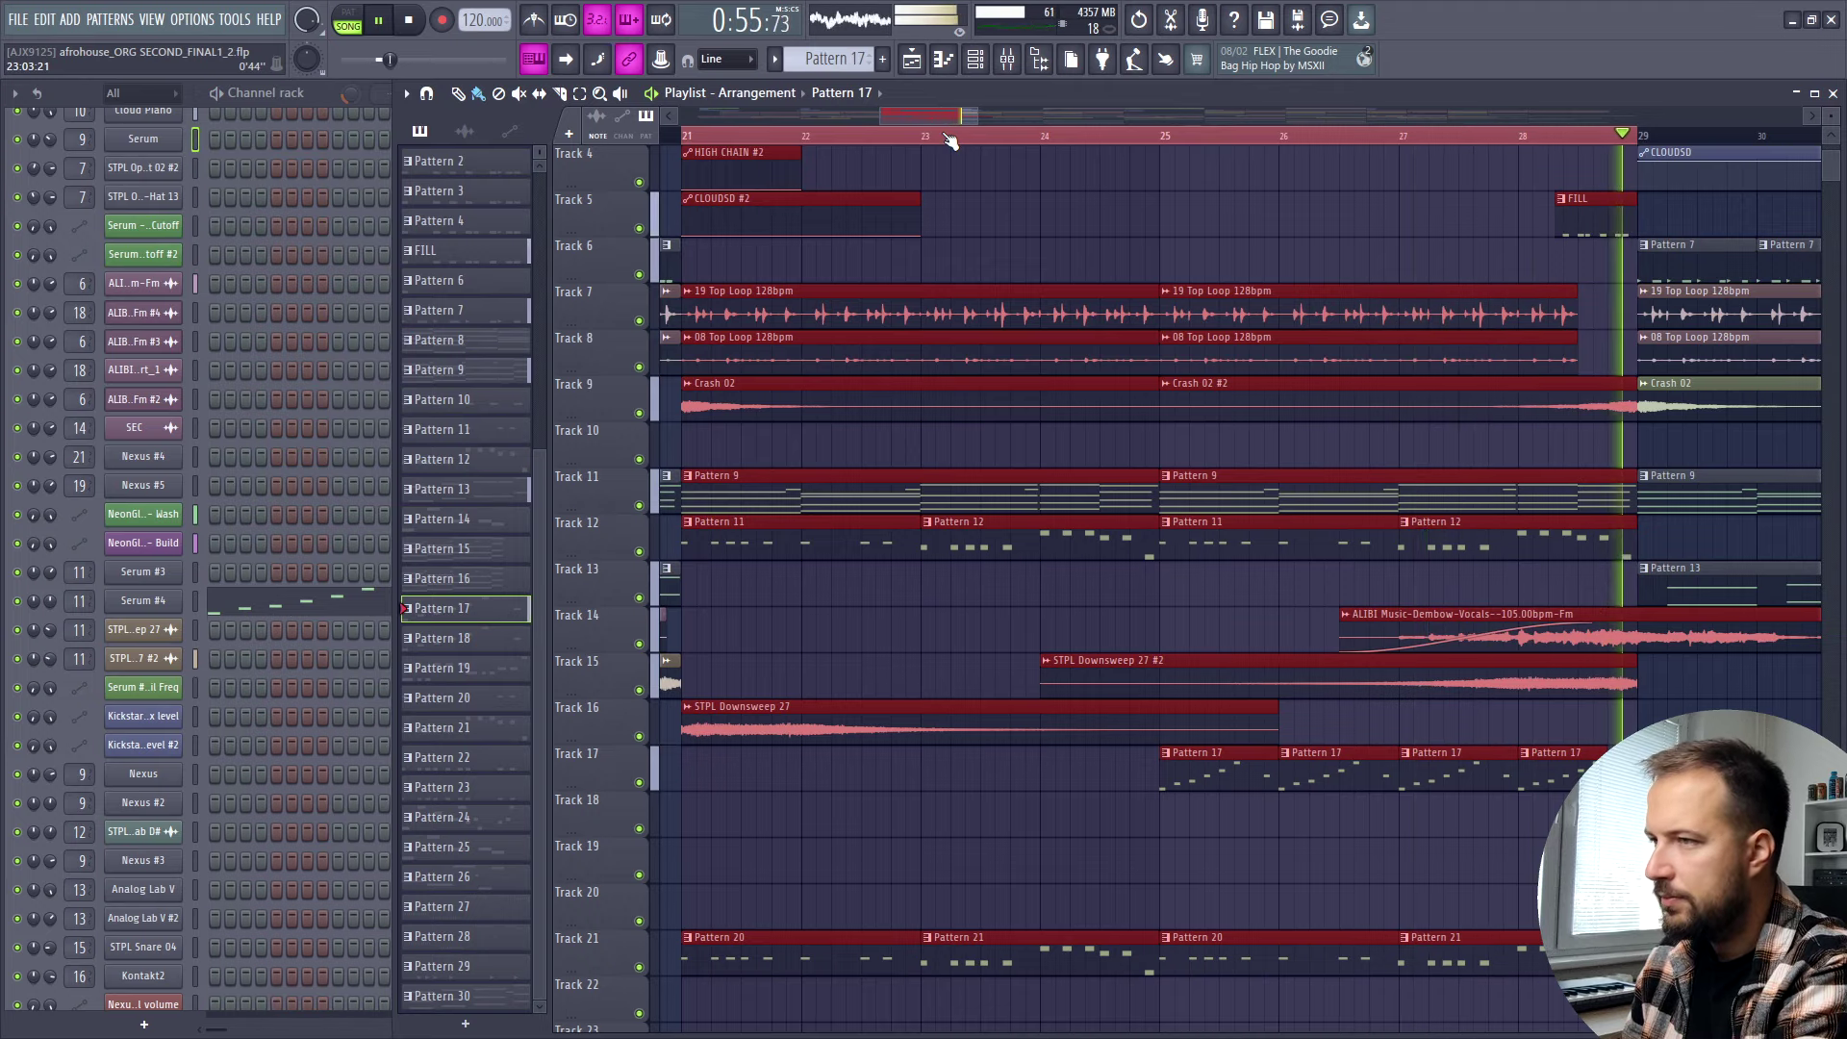
Make FILL the current pattern, preview it, and set the song position to bar 28.
key("space")
left_click(1431, 642)
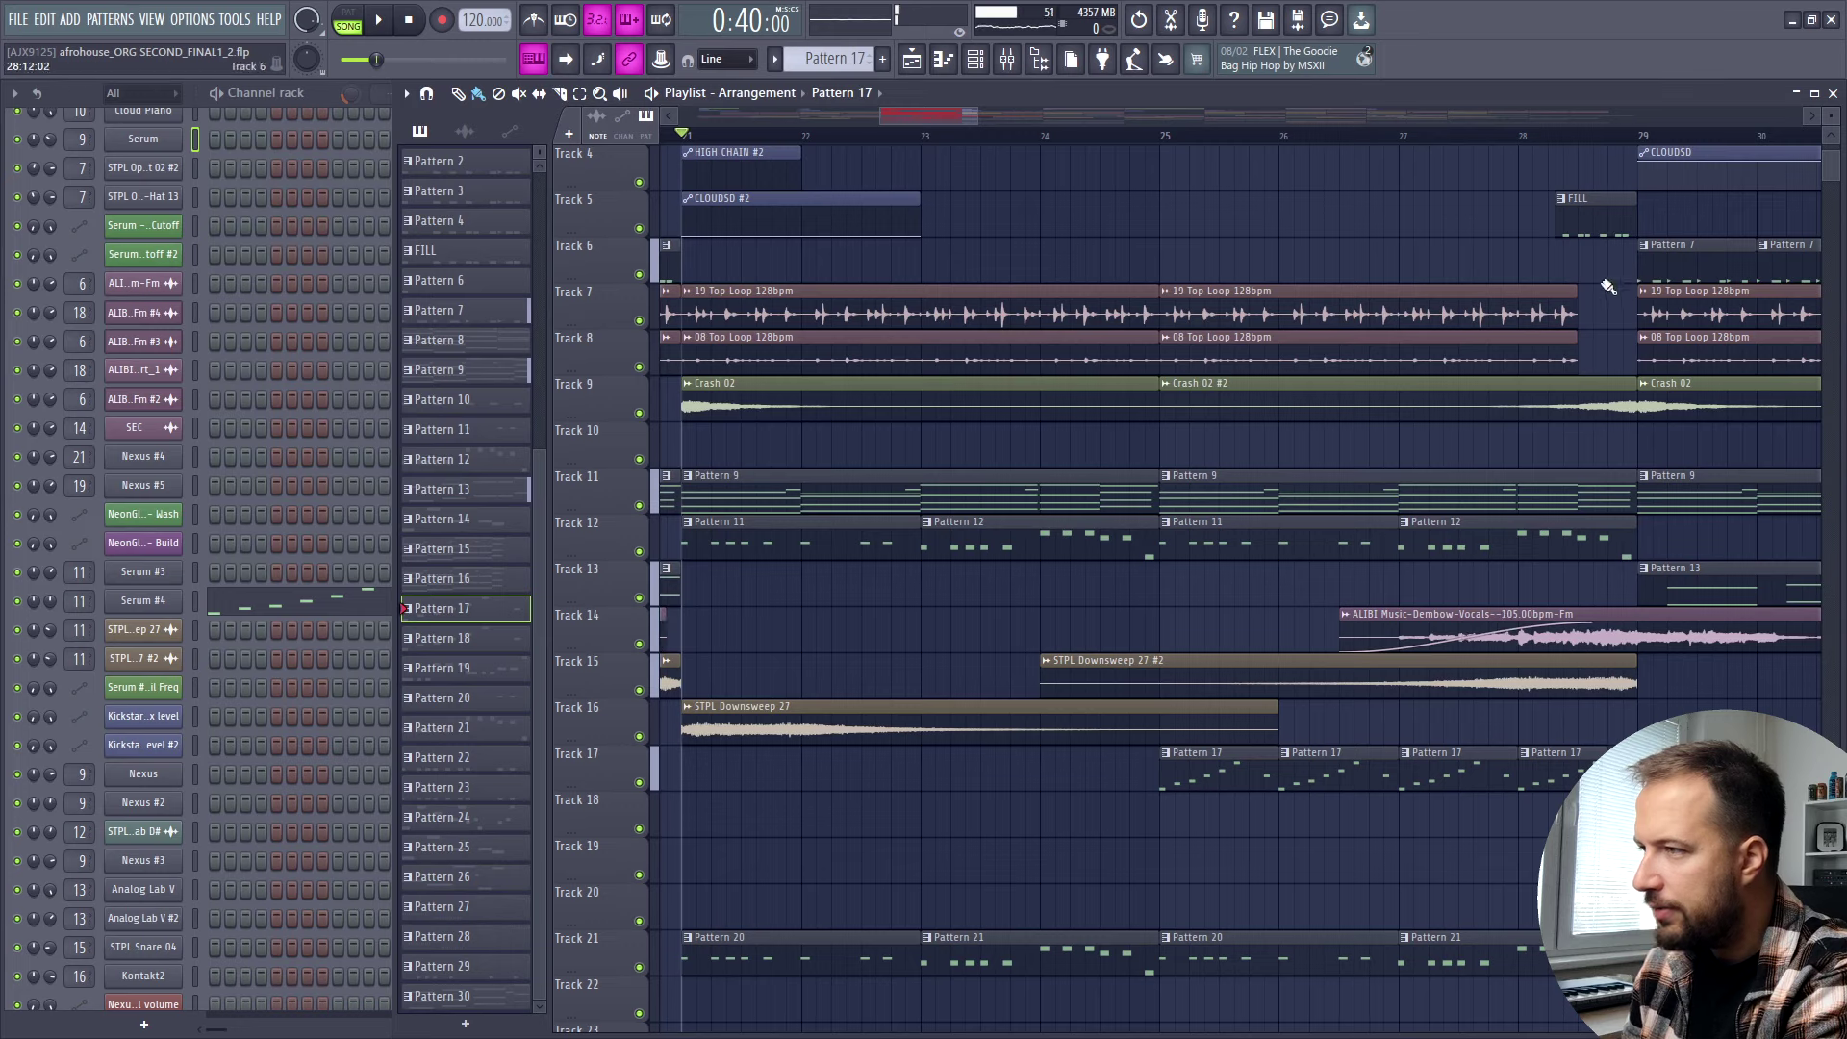
double_click(1578, 214)
key("space")
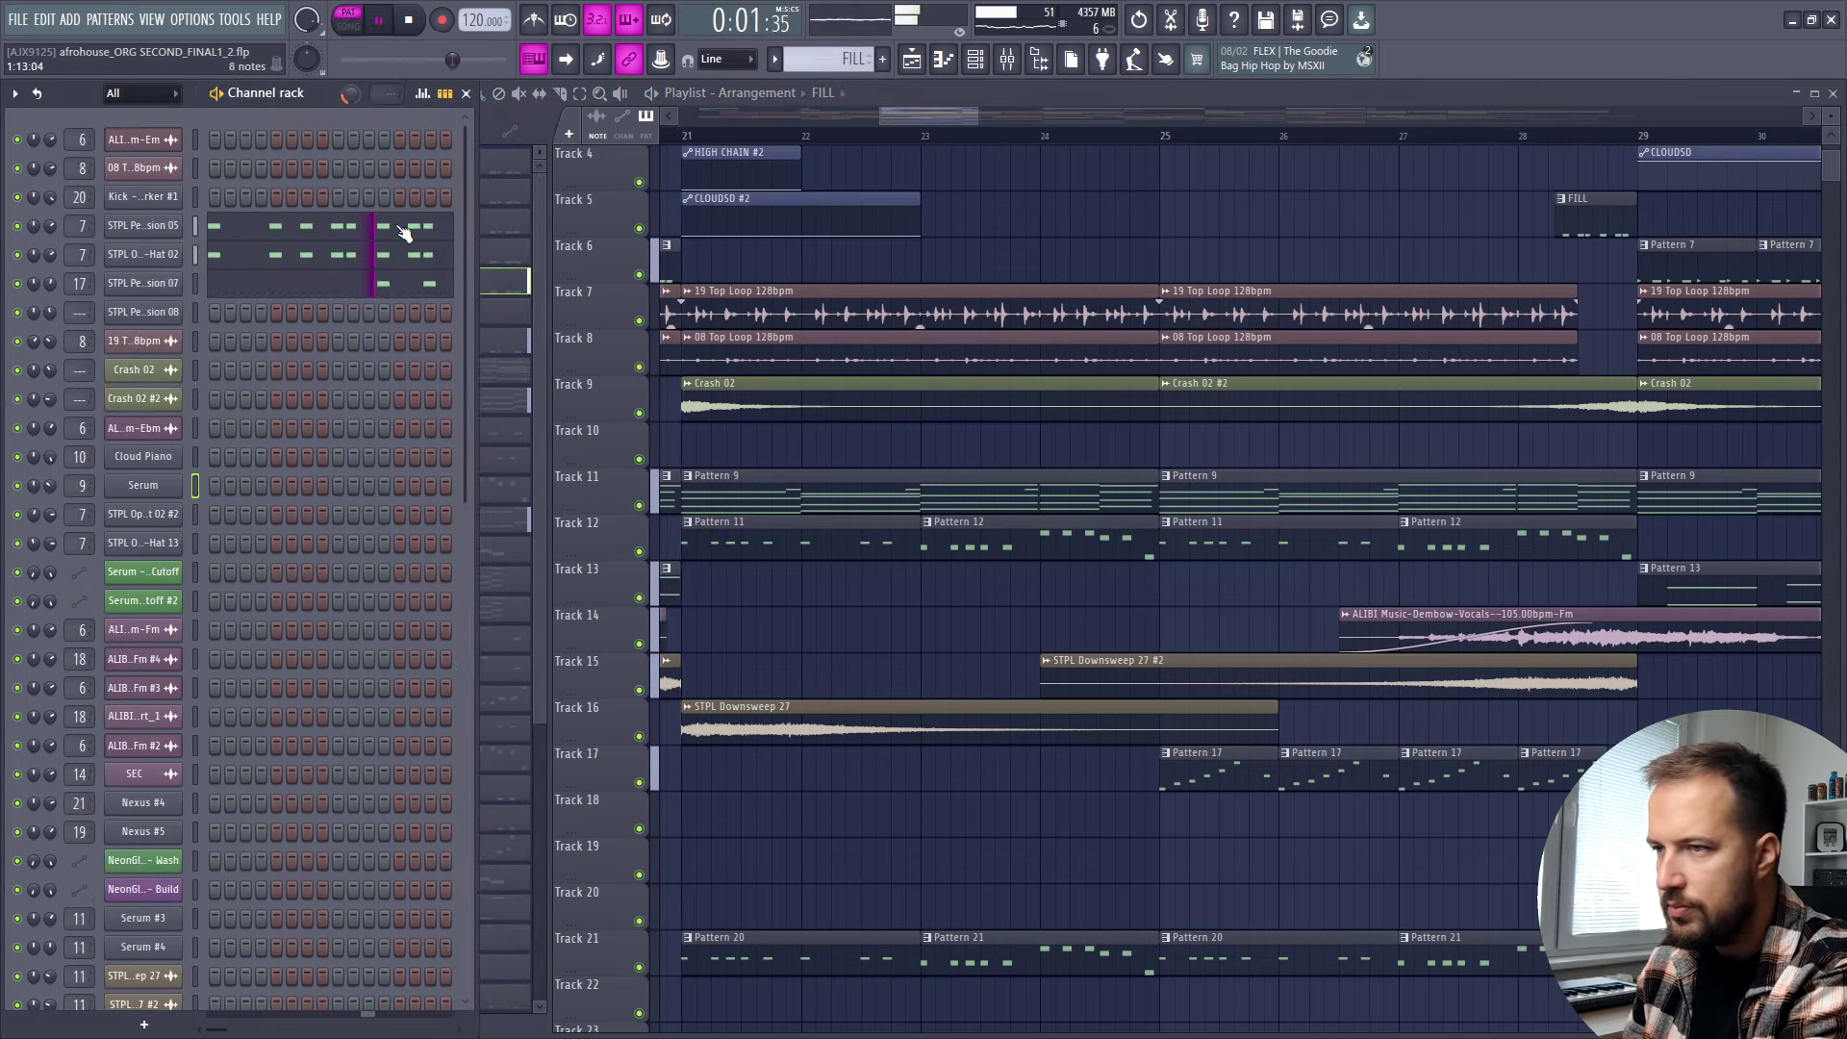
key("space")
left_click(1548, 134)
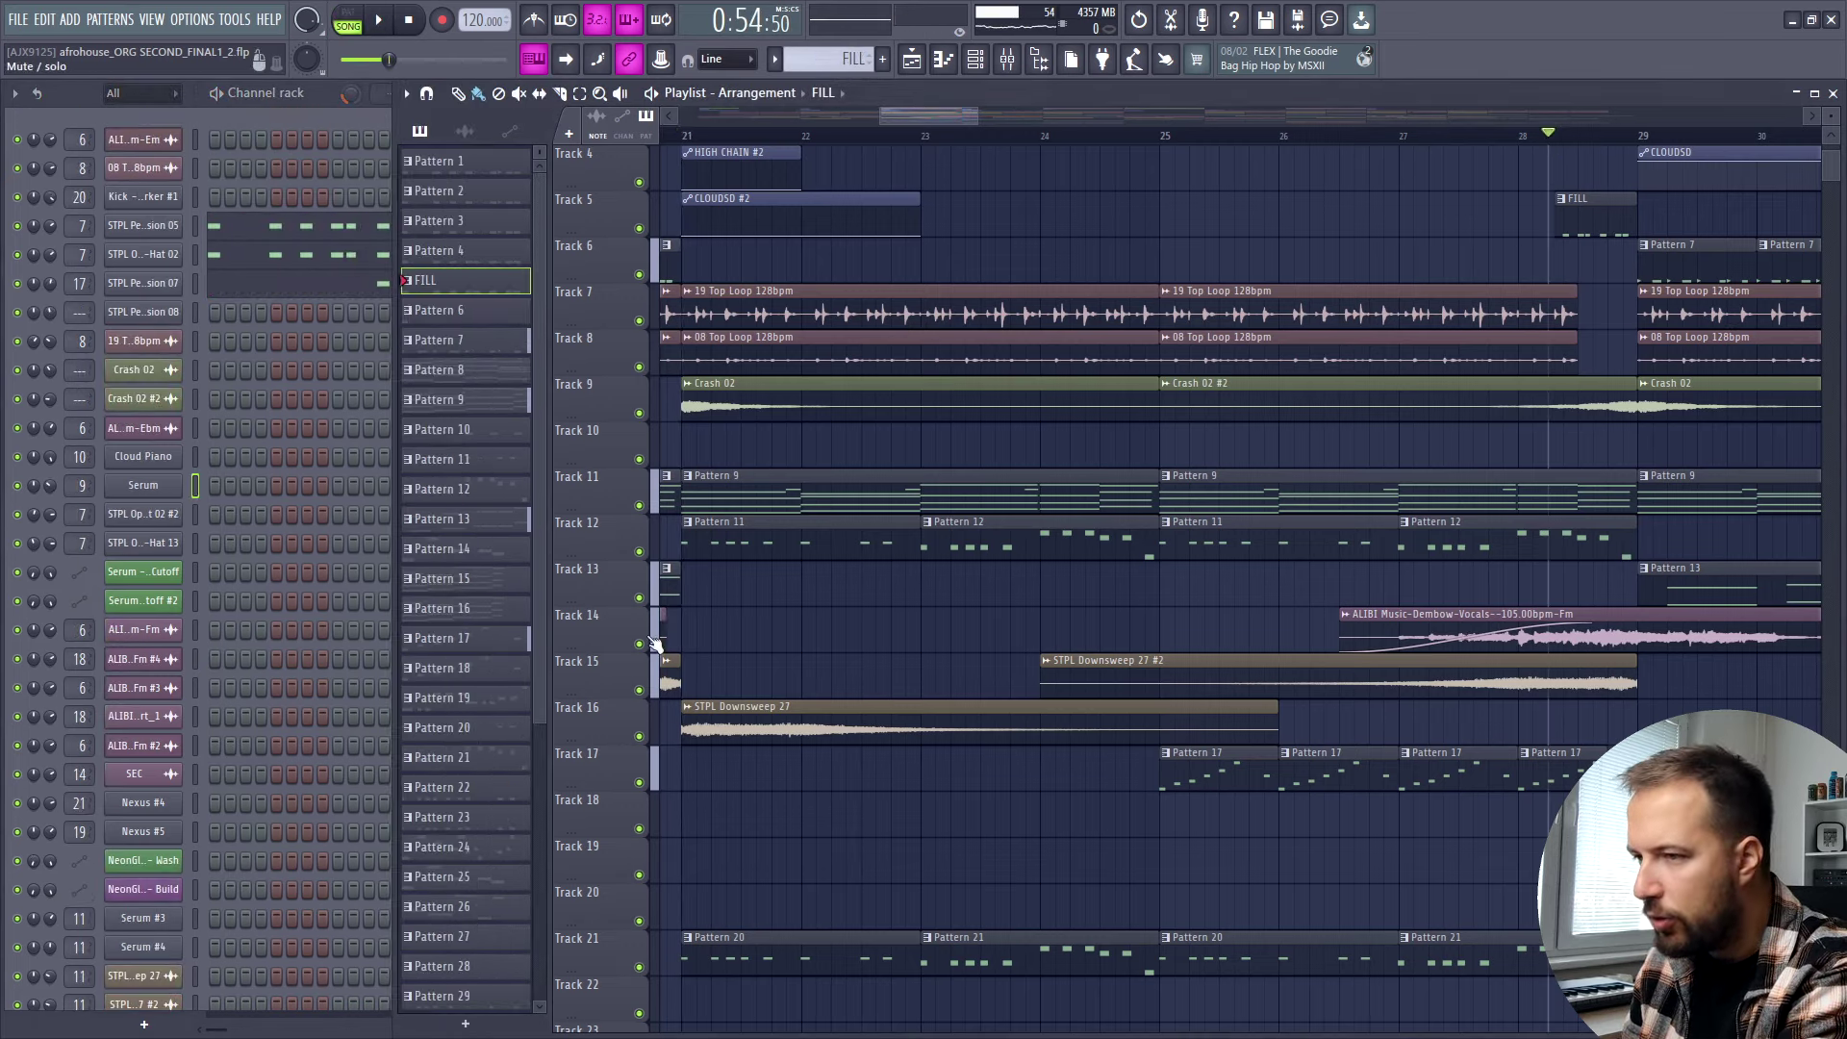
Solo Track 6 together with Tracks 7 and 8, and play from bar 29.
right_click(643, 642)
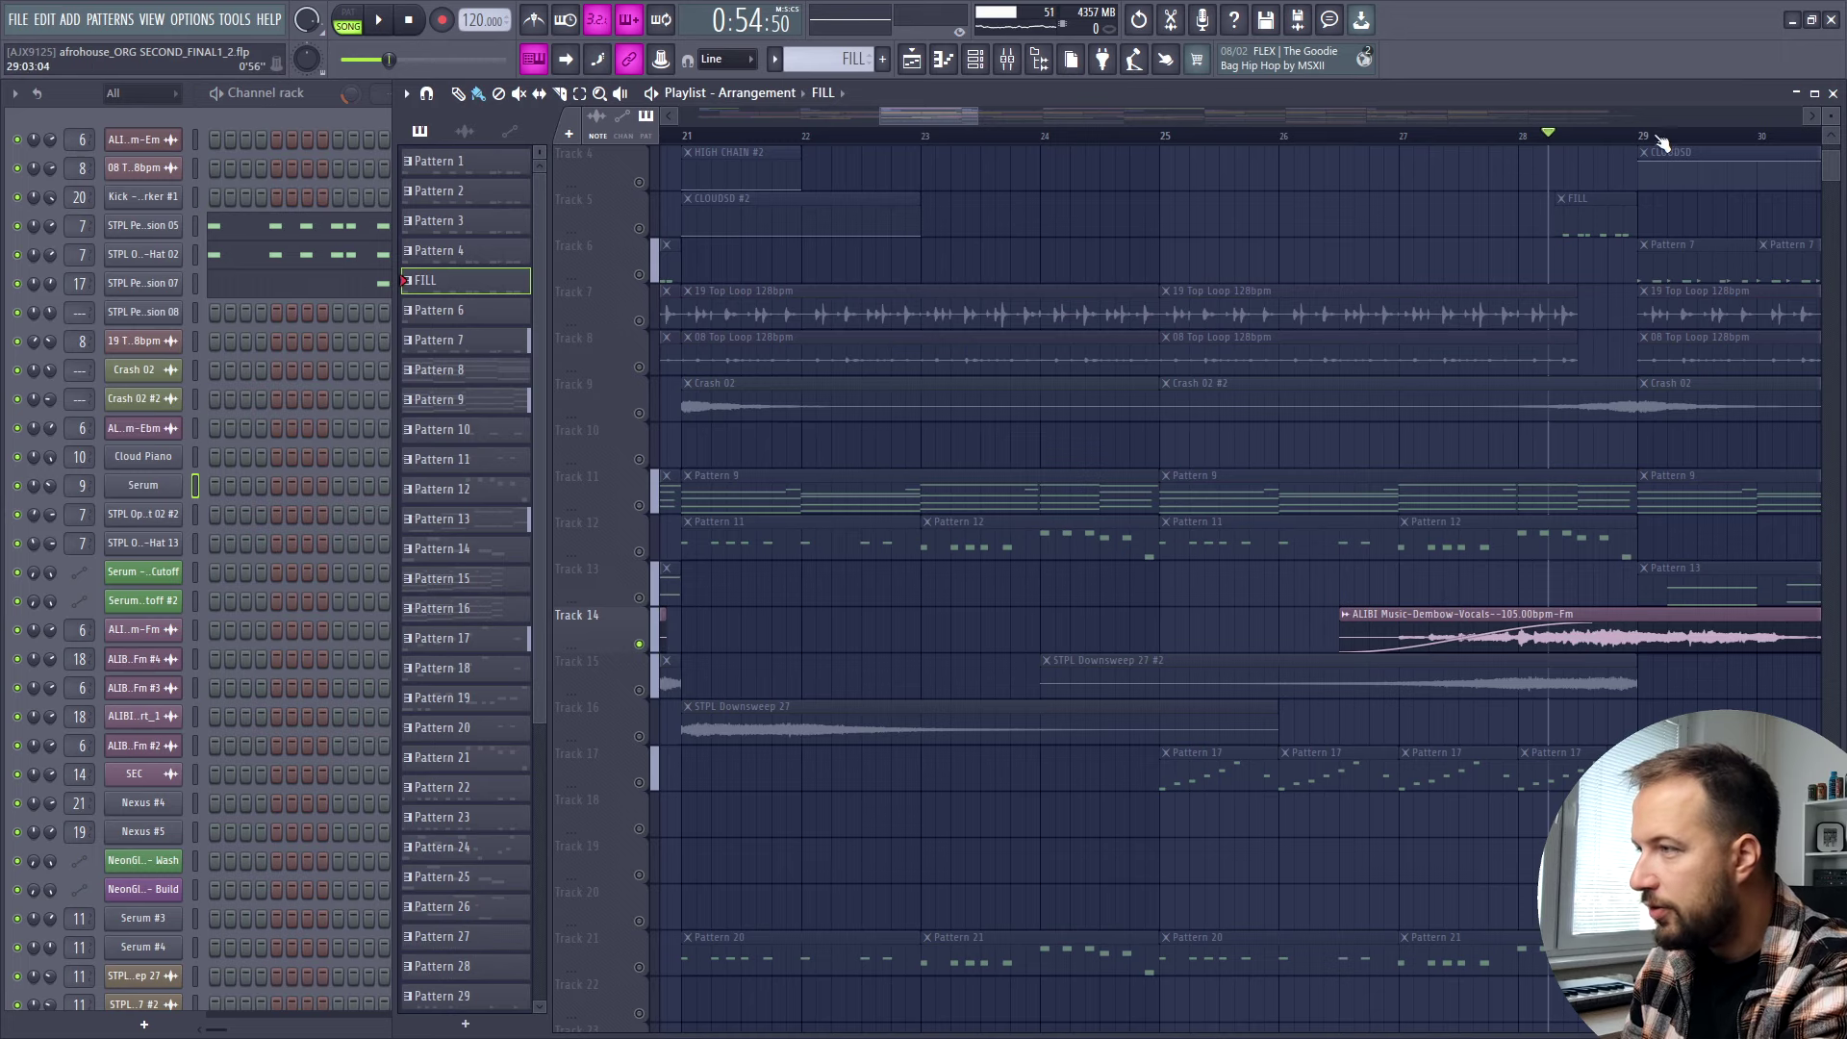
scroll(1356, 311, "right", 5)
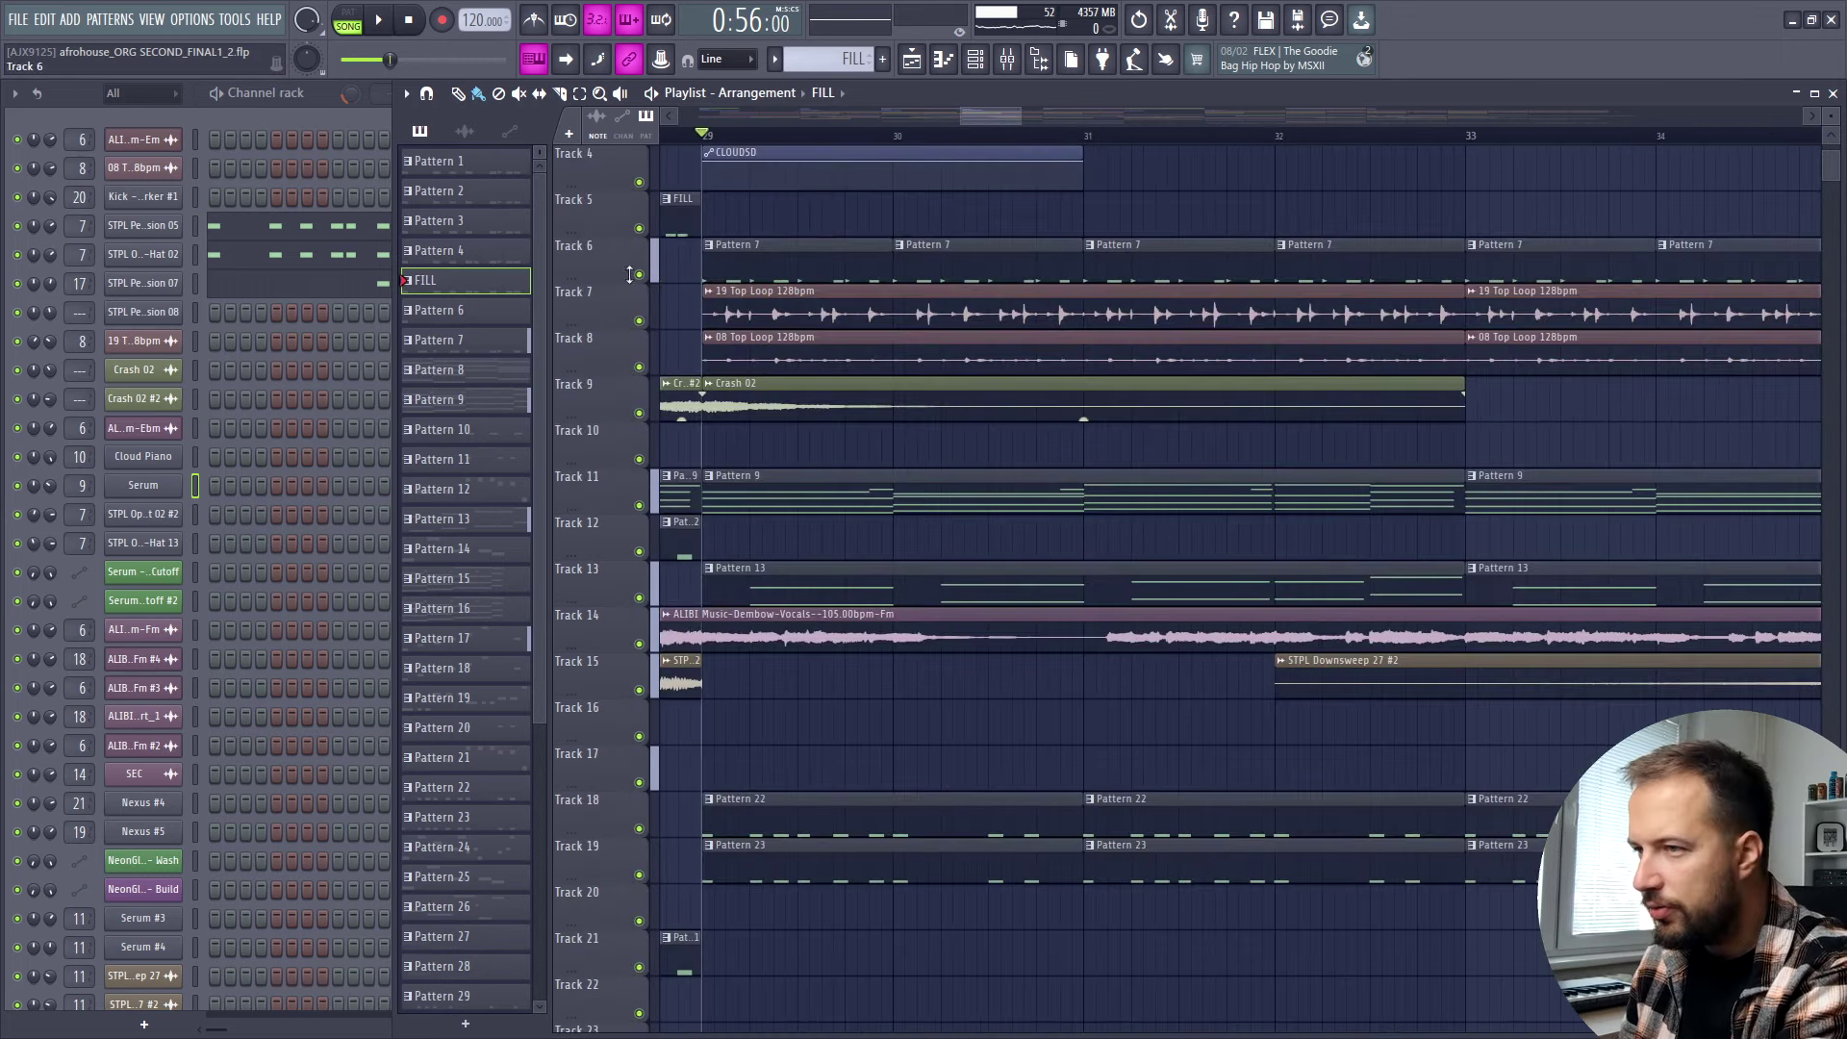
right_click(640, 277)
left_click(639, 321)
left_click(638, 367)
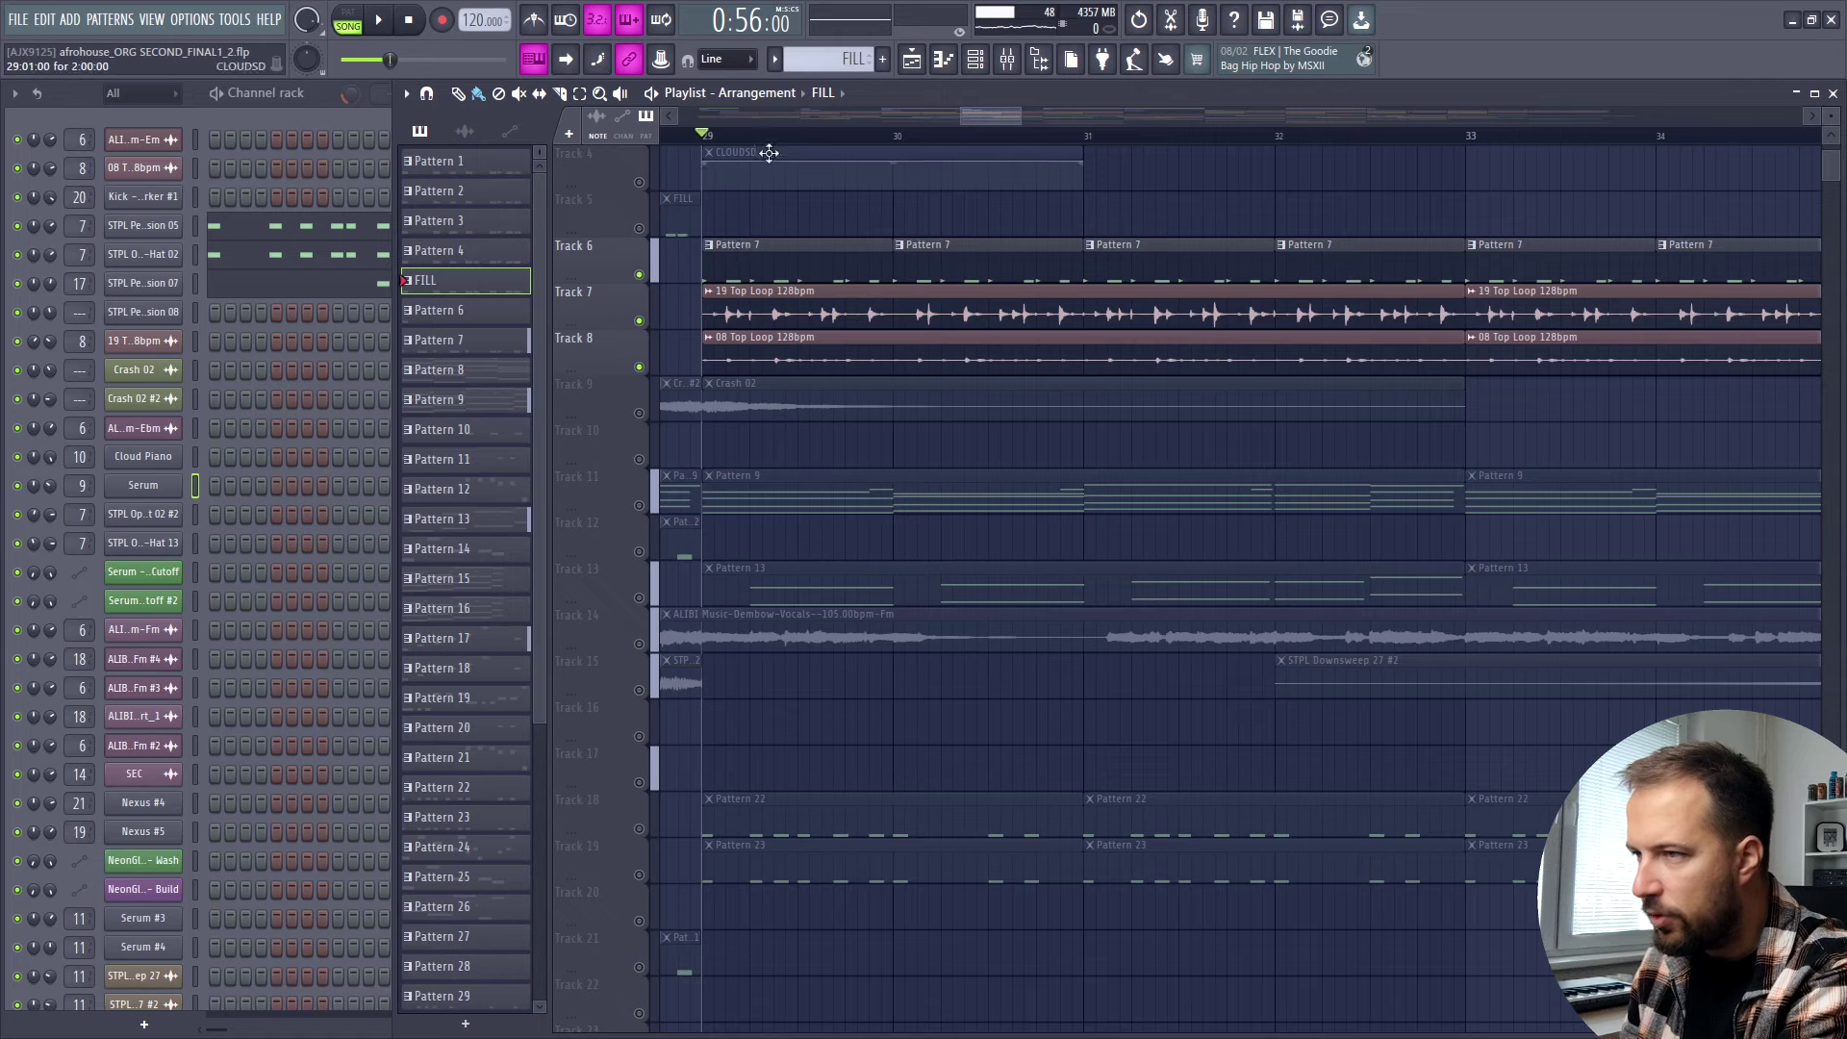
key("space")
Unmute Tracks 11, 13 and the vocal Track 14 while replaying from bar 29.
scroll(776, 138, "down", 1)
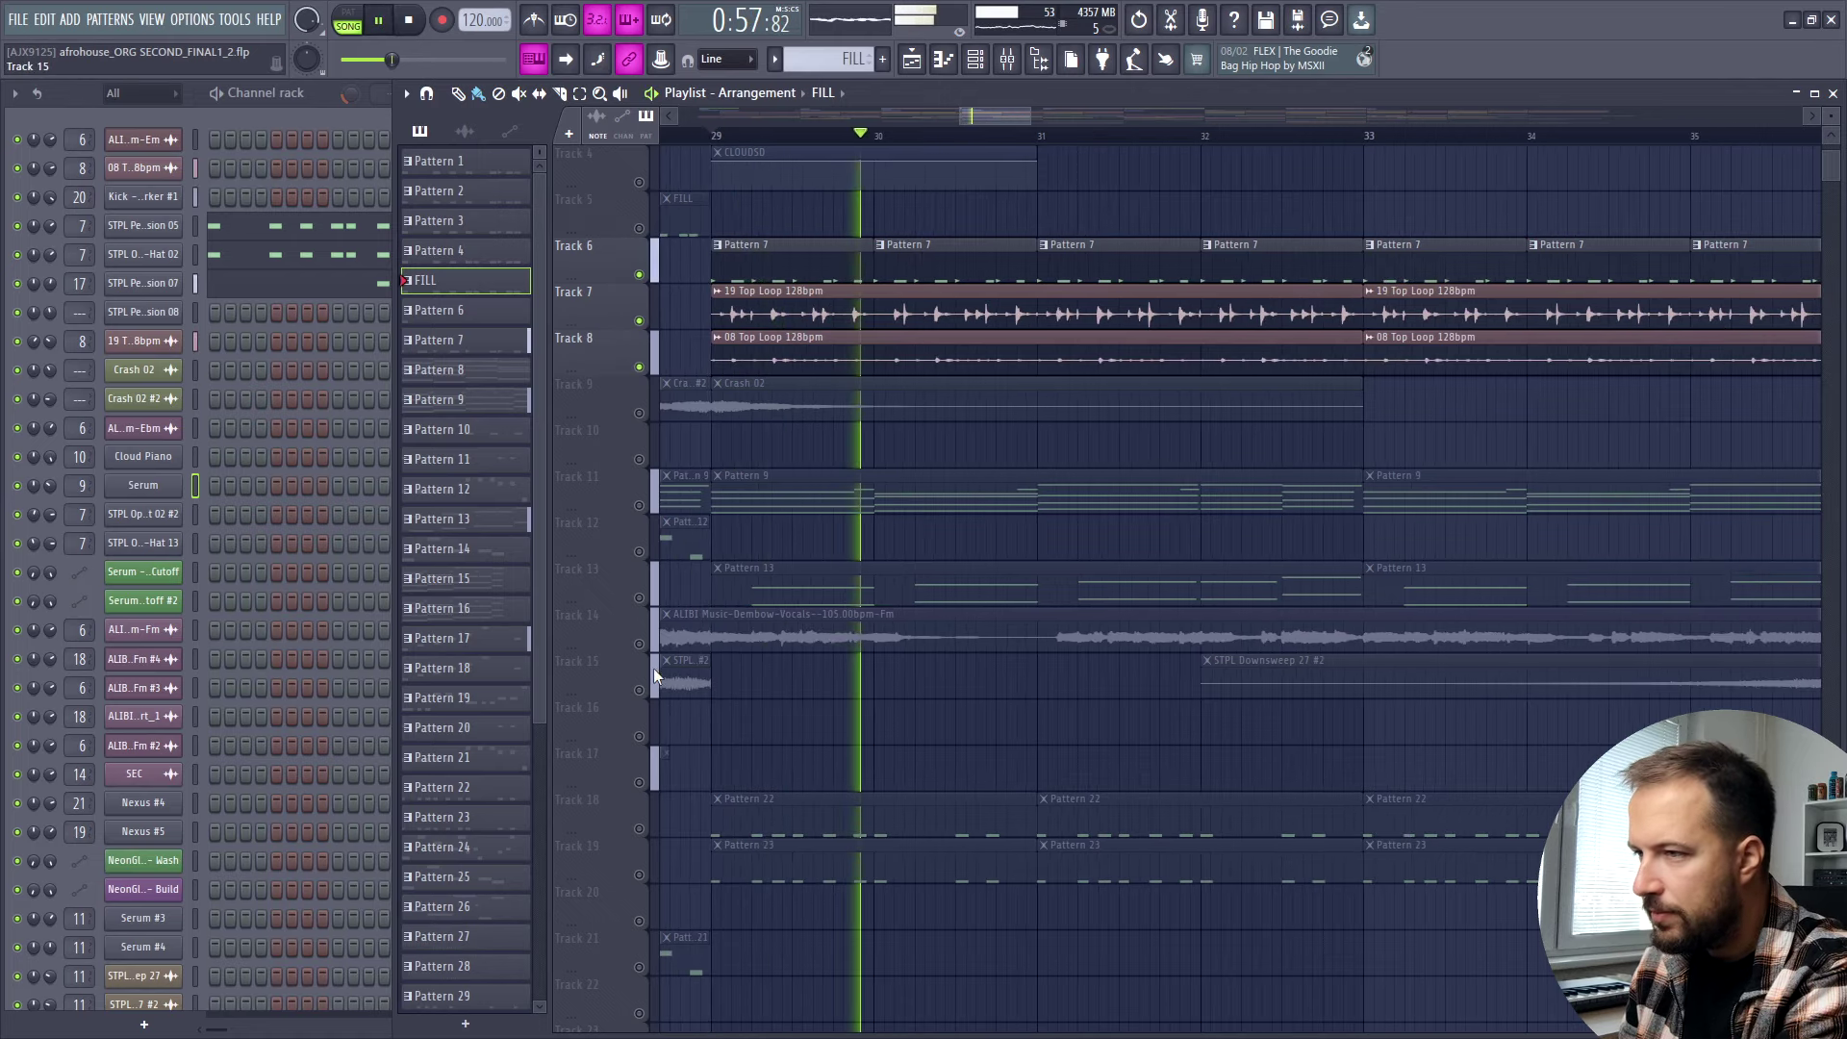
key("space")
left_click(638, 505)
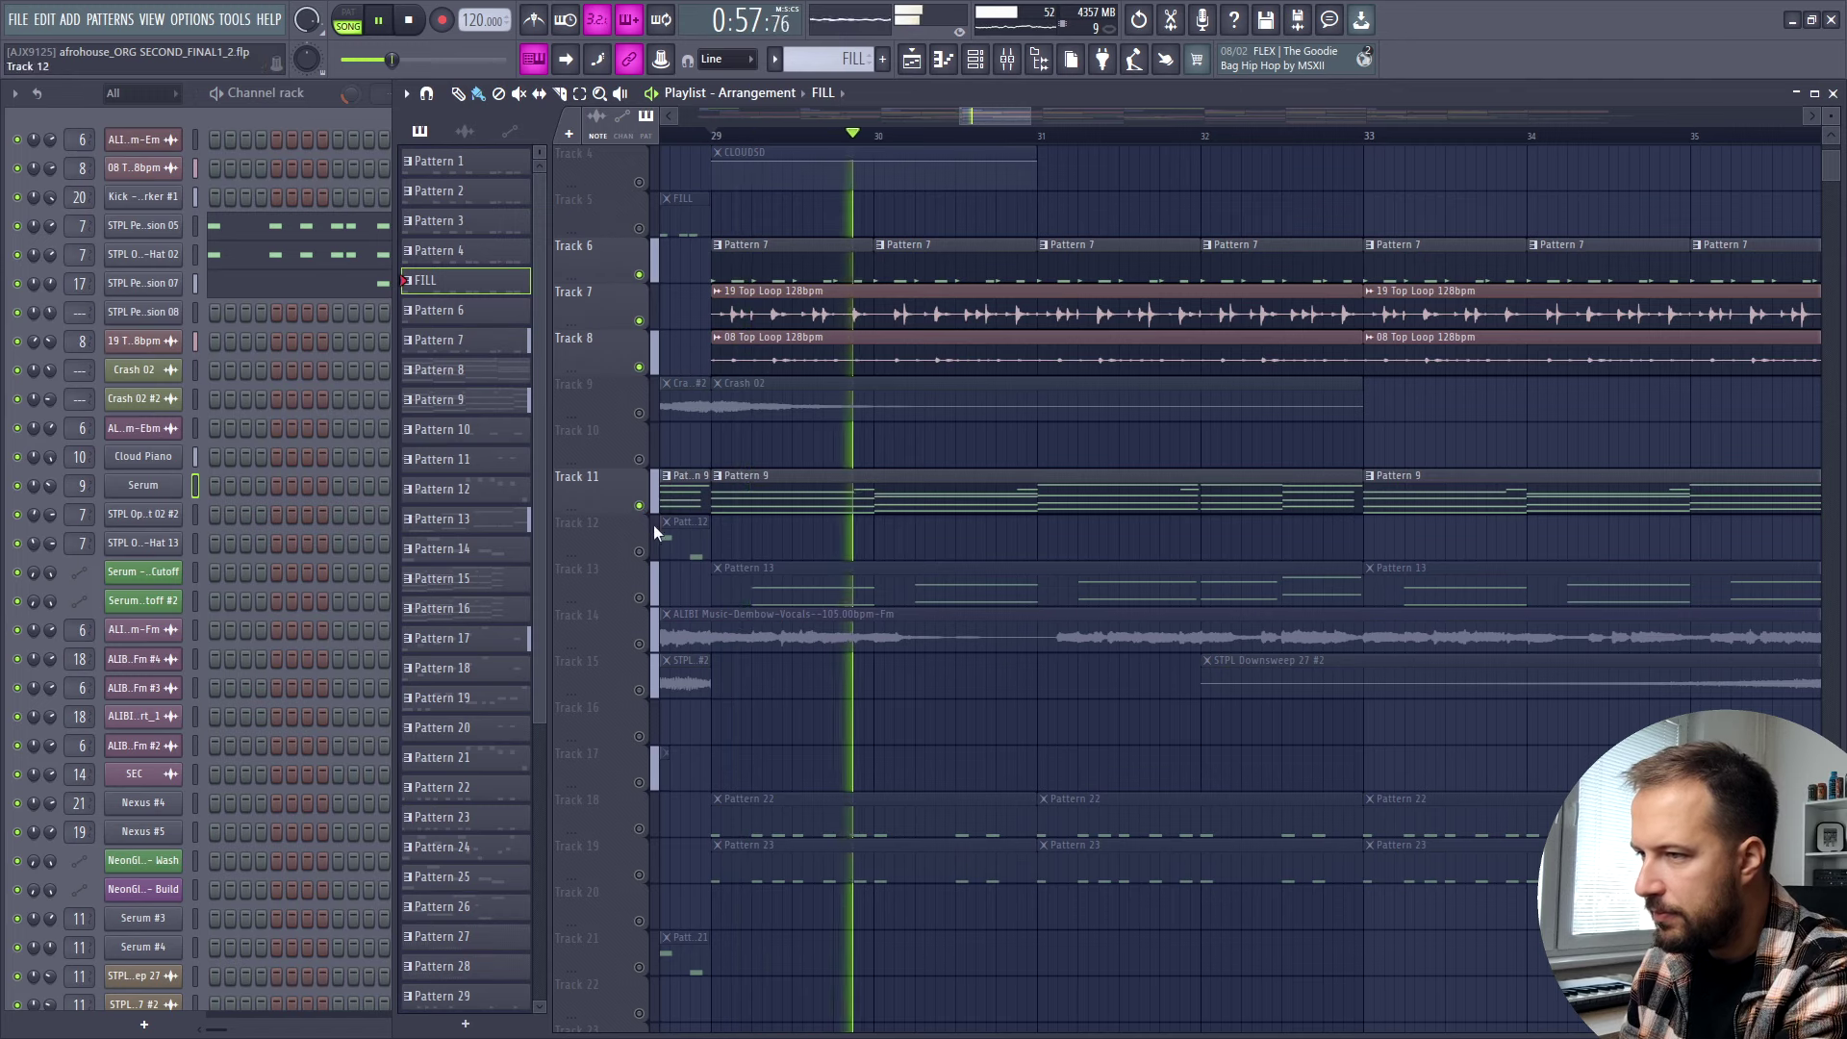
key("space")
left_click(638, 597)
key("space")
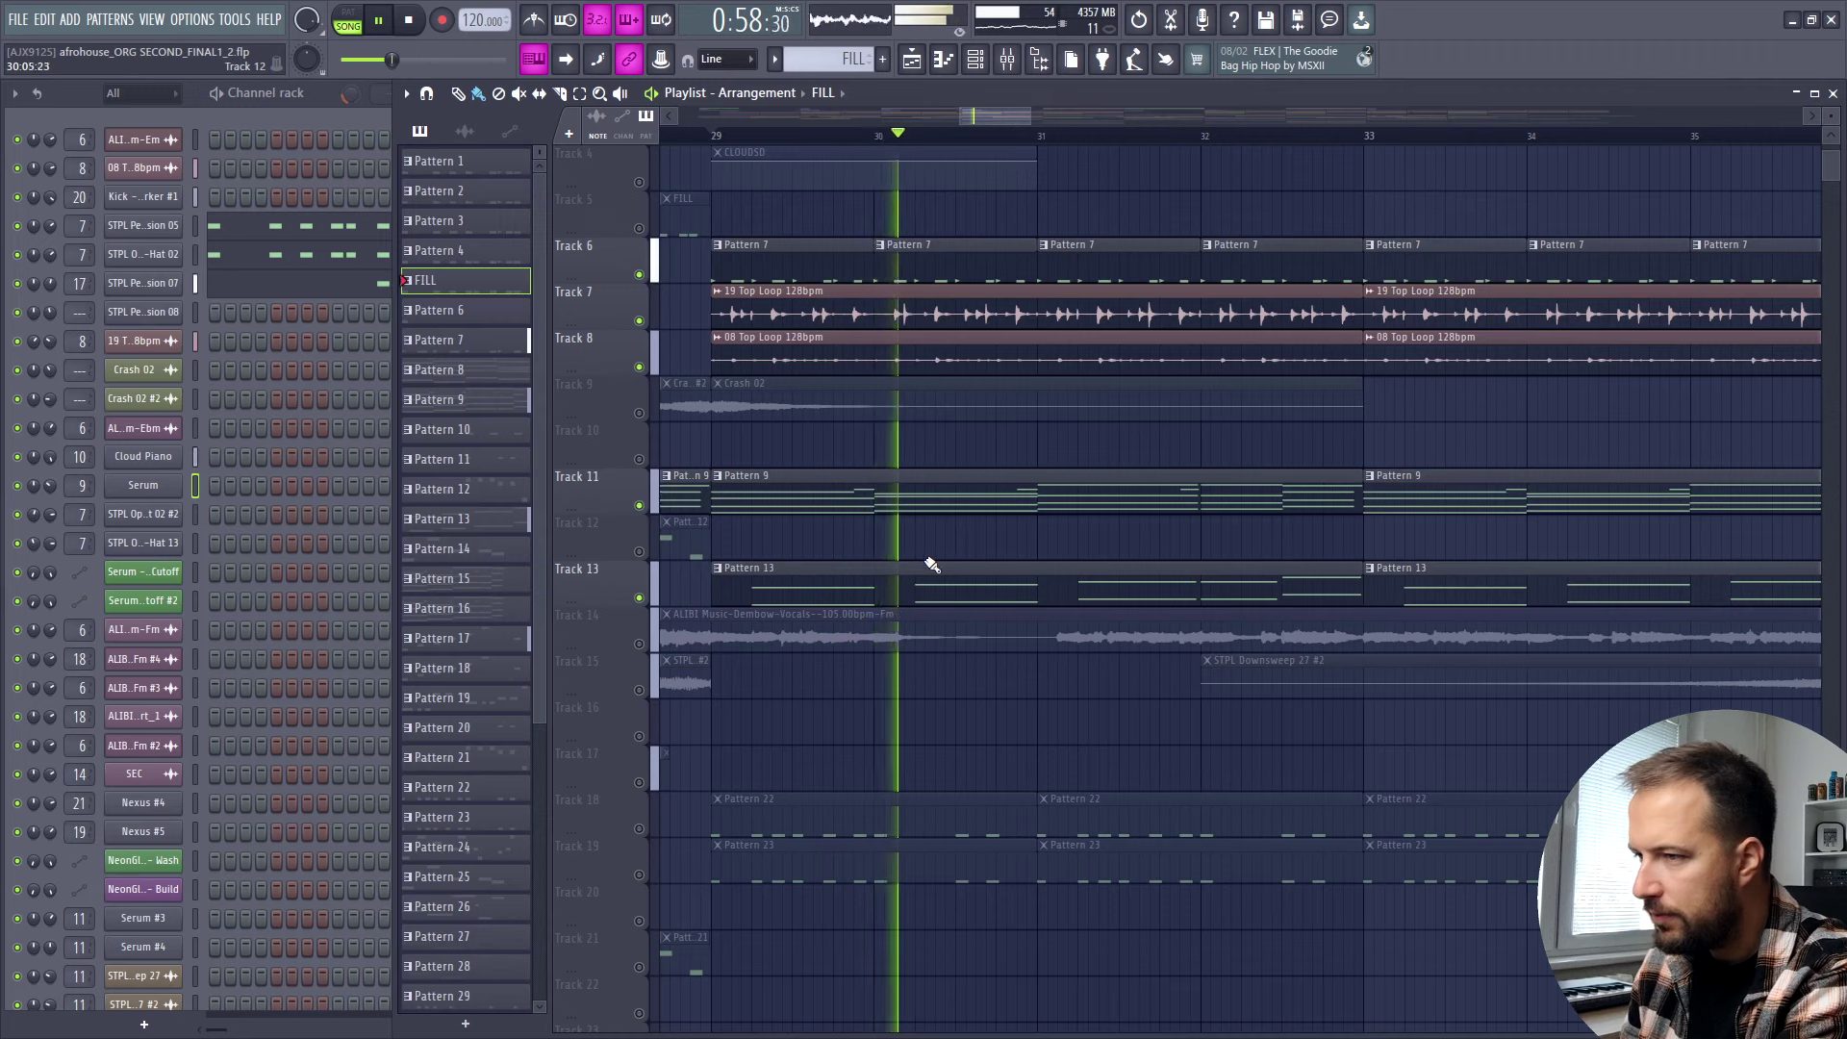
key("space")
left_click(639, 643)
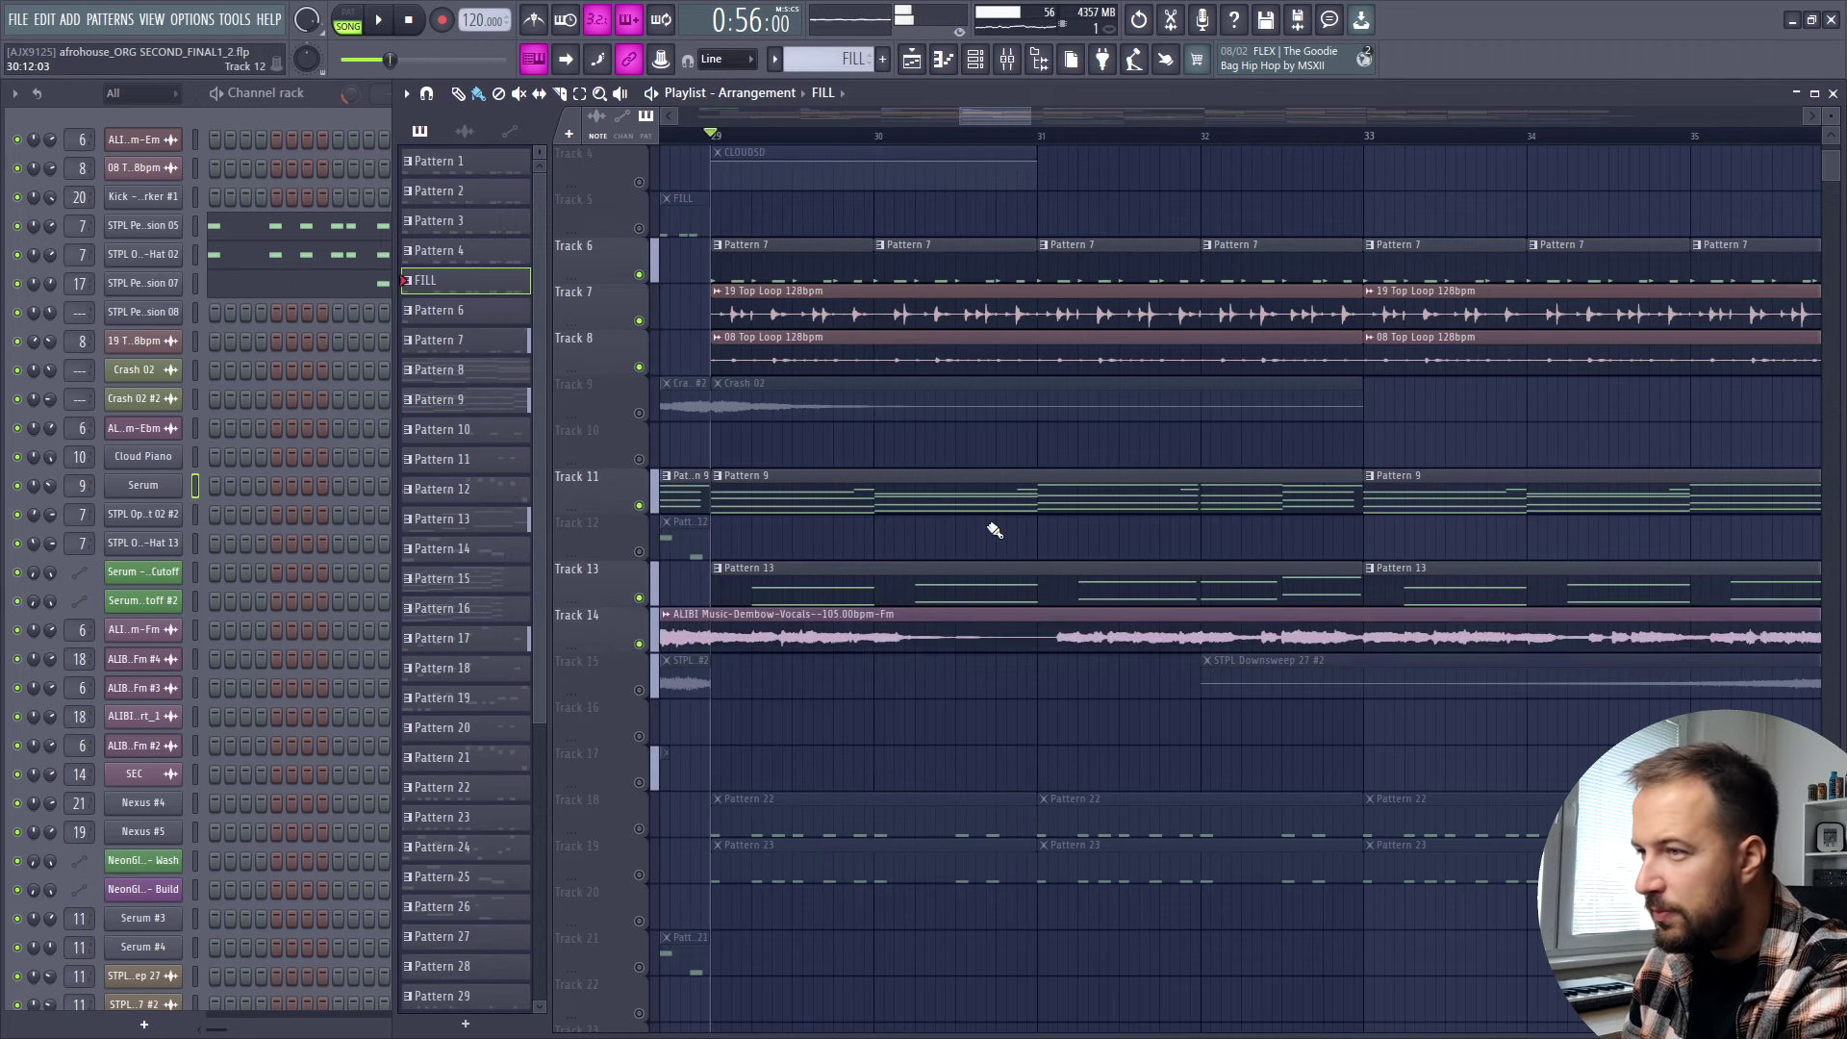
key("space")
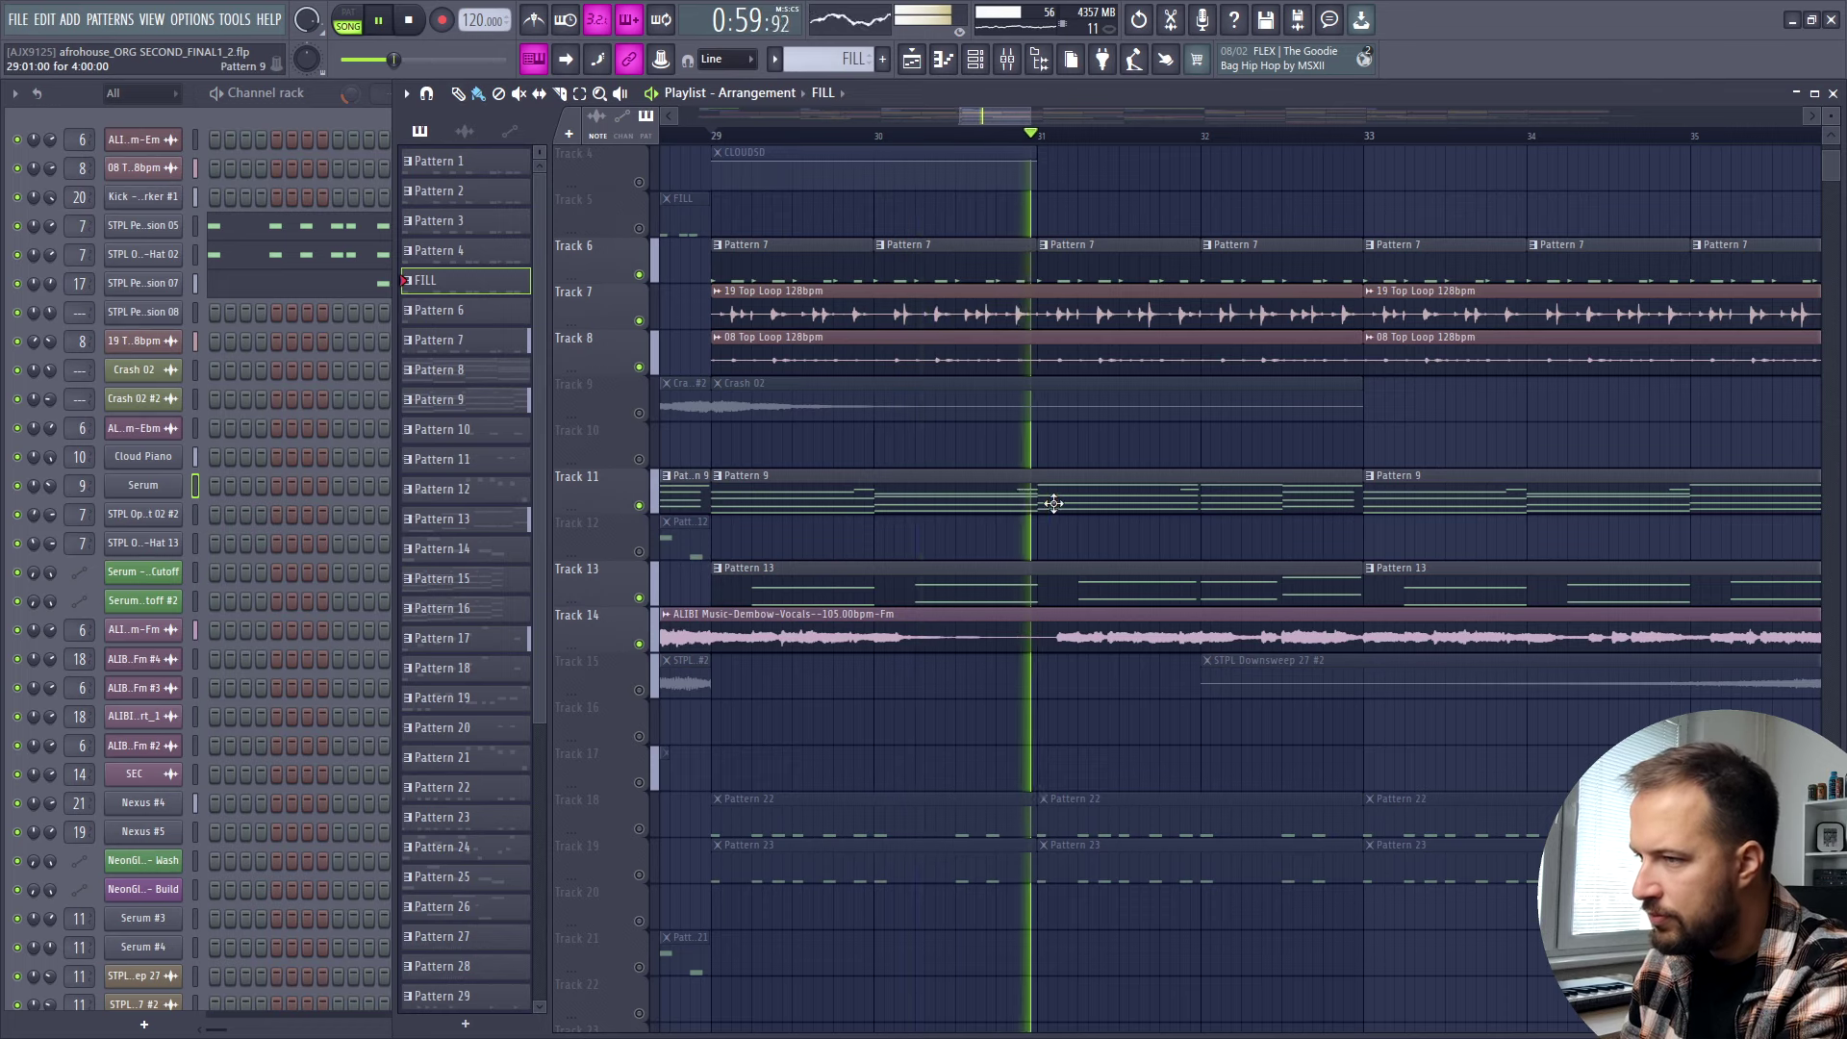
key("space")
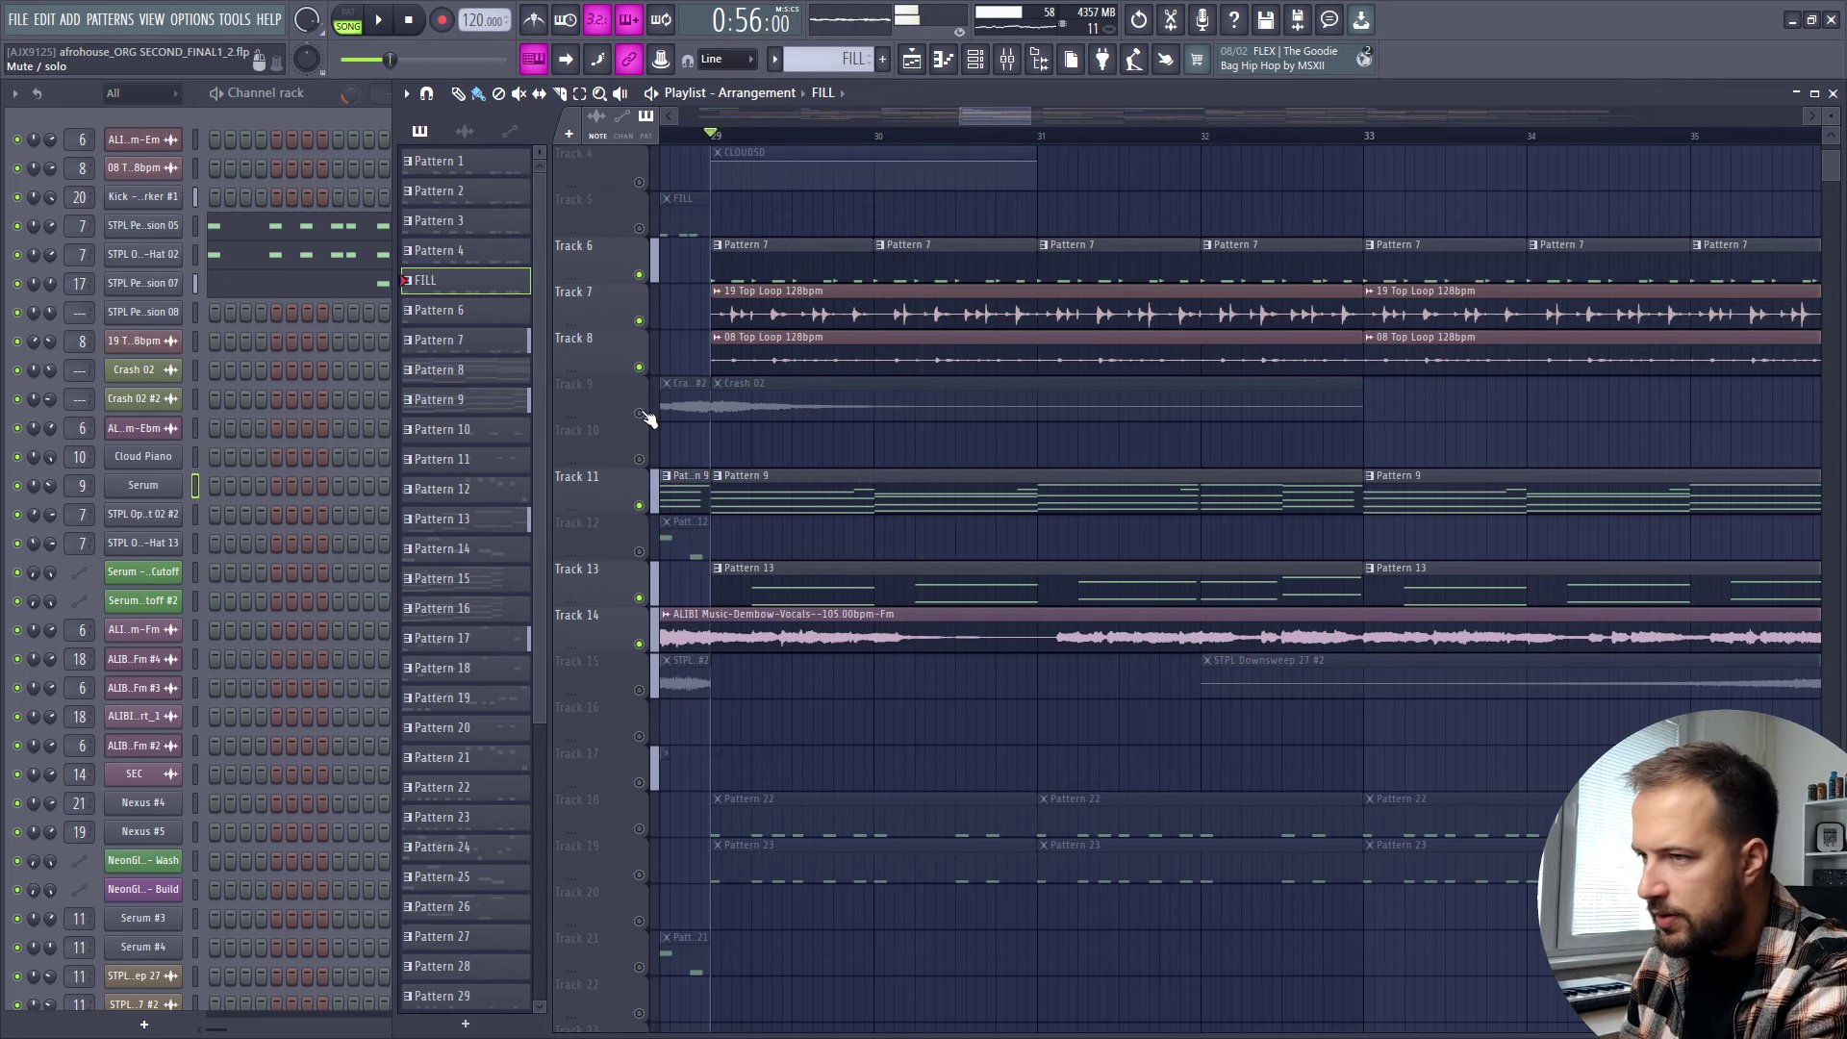
Unmute Crash 02 on Track 9 and Track 24, then unmute all tracks at once.
left_click(640, 413)
key("space")
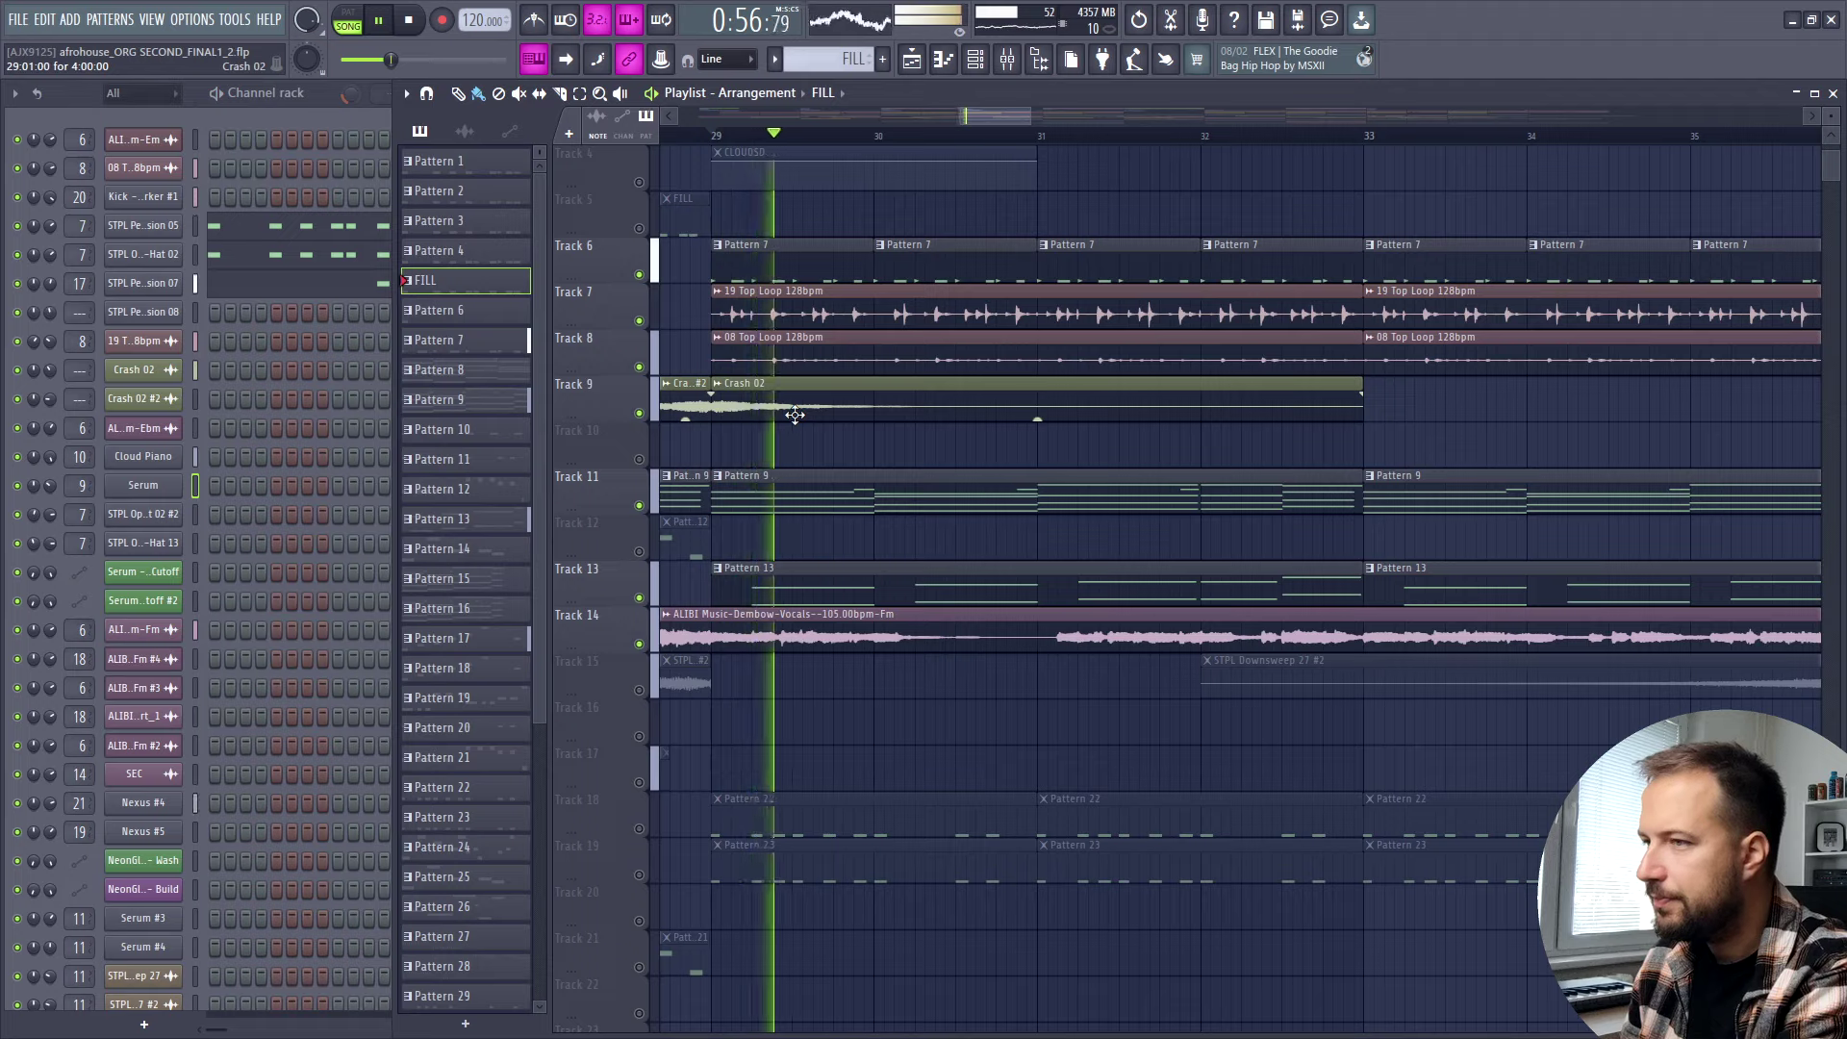
key("space")
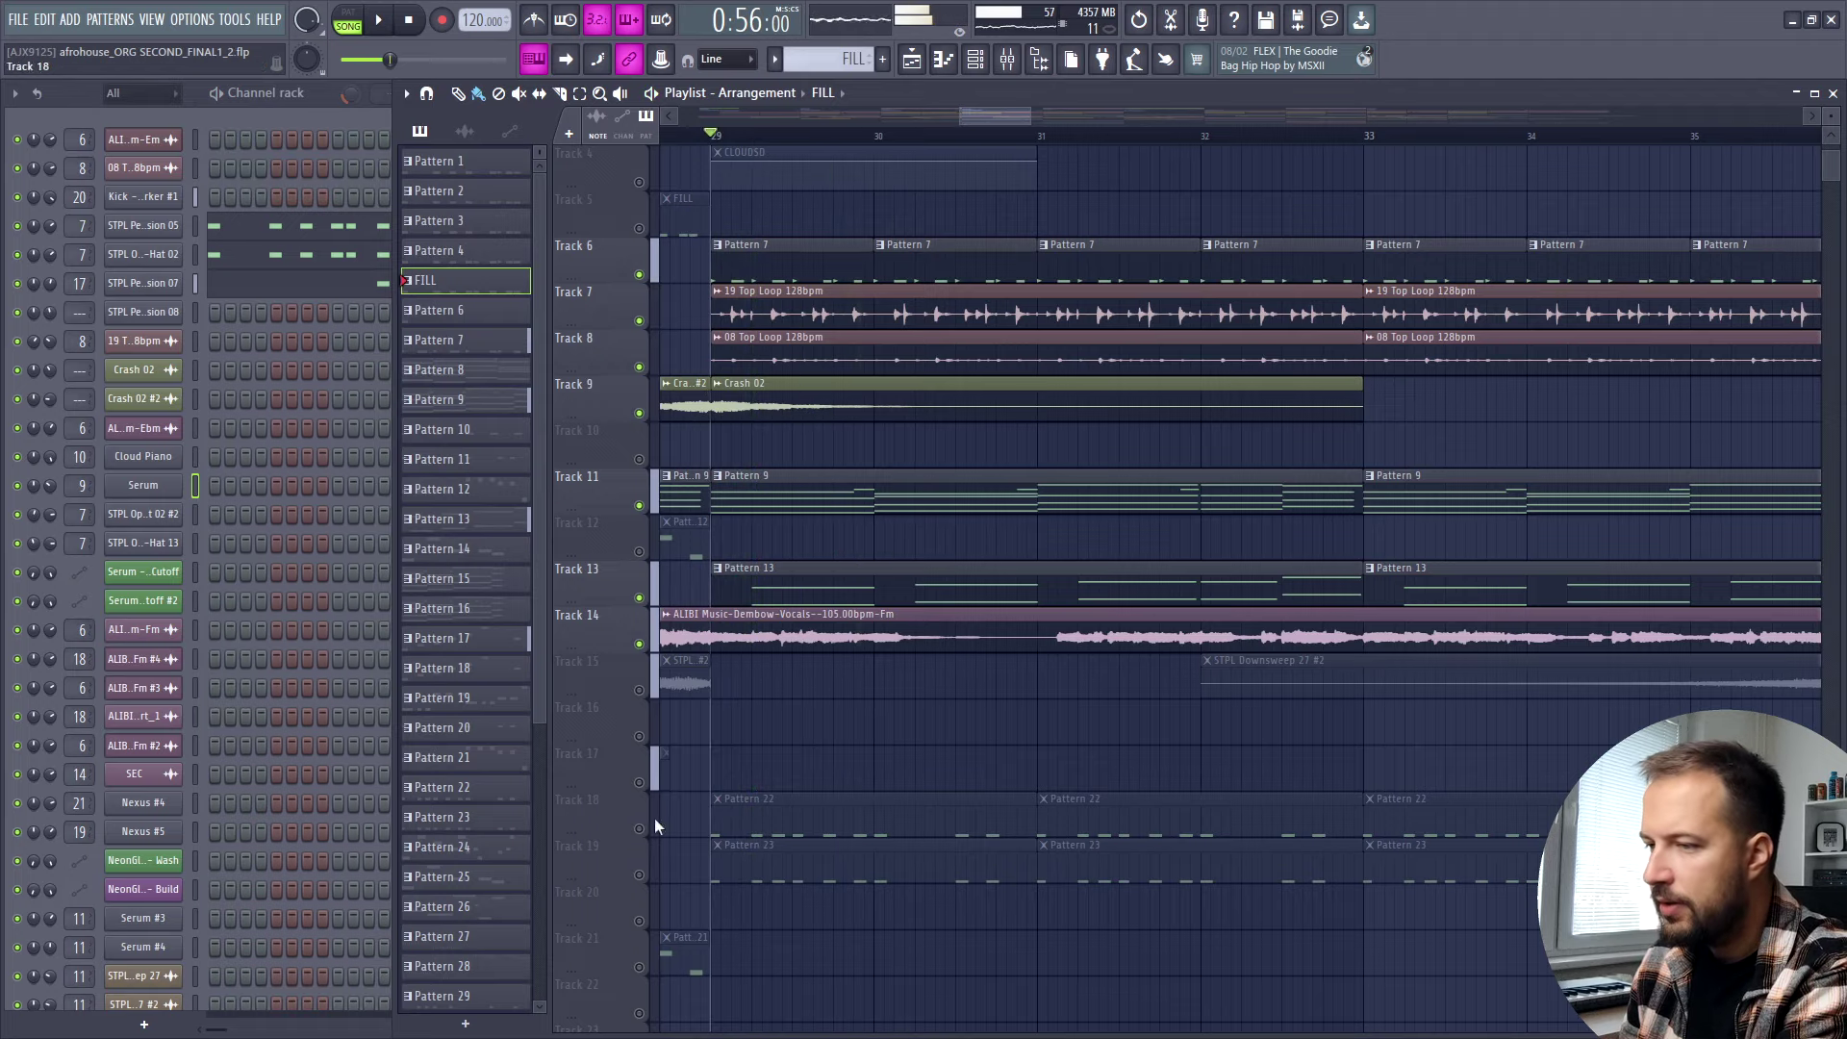
scroll(780, 707, "down", 1)
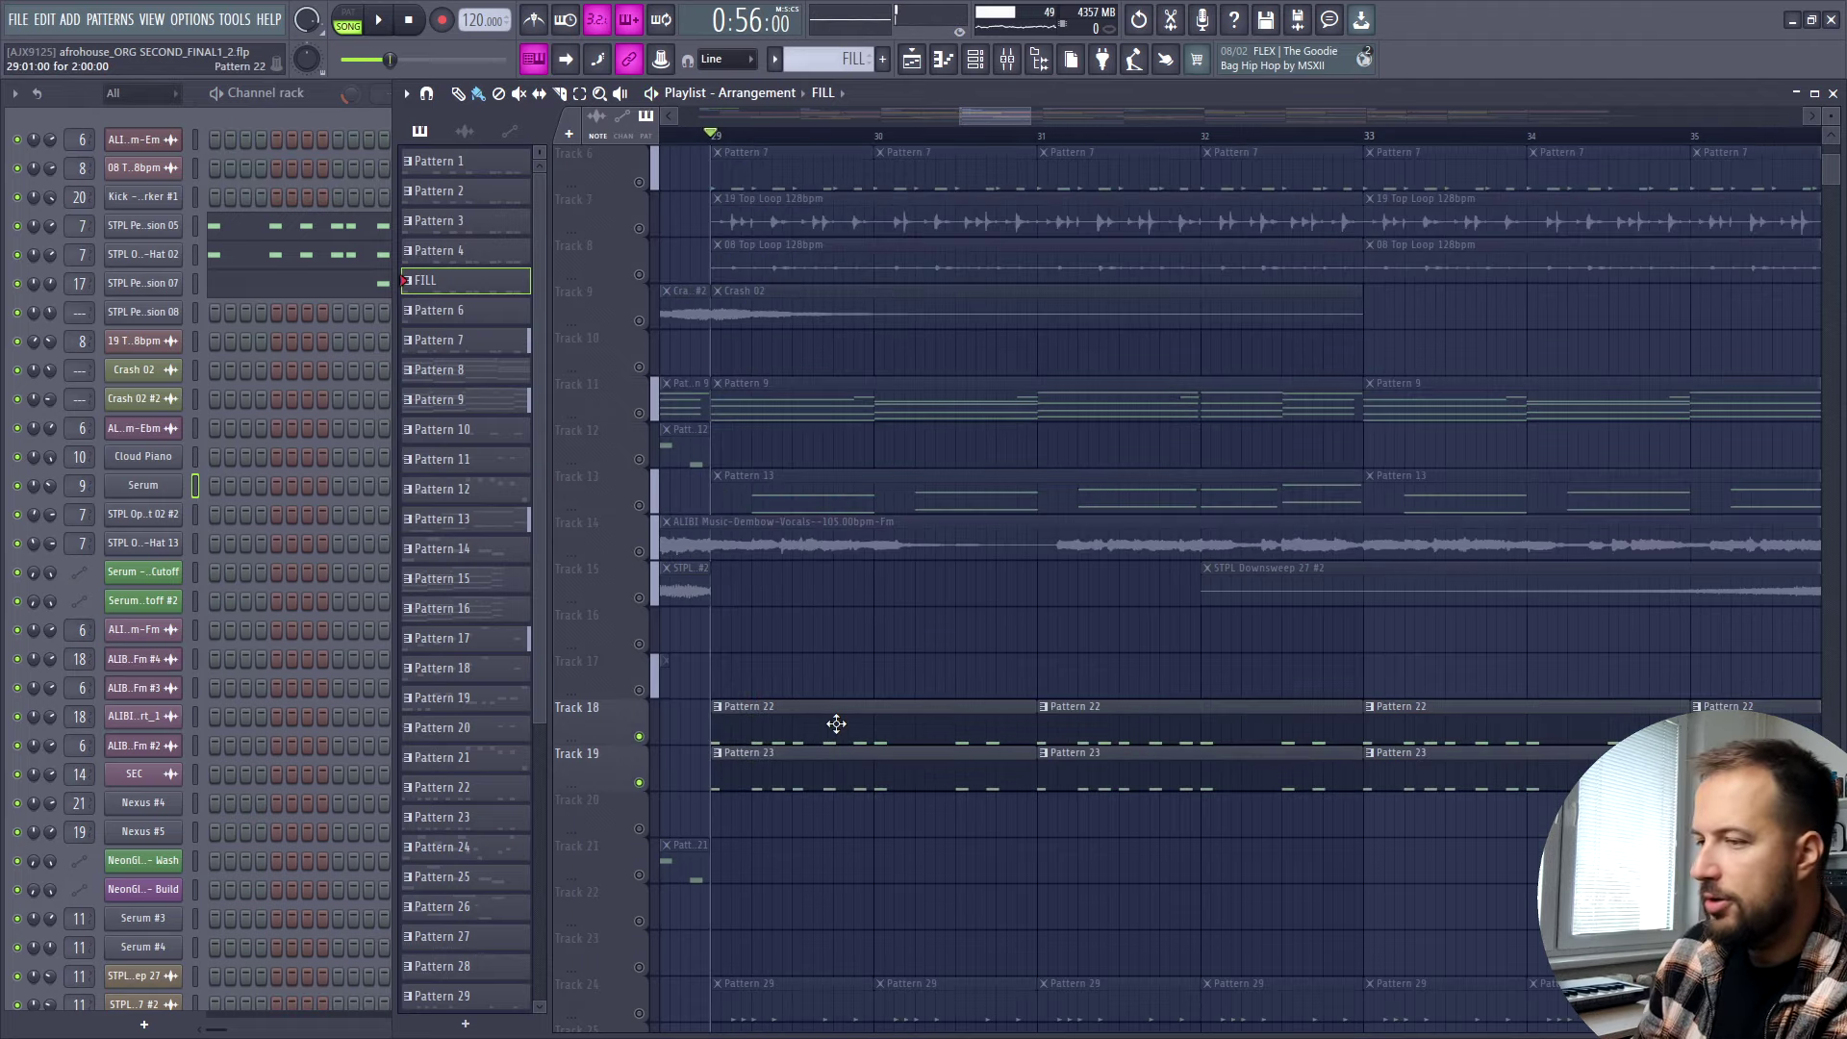
key("space")
scroll(836, 724, "down", 1)
left_click(640, 920)
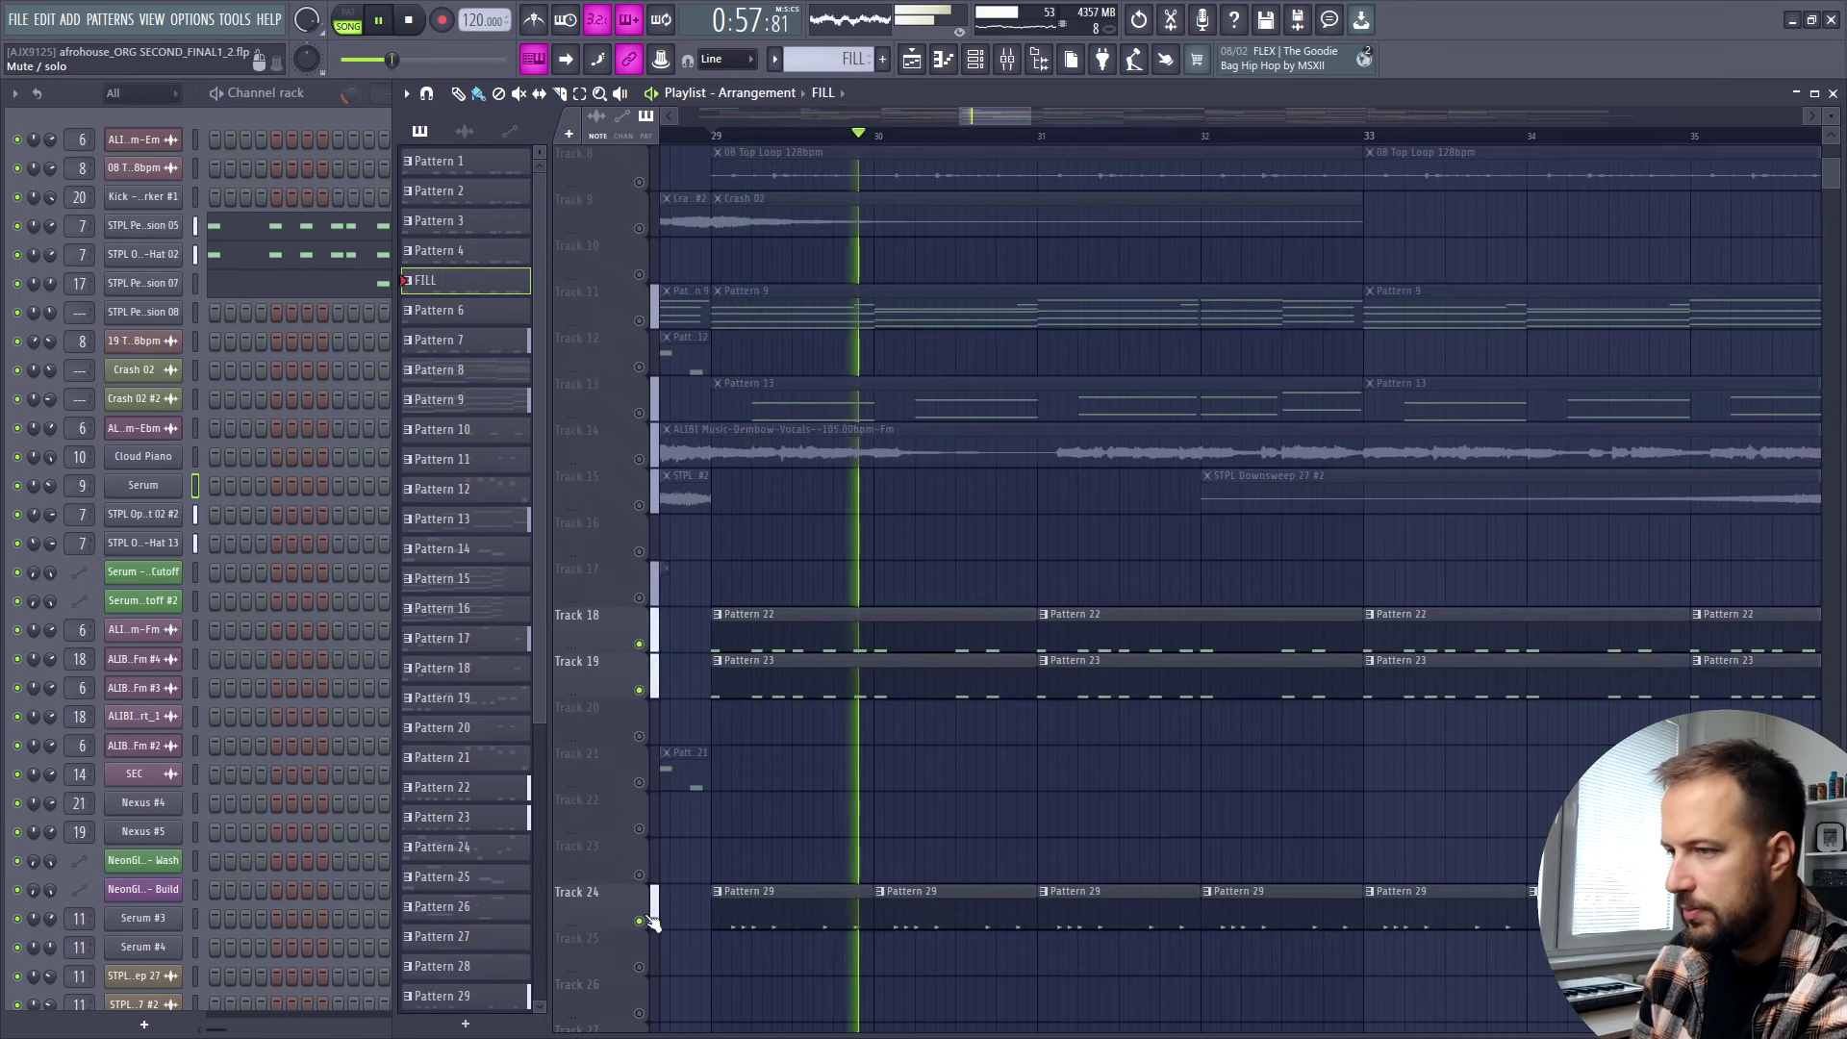
key("space")
right_click(640, 920)
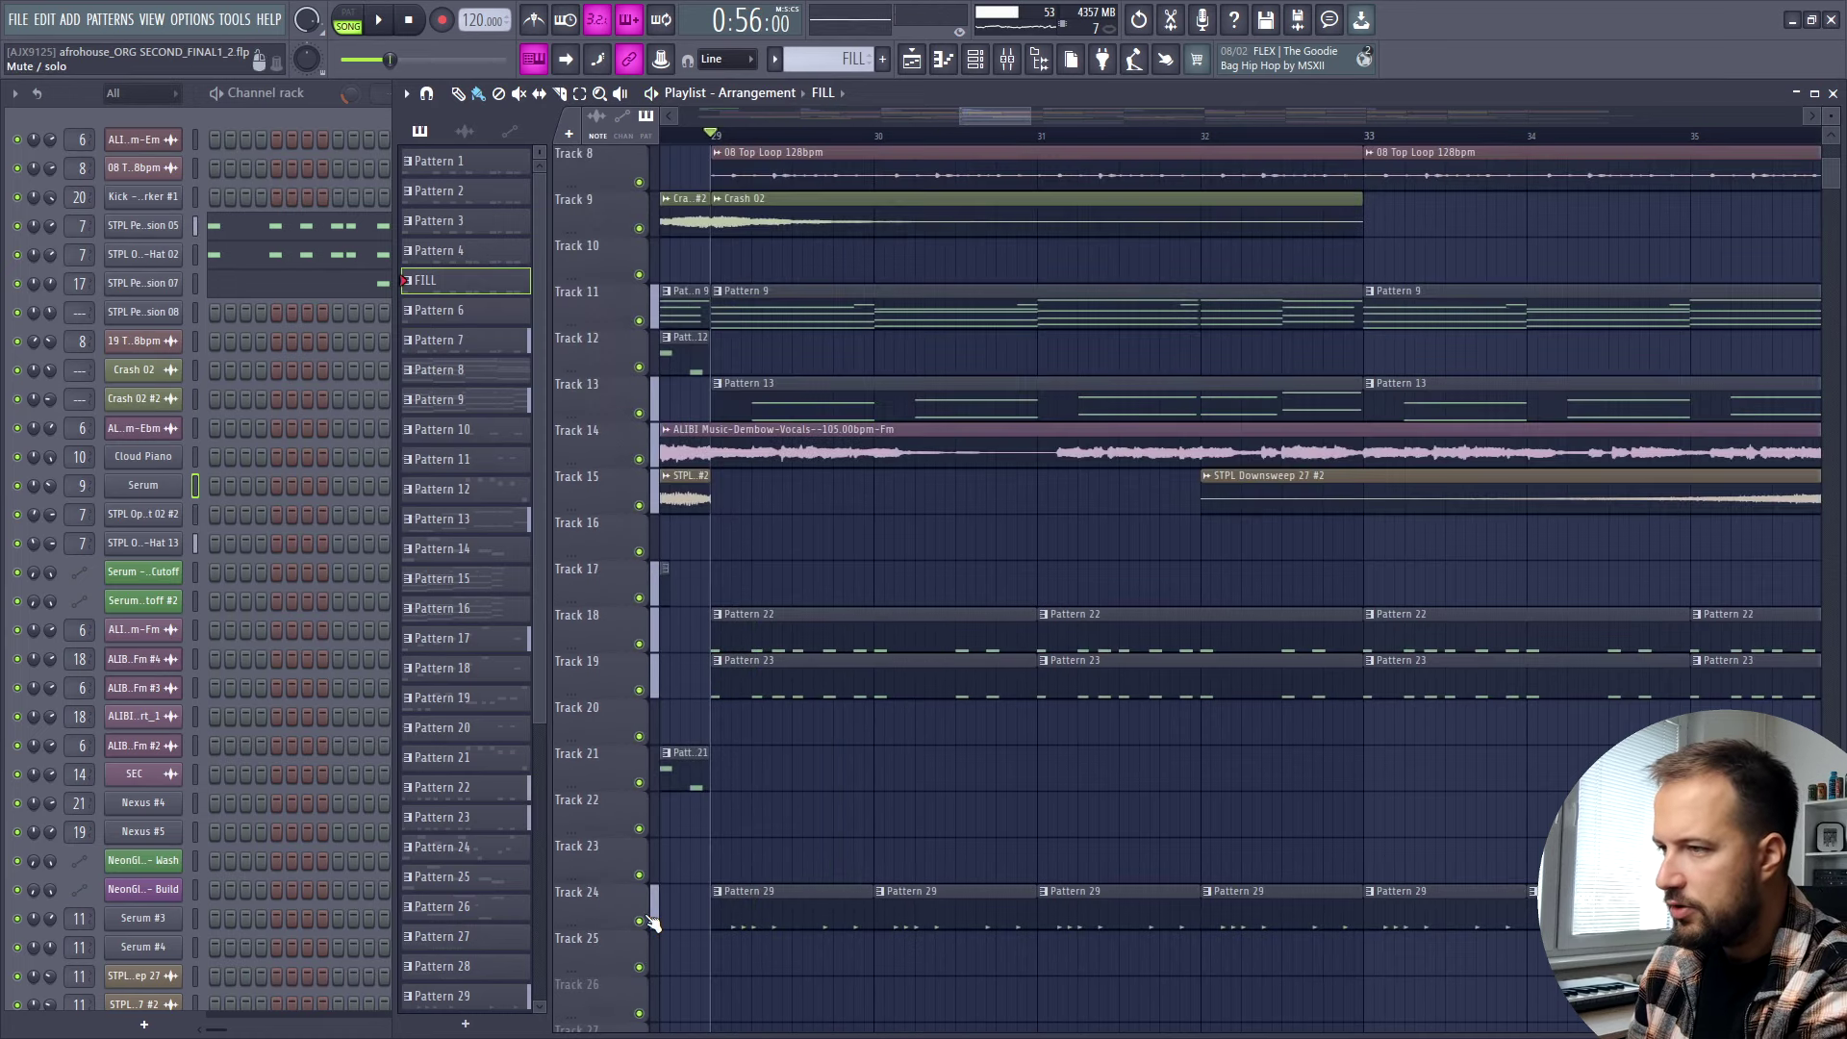
scroll(1100, 507, "up", 2)
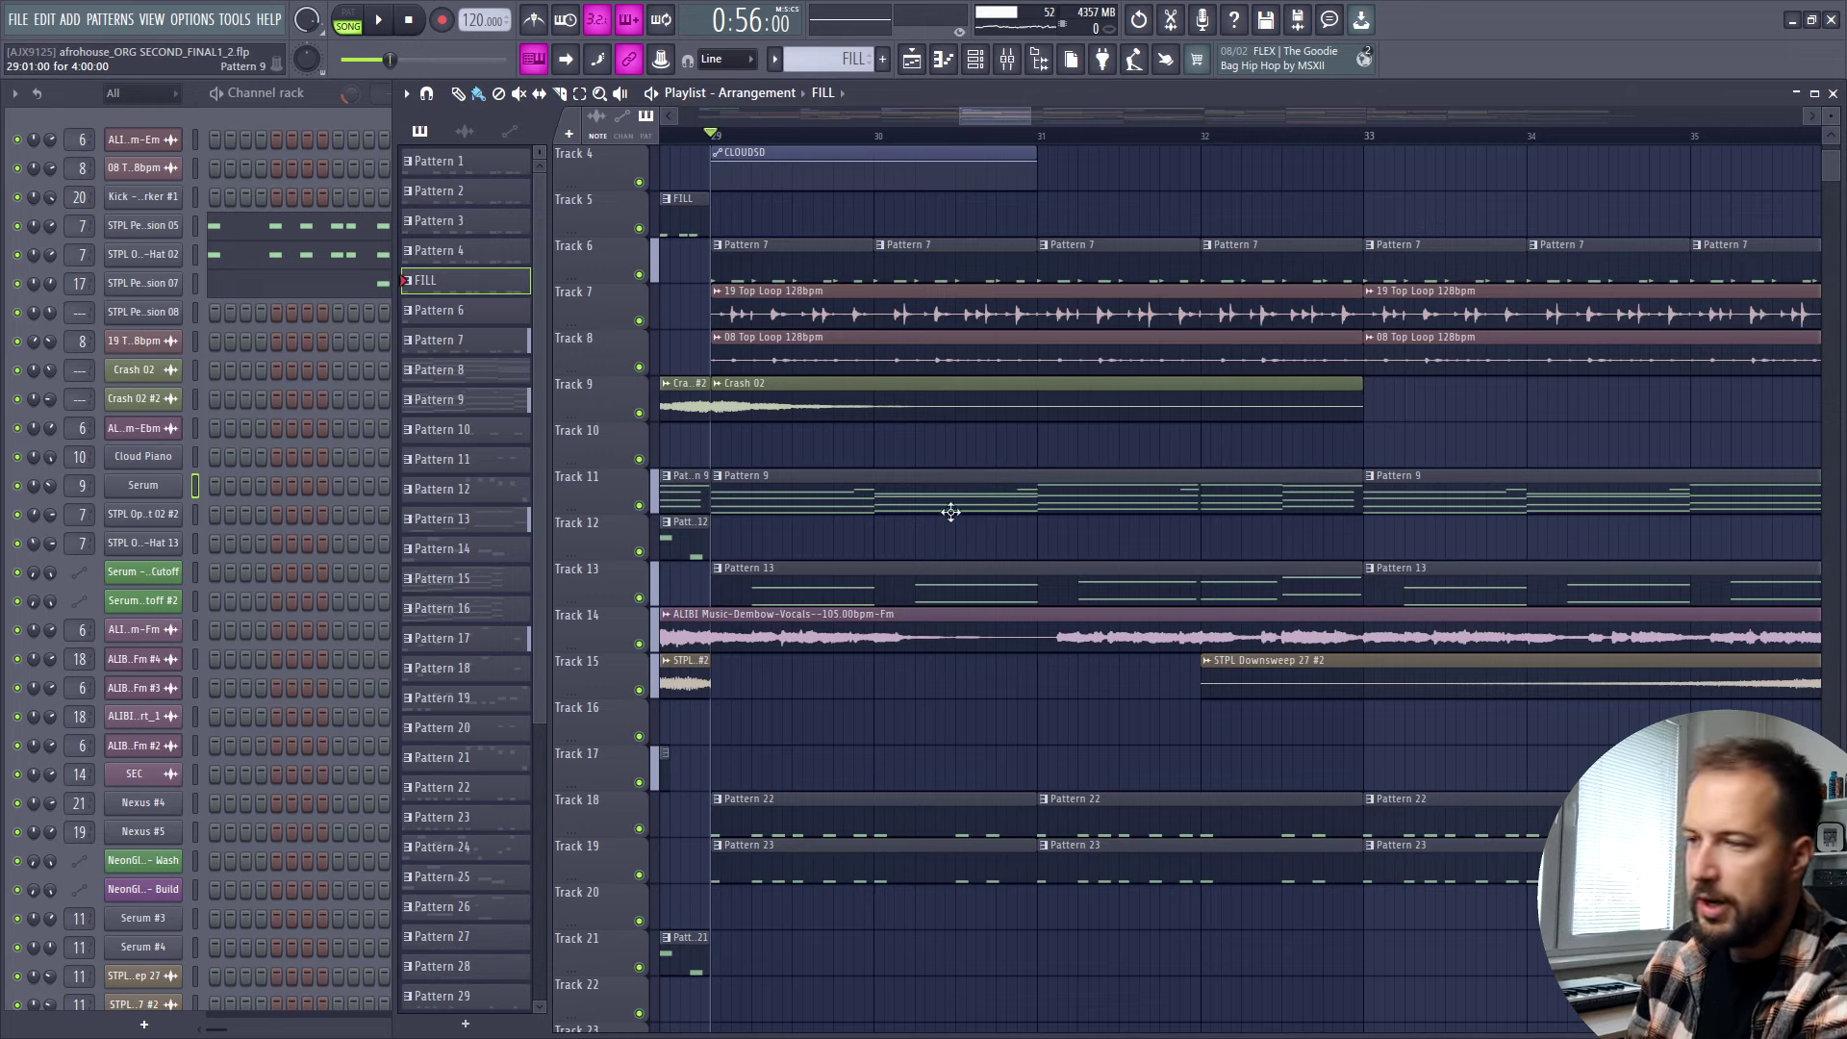
Play from bar 29, jump to the bar 37 drop, and solo Track 11 after Track 6.
scroll(719, 228, "down", 2)
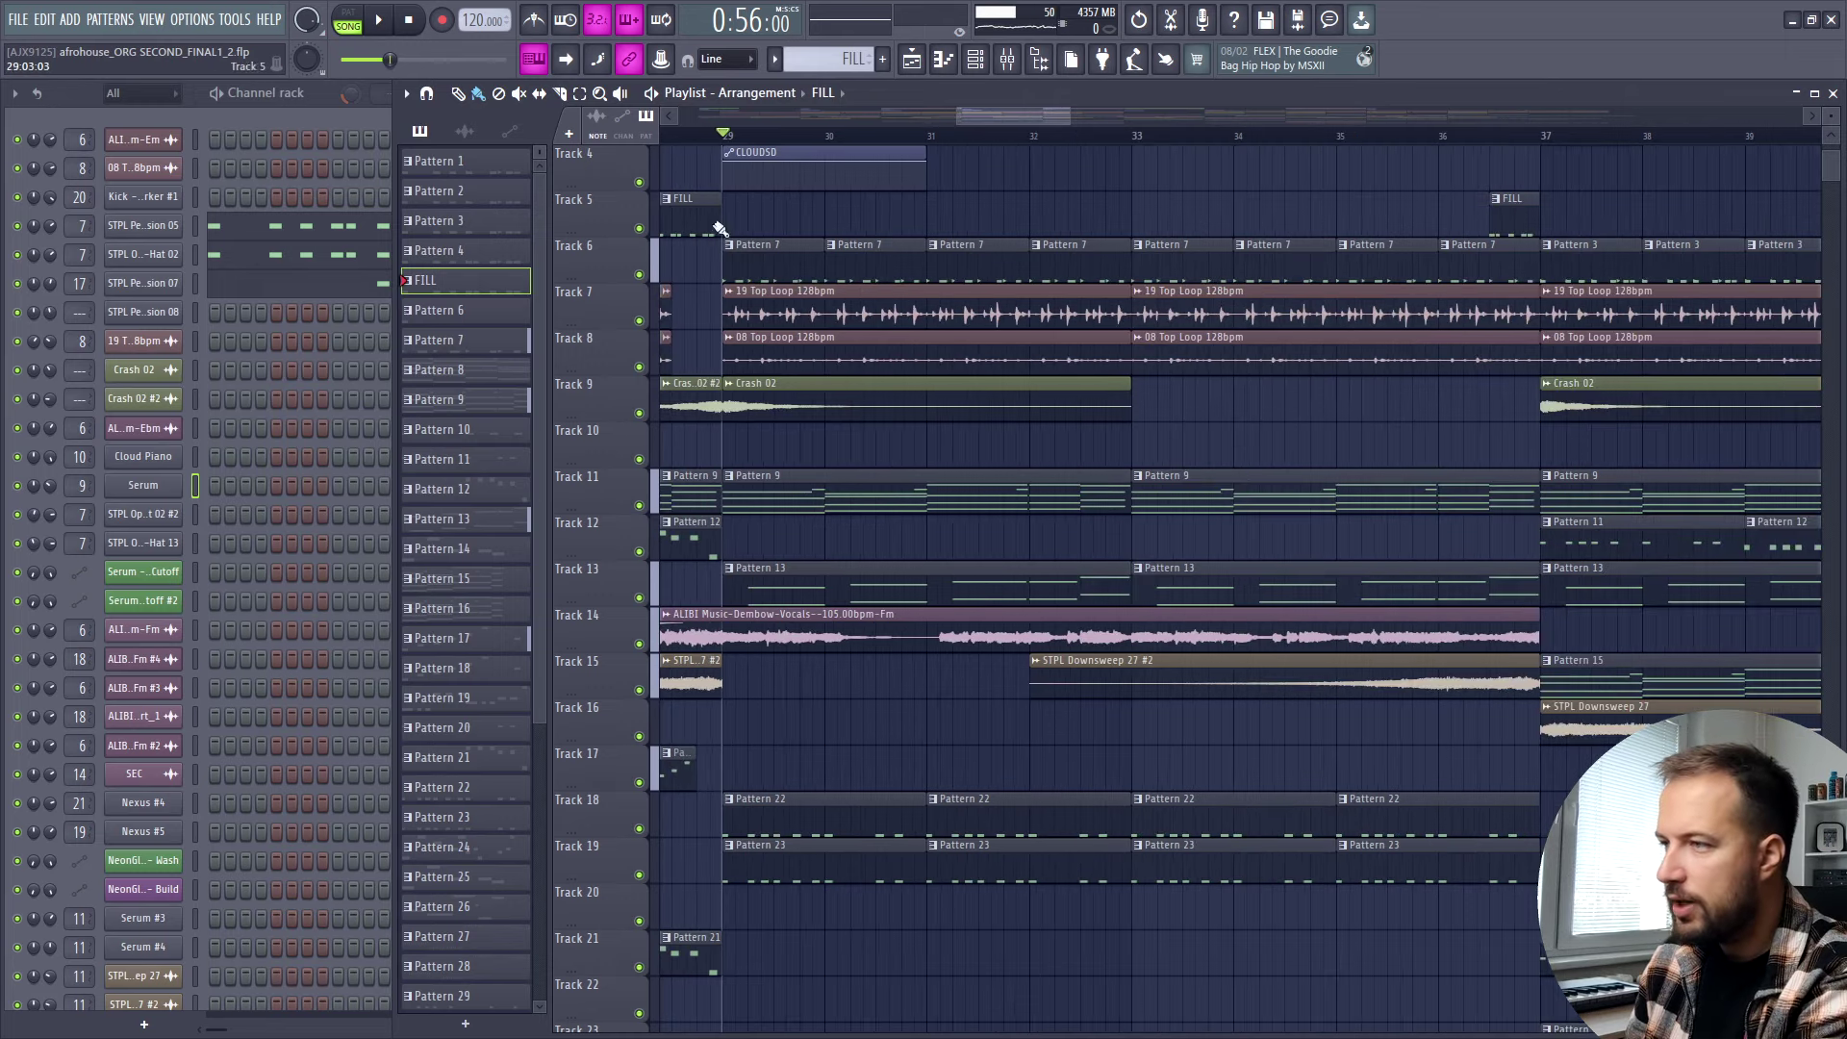
key("space")
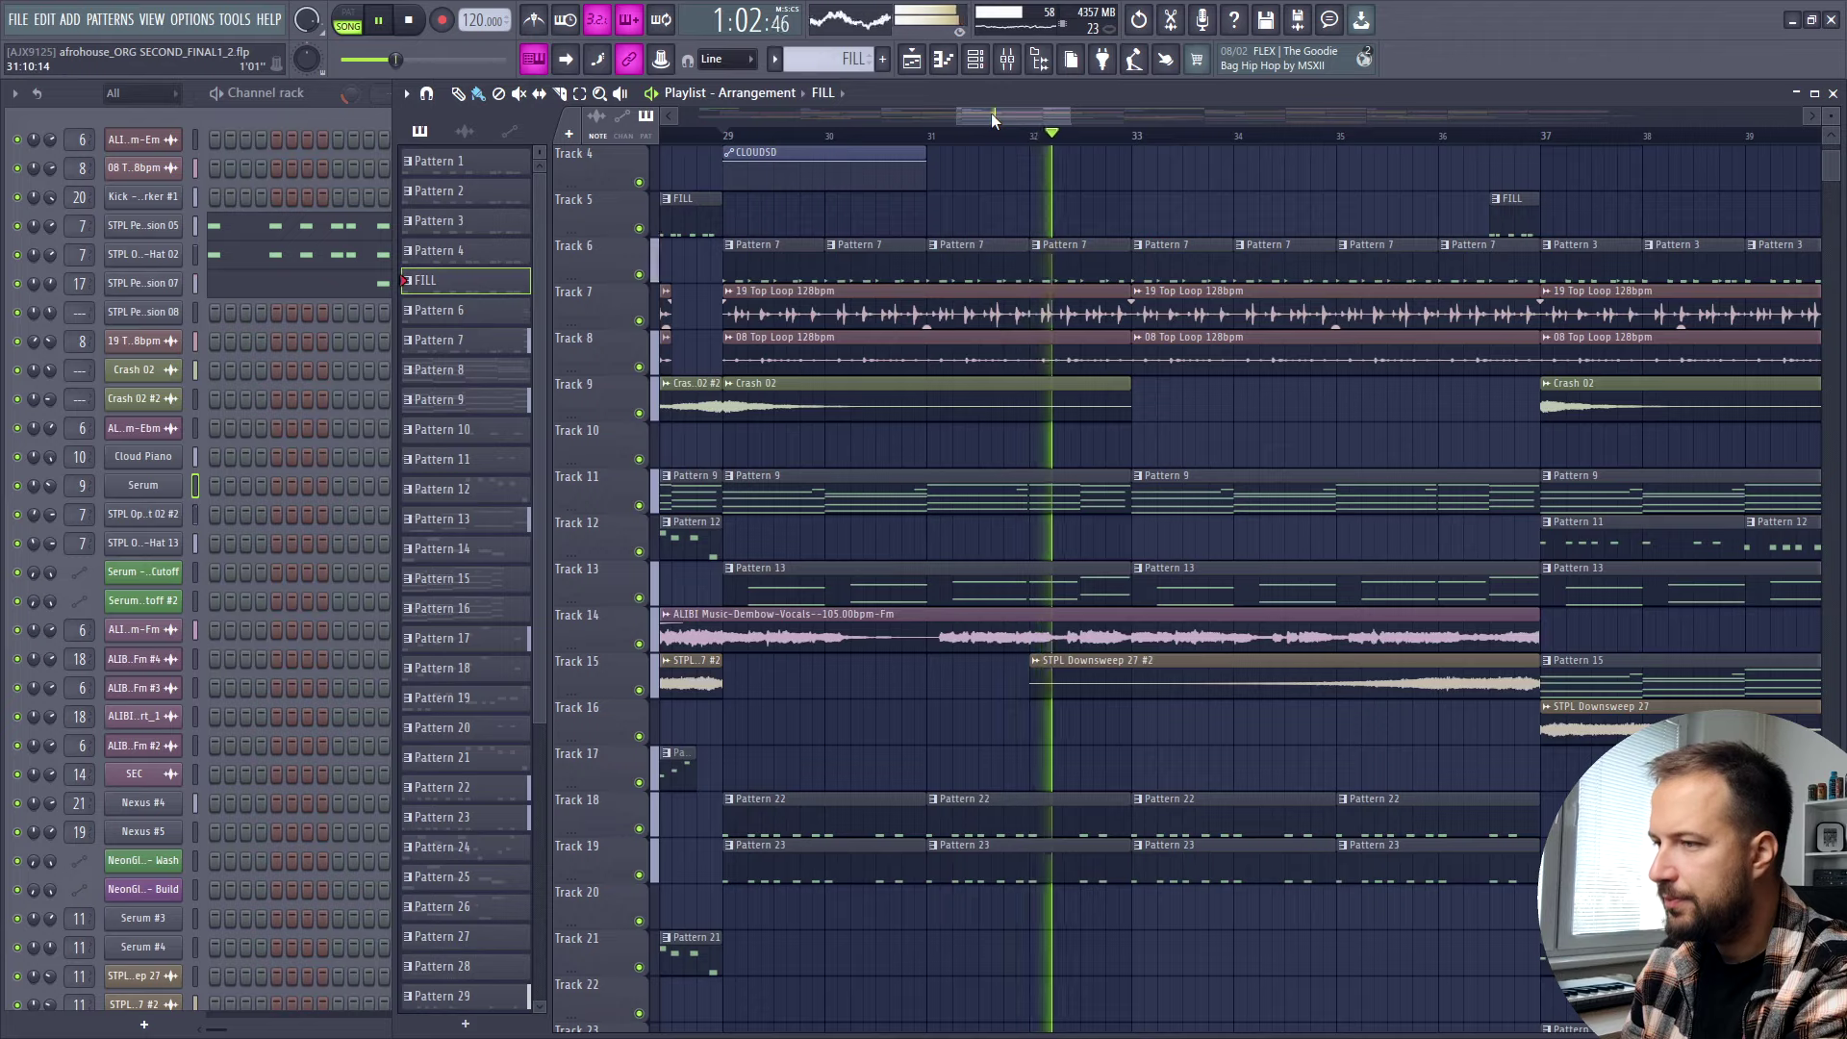
key("space")
left_click_drag(991, 113, 1095, 118)
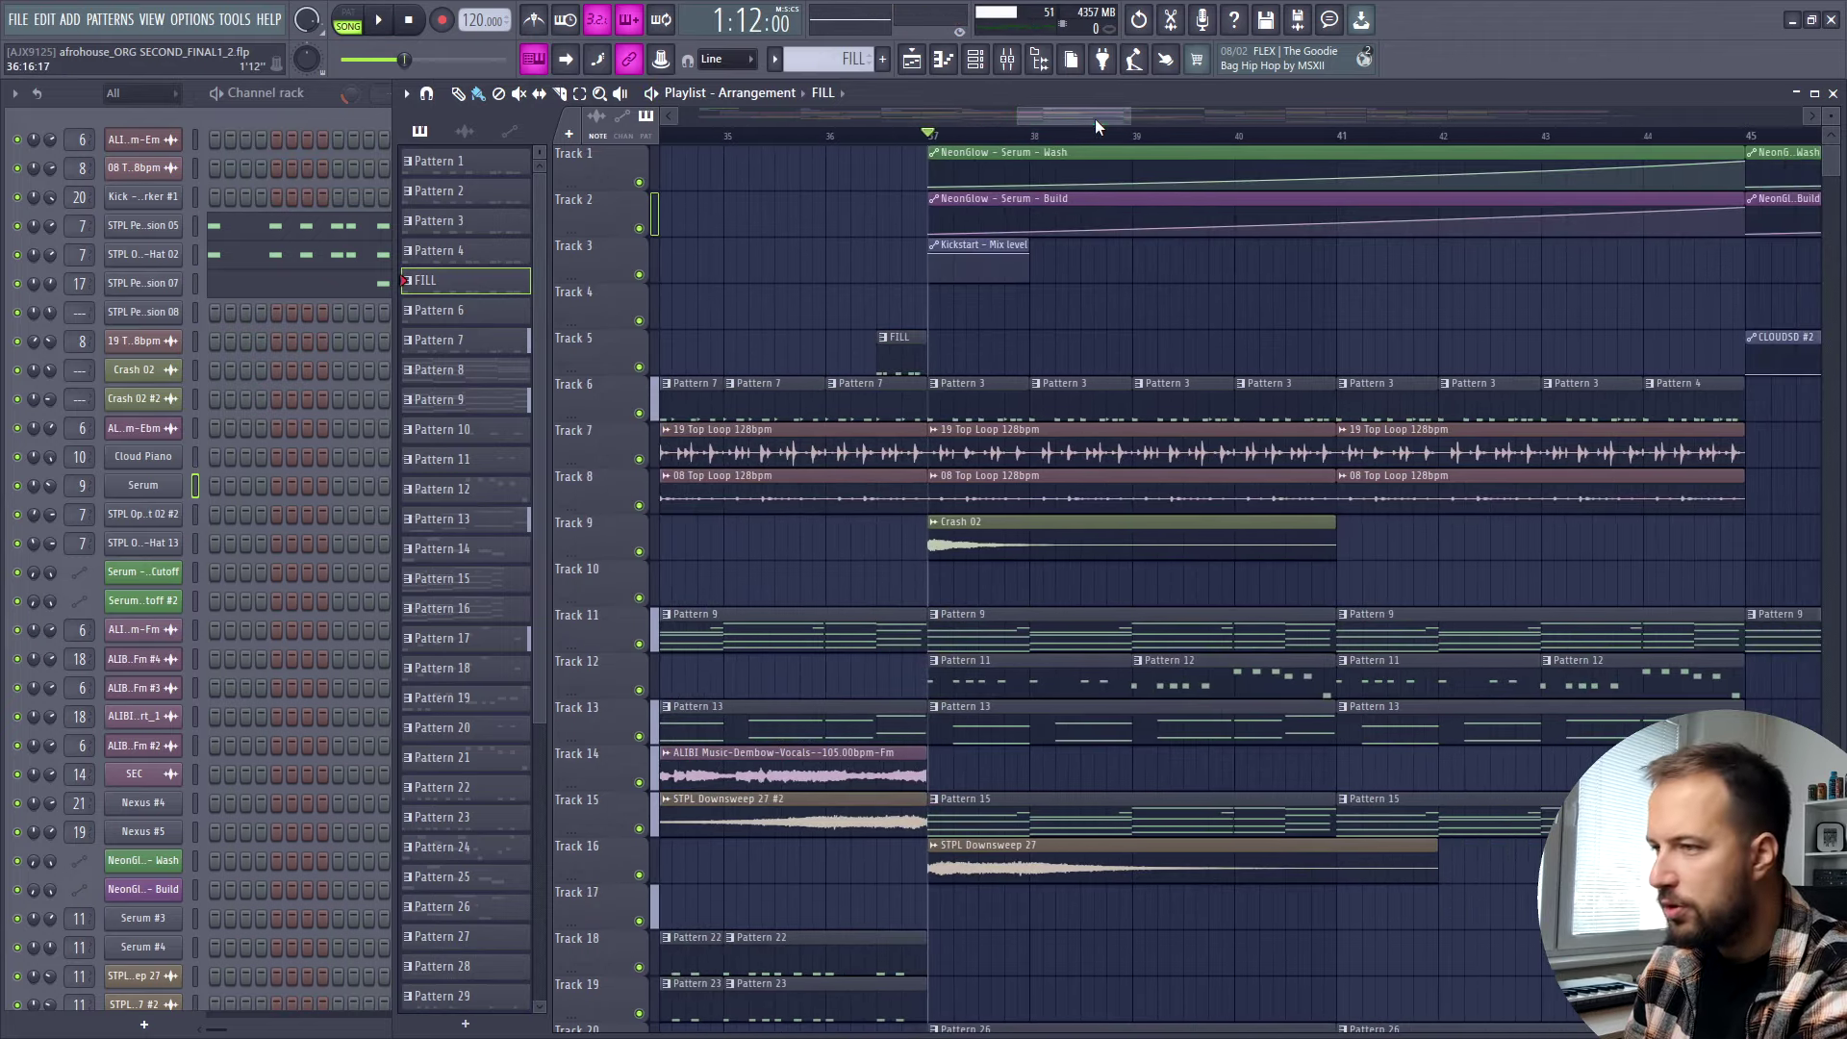
left_click(639, 413, "ctrl")
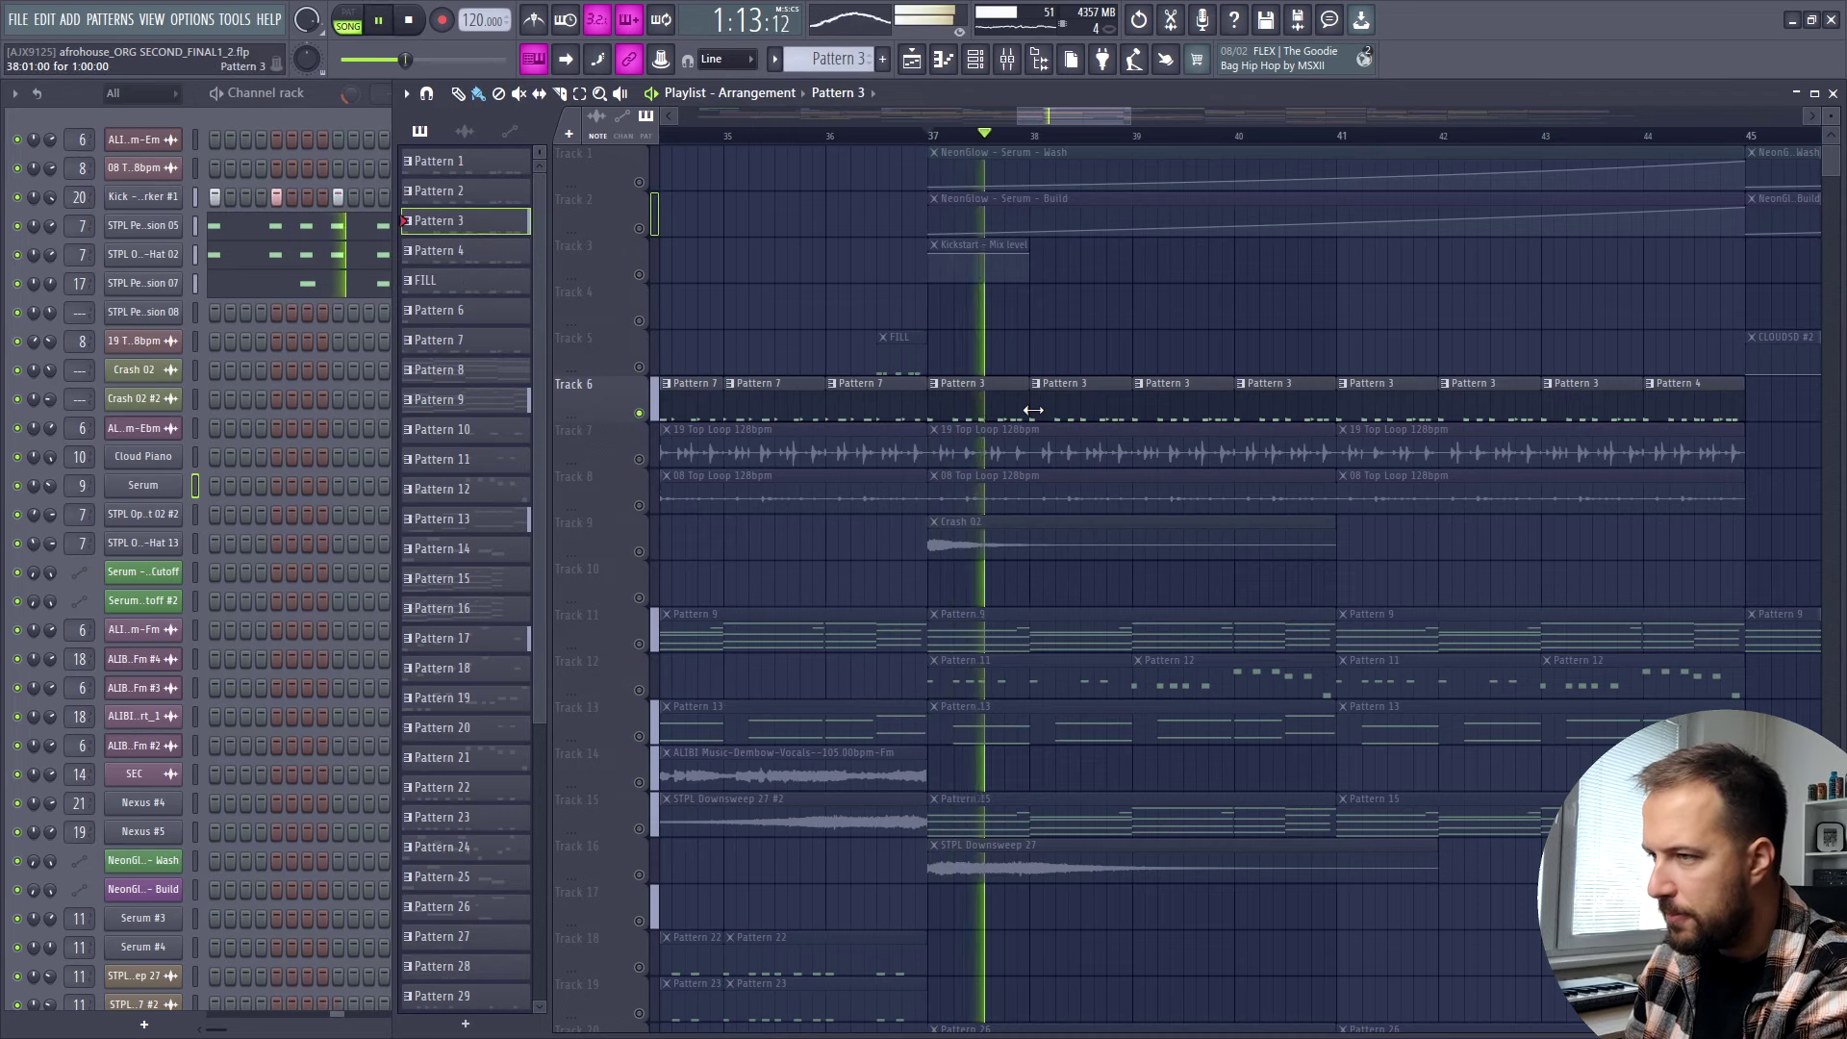
key("space")
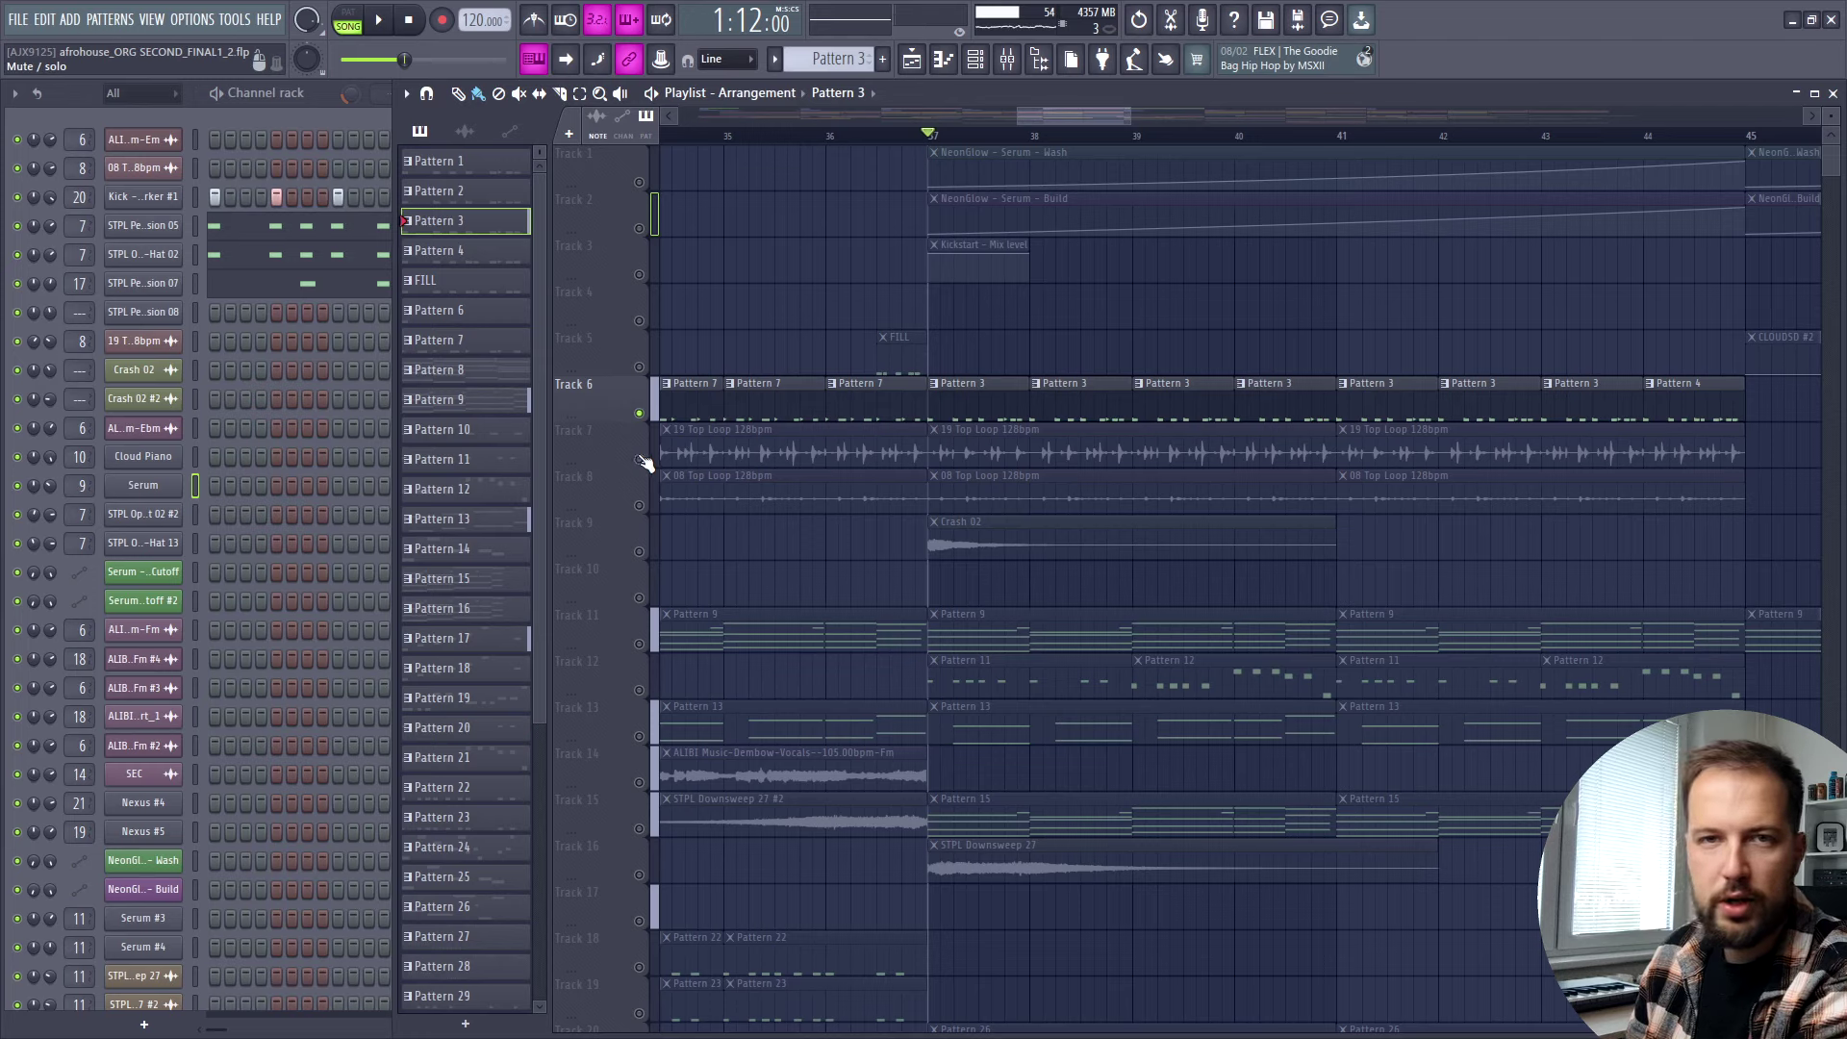
left_click(639, 644, "ctrl")
Audition soloed Track 11 at the drop, then solo Track 15 and select Pattern 15.
key("space")
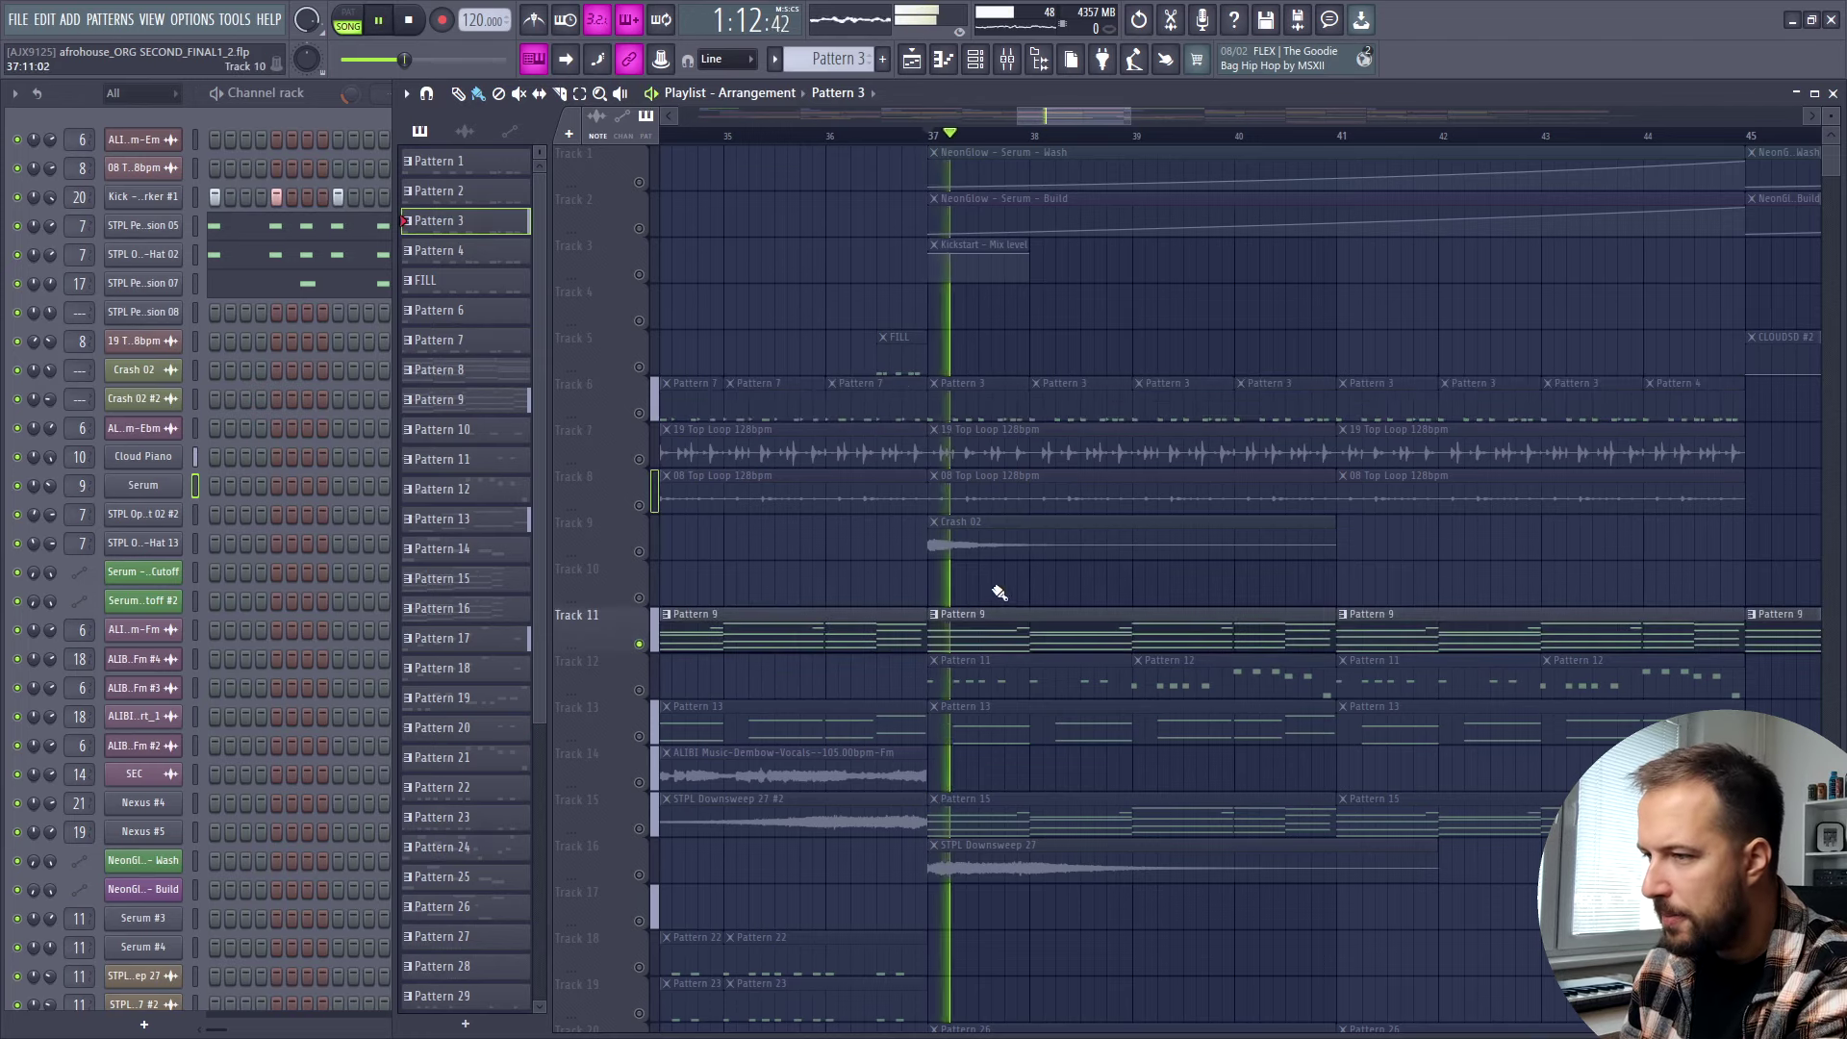
key("space")
left_click(639, 828, "ctrl")
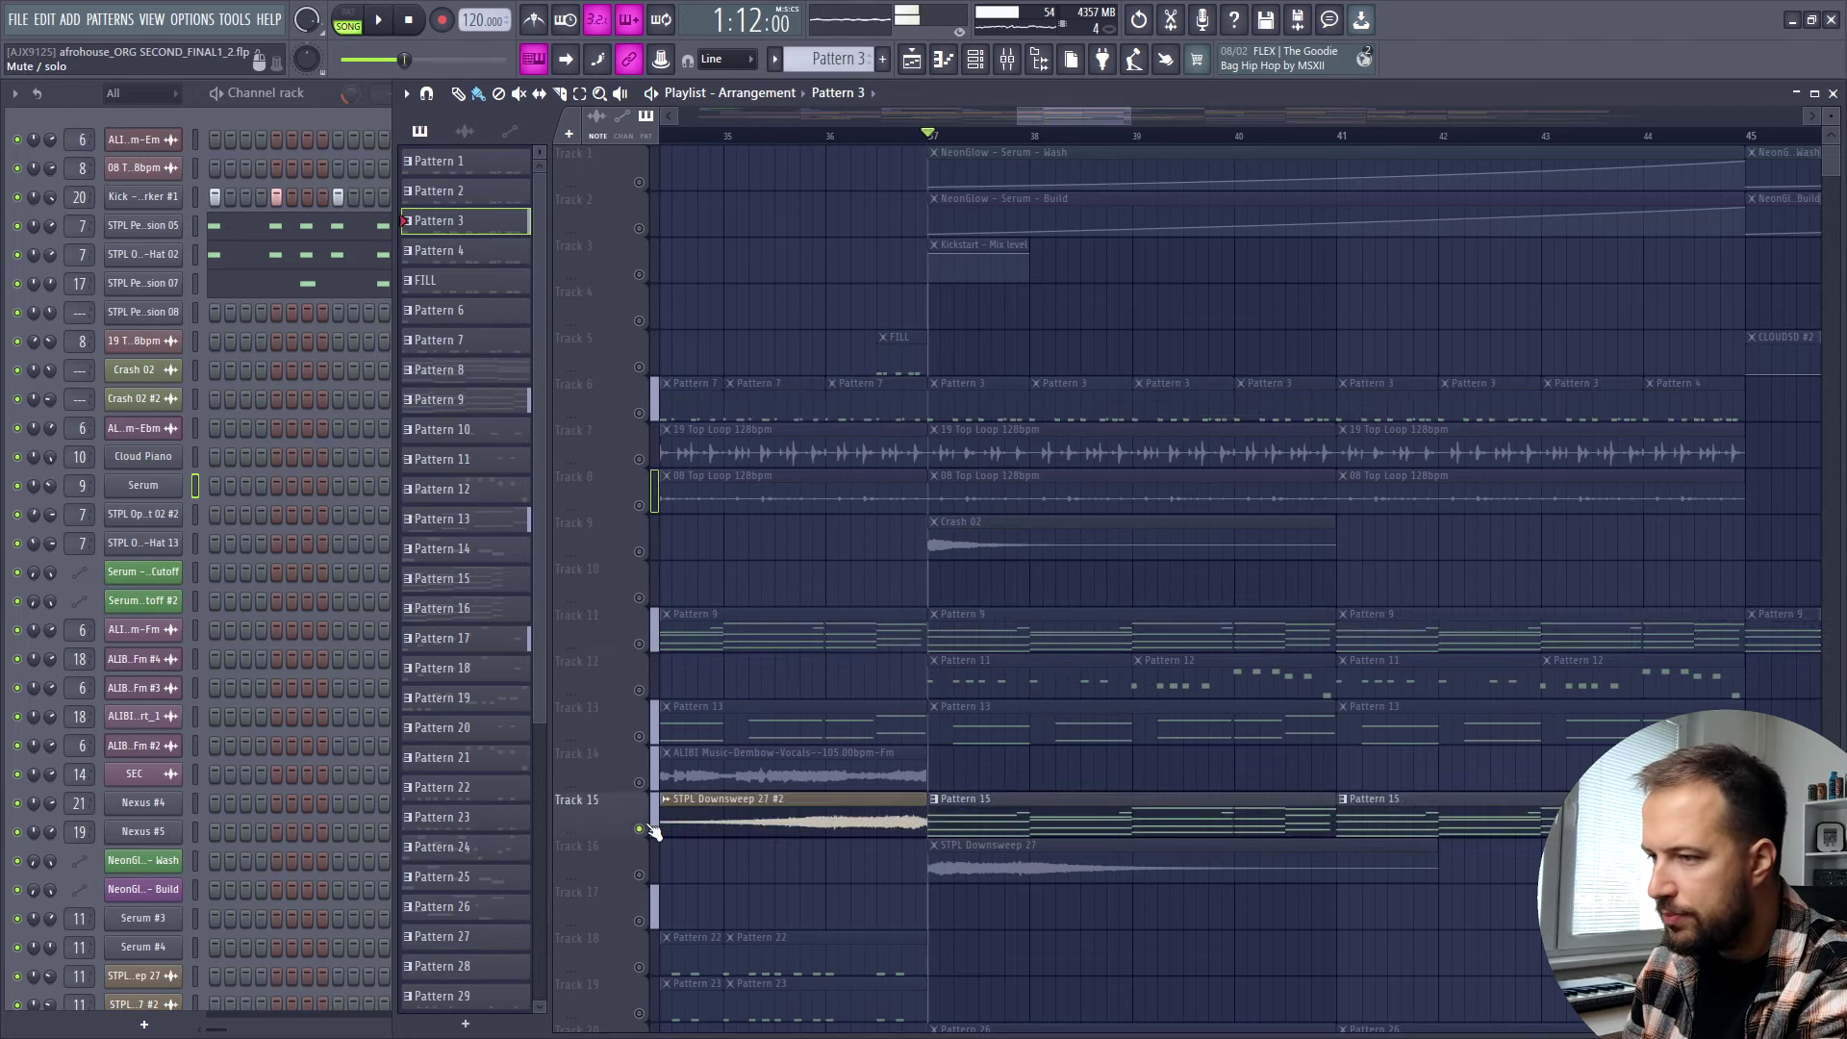
left_click(1080, 809)
Review Serum #3's chord notes for Pattern 15 in the piano roll, then close it.
left_click(325, 113)
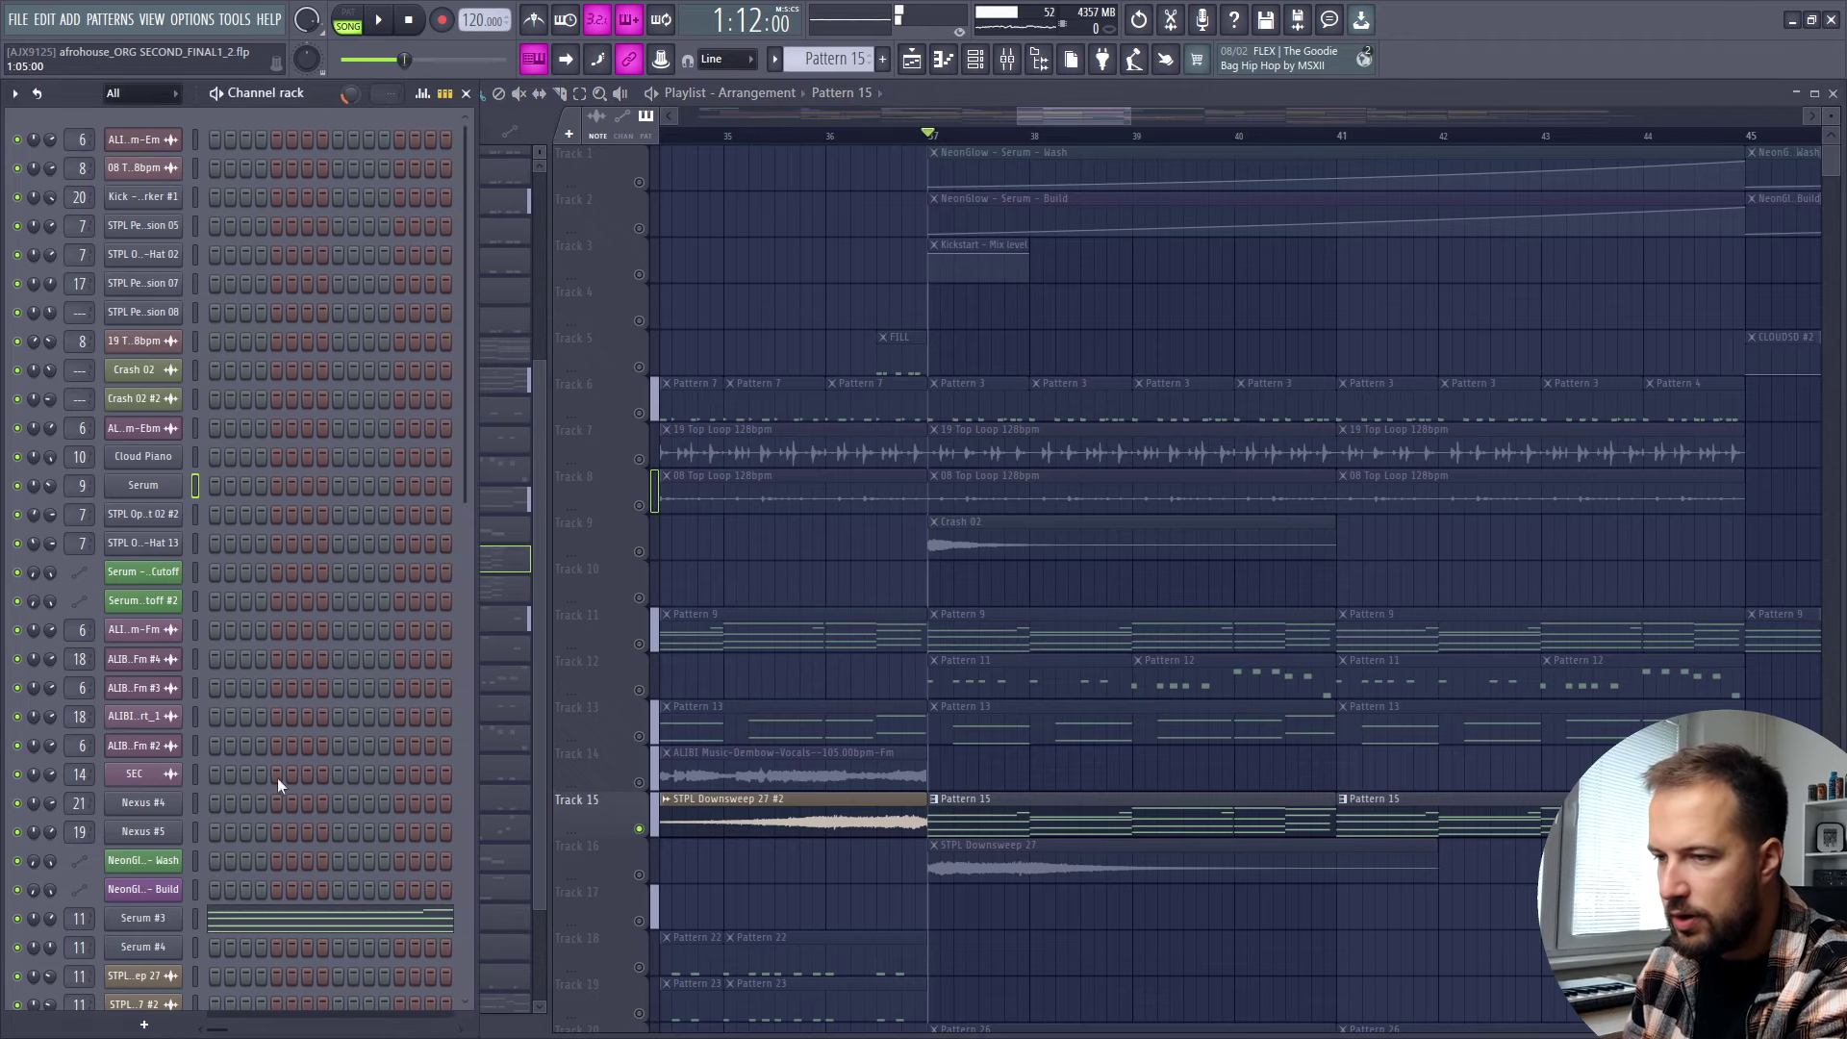
scroll(277, 777, "down", 3)
left_click(179, 751)
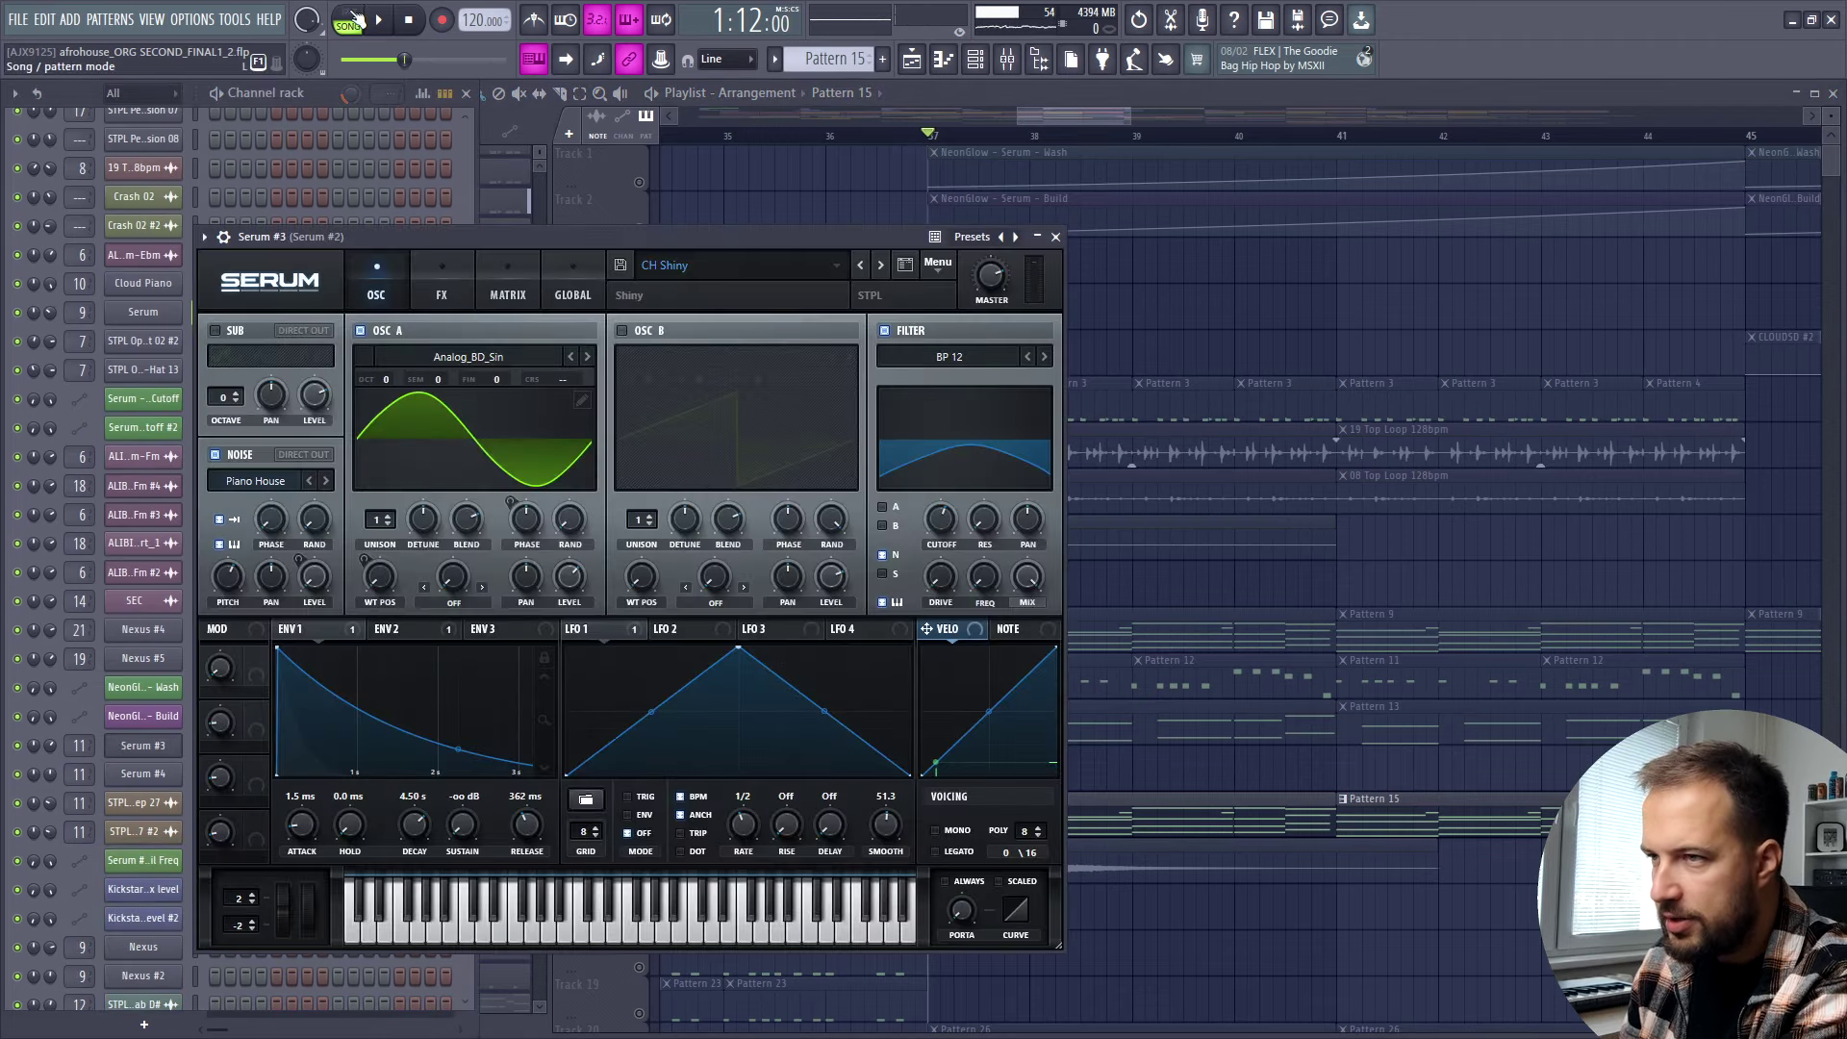
key("F7")
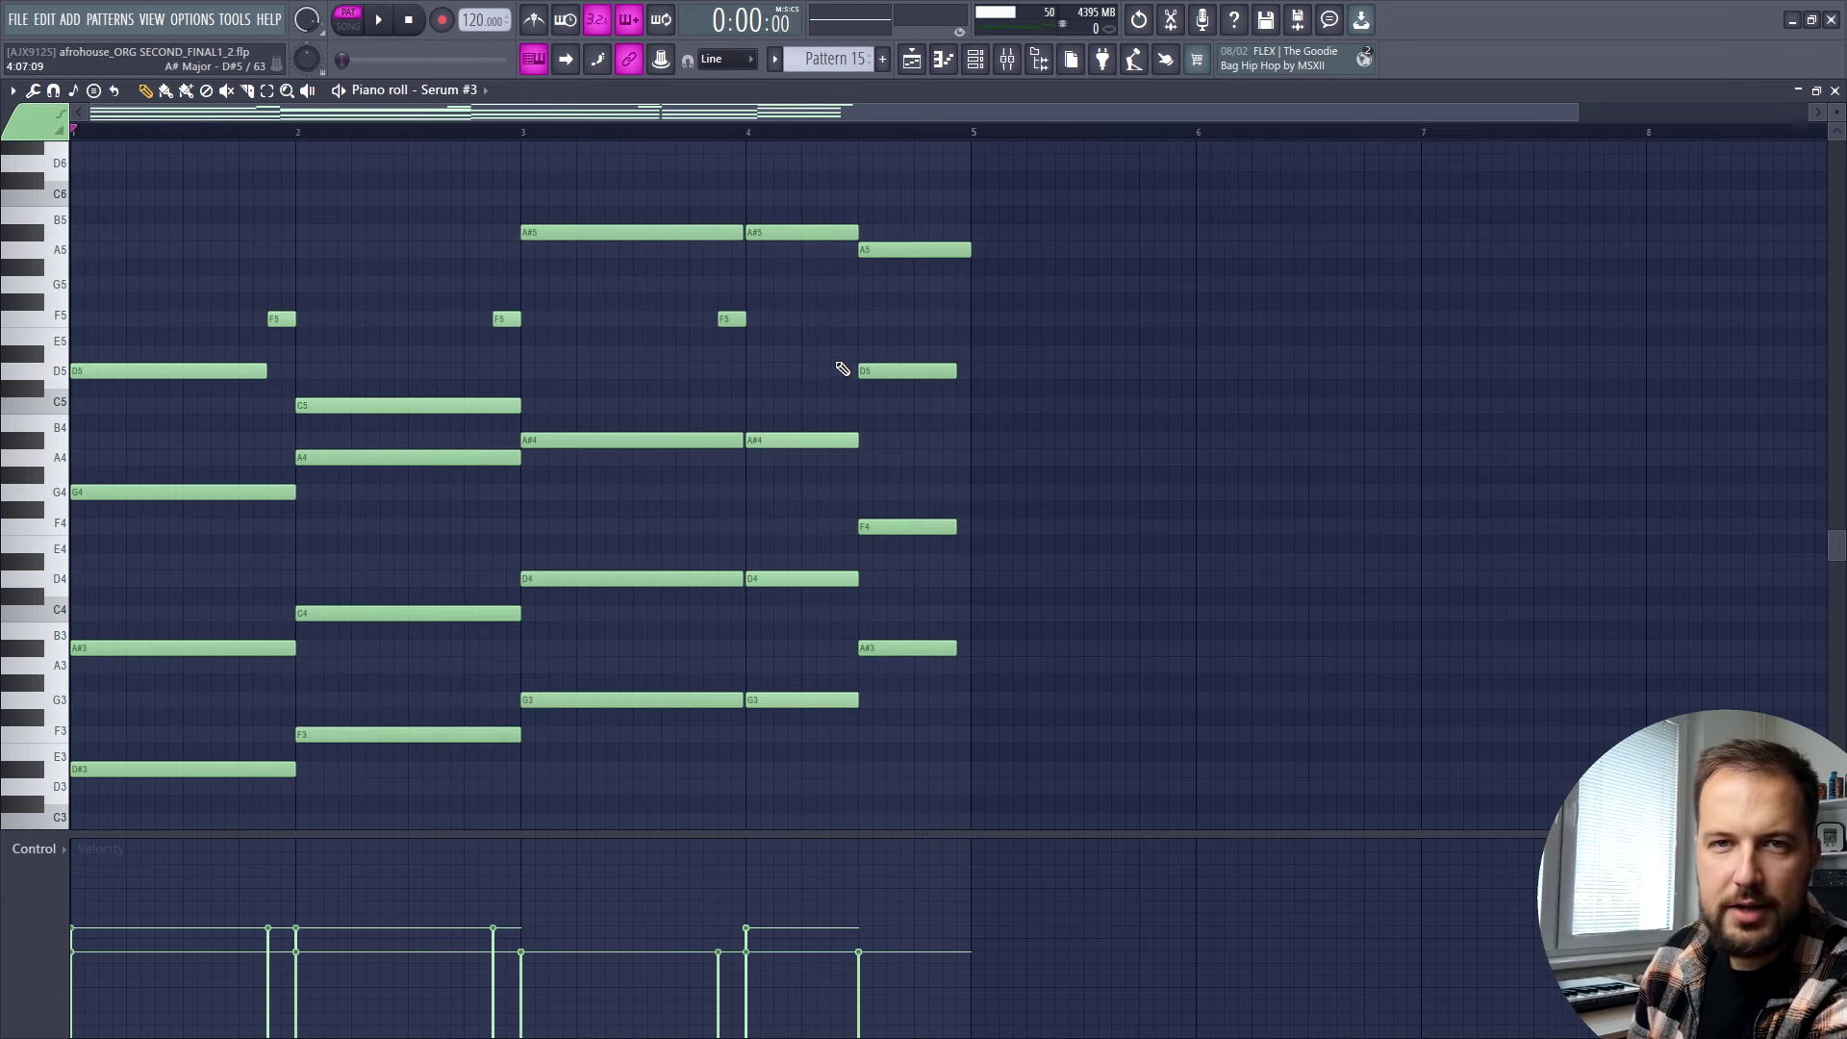
left_click(1834, 91)
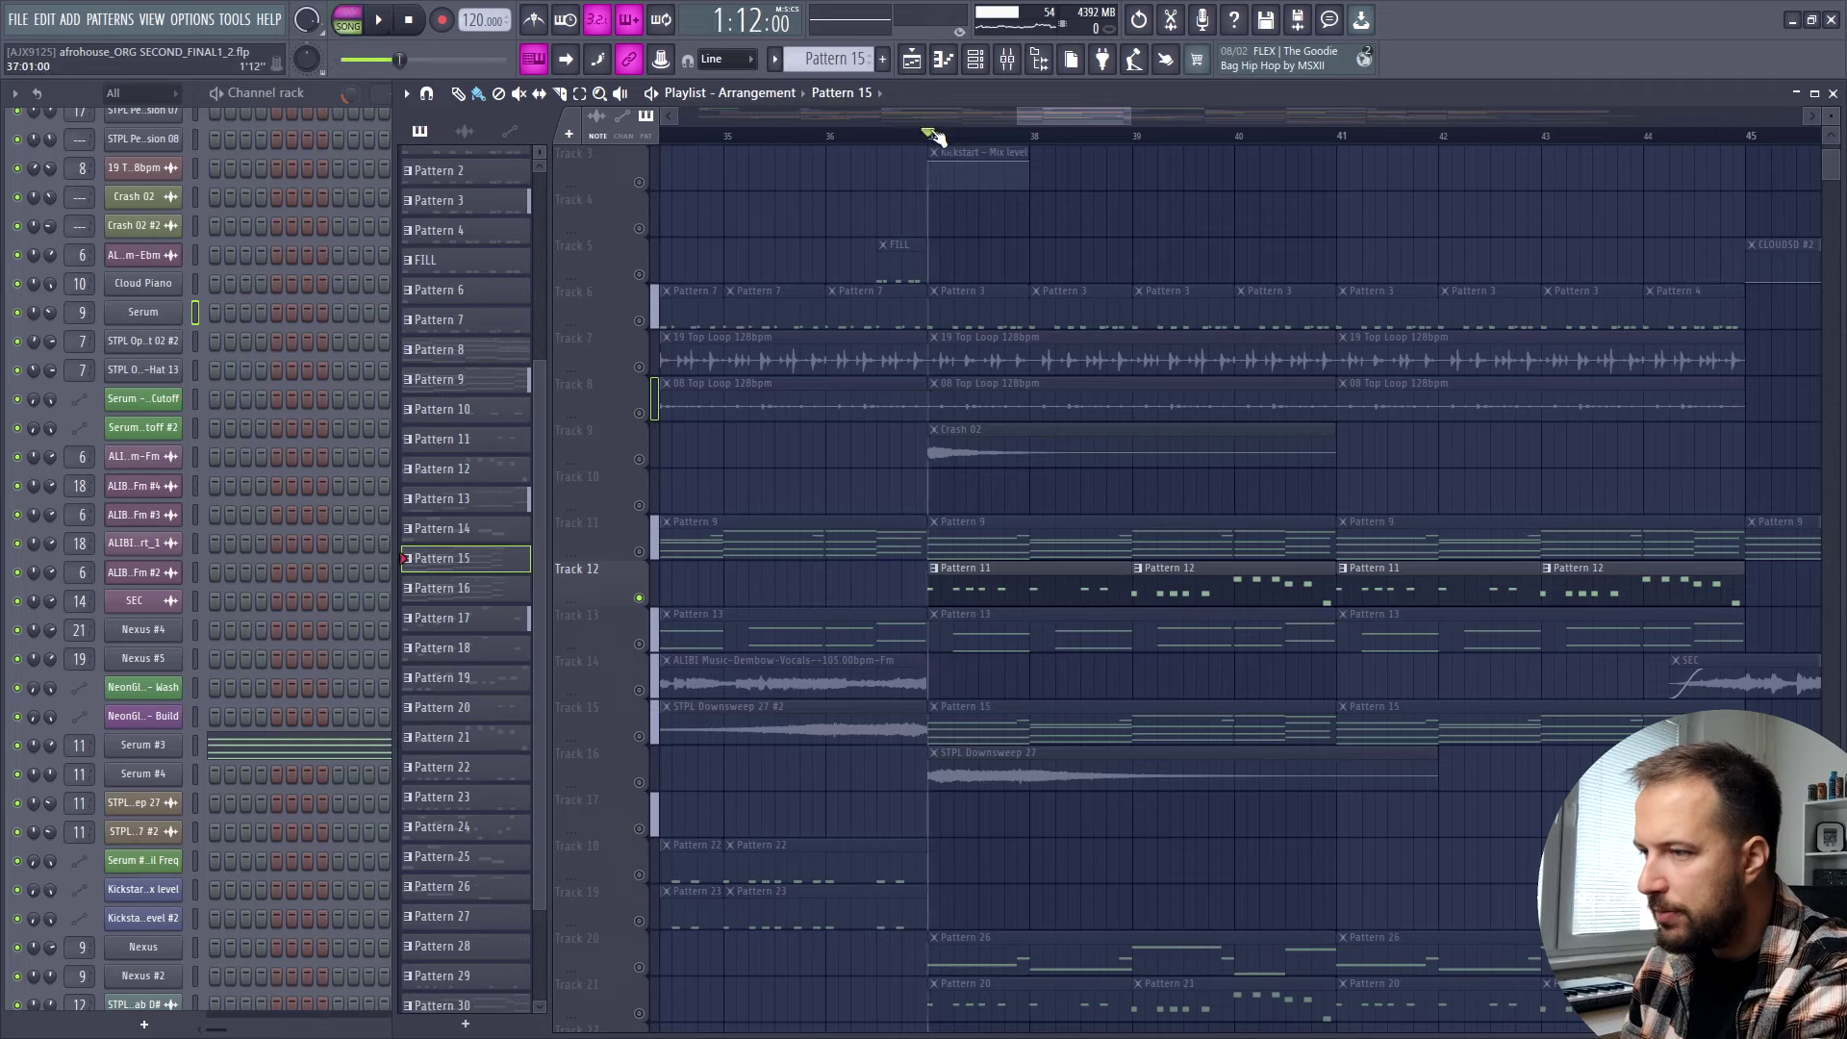
Play the song from bar 37, then solo Track 20 with its Pattern 26 clips.
key("space")
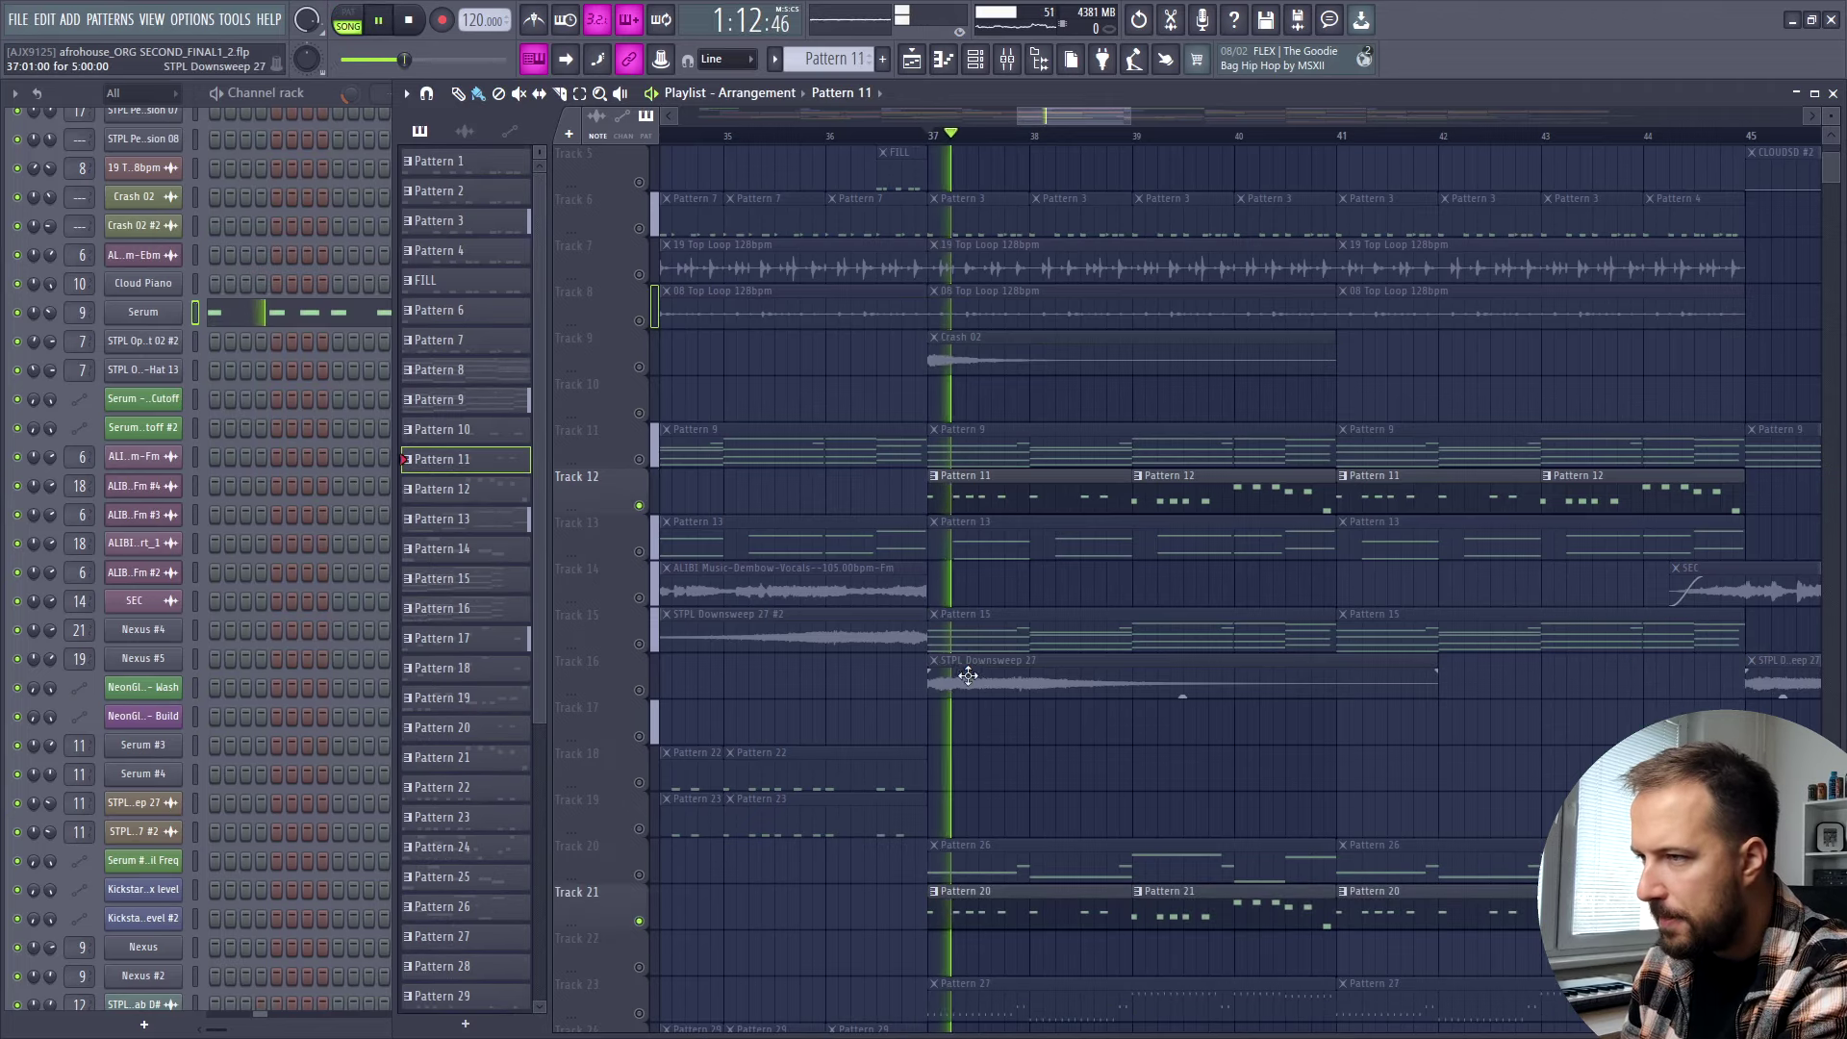
scroll(1038, 604, "down", 3)
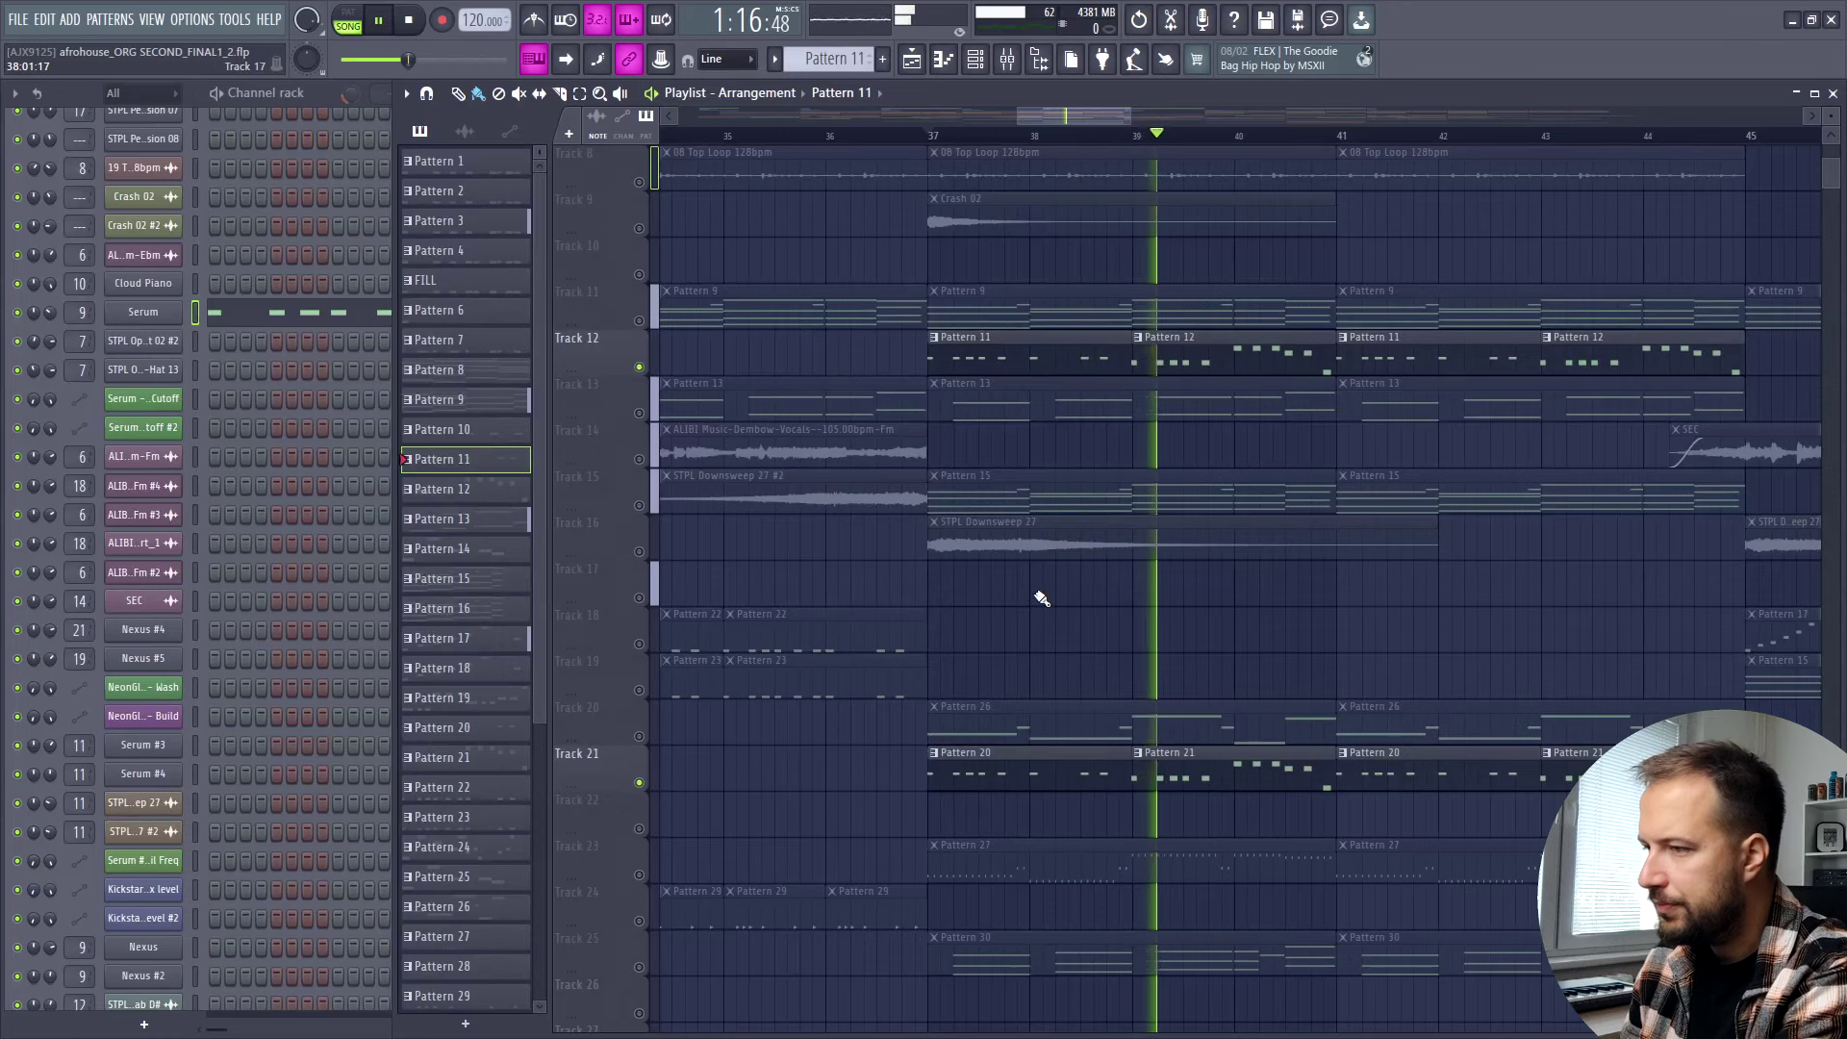
scroll(1044, 595, "down", 1)
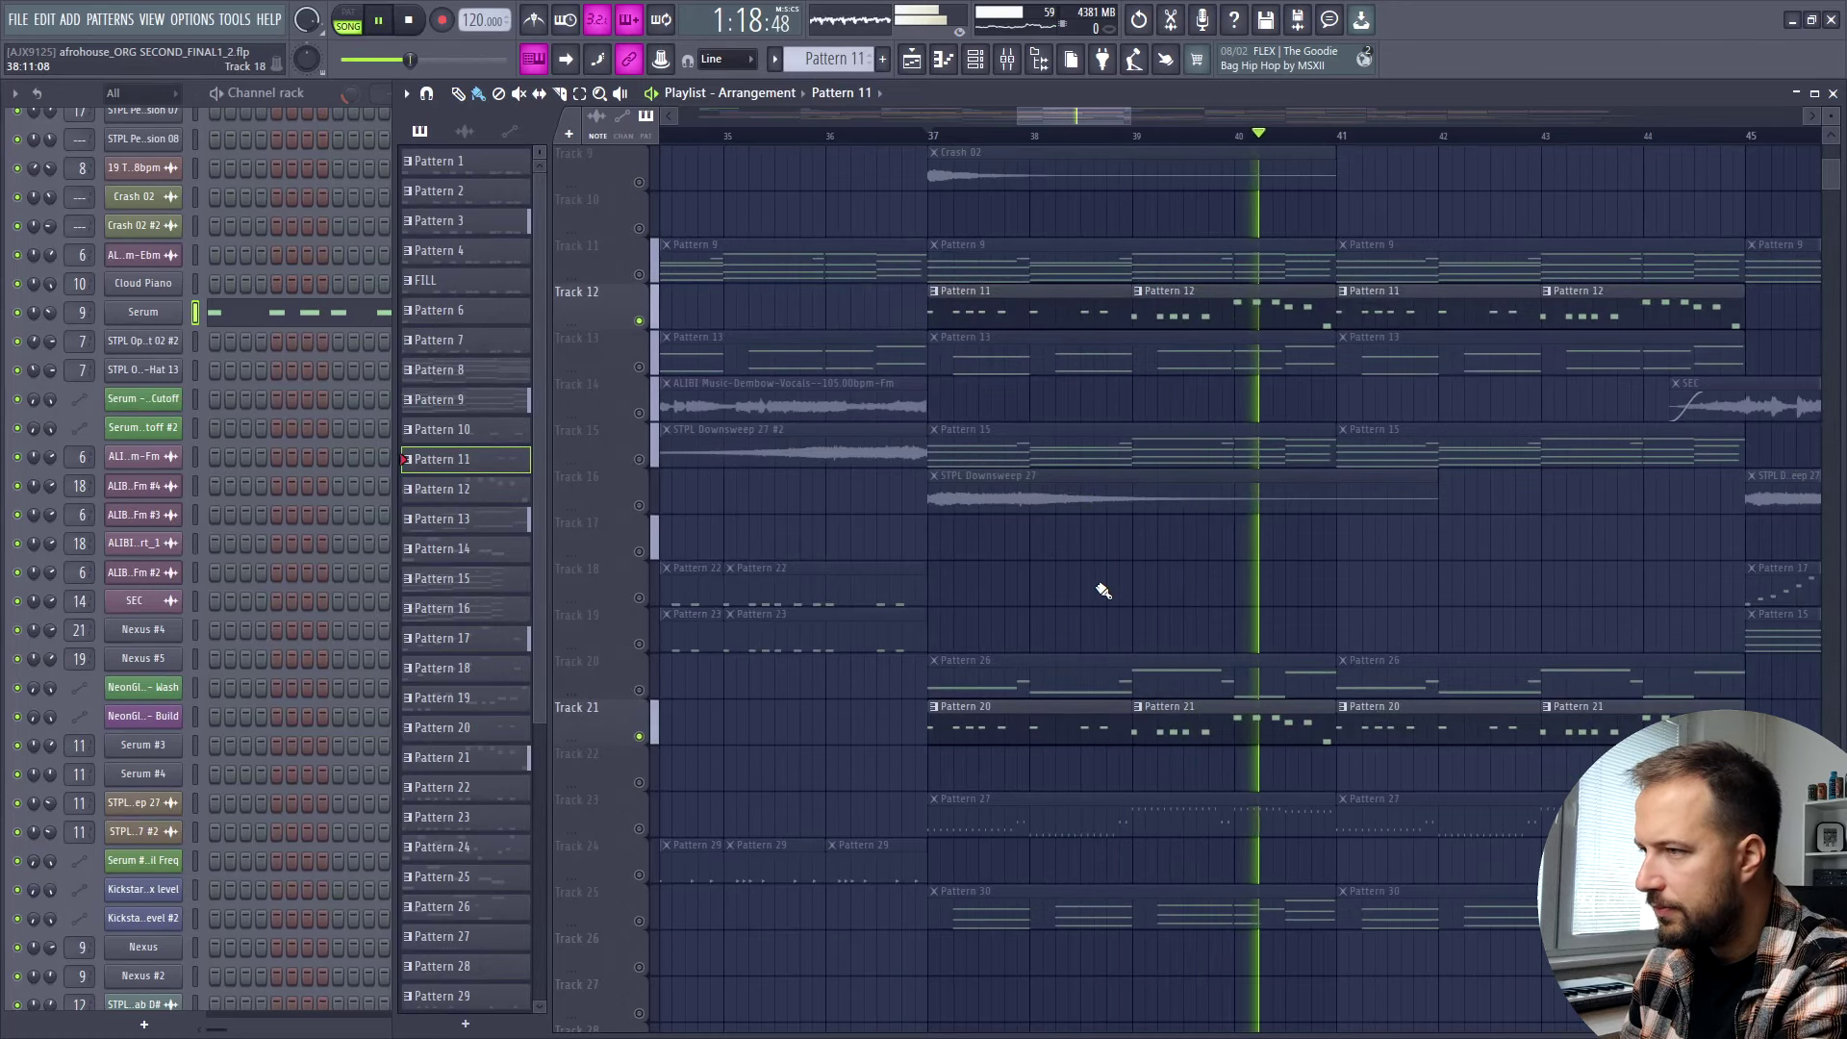
key("space")
left_click(1107, 674)
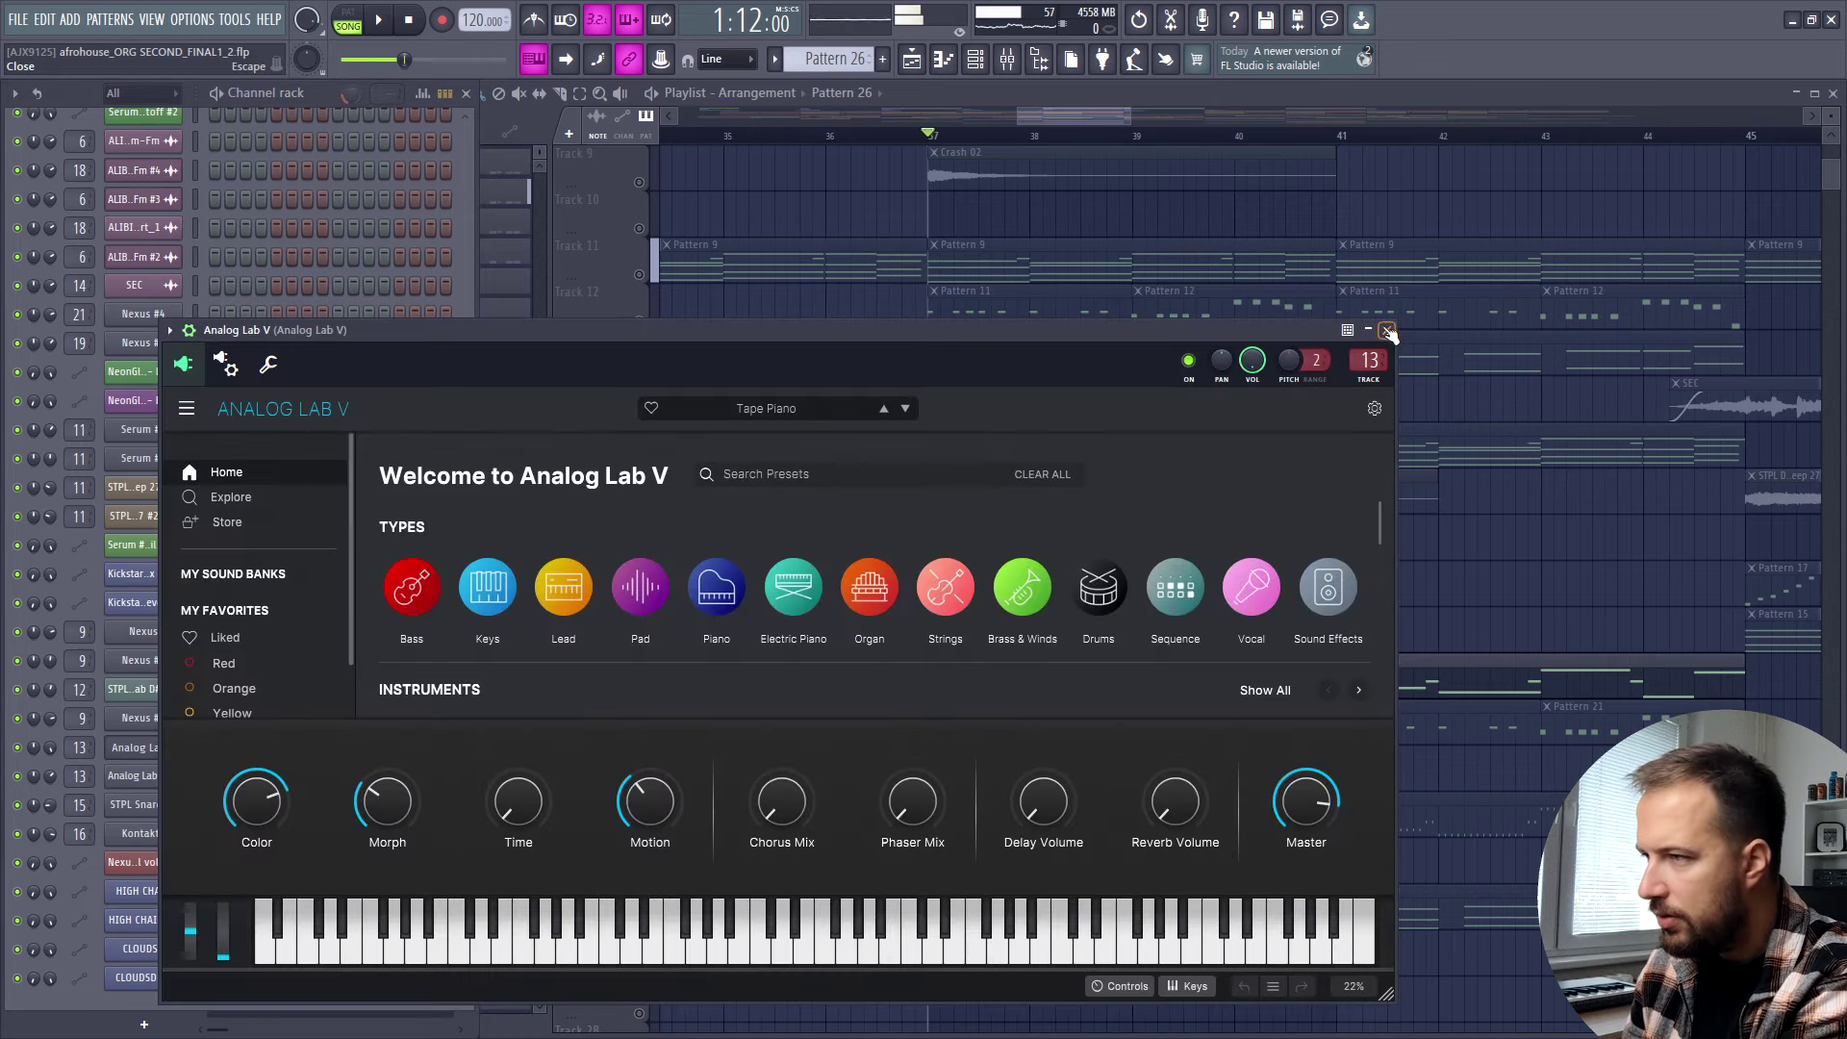
Close Analog Lab V and view Pattern 26's notes in the piano roll.
left_click(1386, 331)
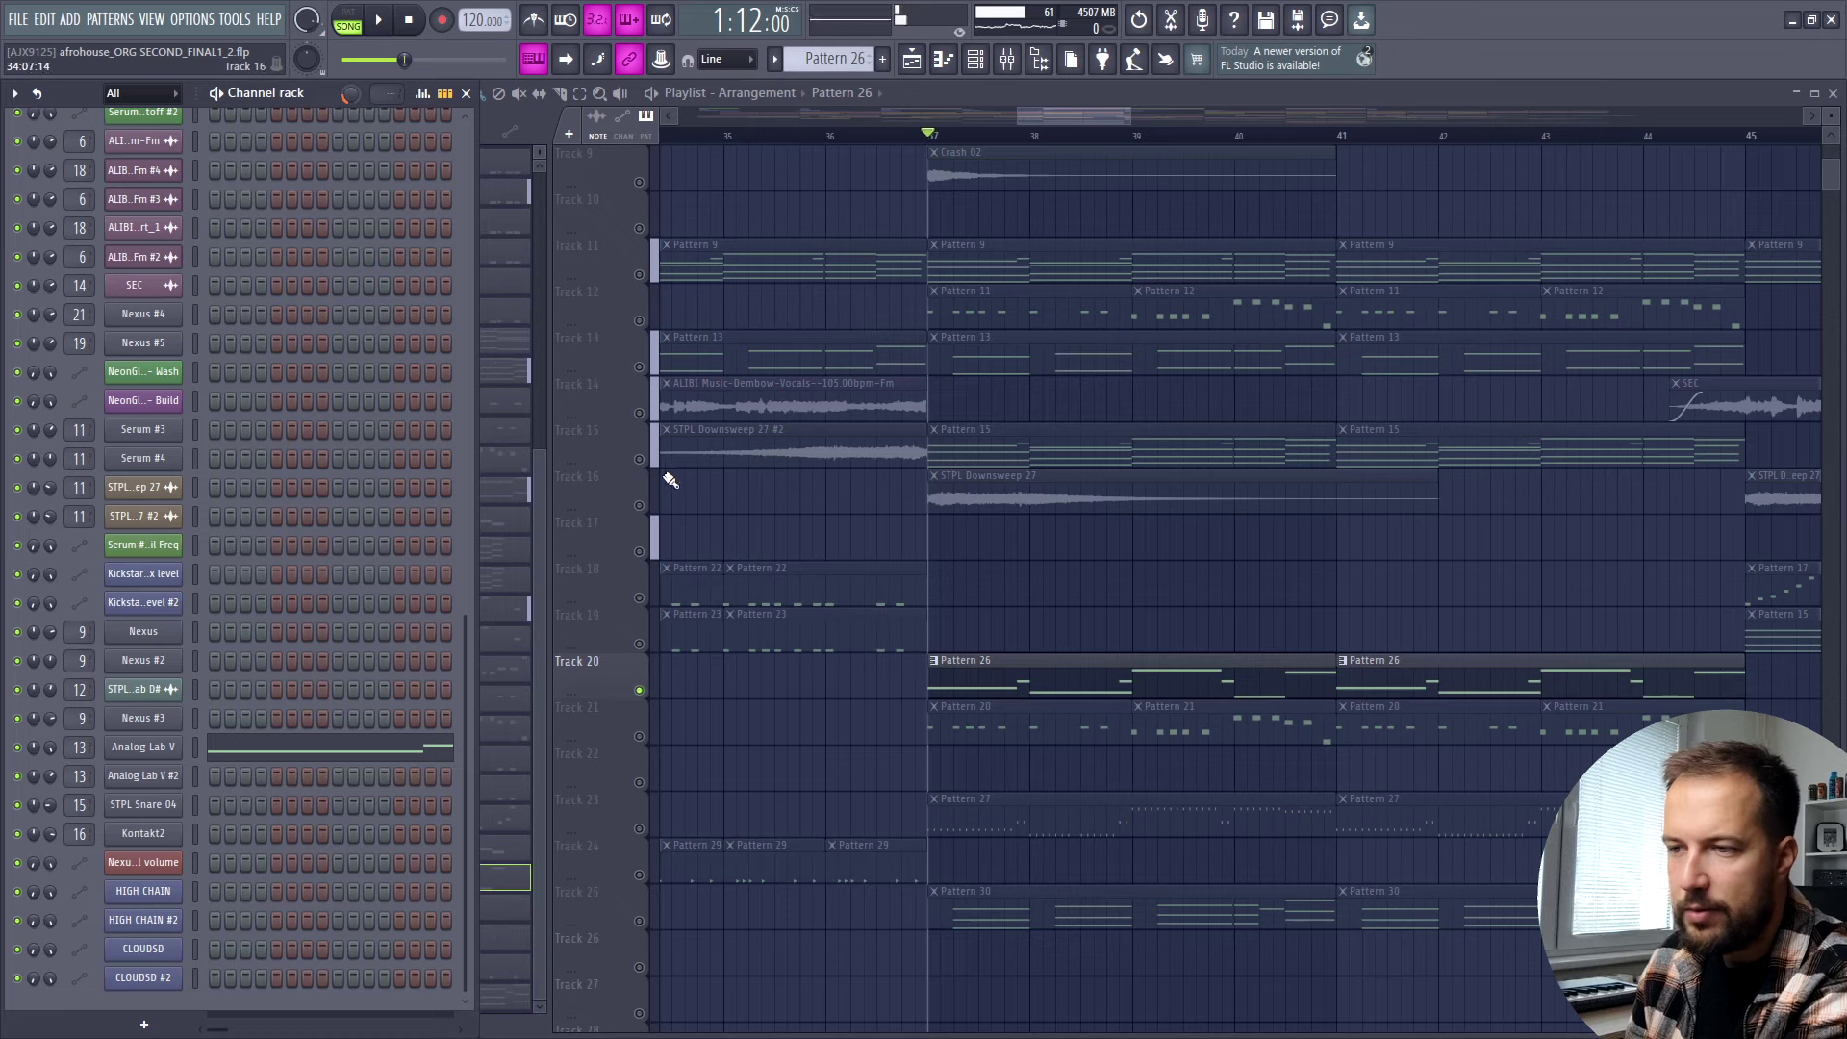
left_click(347, 19)
key("F7")
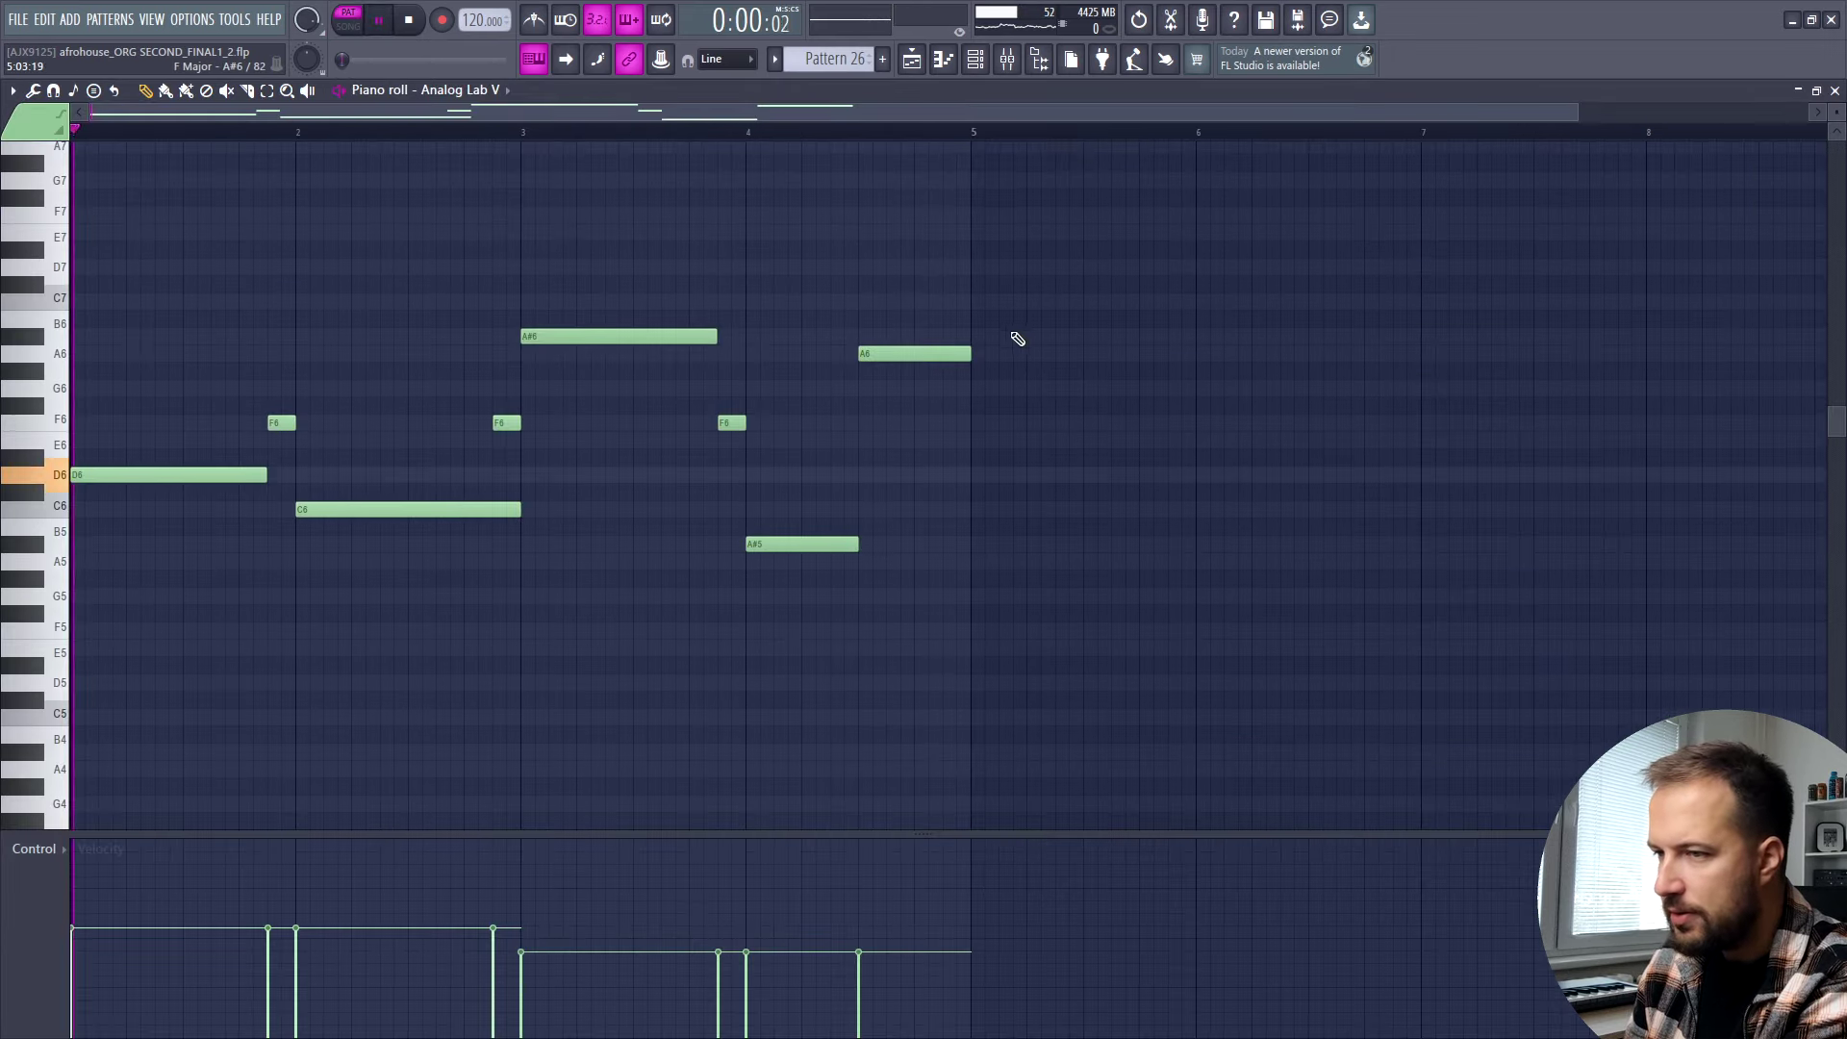
Check the Fruity Reeverb on the Analog Lab V mixer insert, then close the mixer.
left_click(1007, 59)
left_click(577, 419)
left_click(1164, 405)
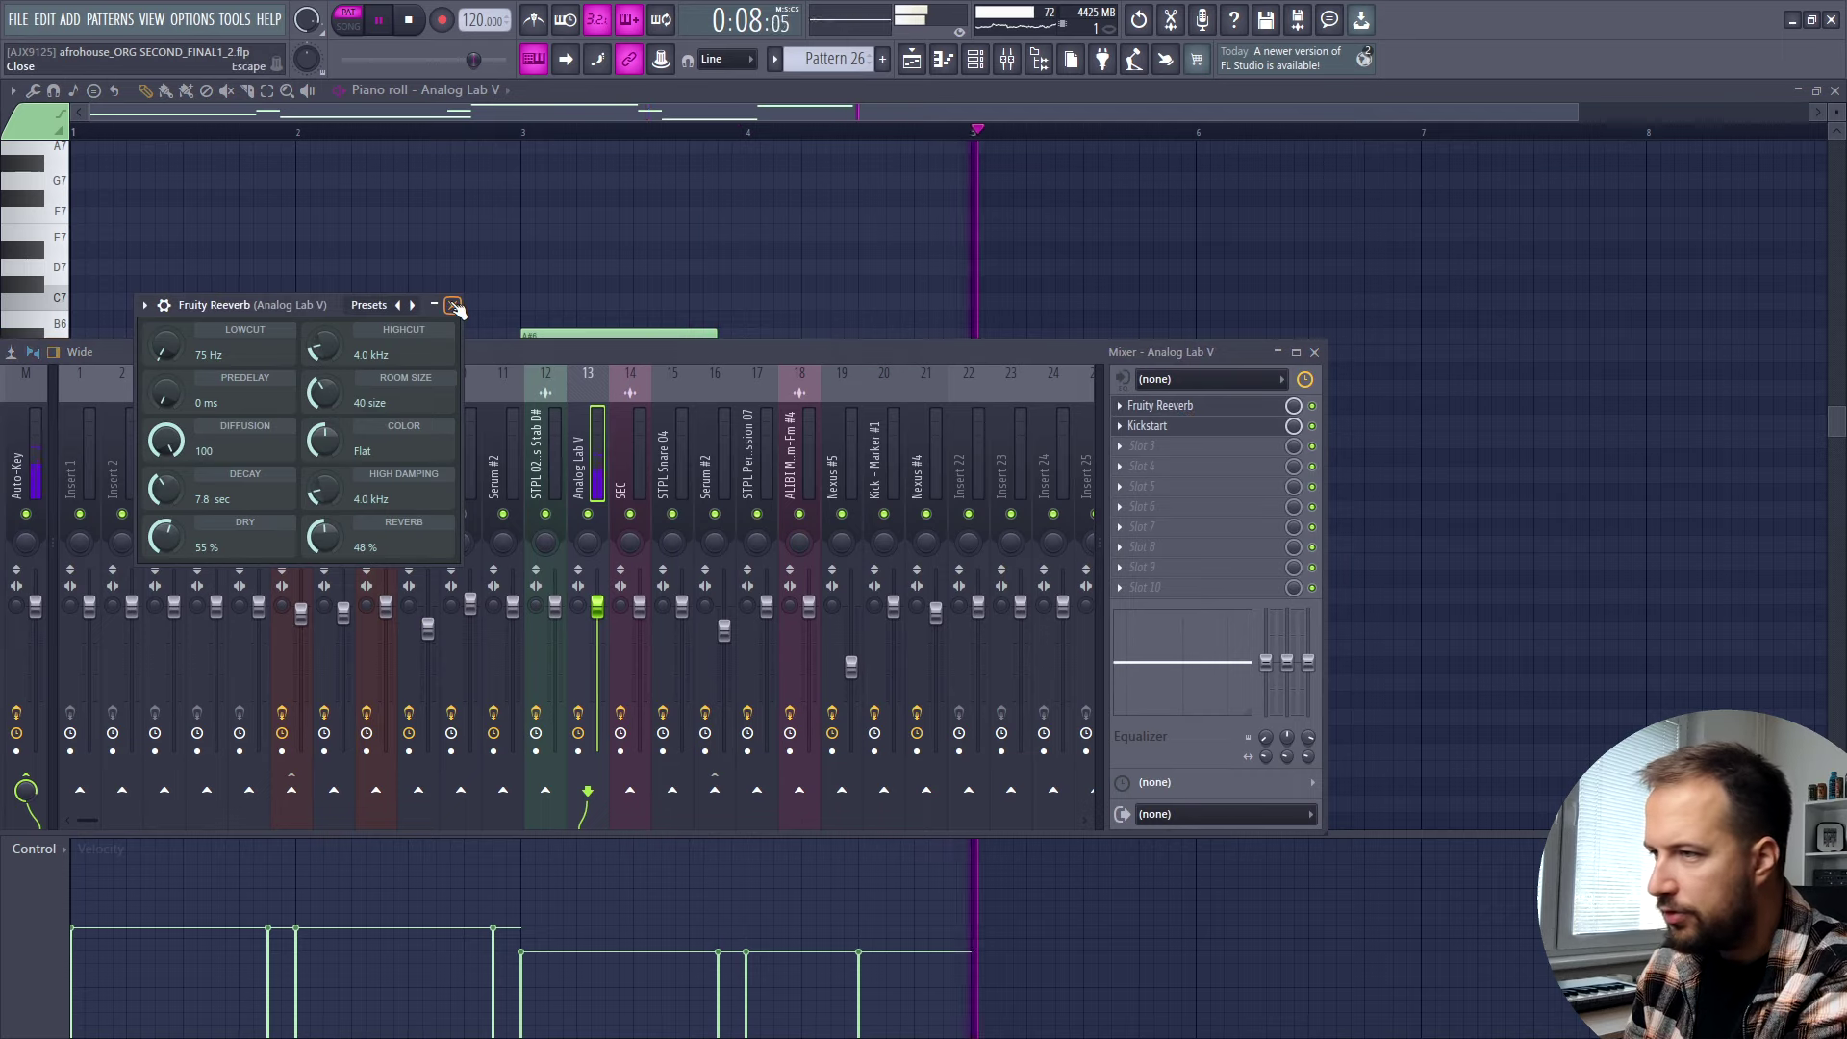
left_click(453, 305)
left_click(1314, 352)
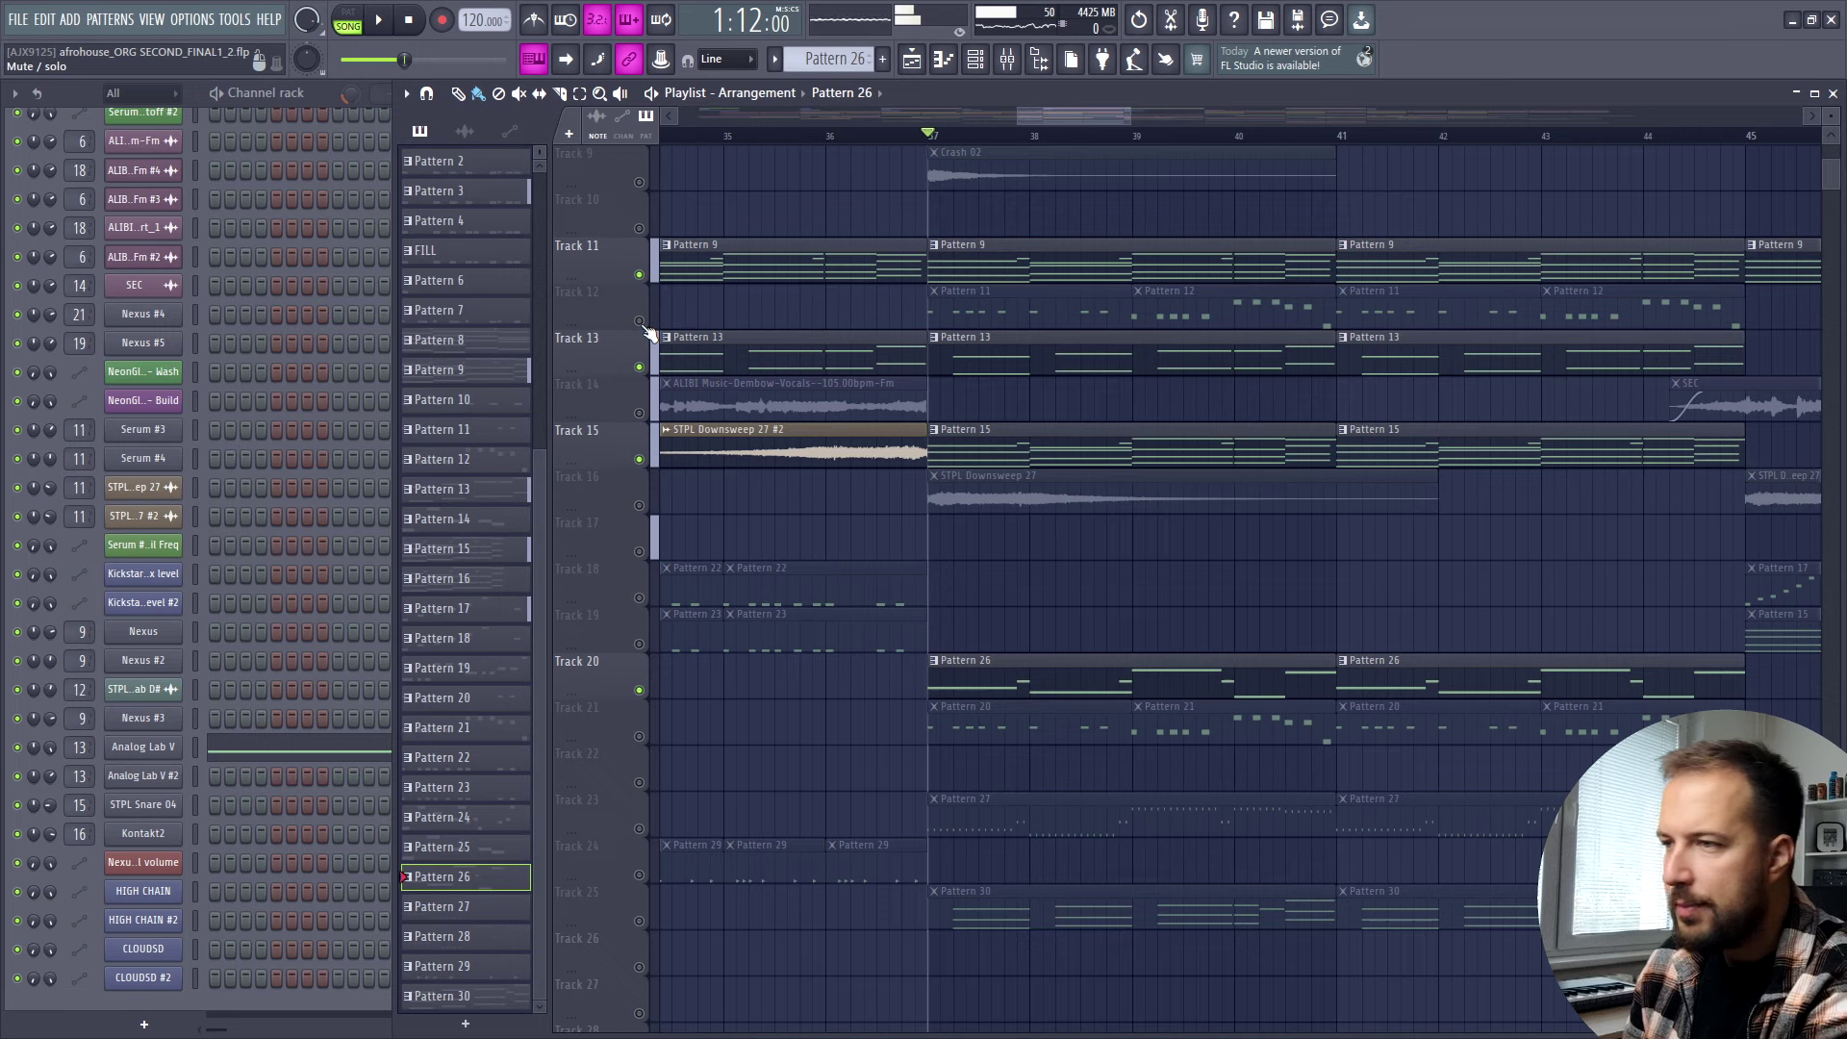
Unmute Tracks 12 and 21, then briefly play and stop the arrangement from bar 37.
left_click(640, 321)
left_click(640, 736)
key("space")
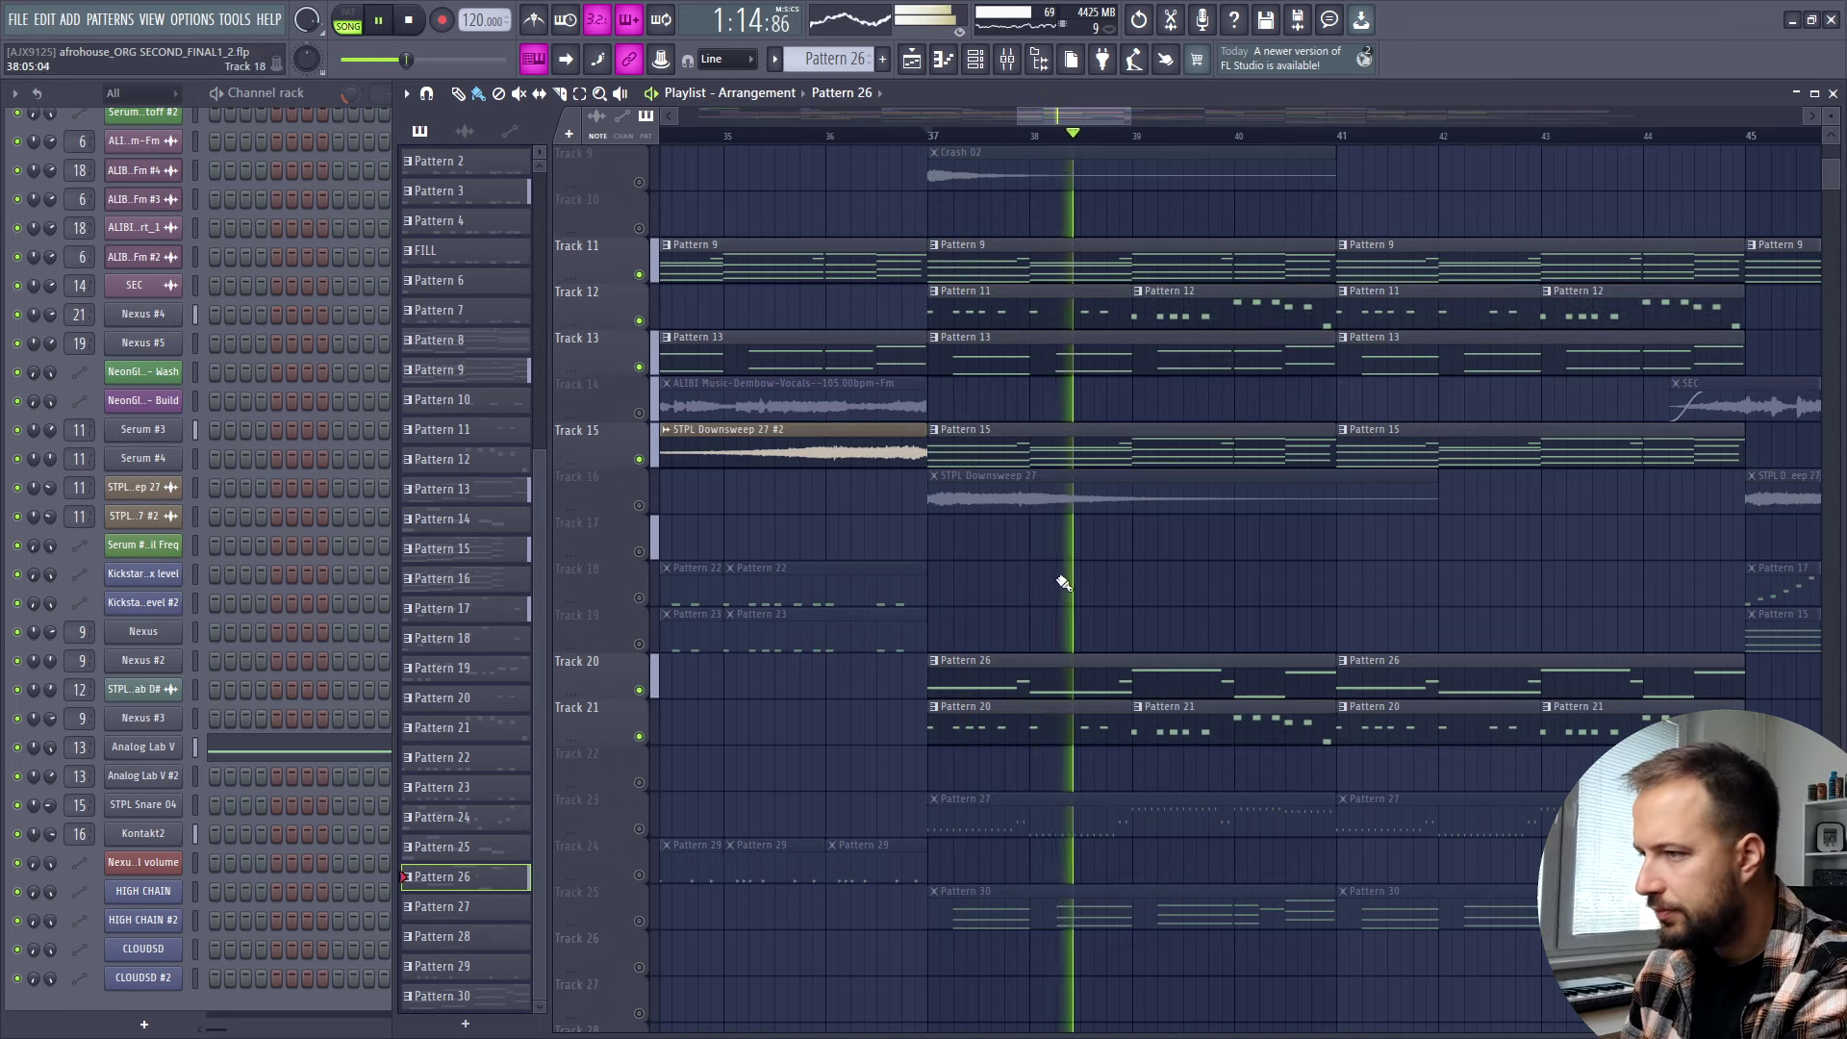
key("space")
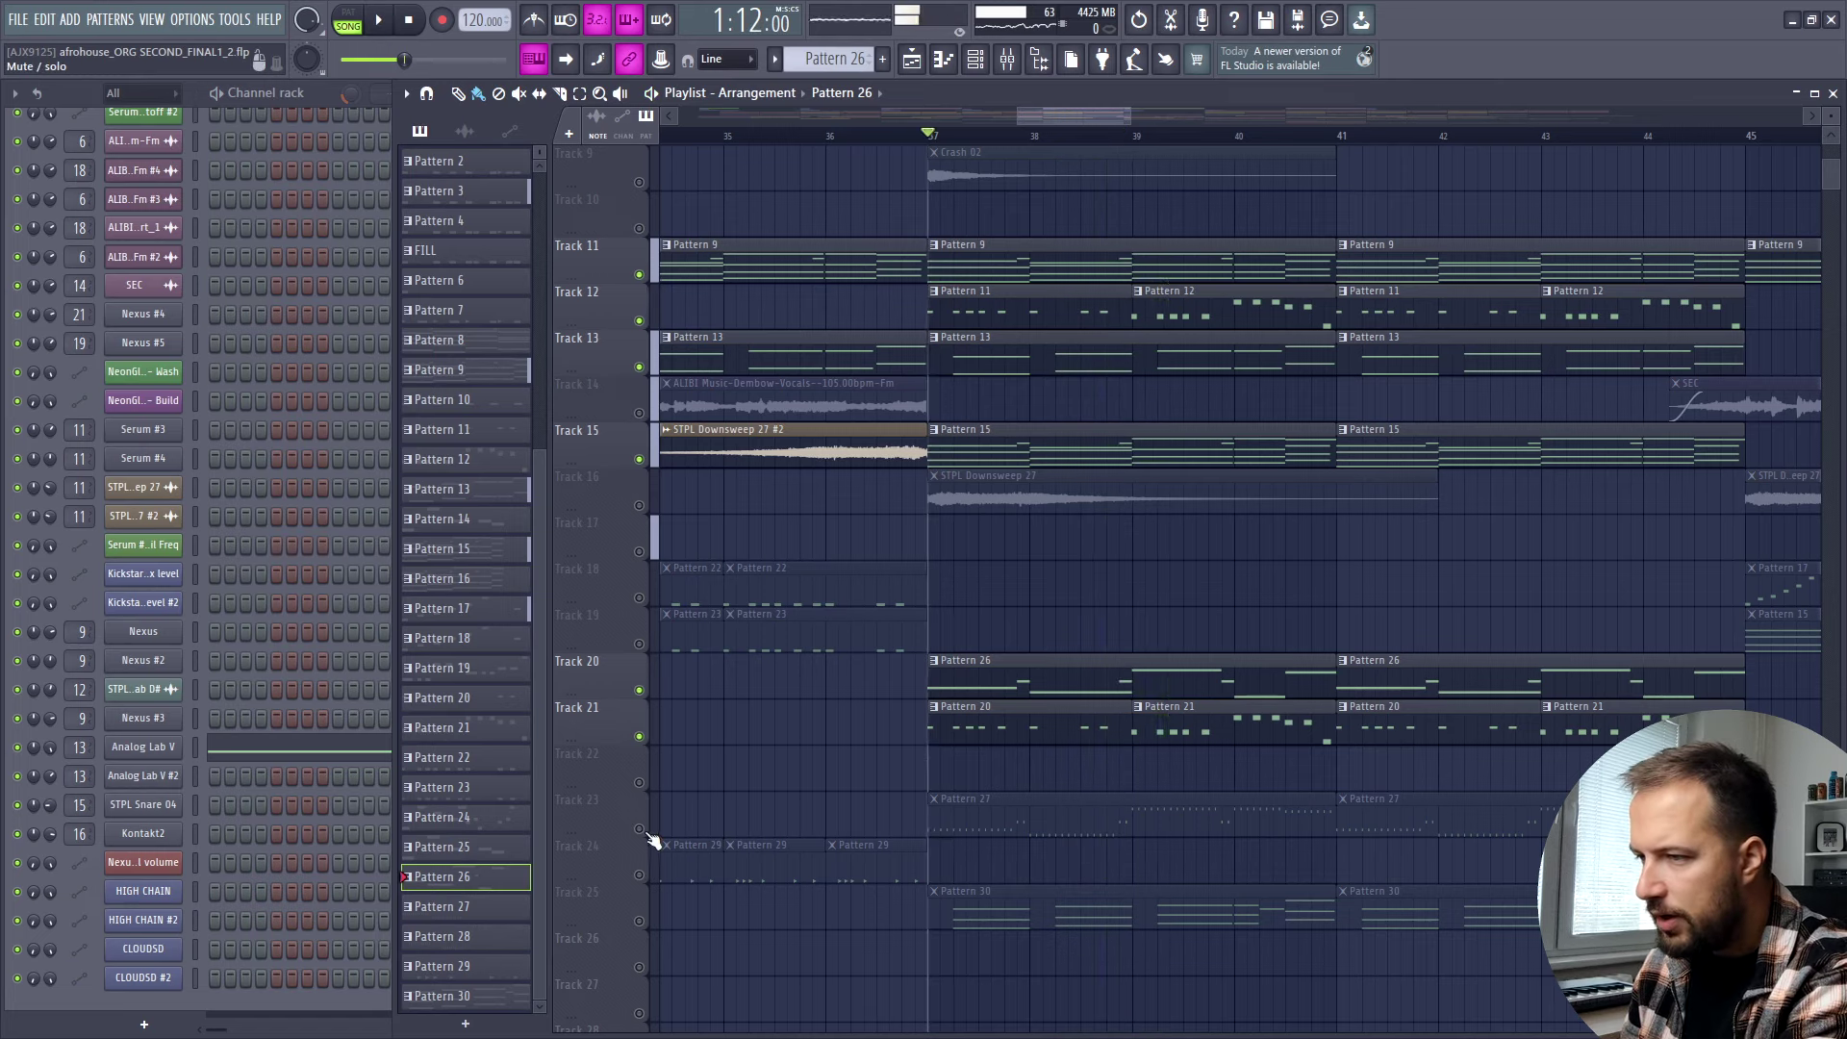
Solo Track 23 and play the Analog Lab V #2 piano pattern in the piano roll.
left_click(1002, 833, "ctrl")
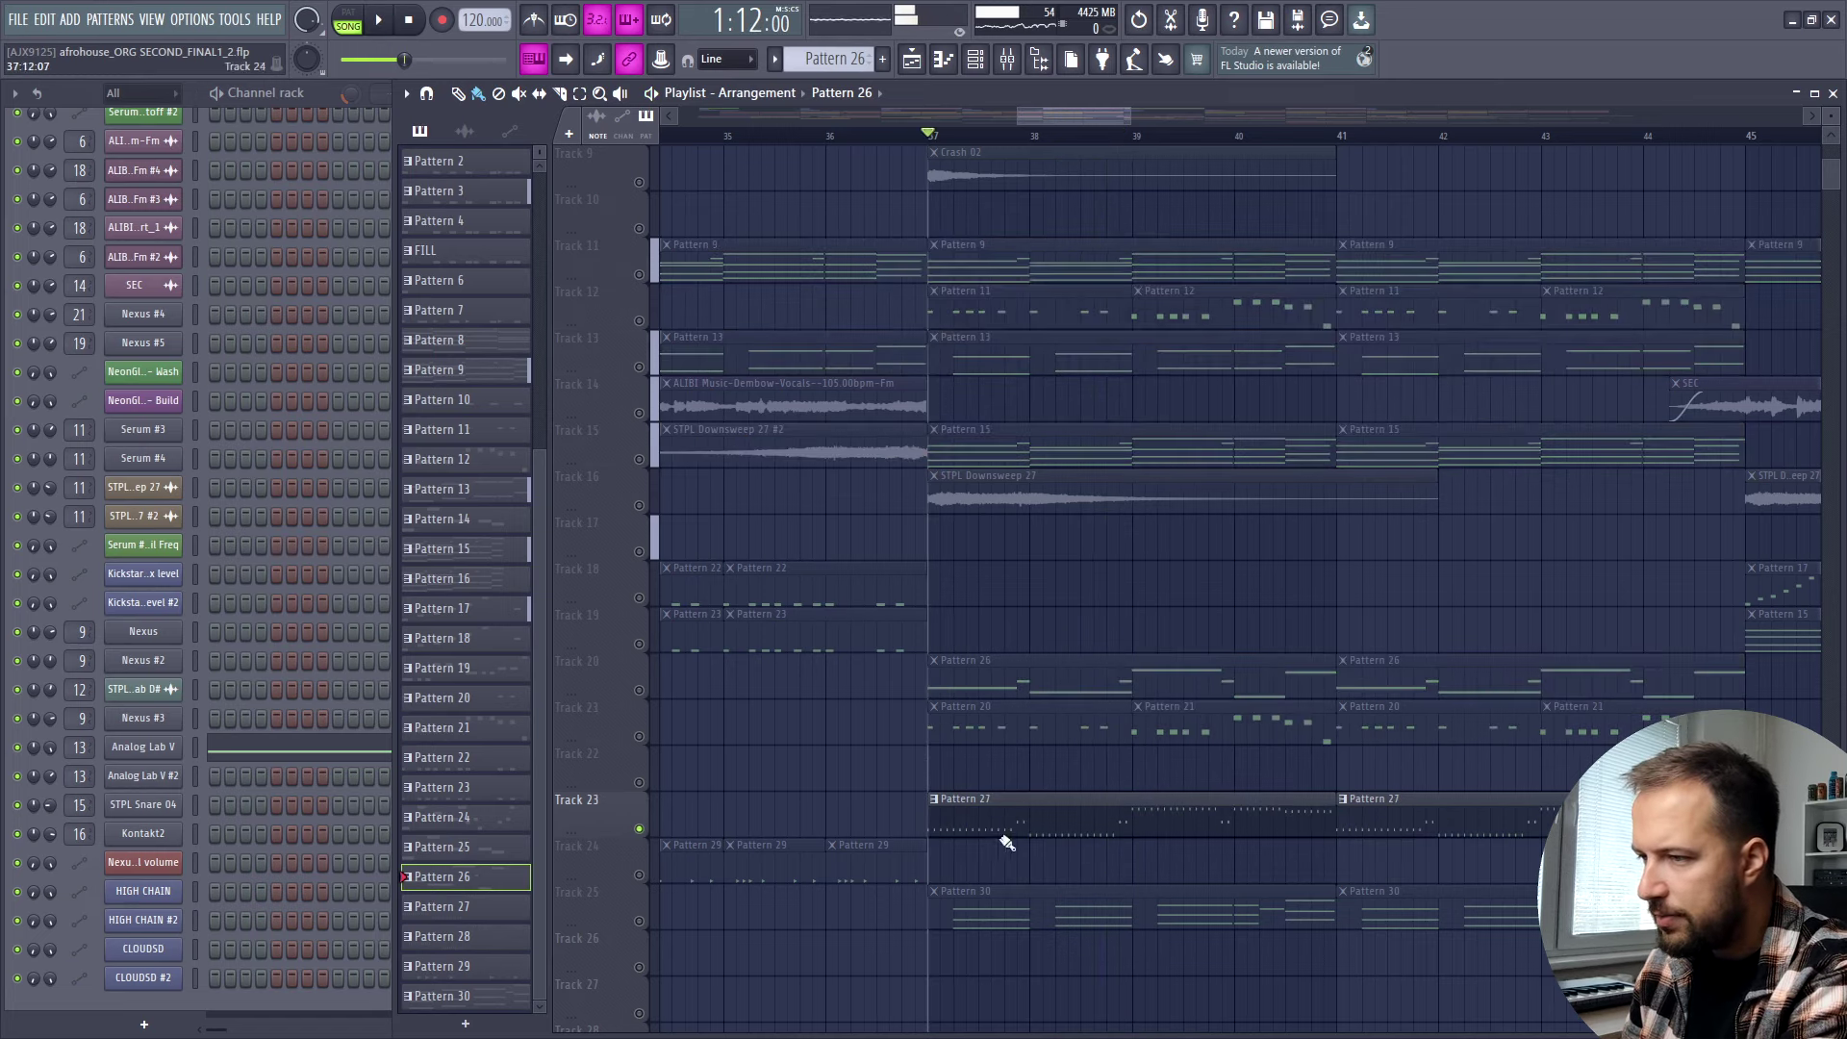
left_click(169, 777)
left_click(207, 390)
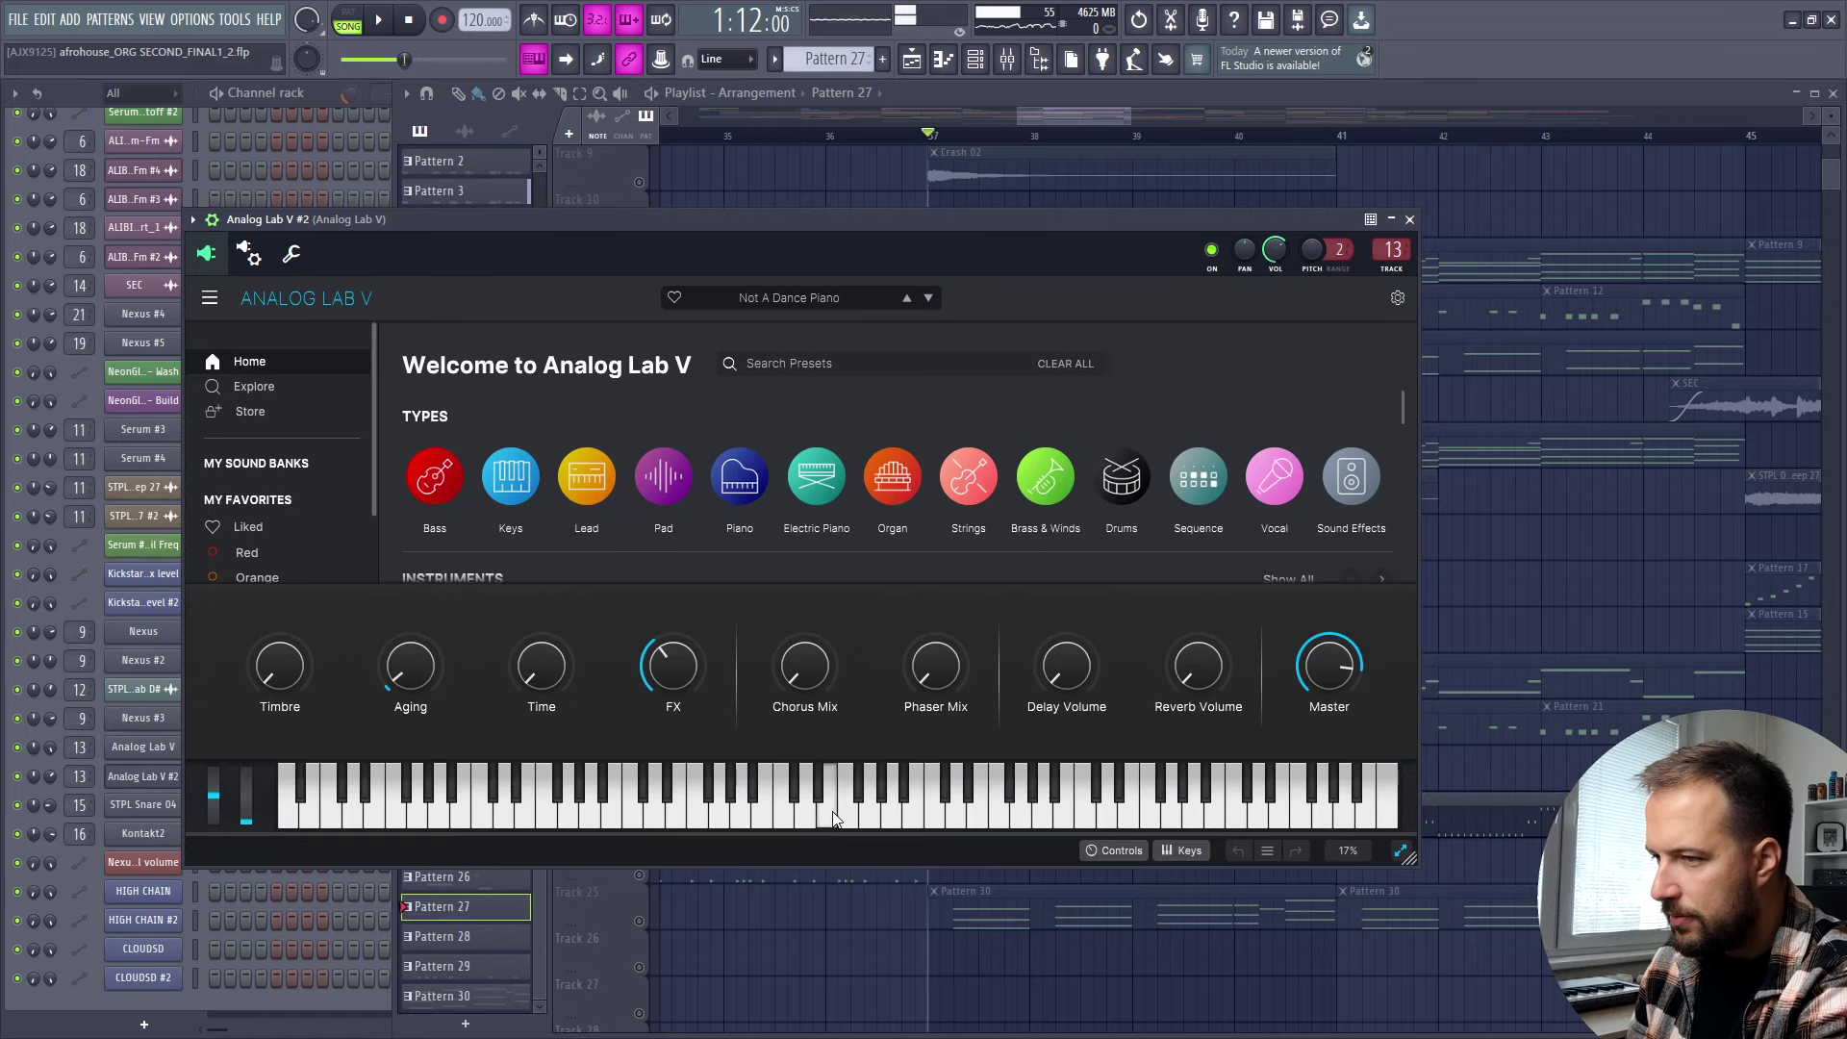
key("F7")
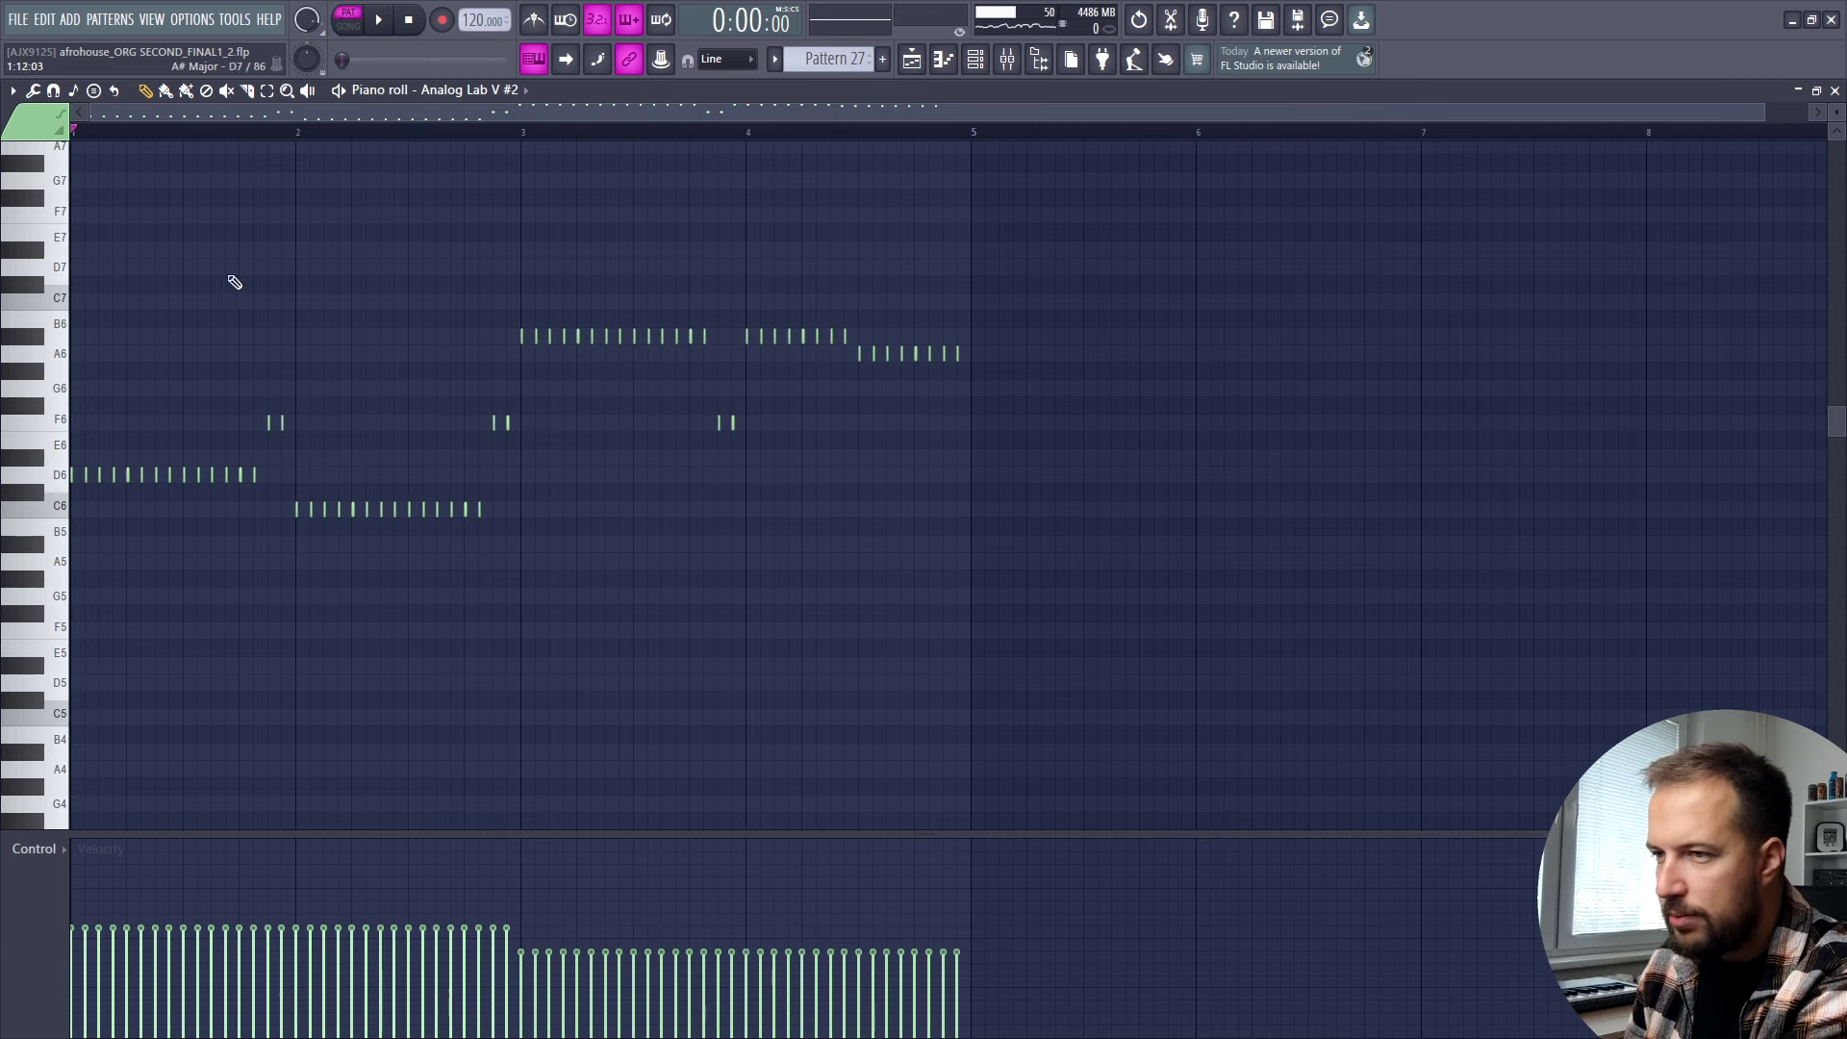
left_click(385, 23)
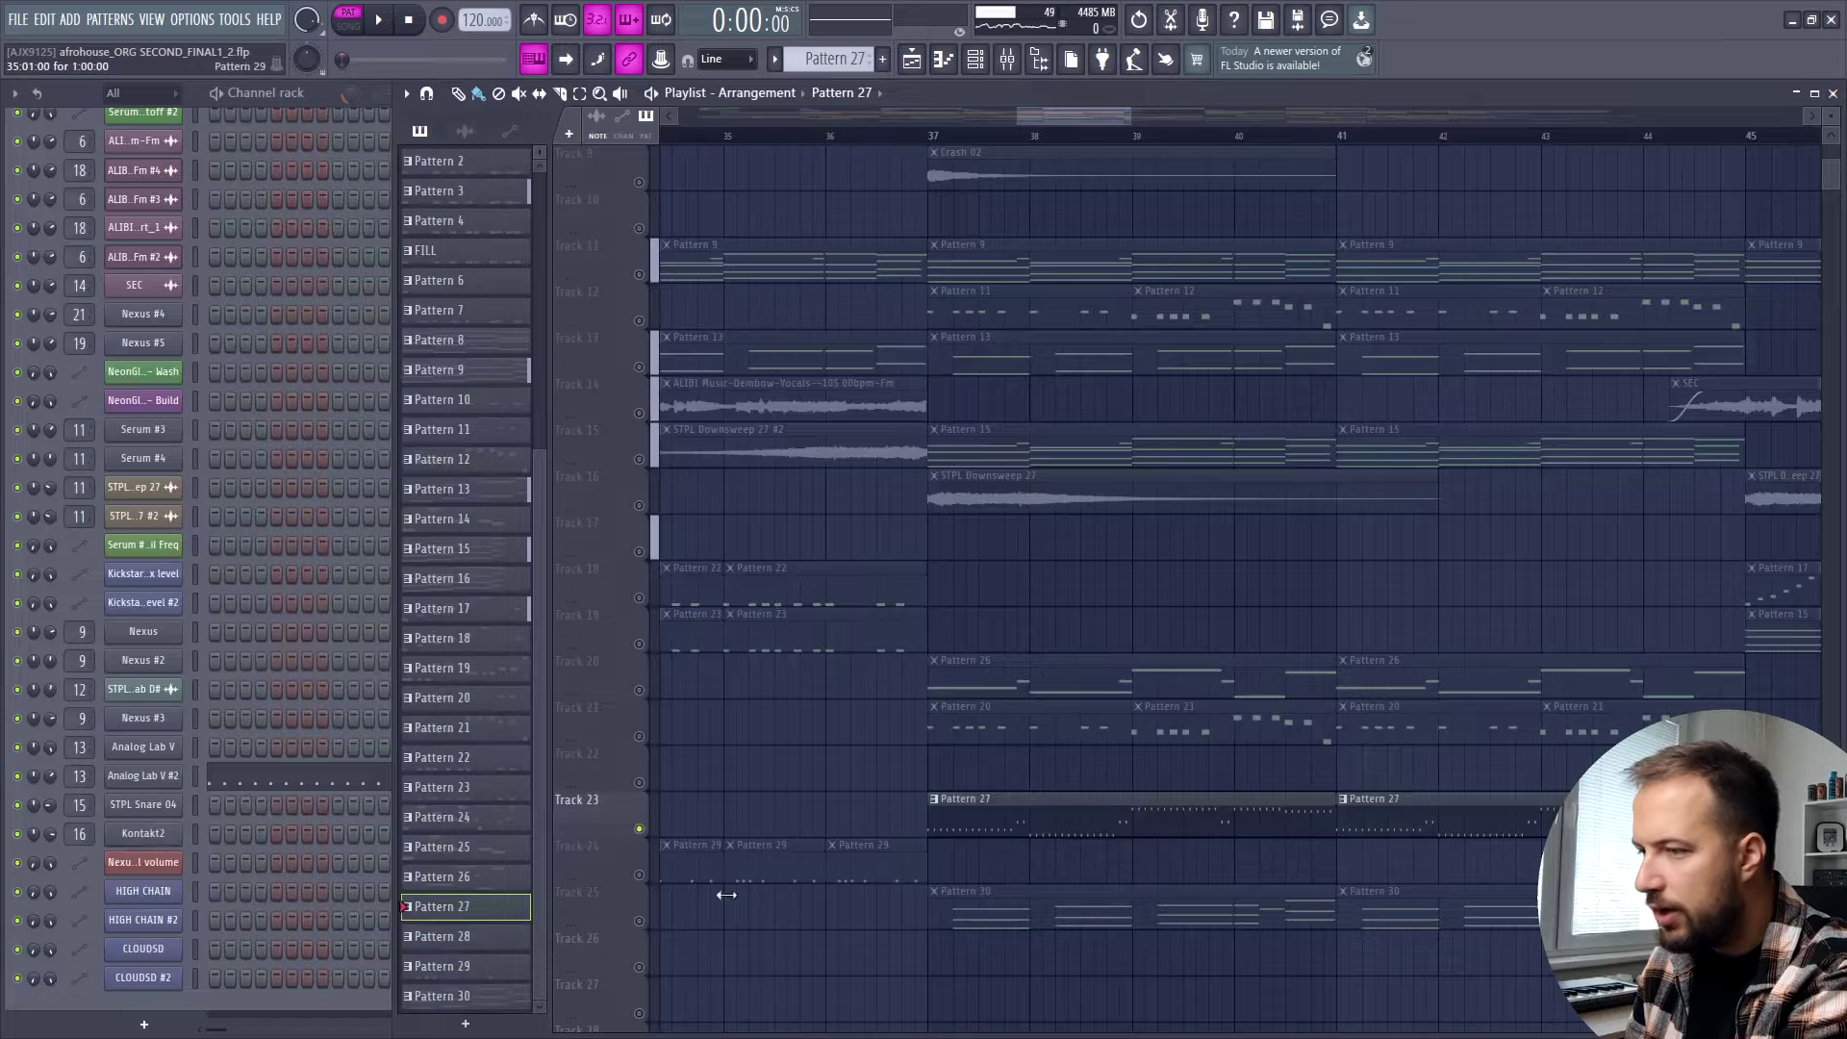
Solo Track 25 and play the Nexus #5 chord pattern (Pattern 30) in its piano roll.
left_click(642, 924)
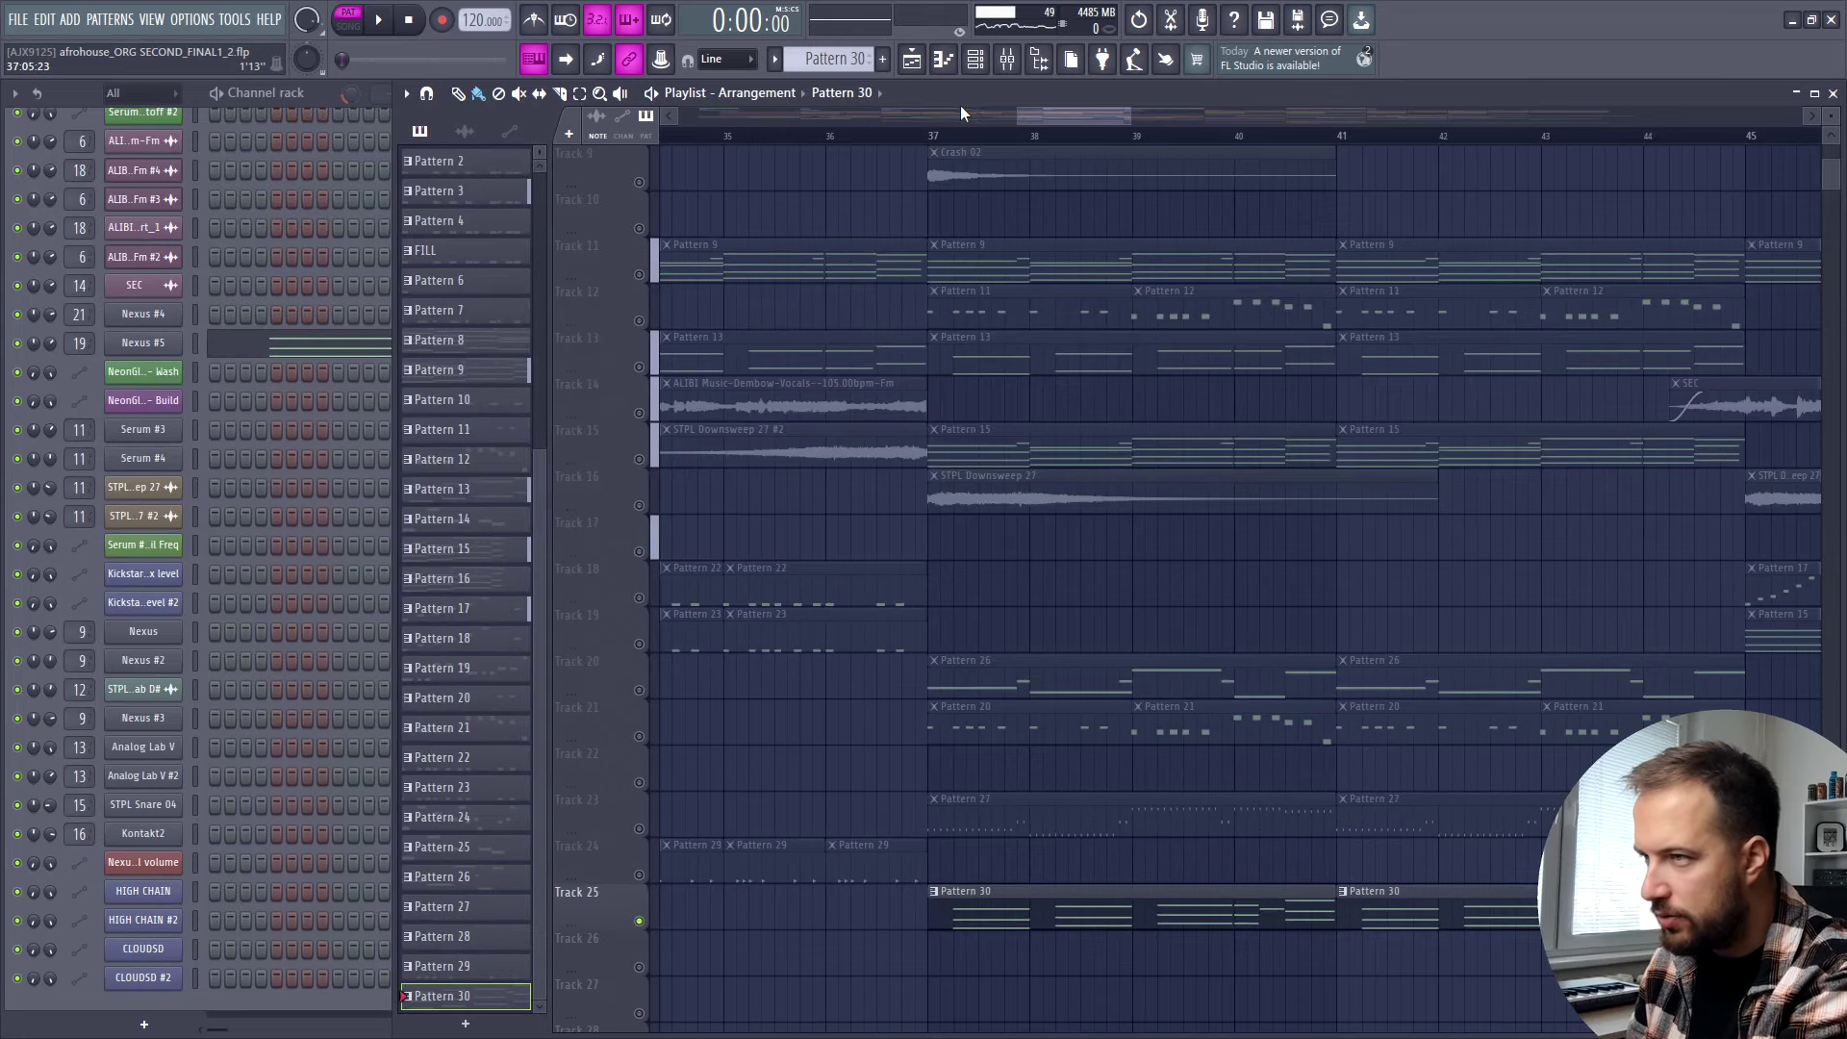
left_click(144, 343)
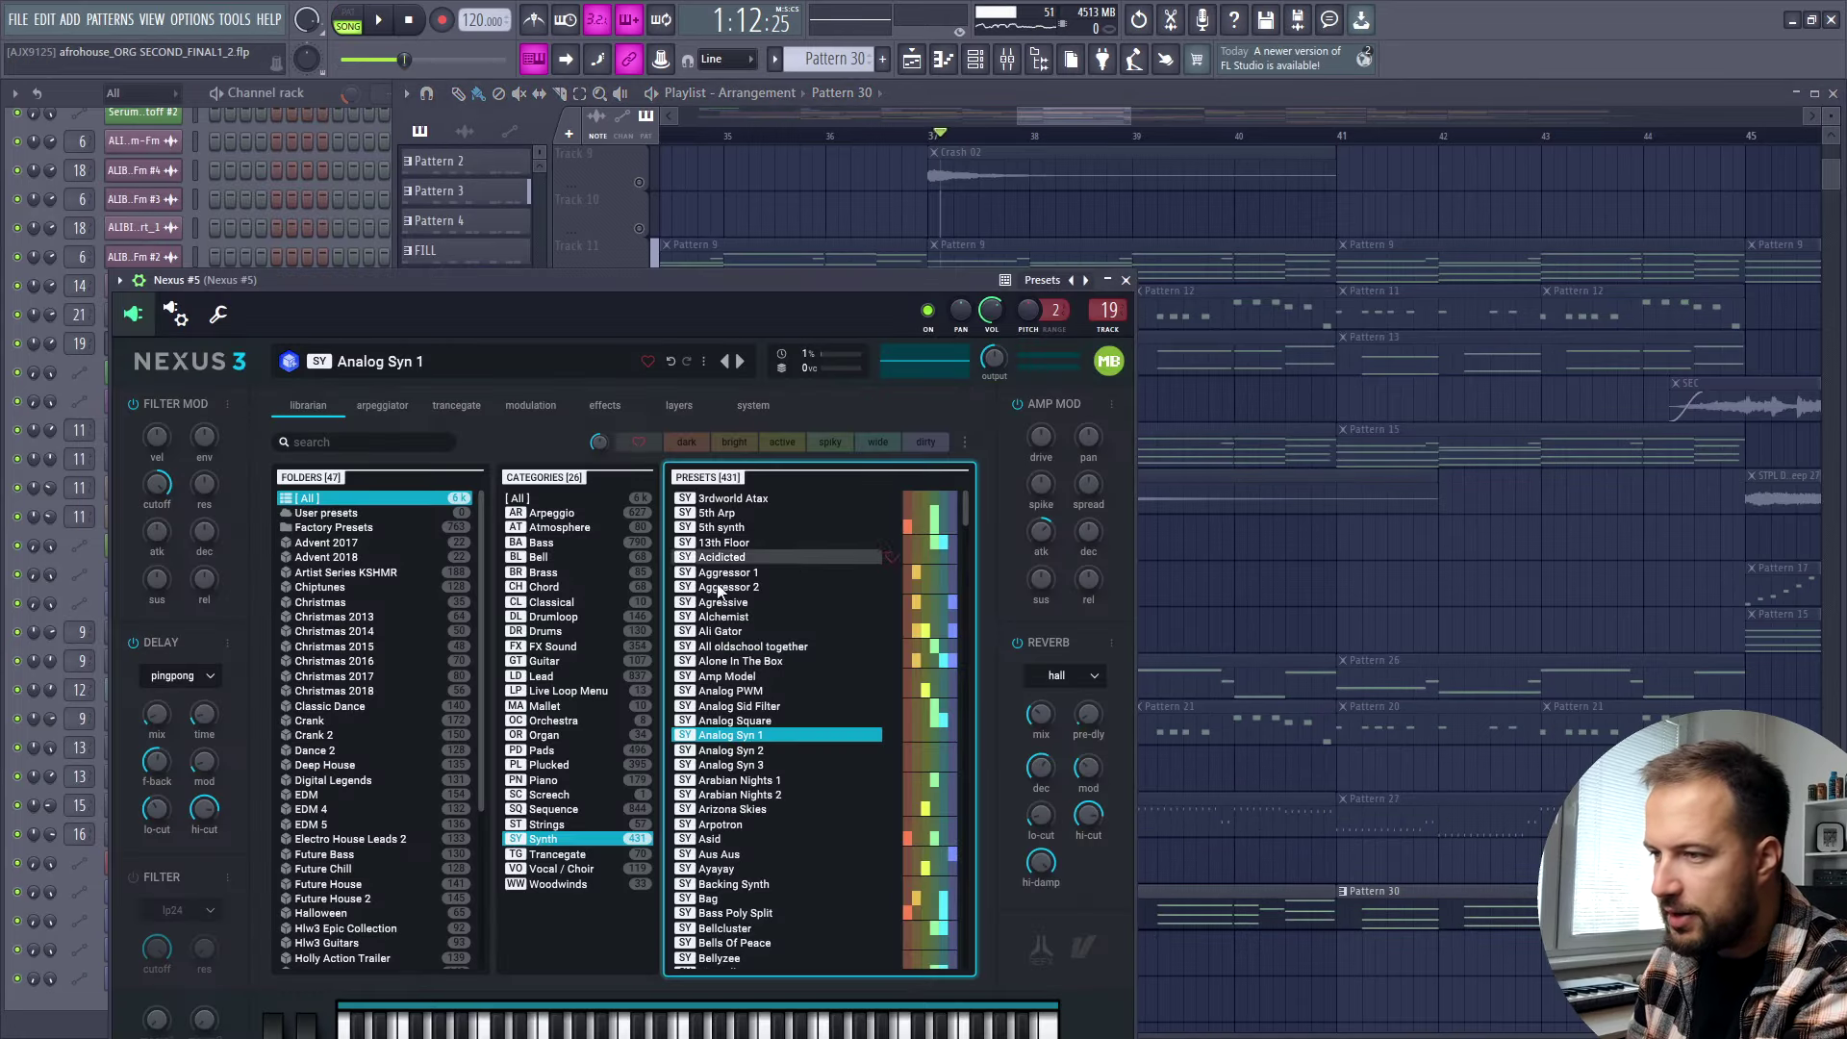
key("F7")
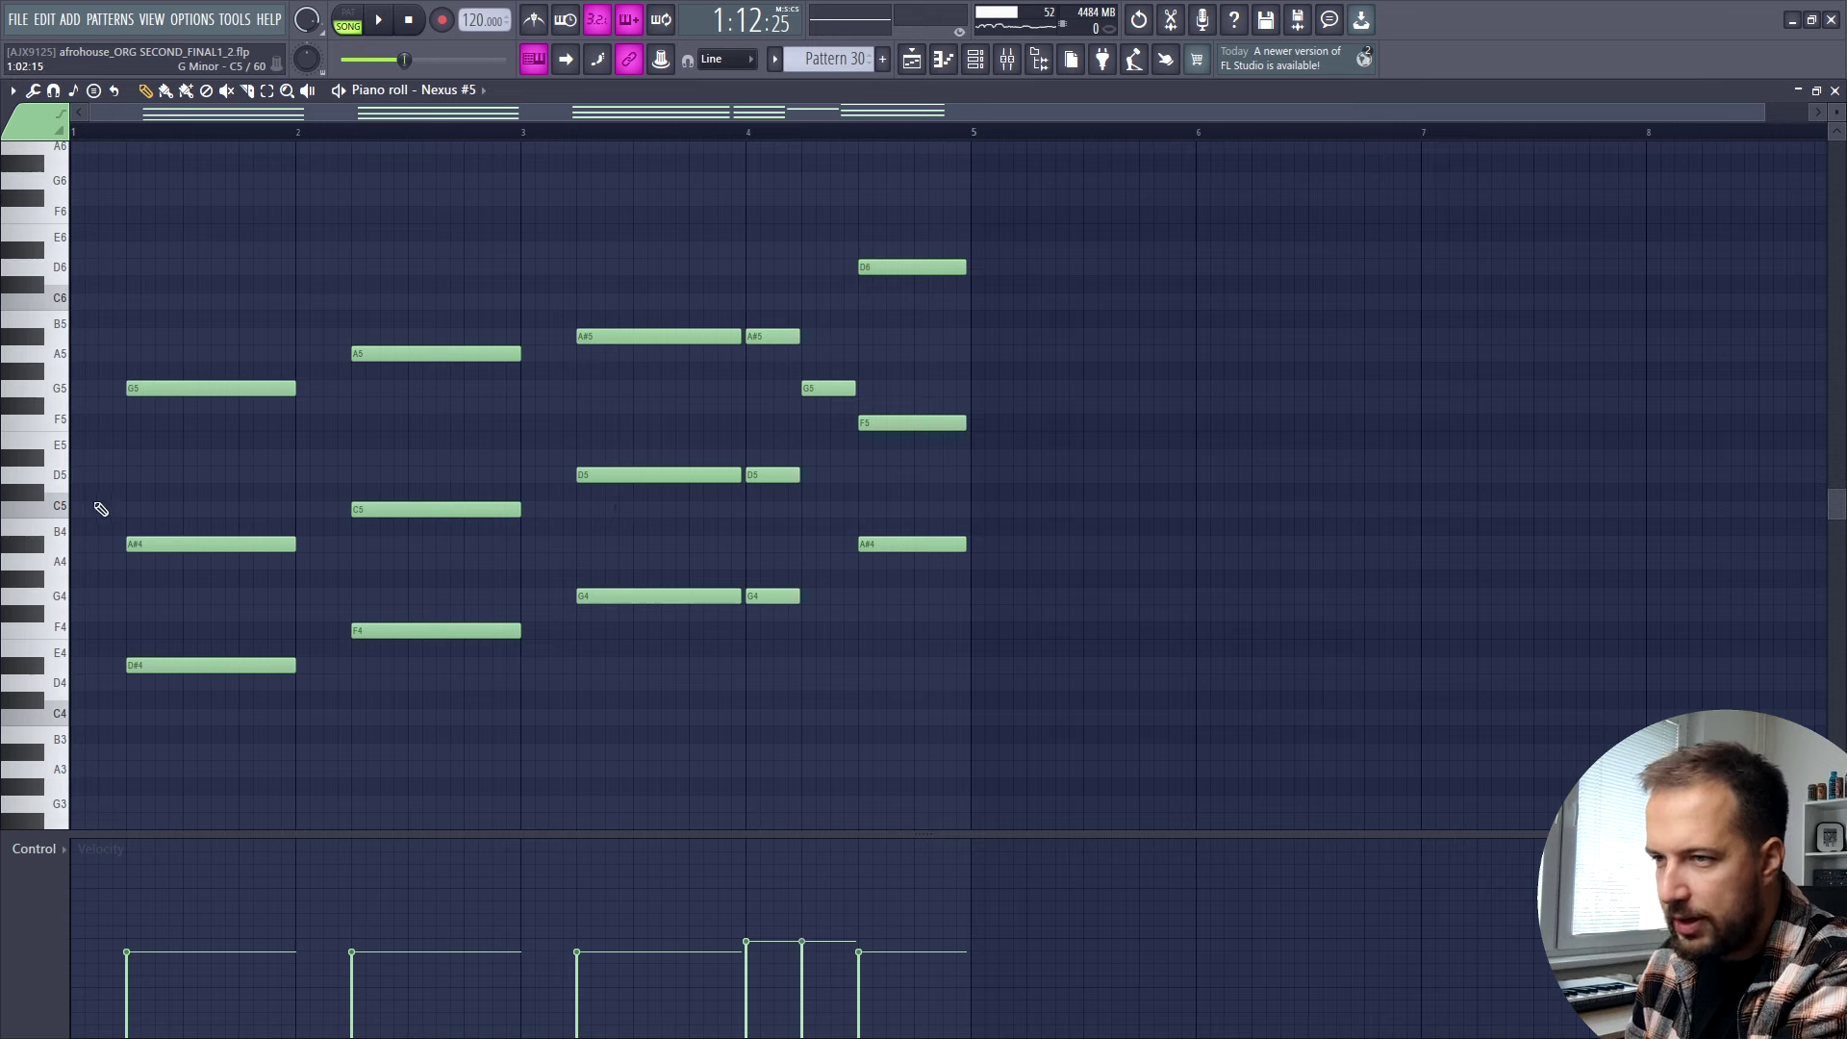
left_click(398, 22)
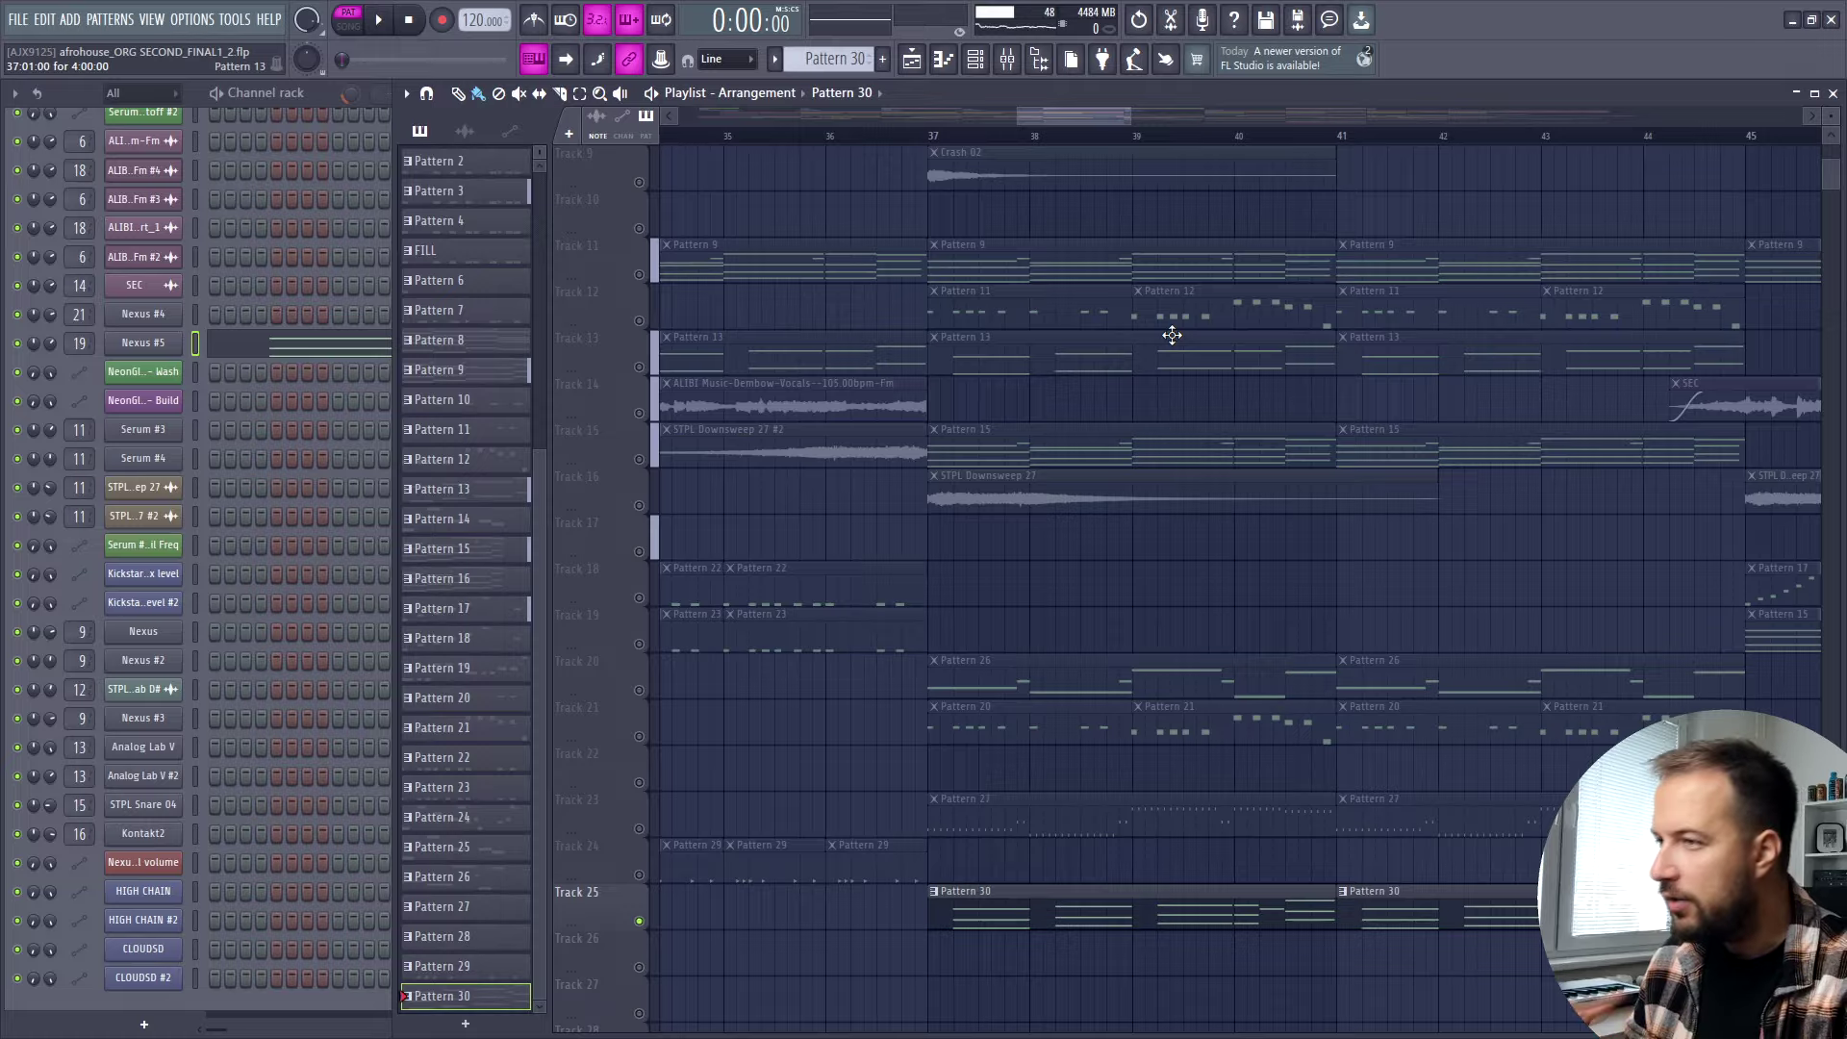
Unsolo all tracks and play the full arrangement from bar 37, scrolling the playlist along.
right_click(638, 921)
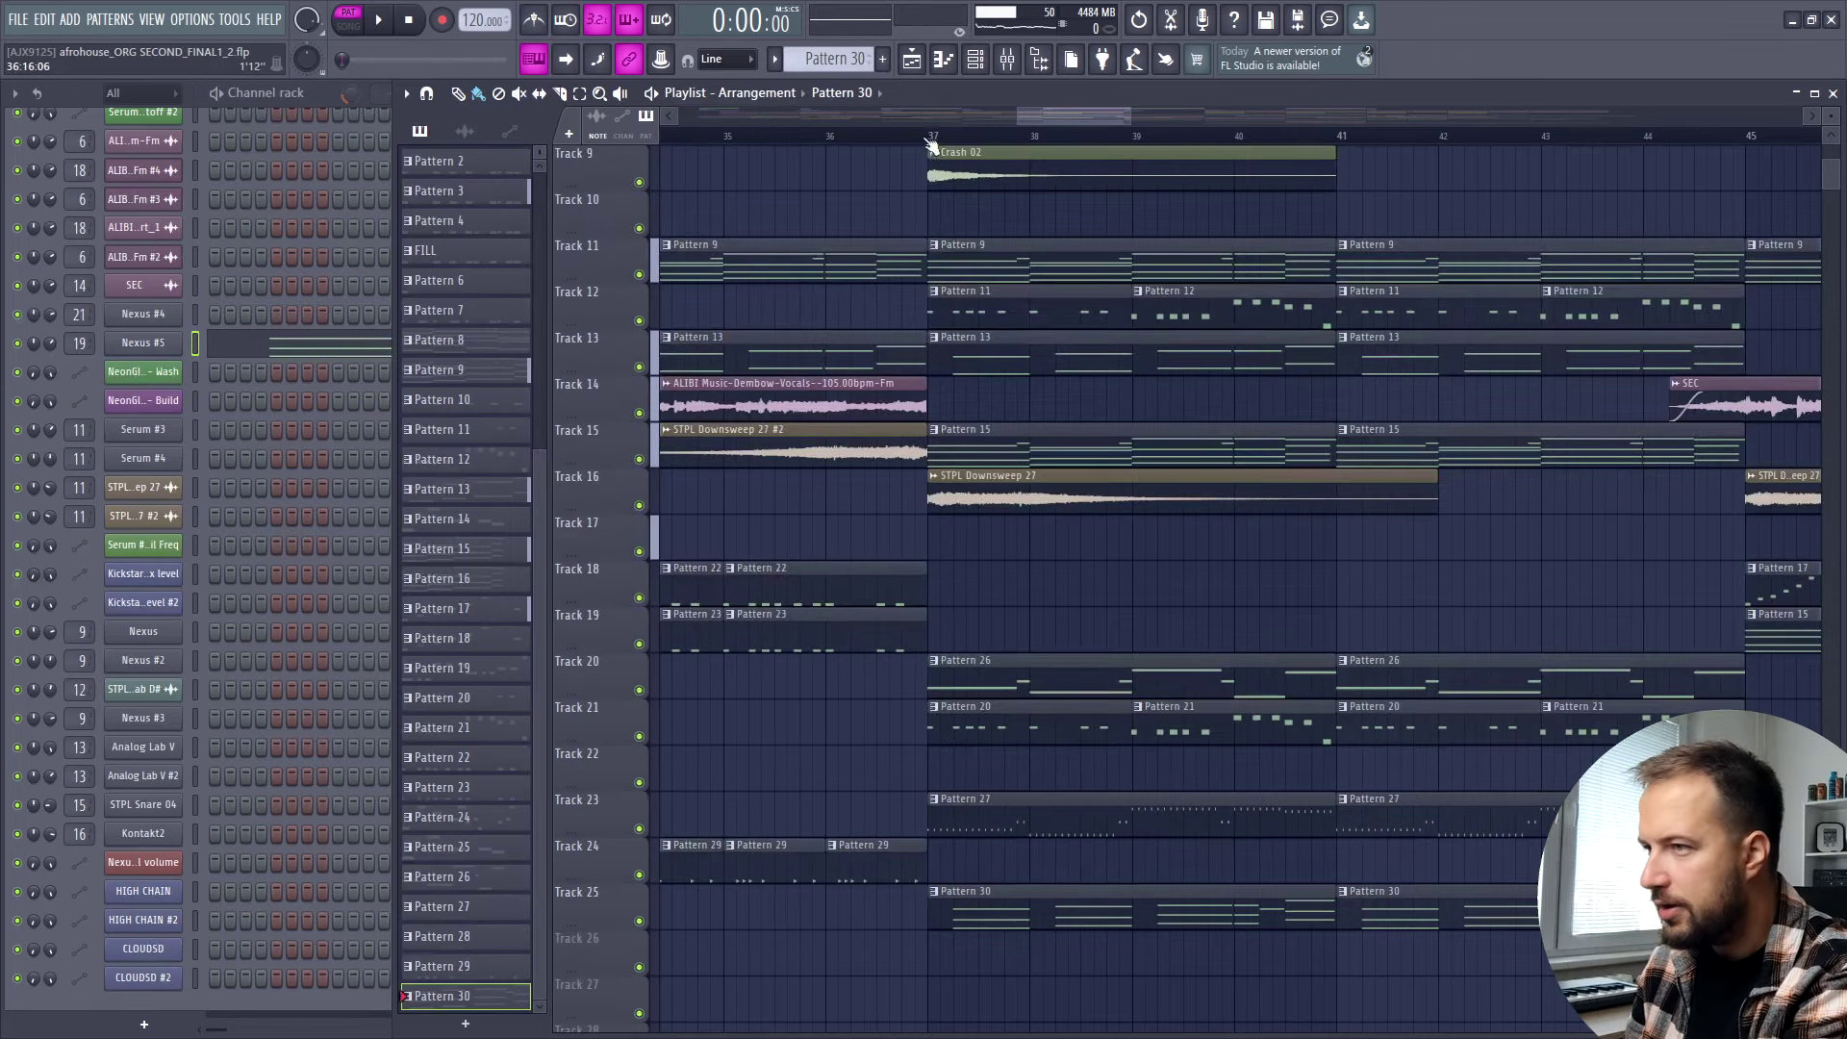
key("space")
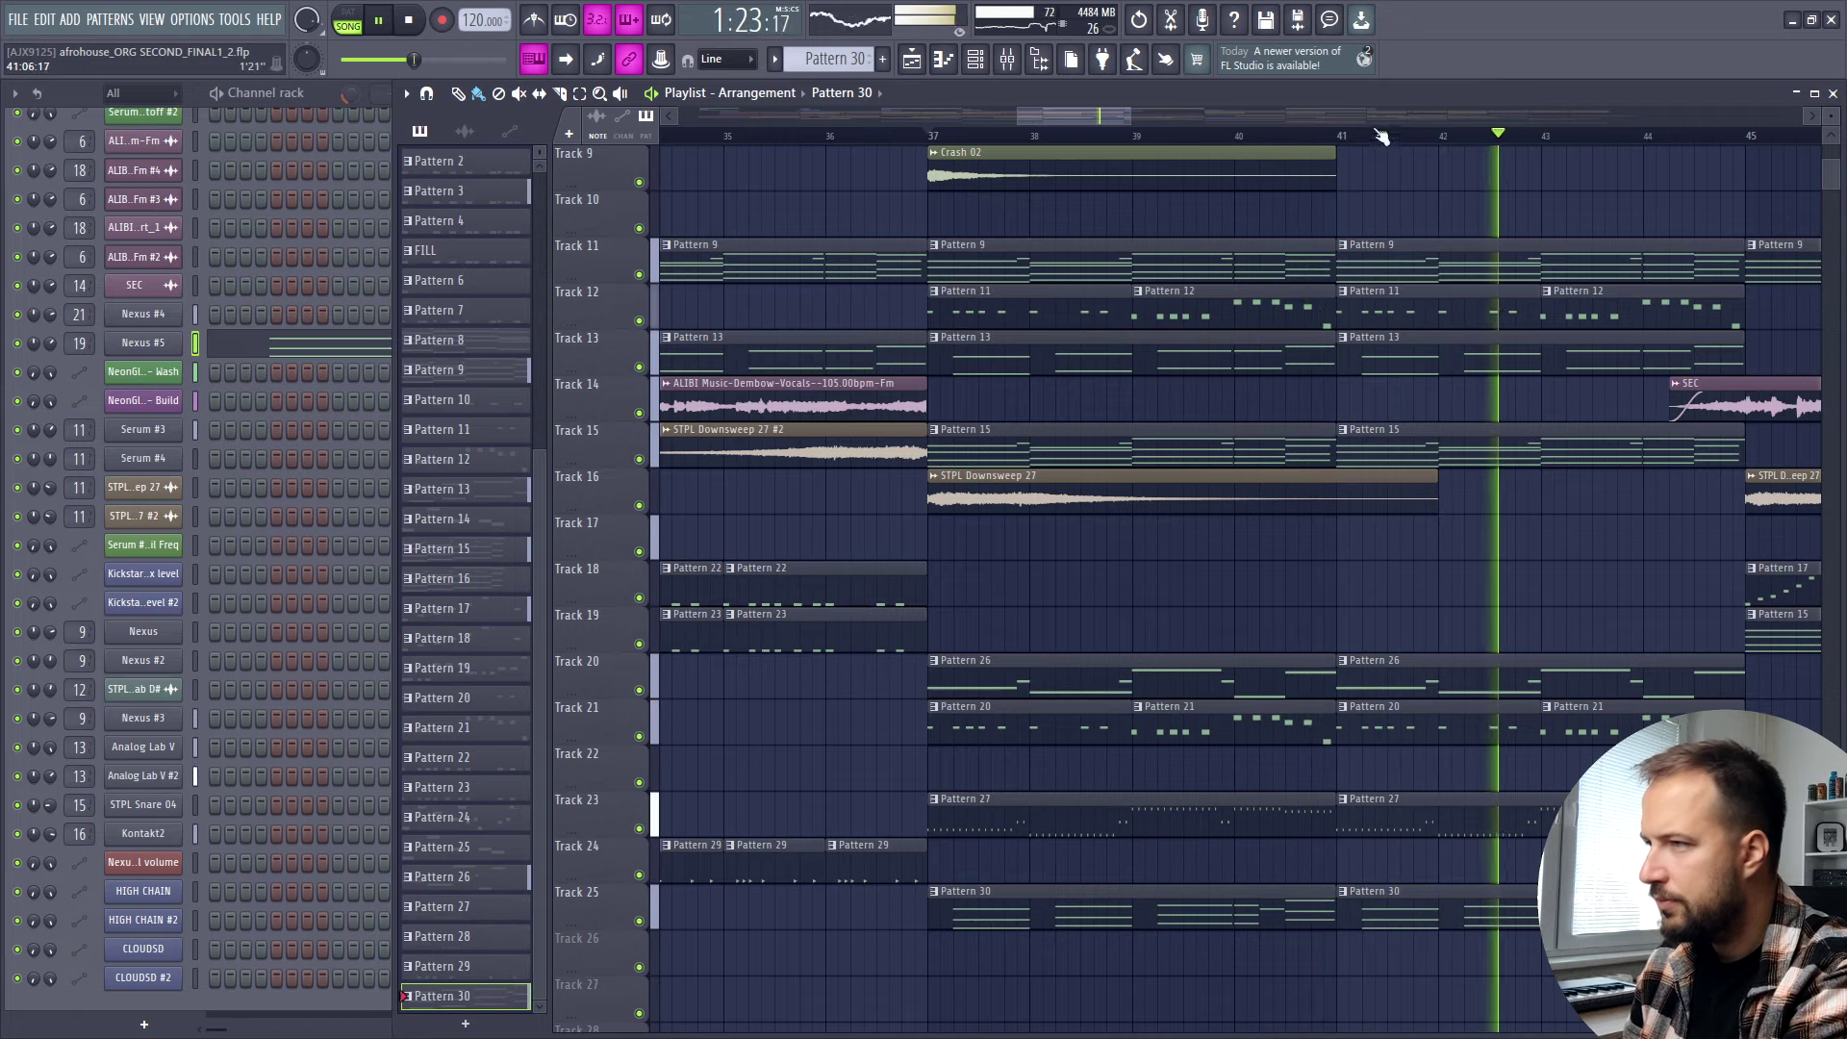
scroll(1376, 142, "down", 2)
left_click_drag(1157, 112, 1174, 115)
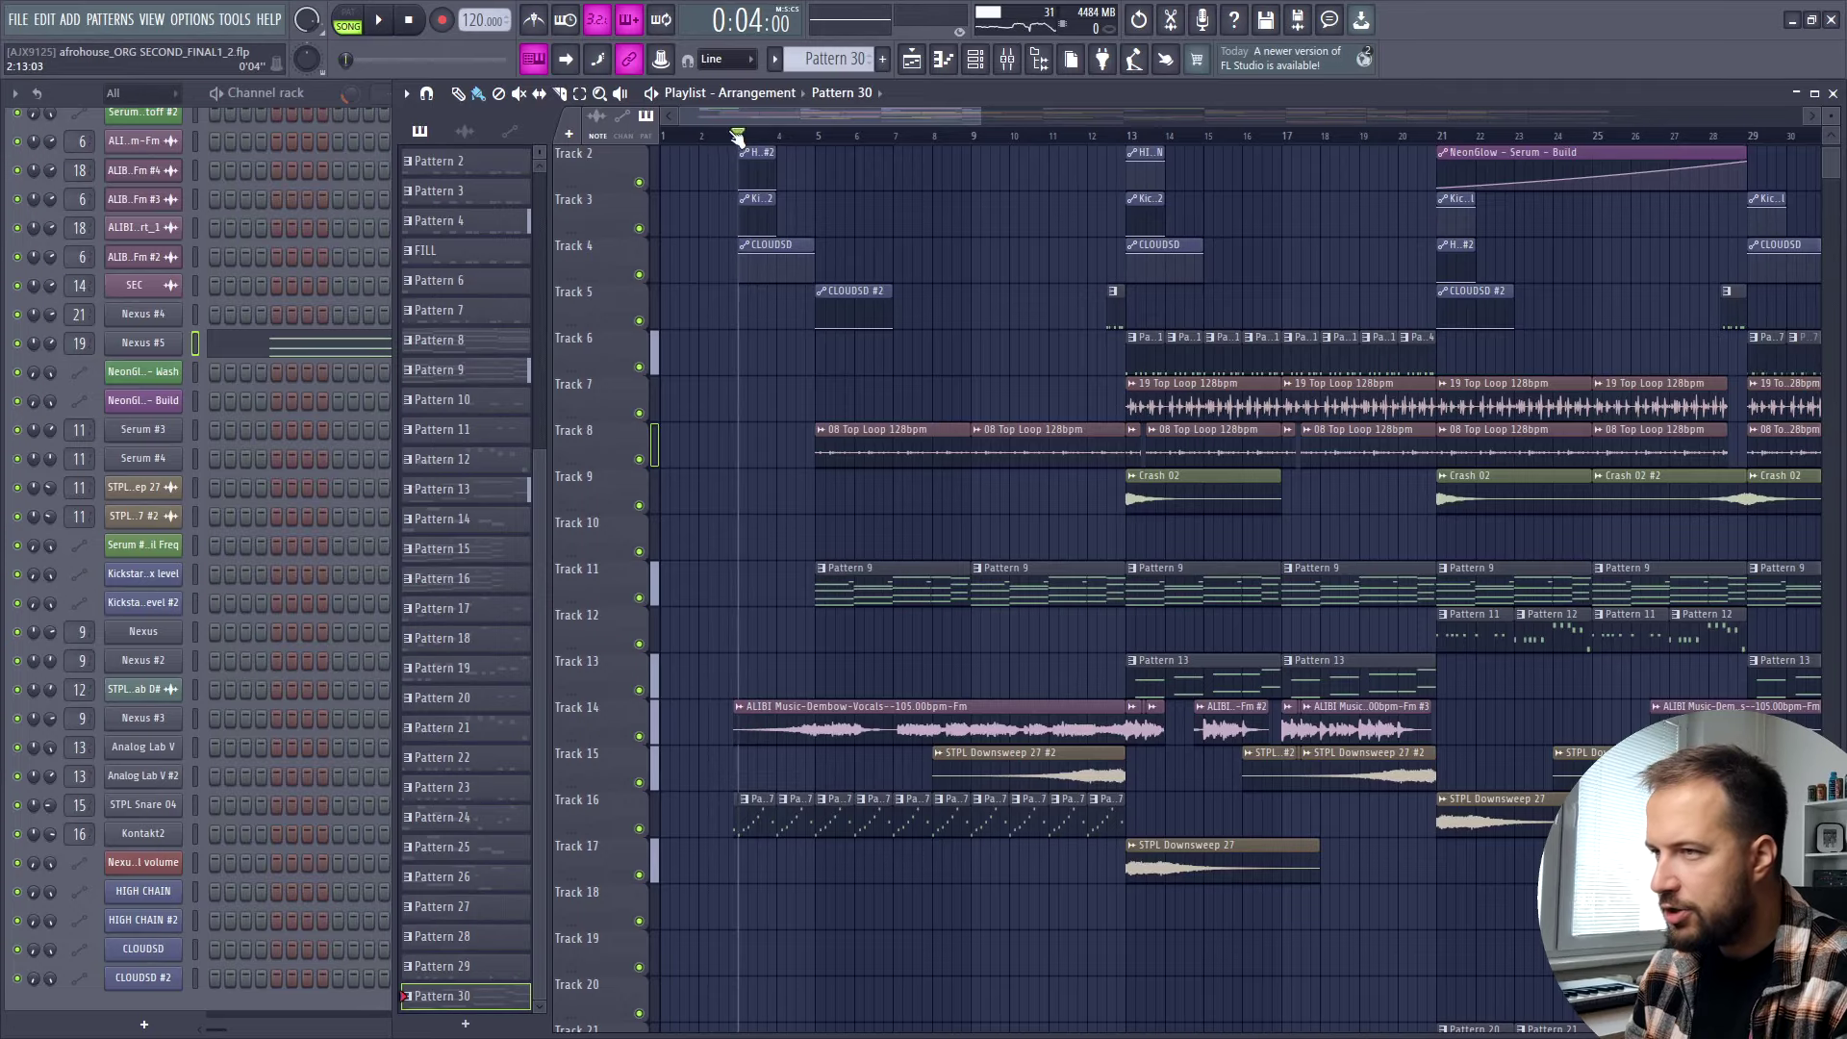
left_click(738, 137)
scroll(740, 138, "up", 3)
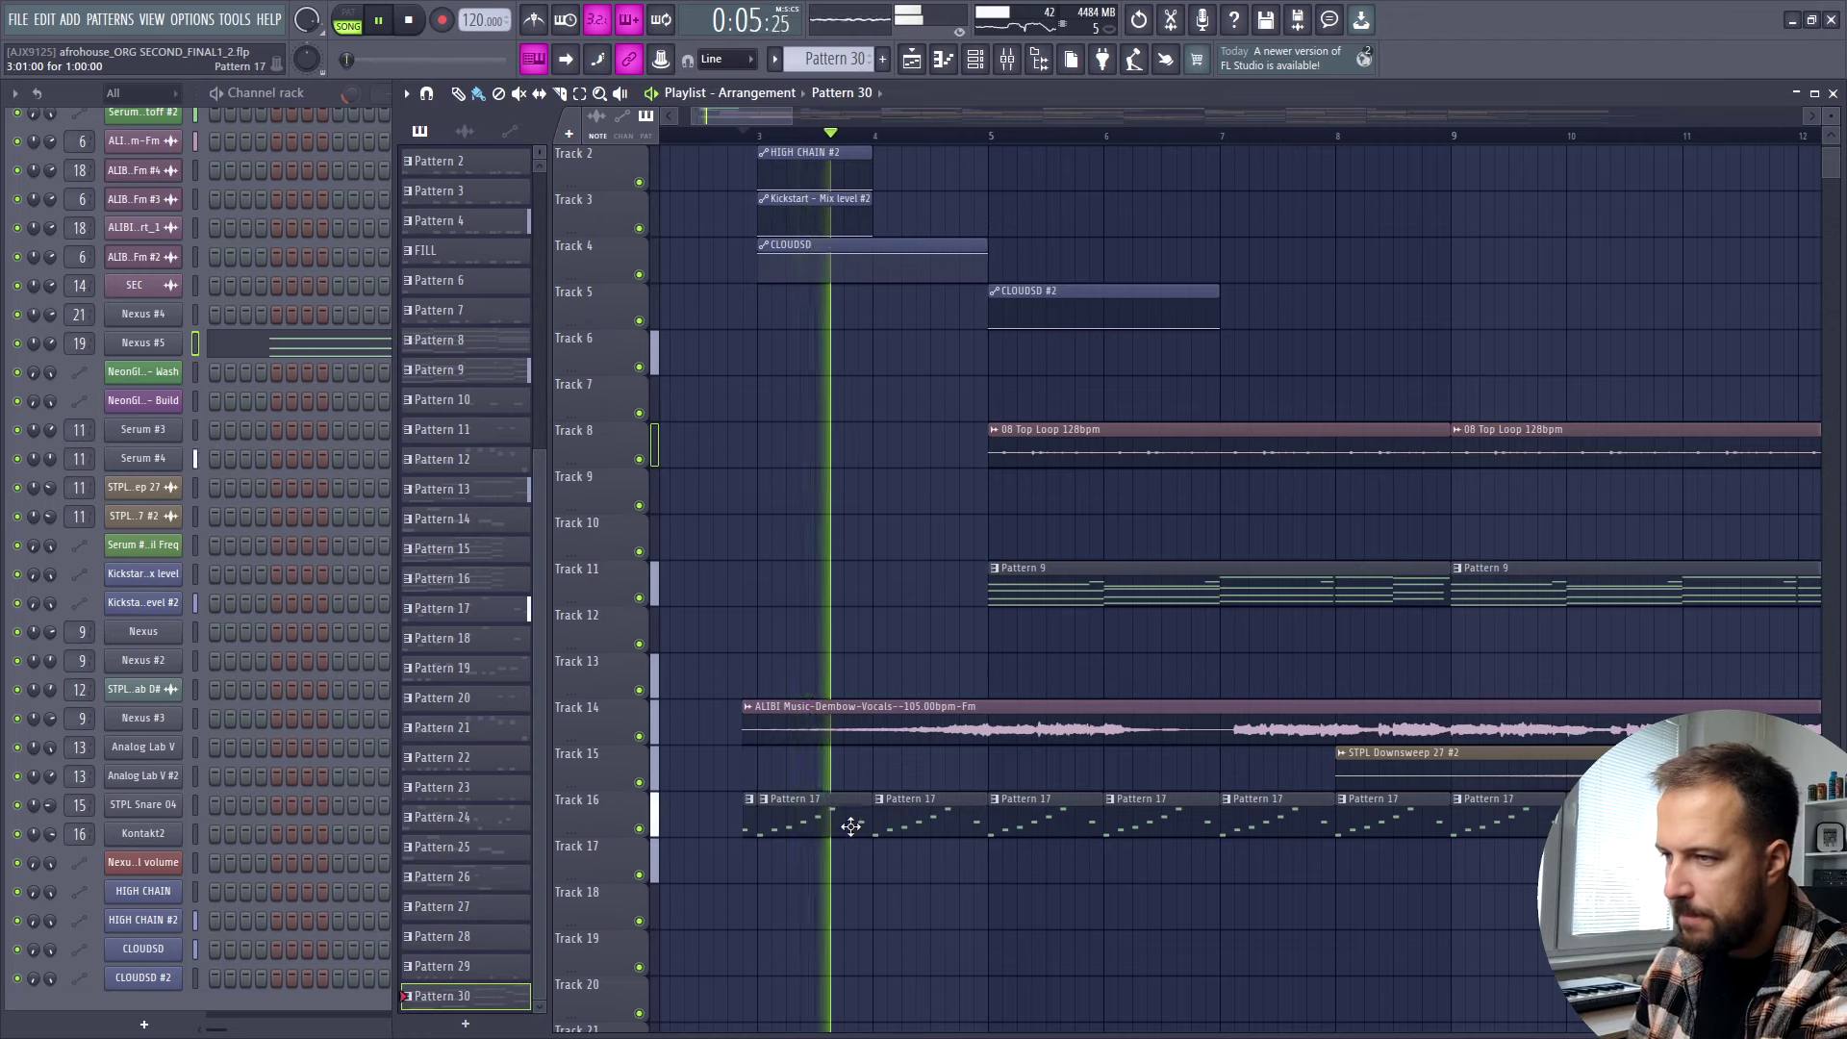
key("space")
scroll(991, 138, "down", 2)
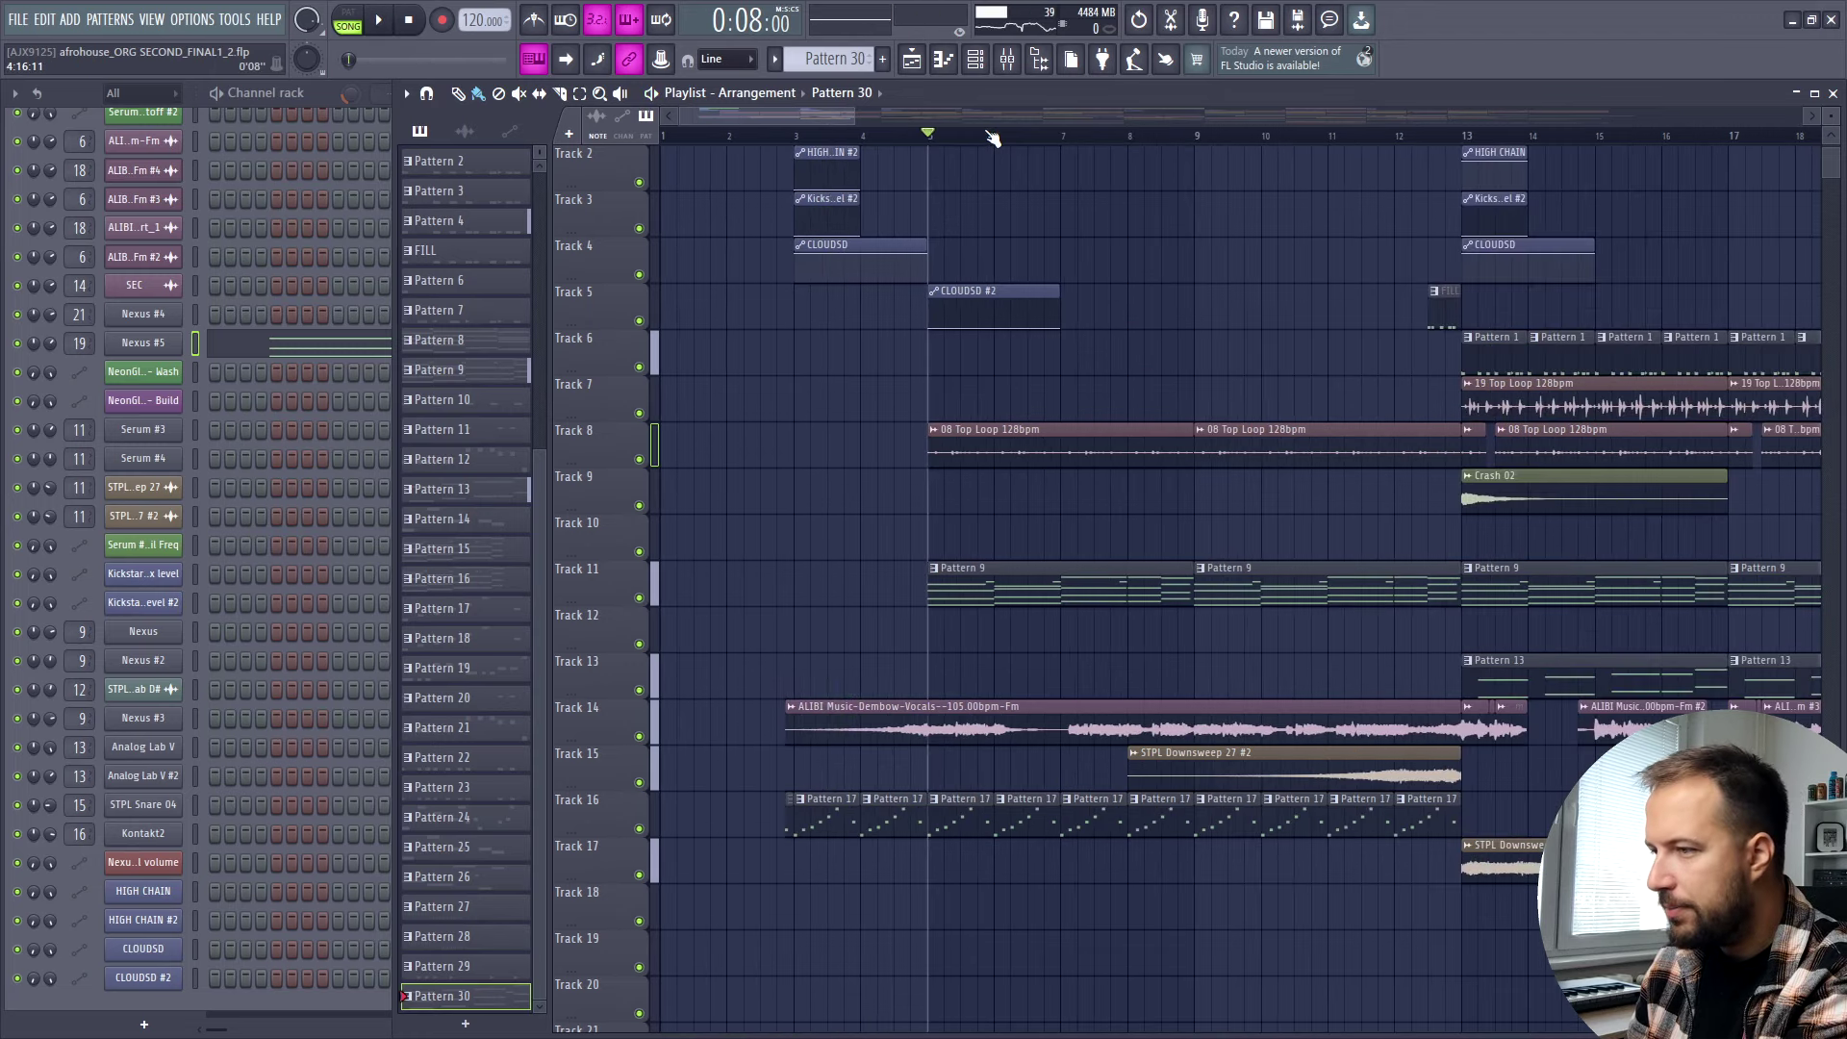
key("space")
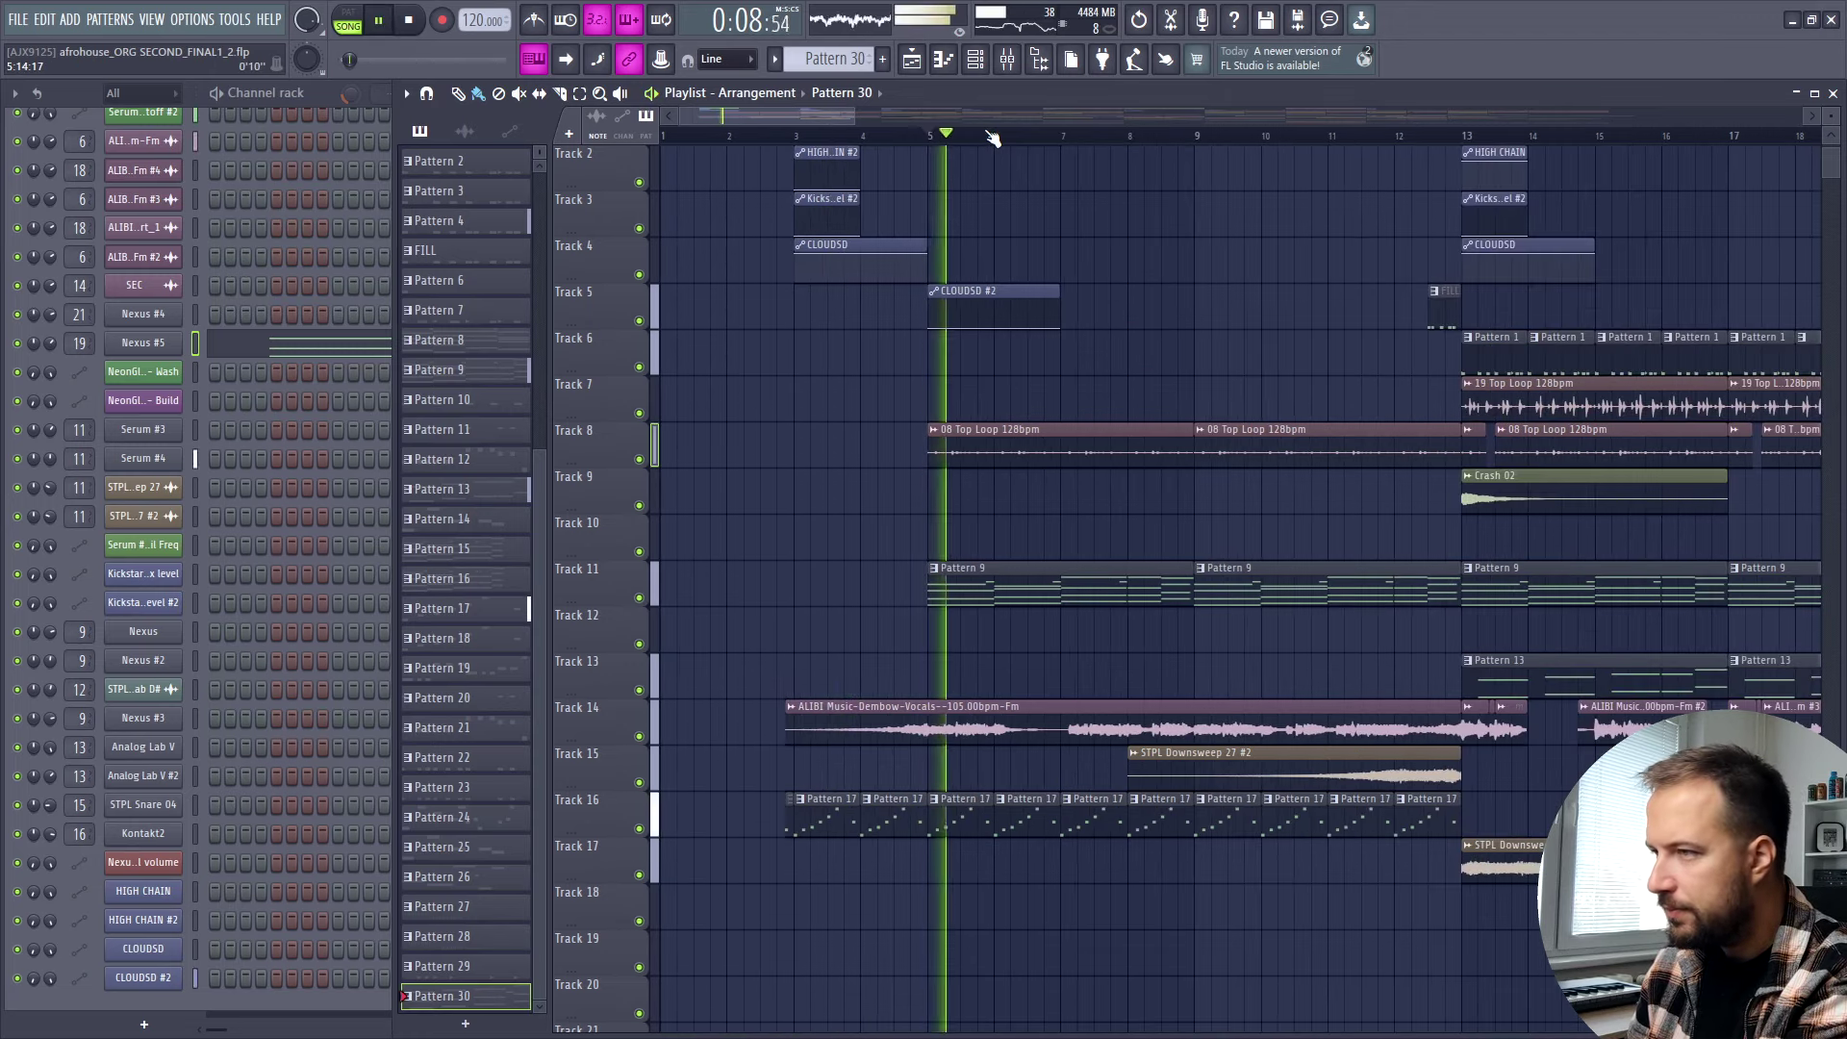
key("space")
left_click(1431, 137)
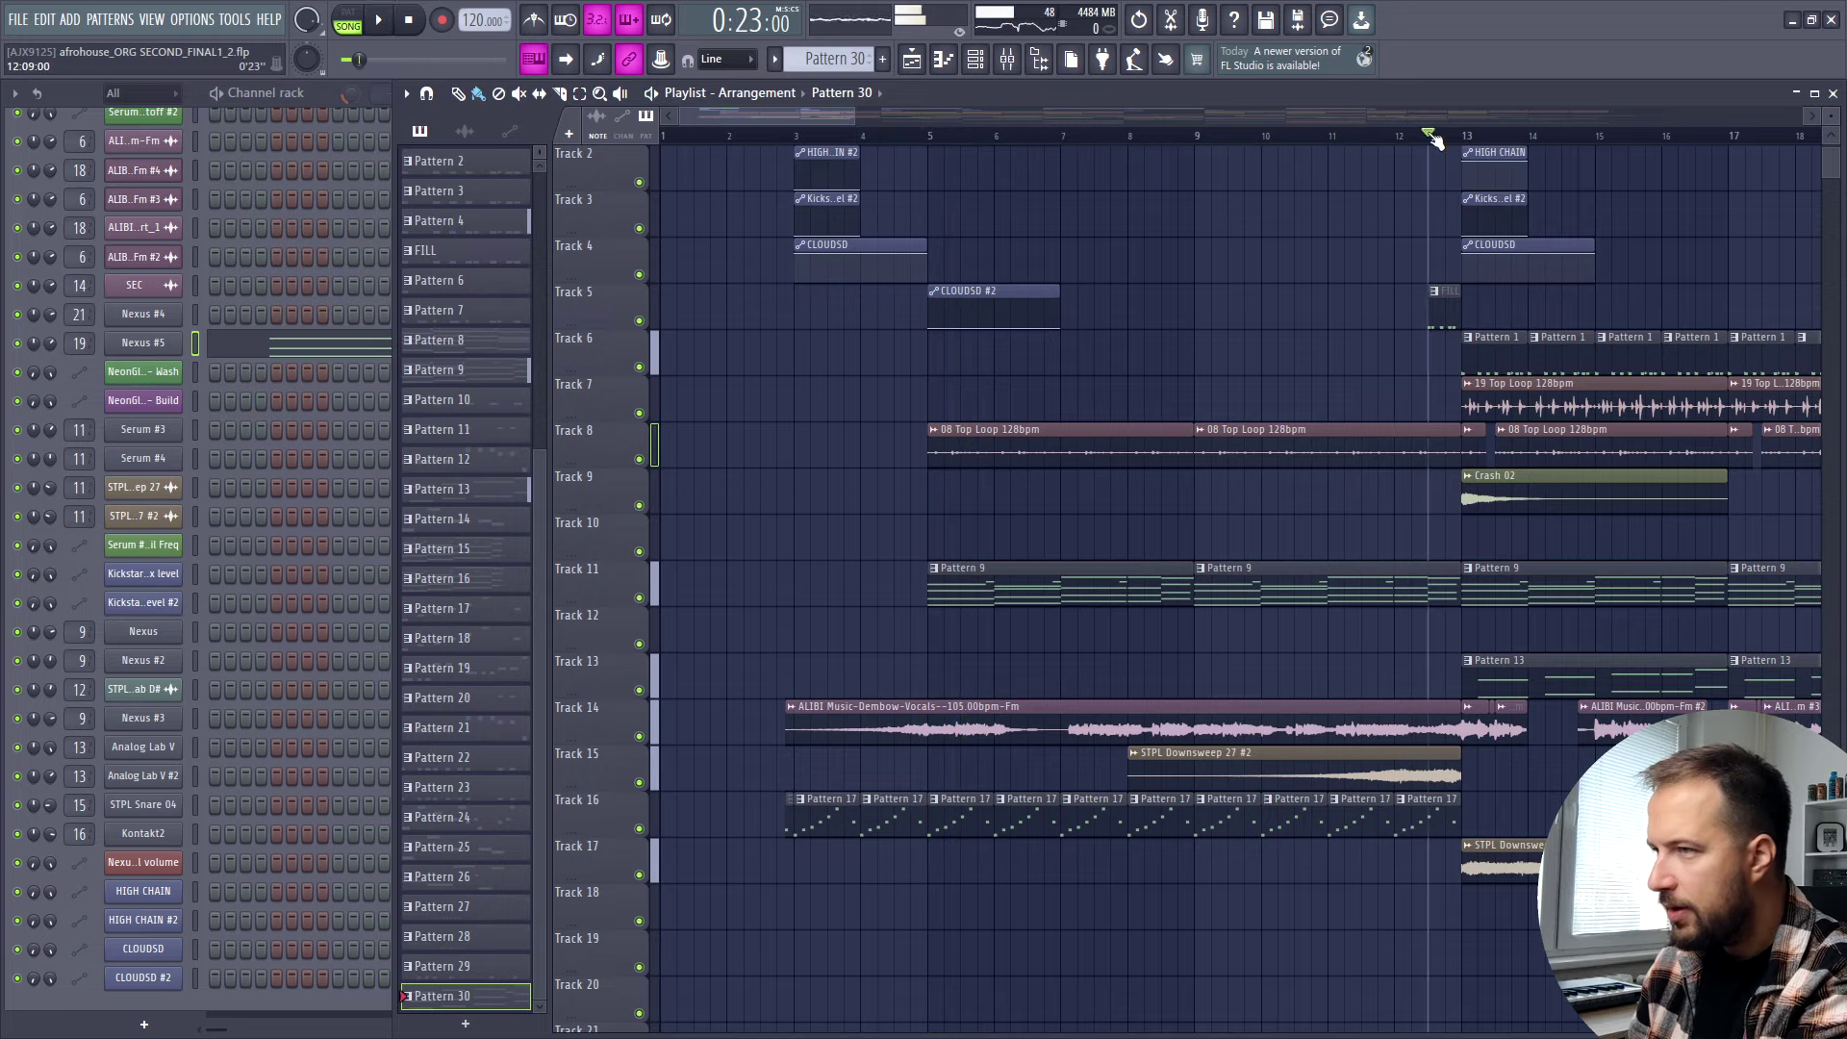
scroll(846, 112, "right", 3)
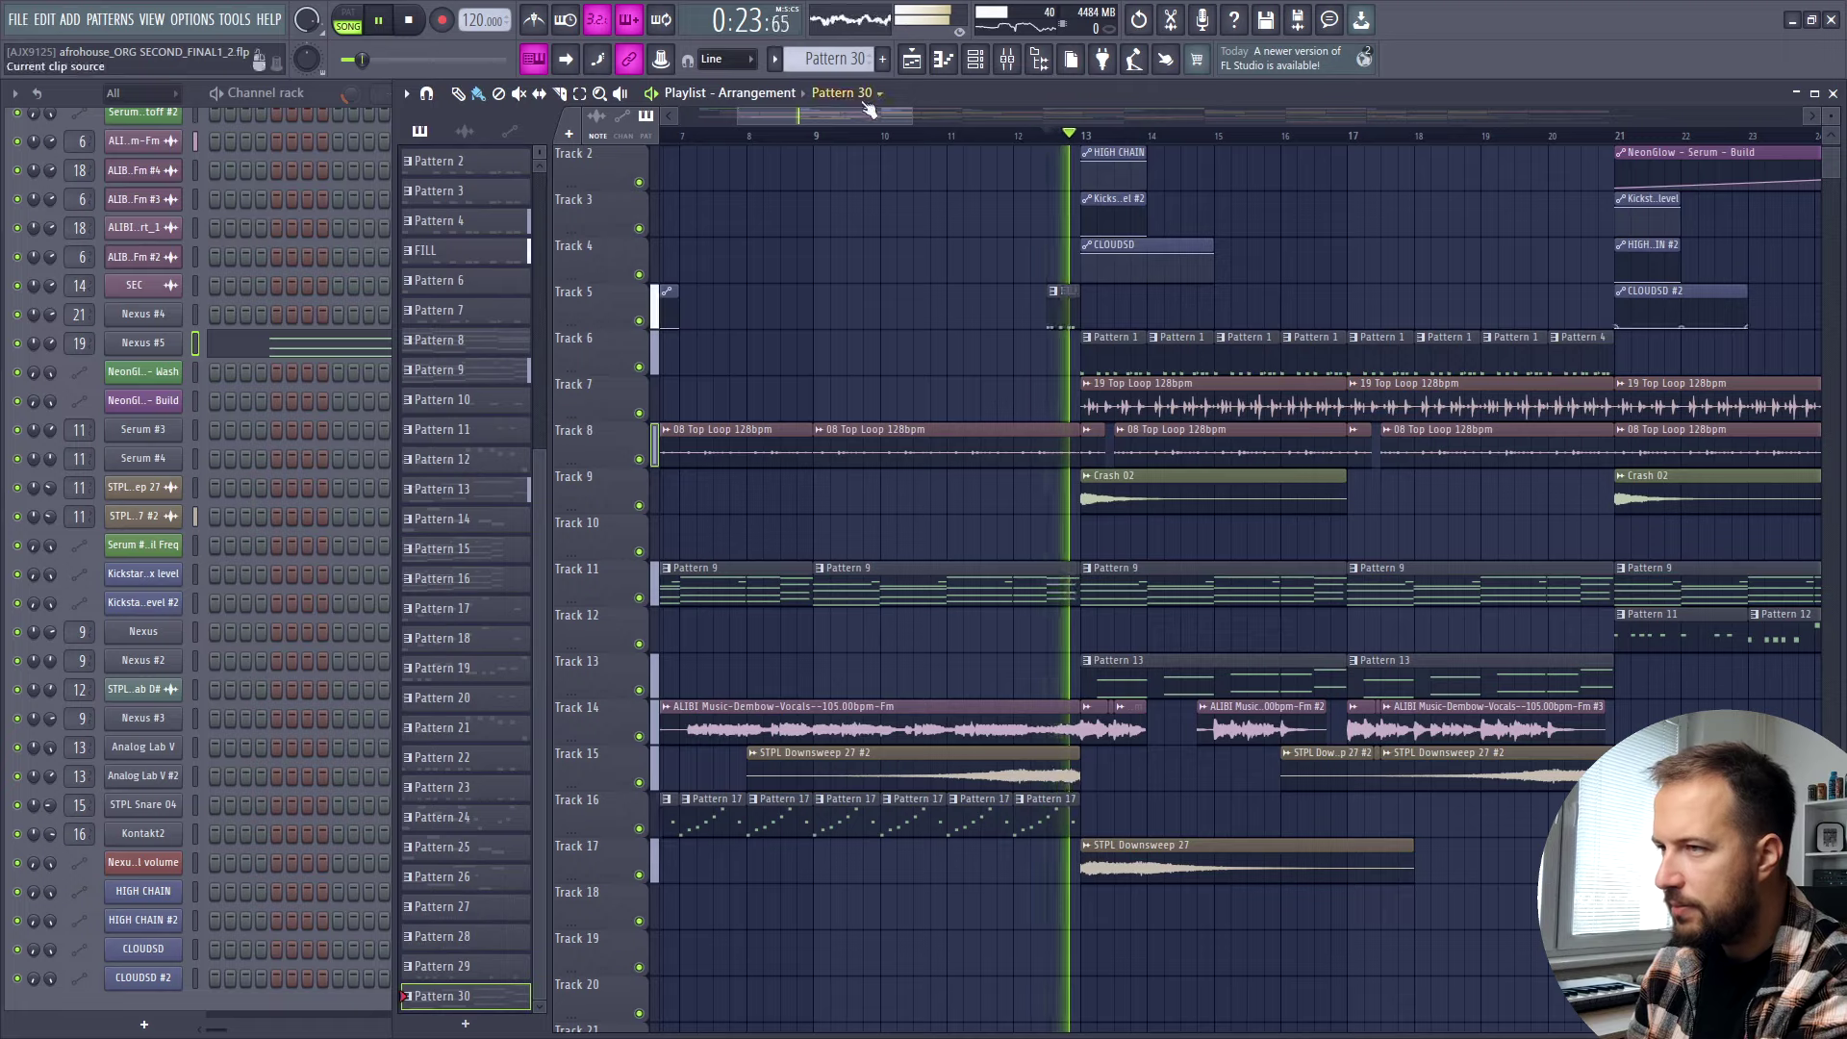
scroll(908, 123, "right", 2)
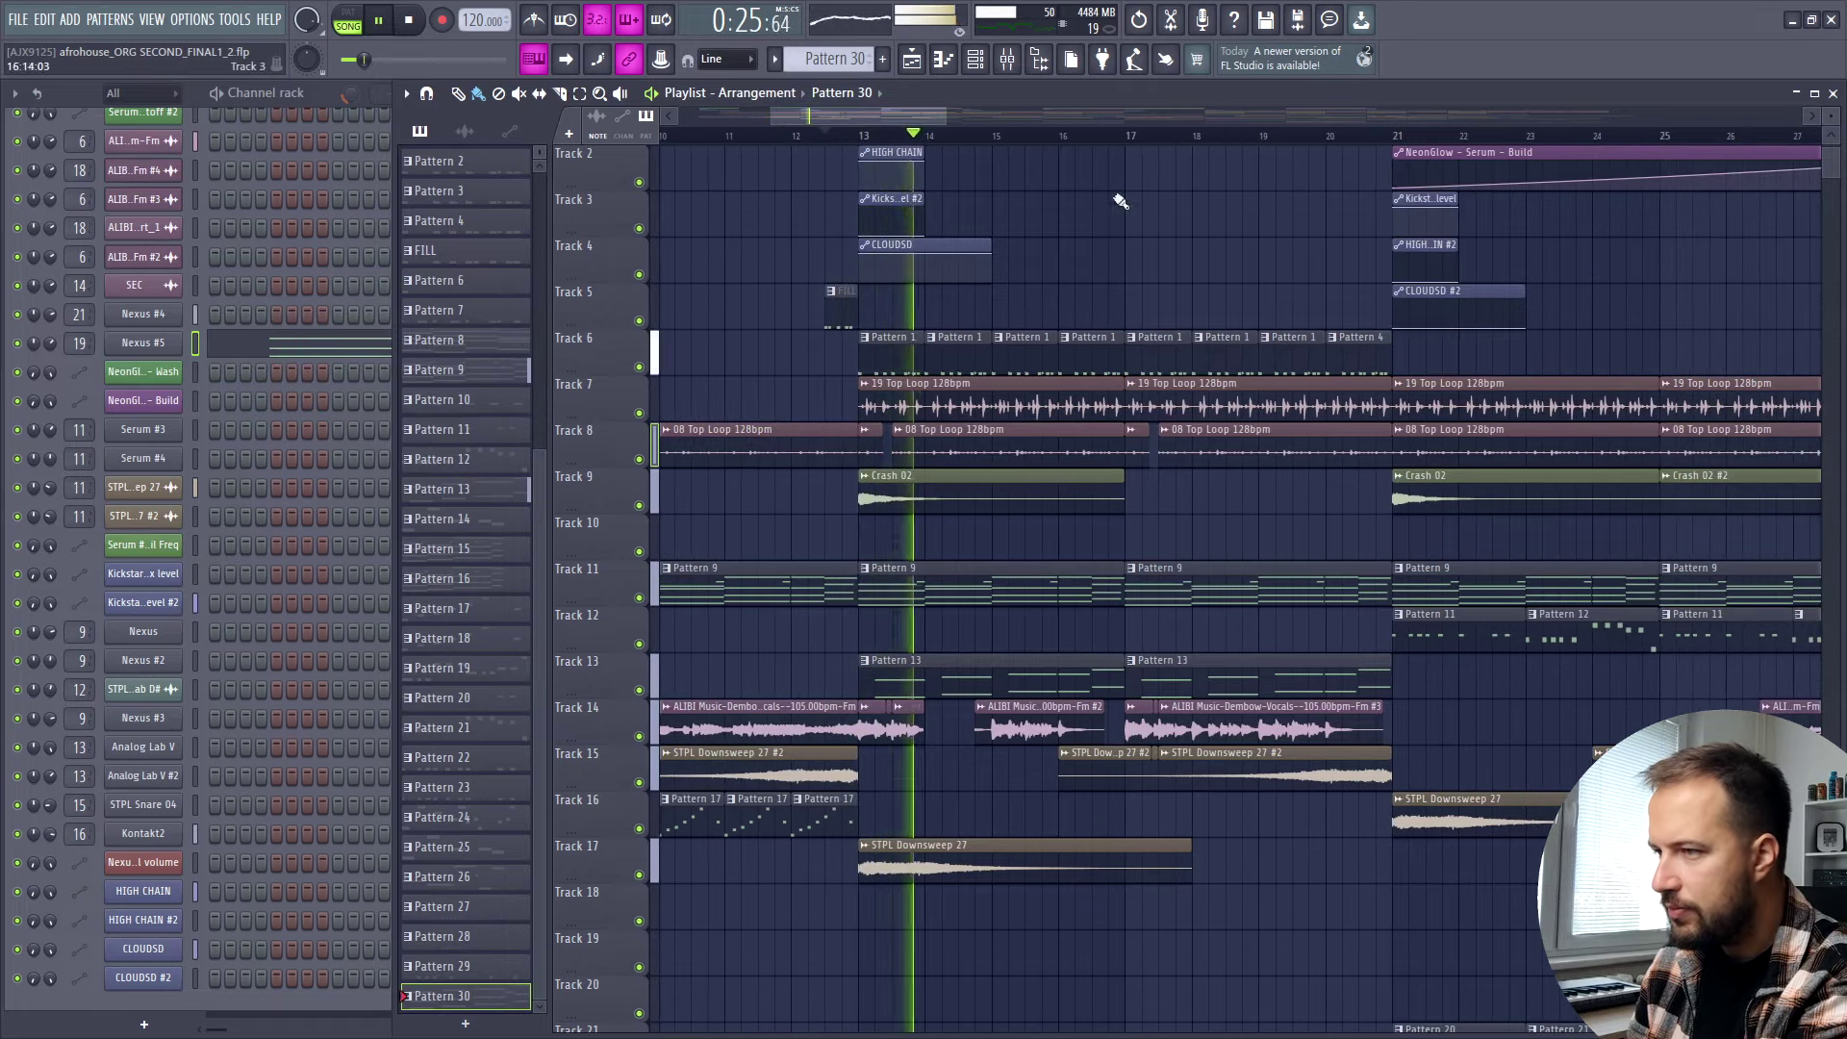
key("space")
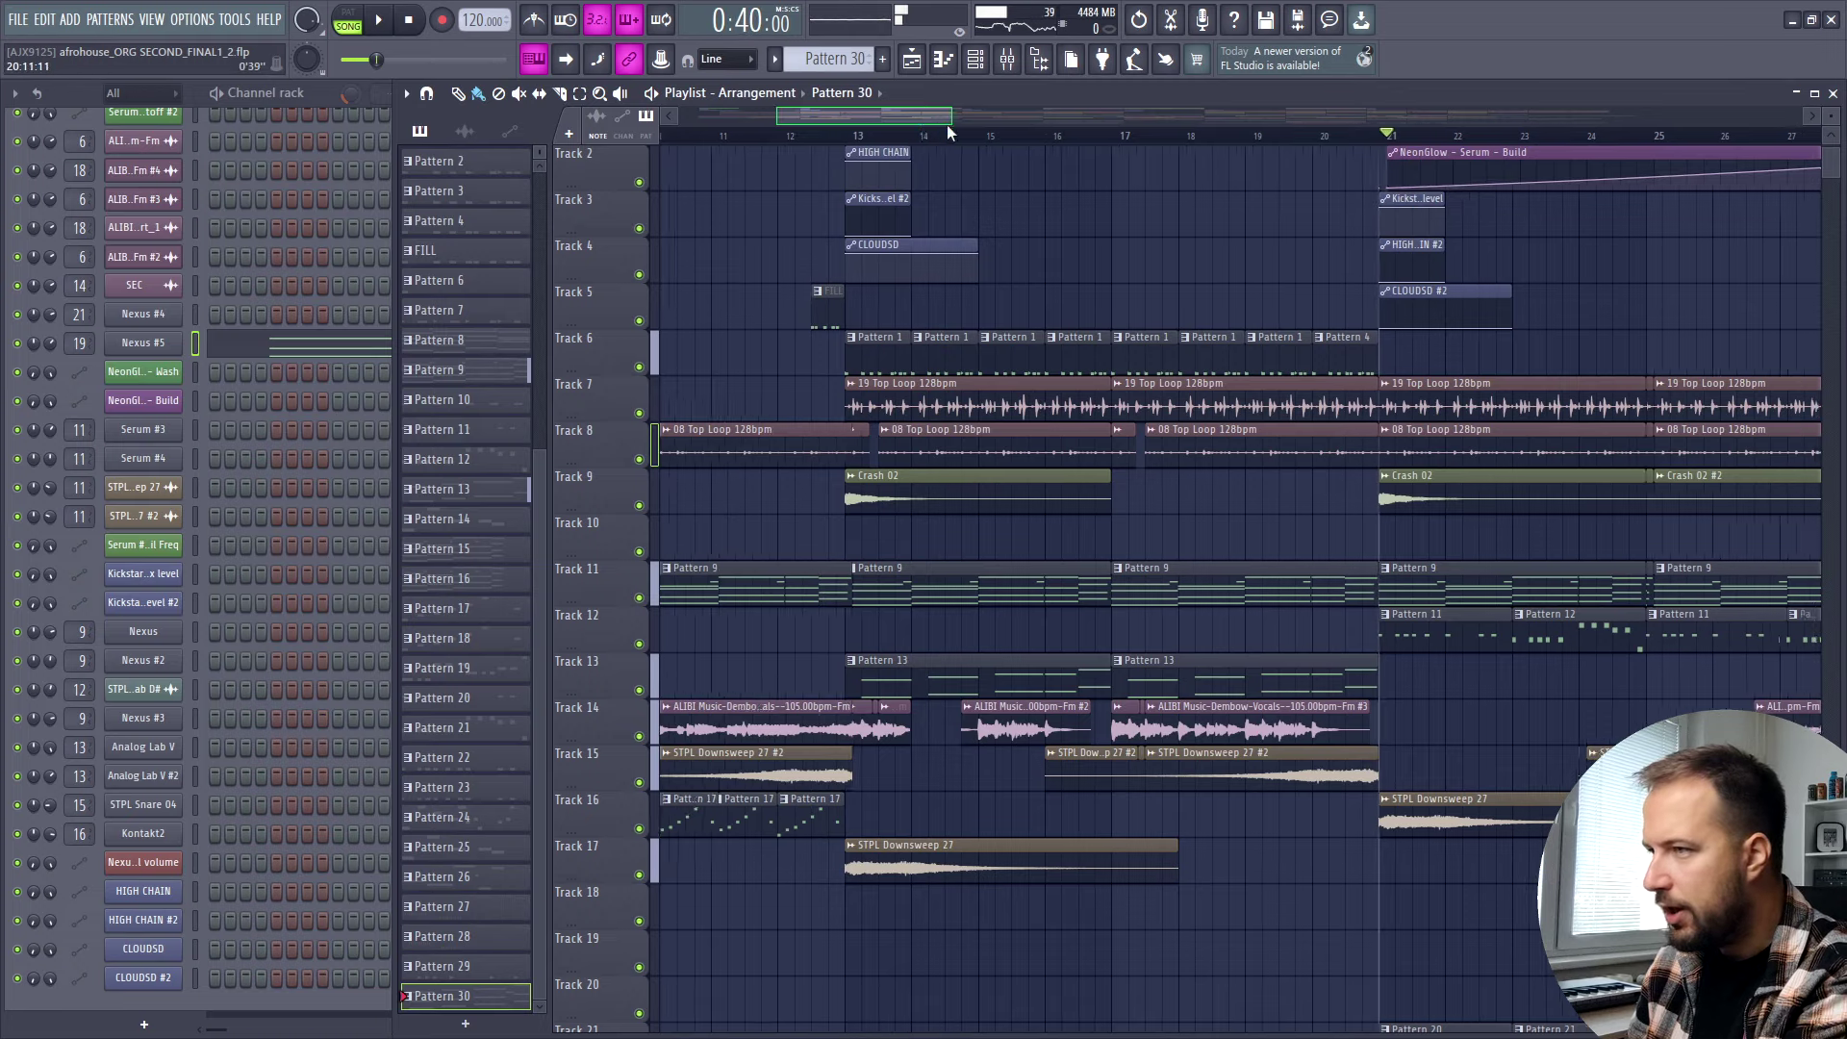
scroll(947, 120, "right", 2)
key("space")
left_click_drag(962, 120, 1035, 115)
key("space")
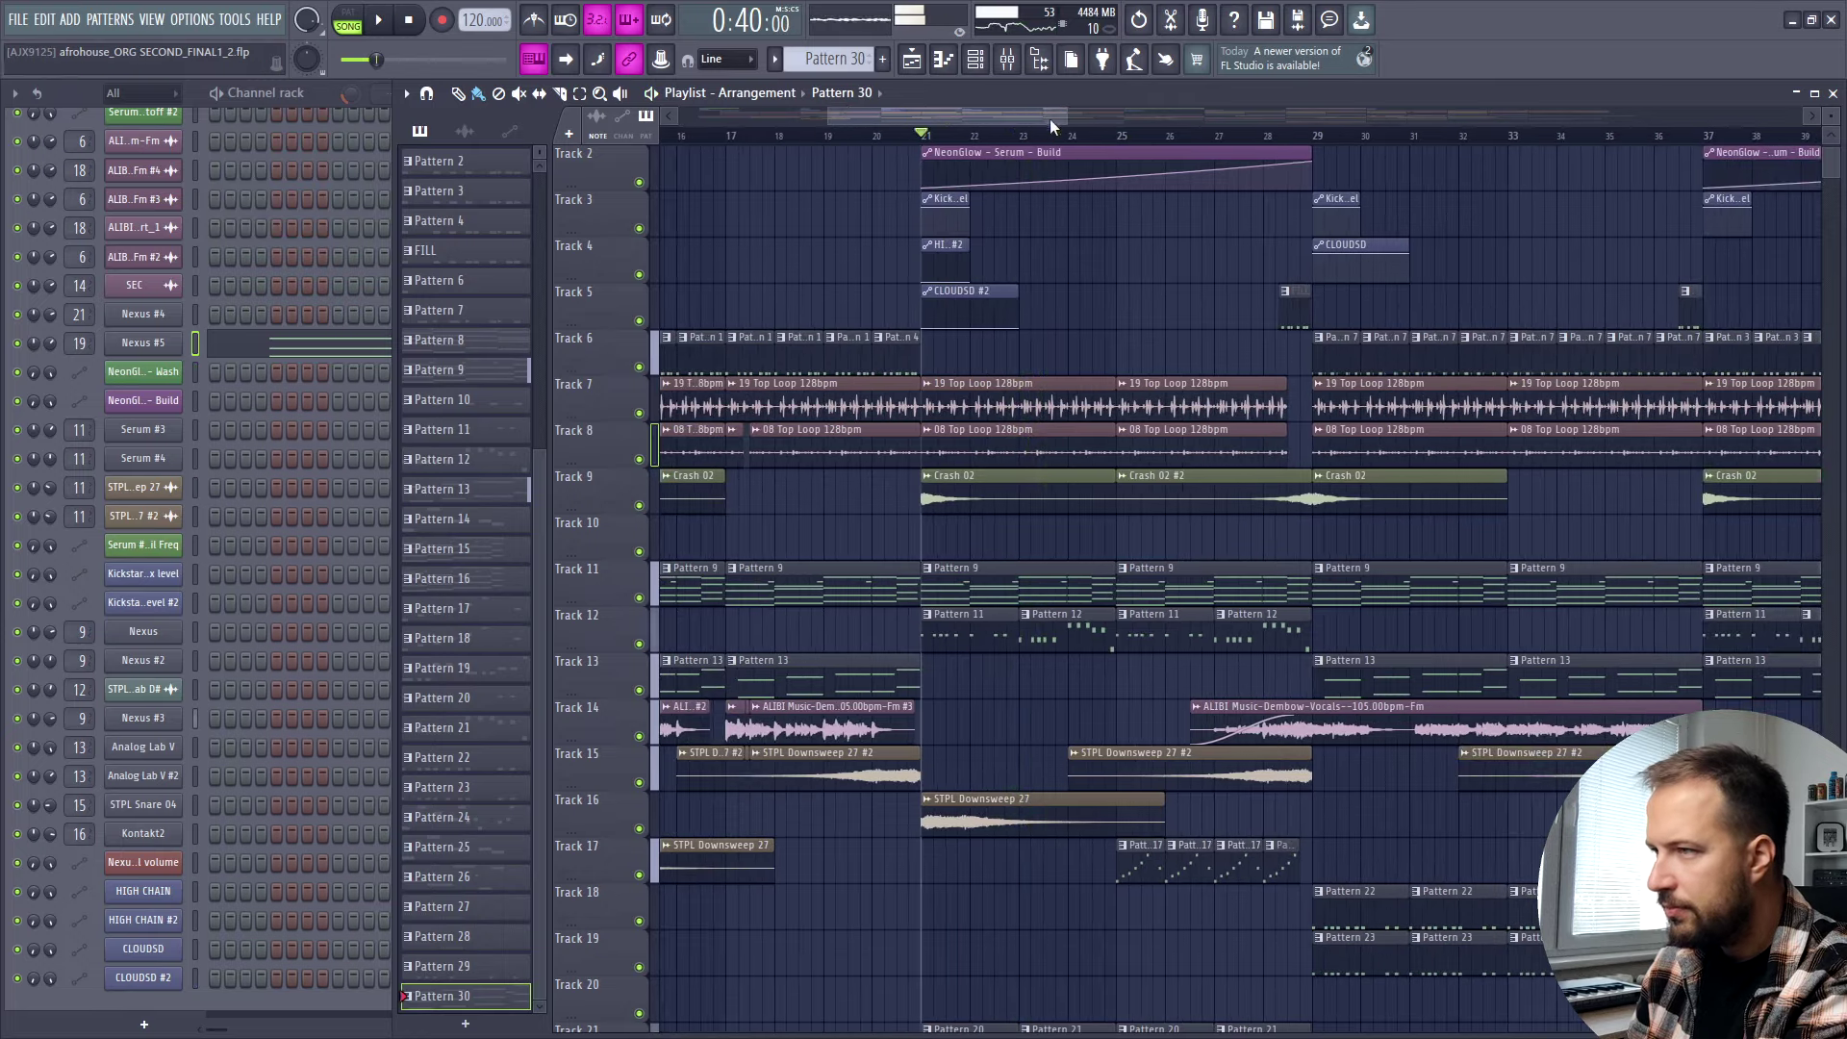
key("space")
scroll(1048, 121, "right", 5)
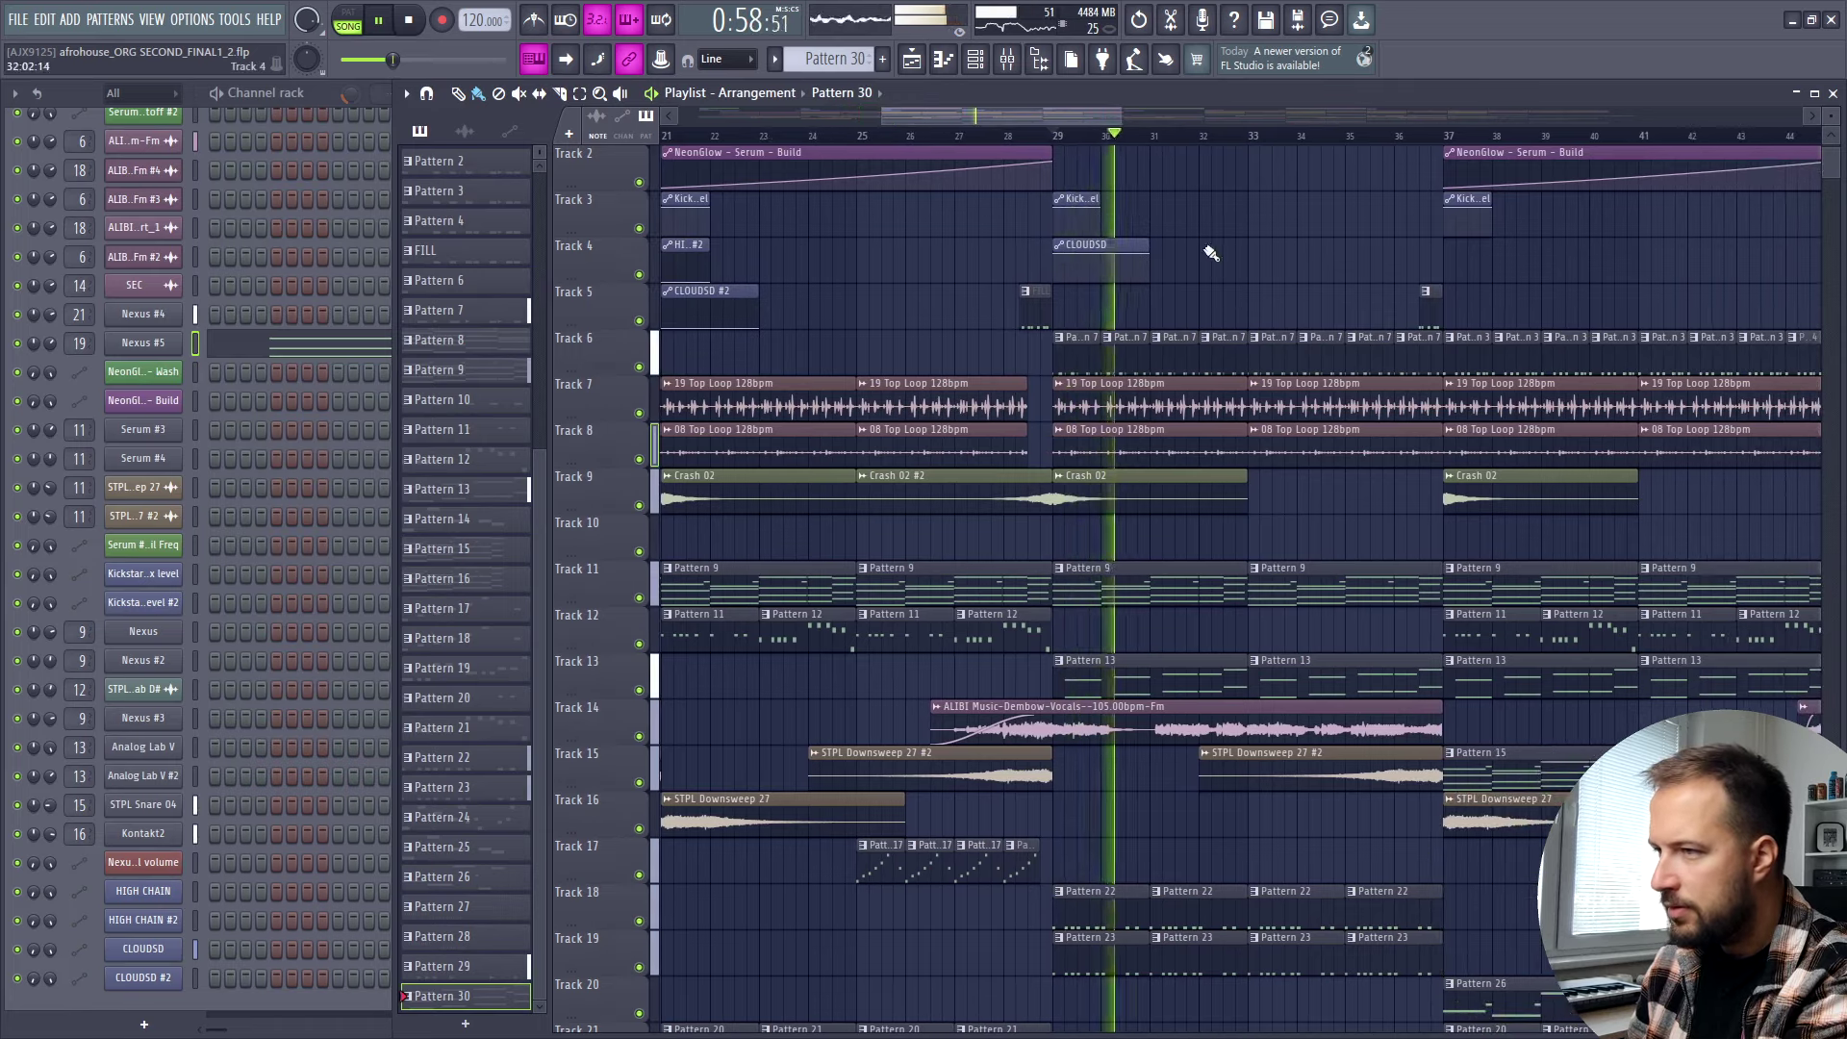
key("space")
scroll(1103, 117, "right", 3)
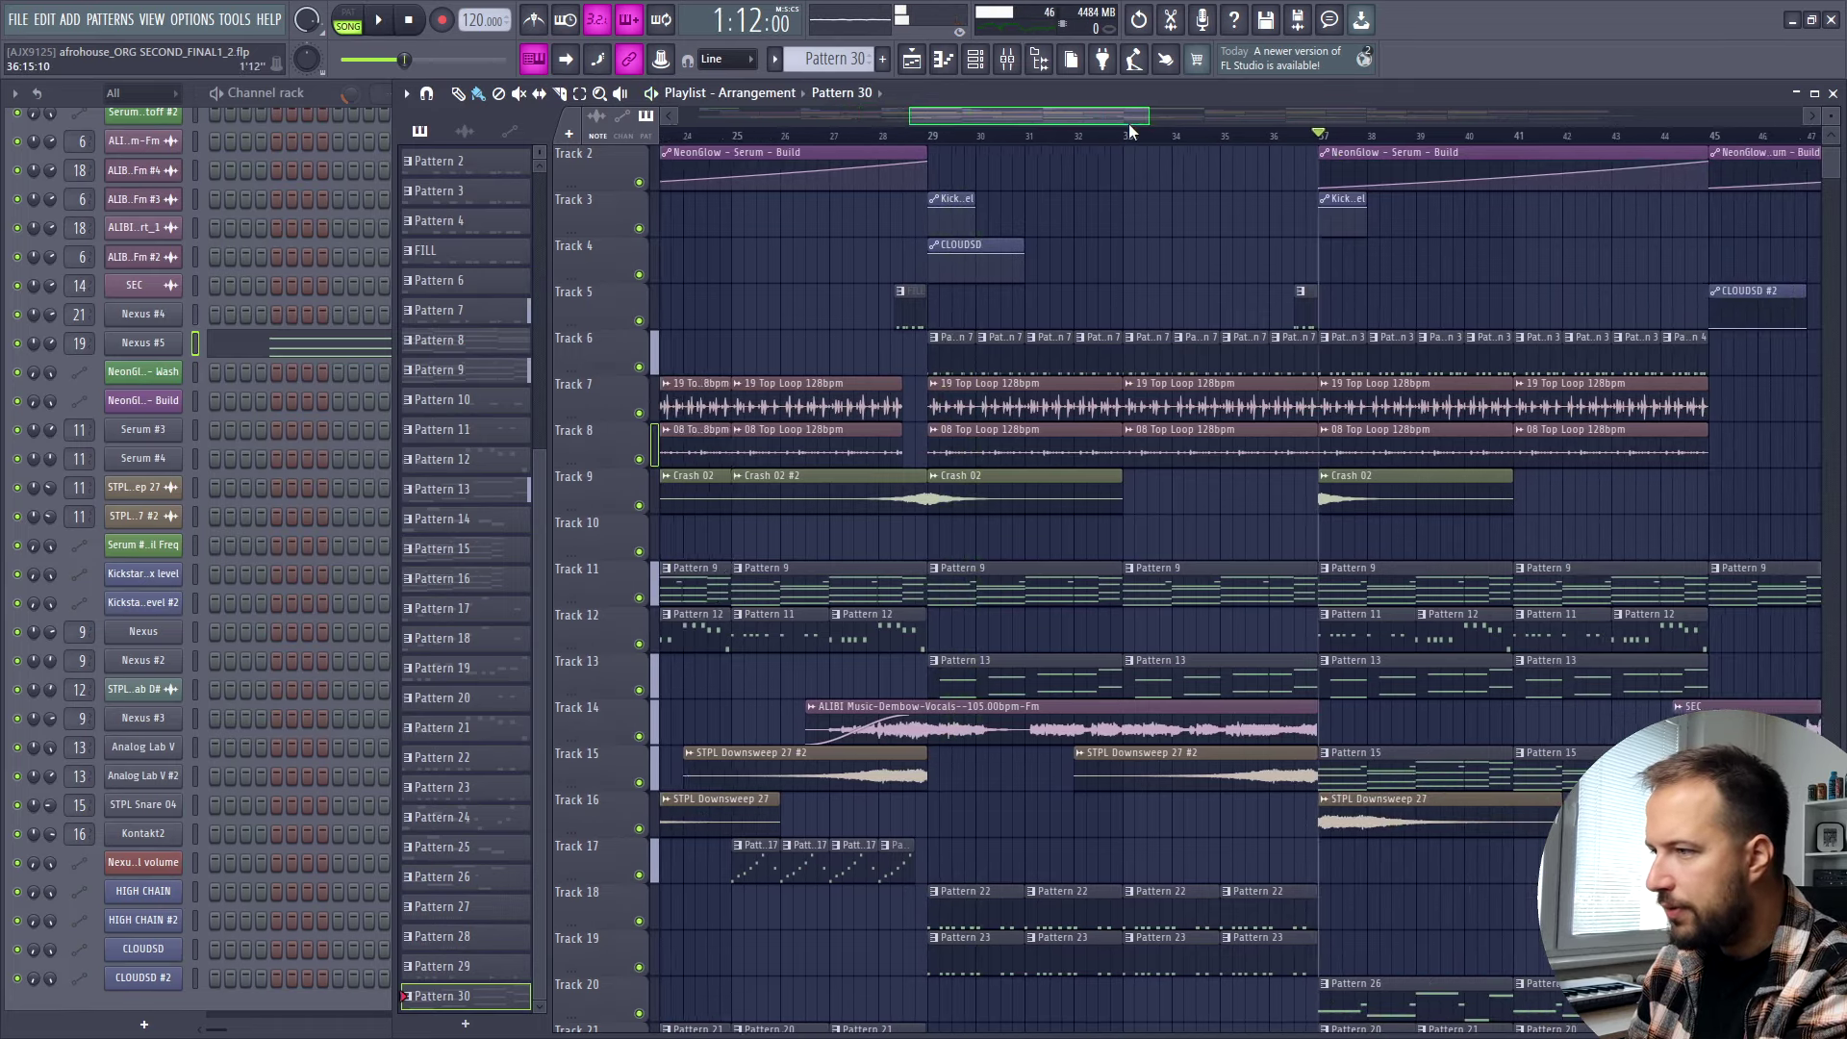
key("space")
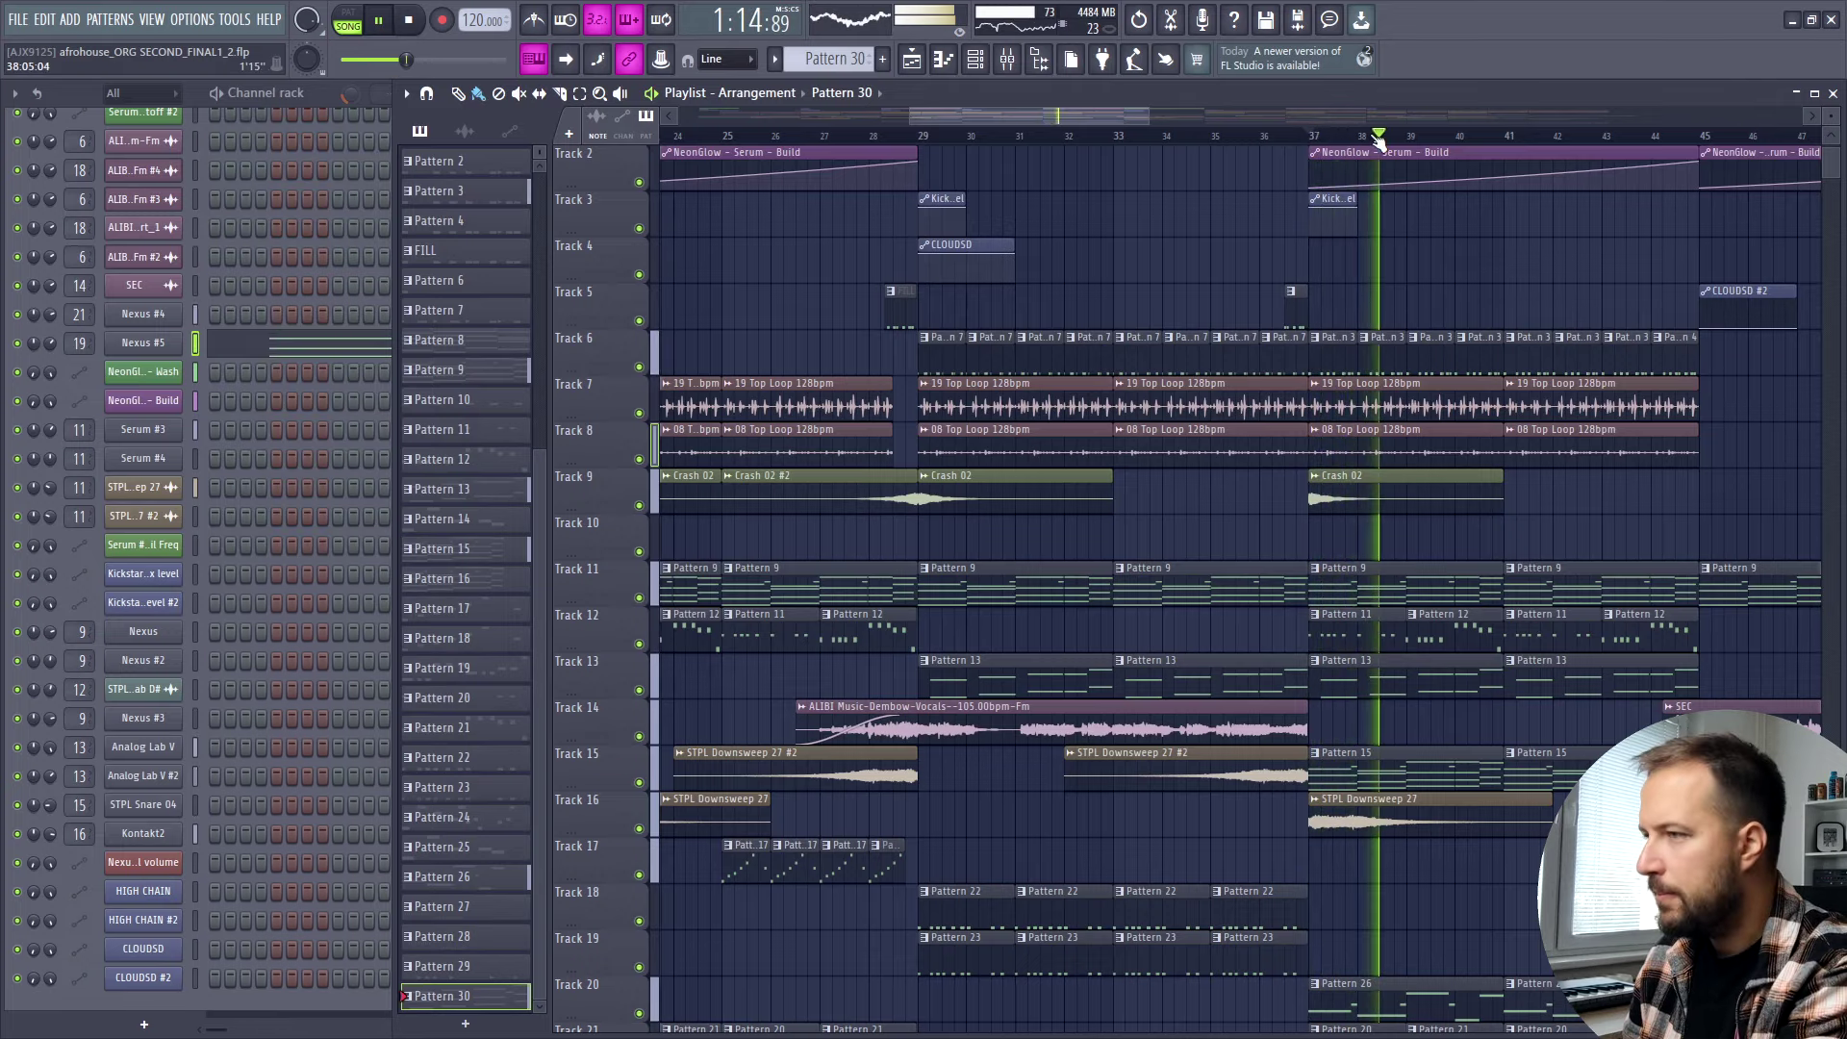
key("space")
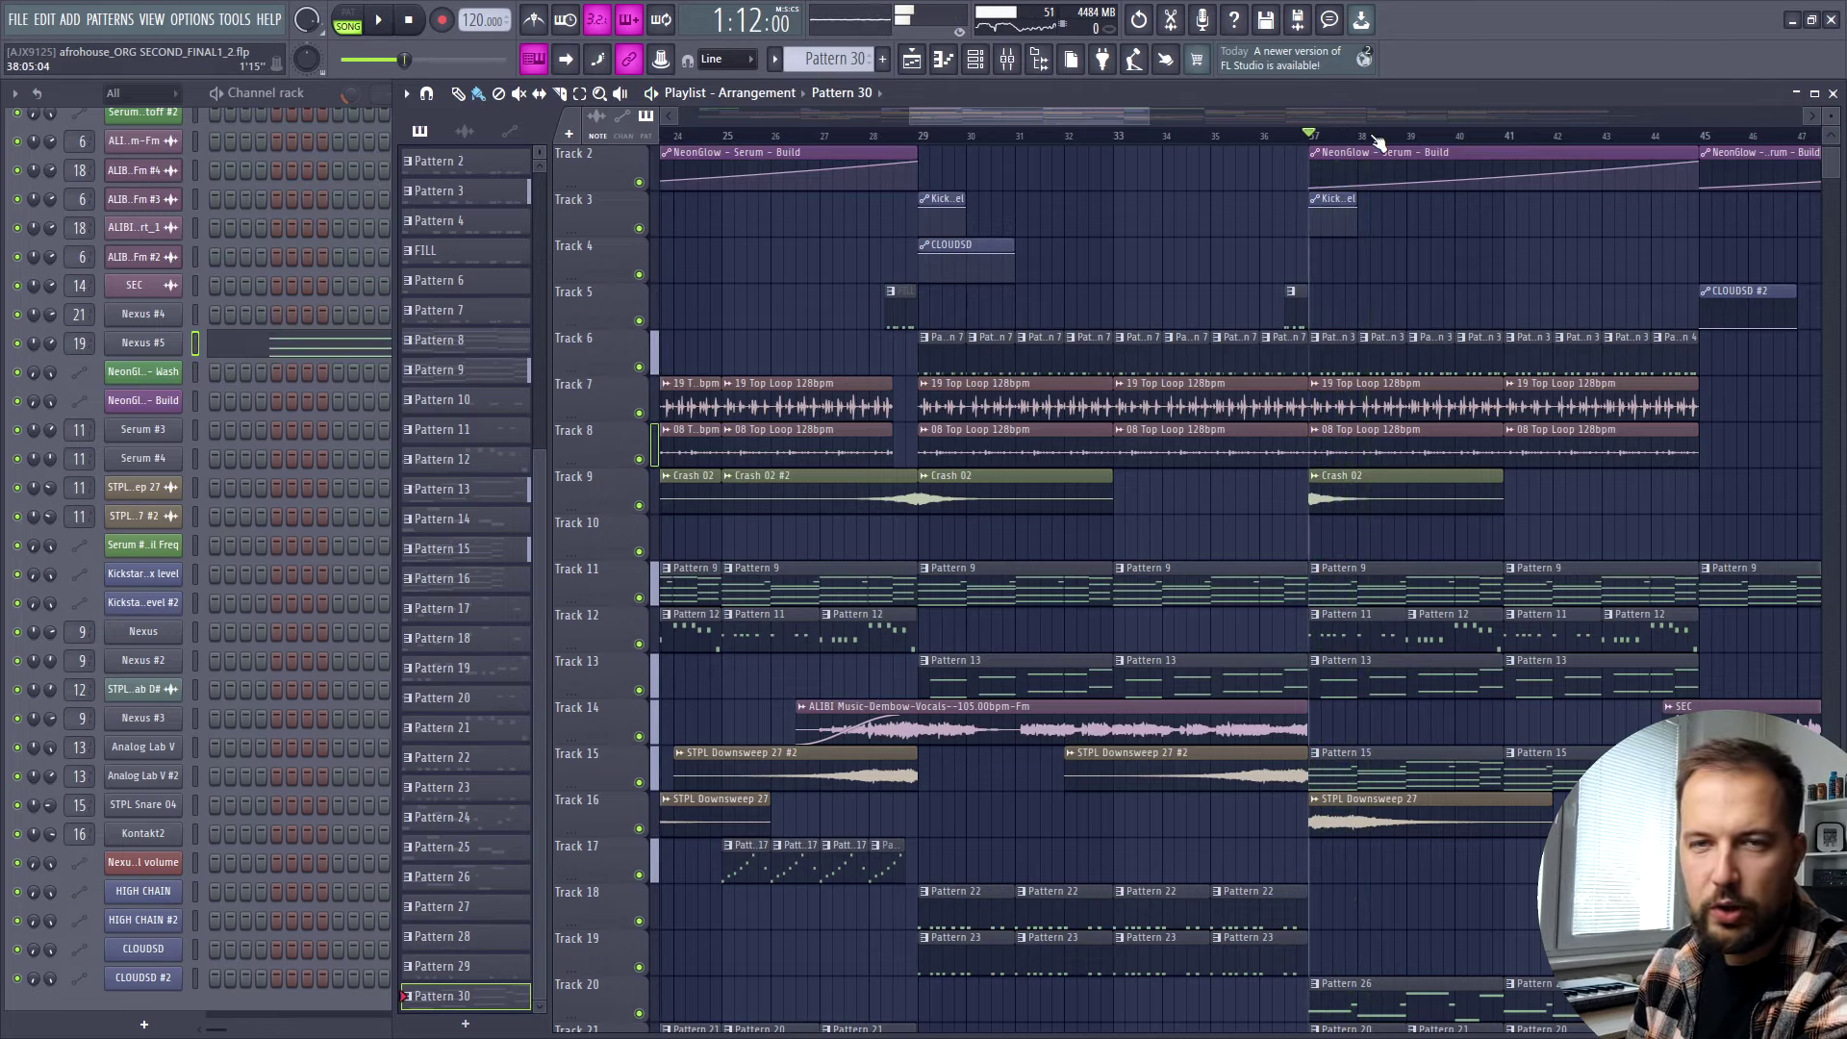
left_click_drag(1378, 141, 1159, 142)
scroll(1234, 248, "up", 1)
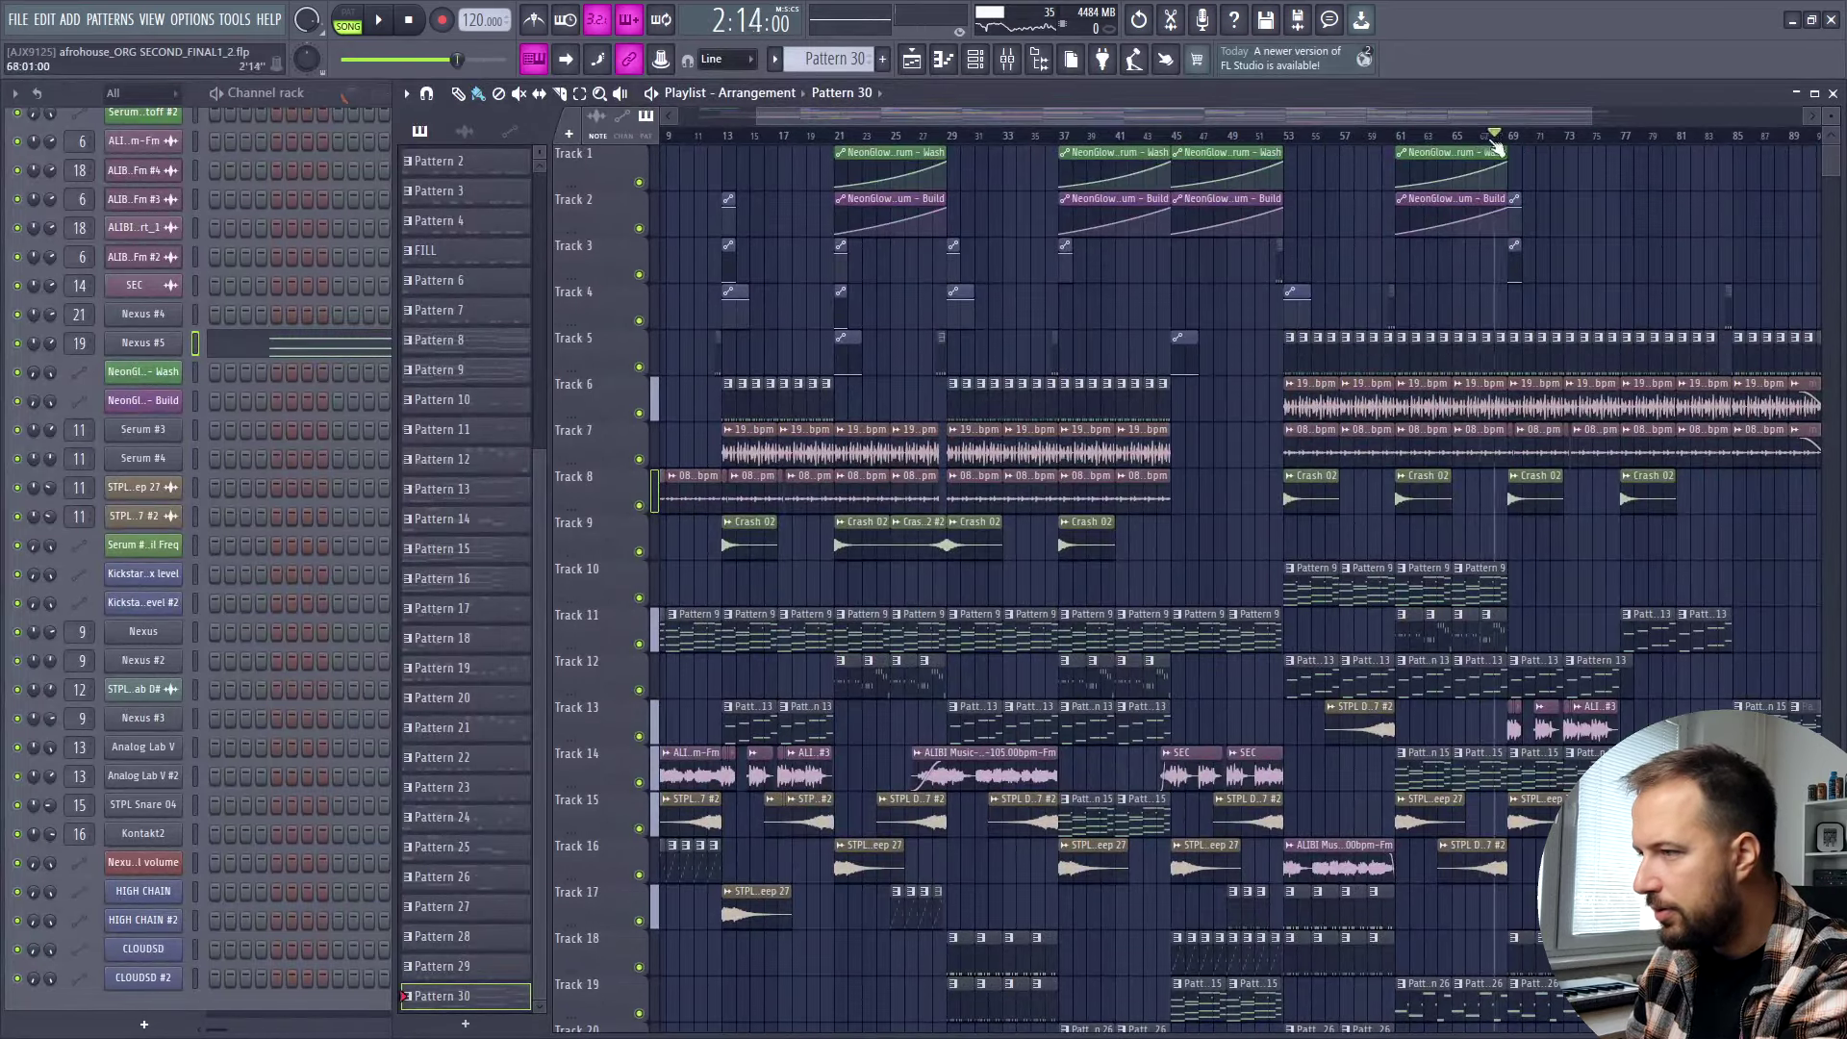
left_click_drag(1515, 139, 1441, 120)
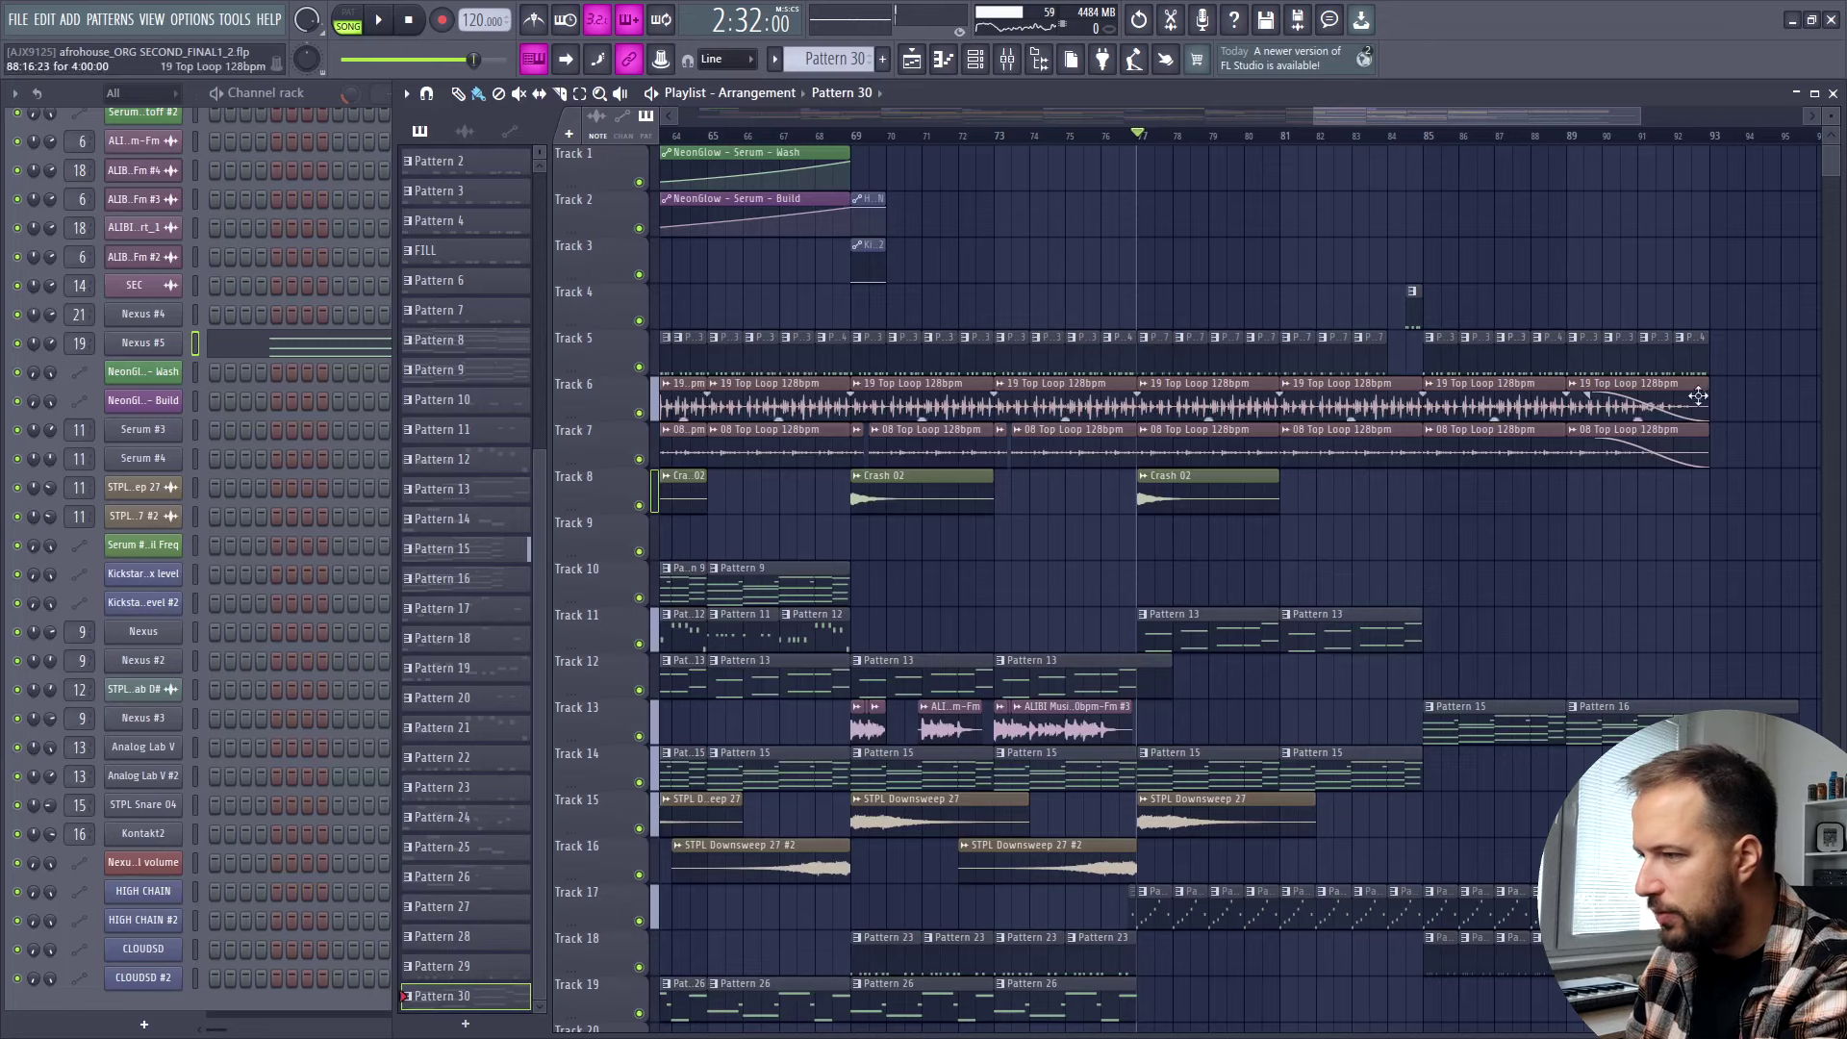